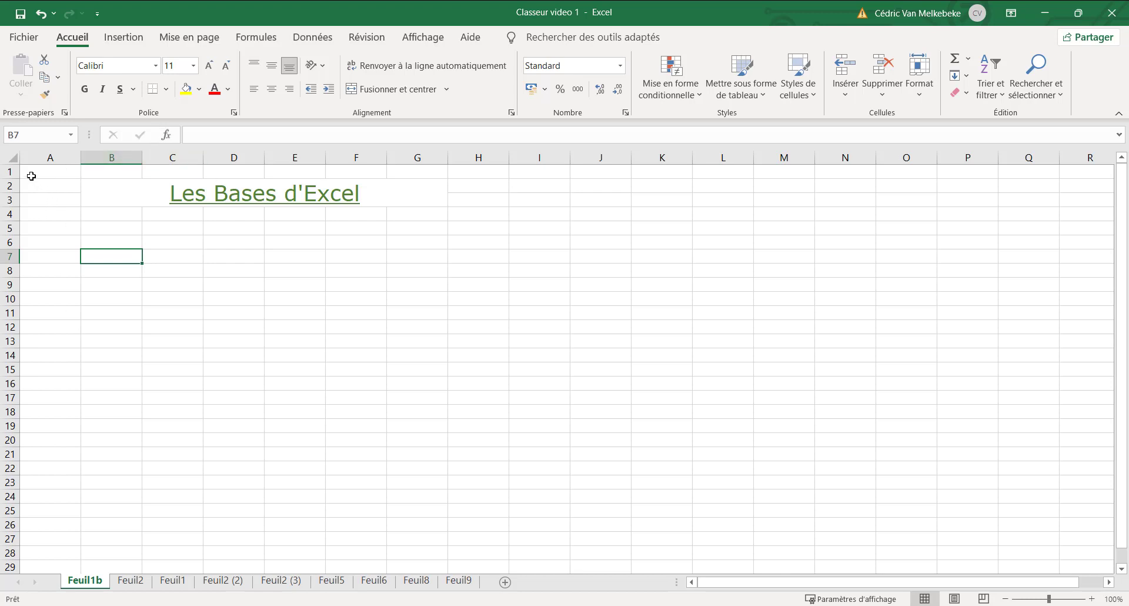
left_click(48, 228)
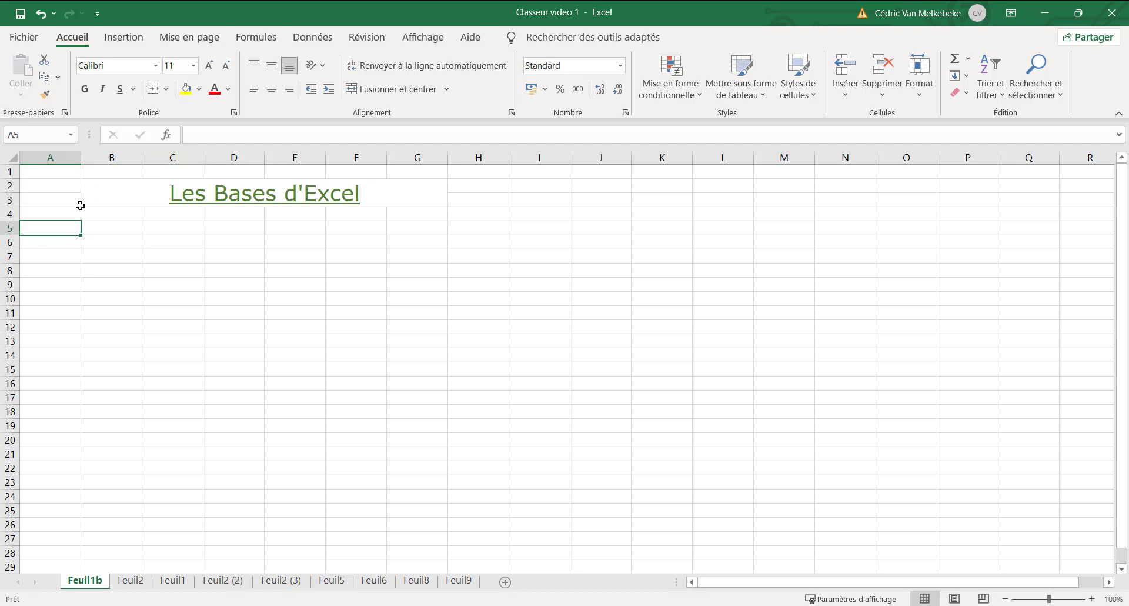
left_click(118, 231)
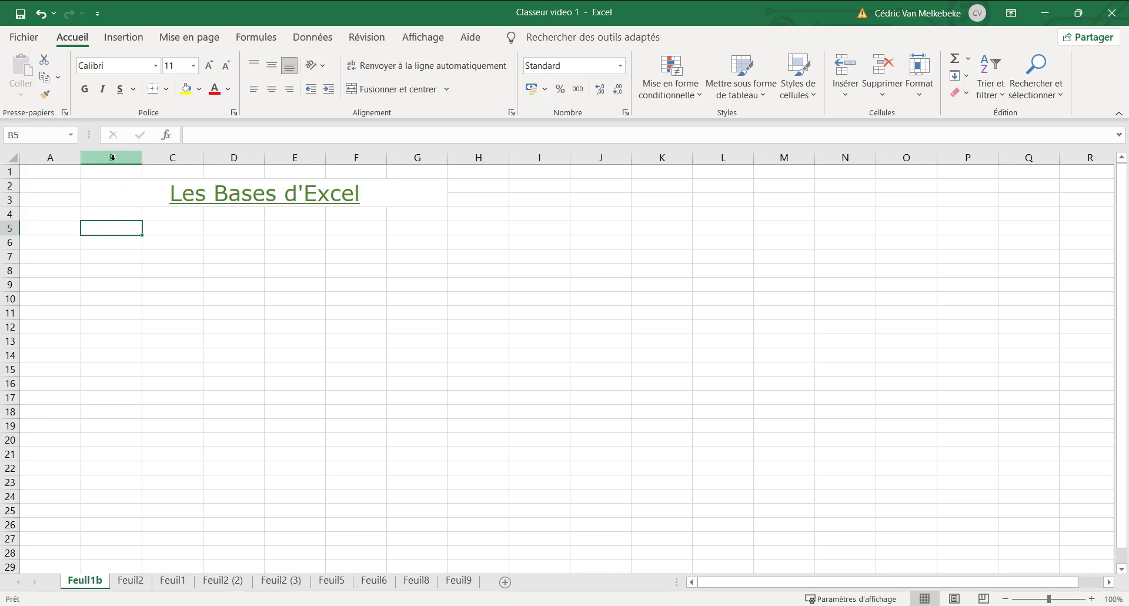
left_click(156, 229)
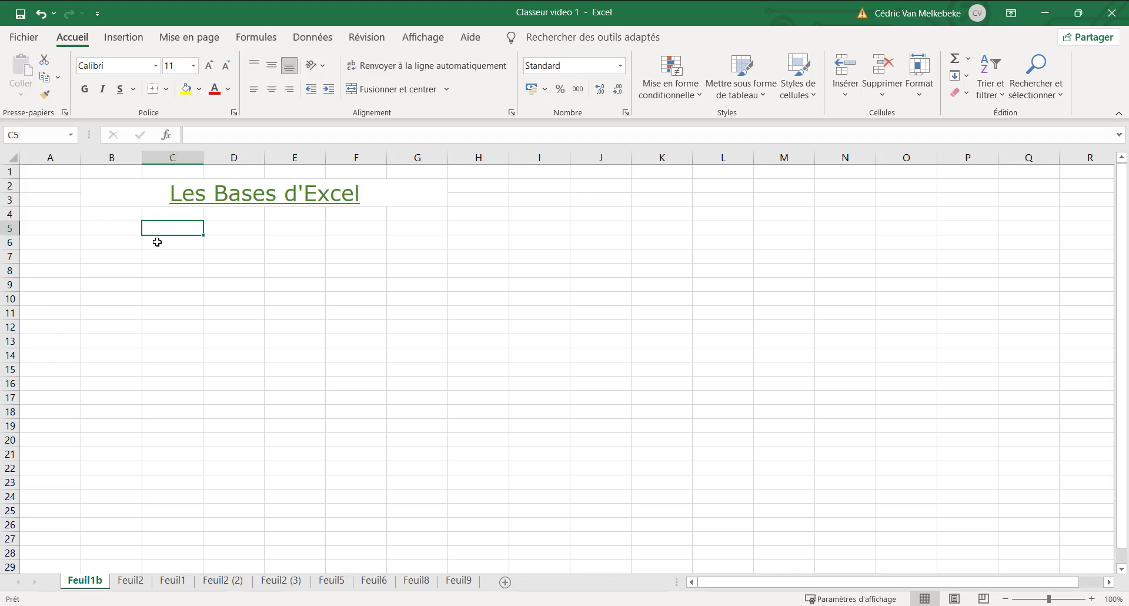
left_click(157, 243)
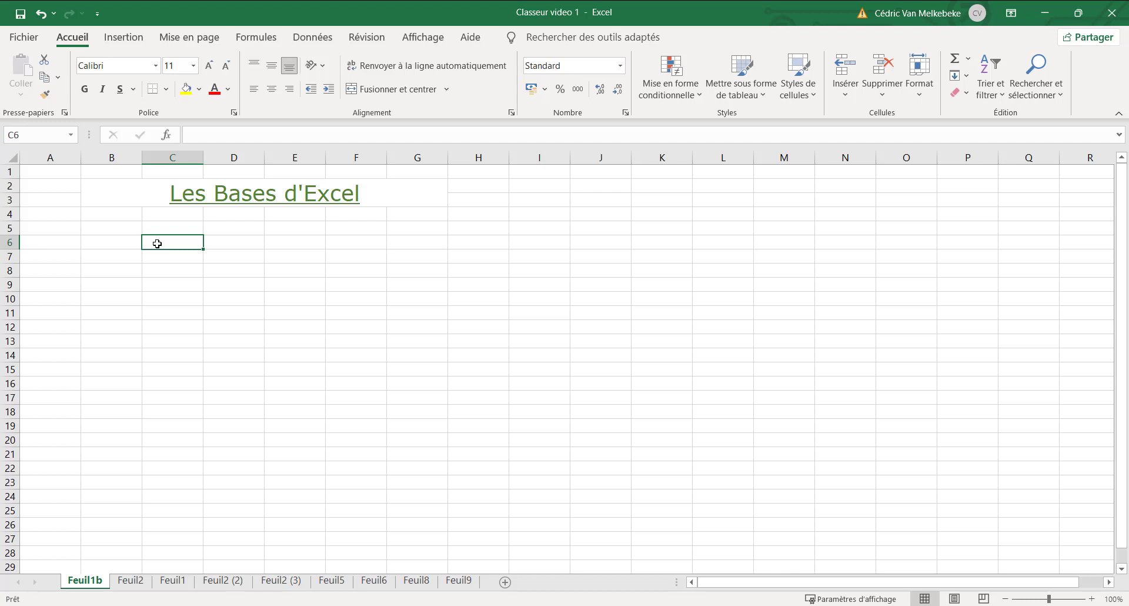
left_click(117, 230)
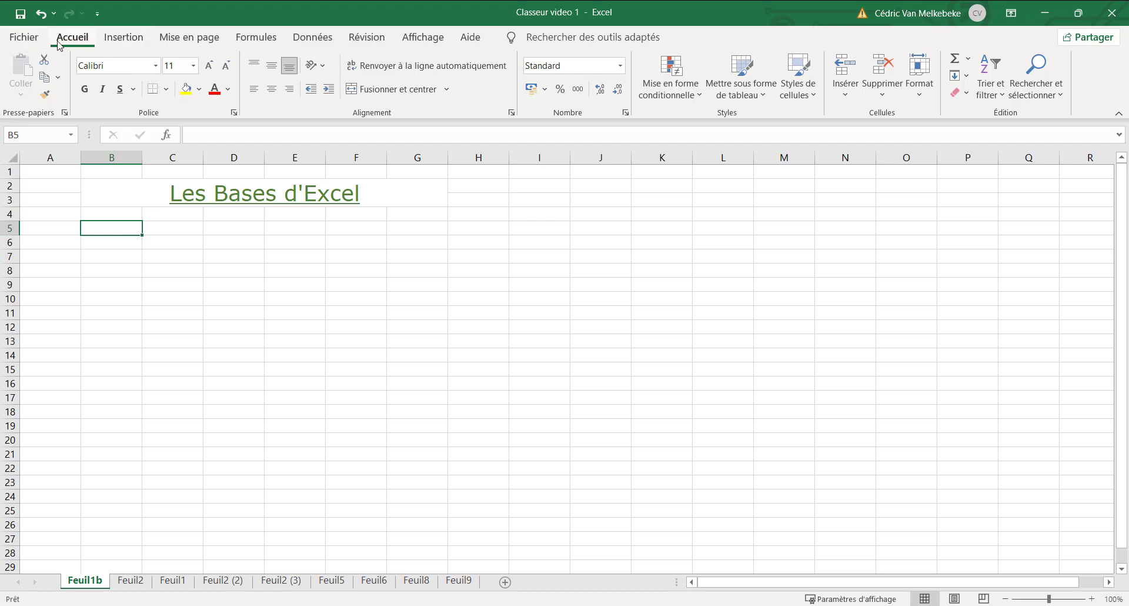
left_click(24, 37)
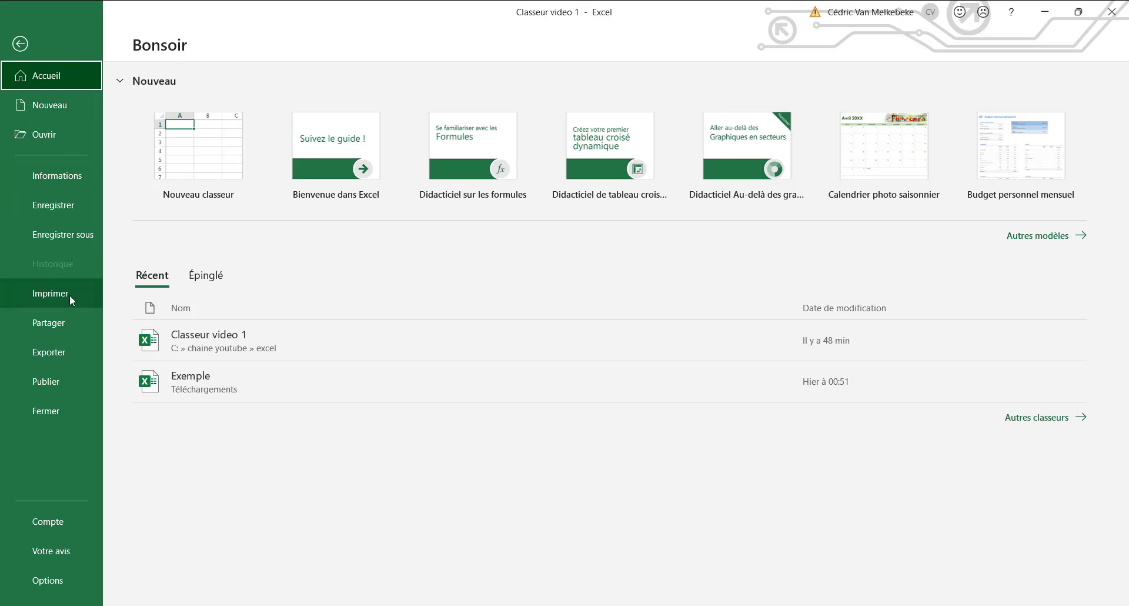
left_click(20, 44)
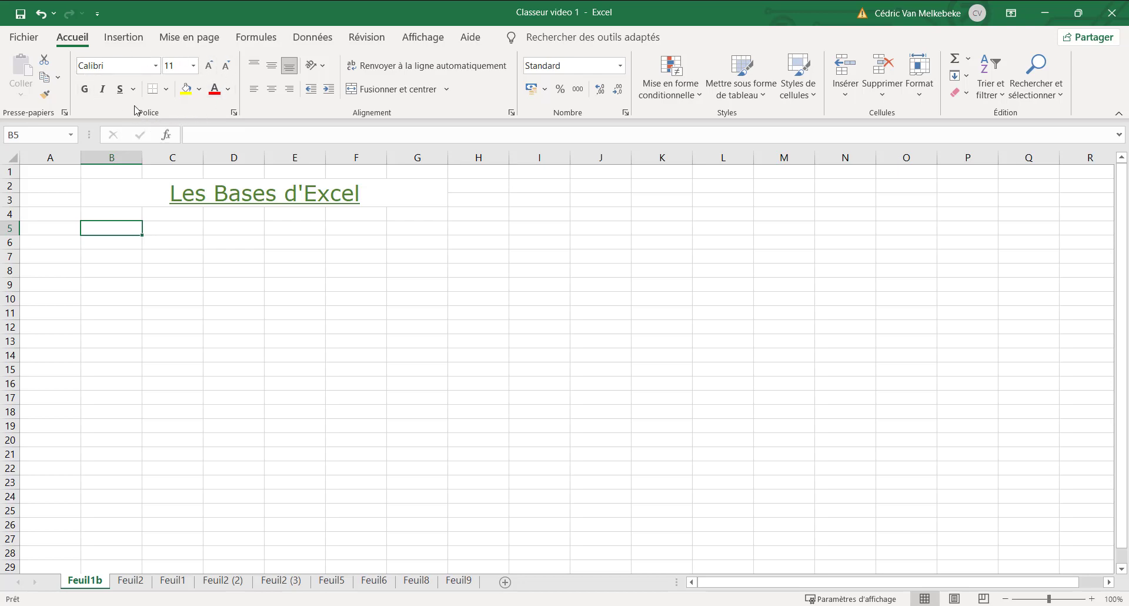
Step: Examine the underline, style, size and colour choices in the font settings of cell B5
left_click(233, 114)
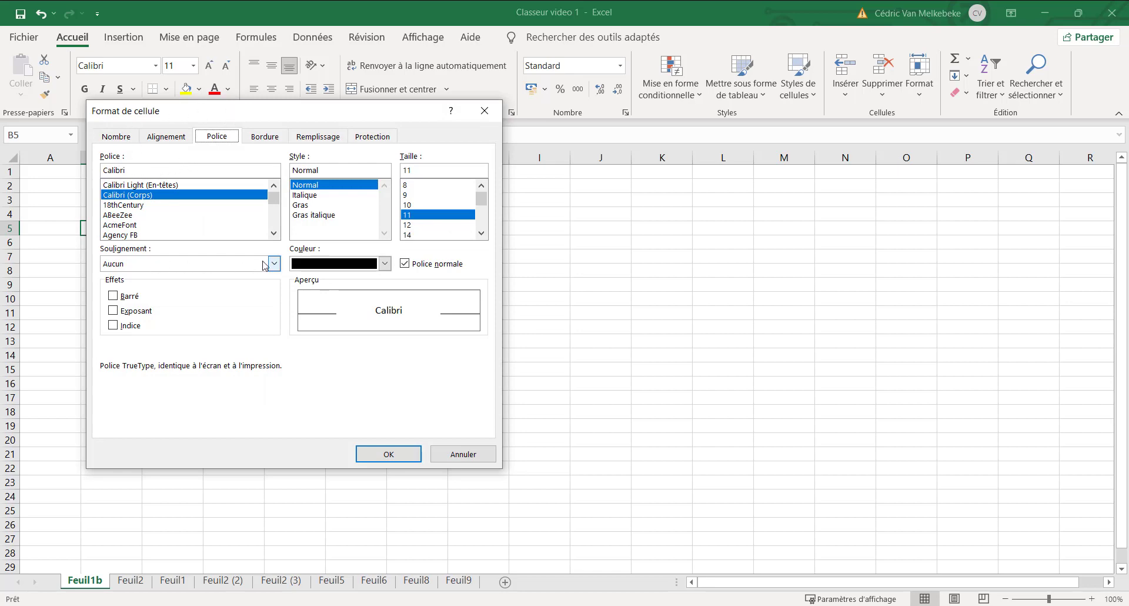
left_click(272, 264)
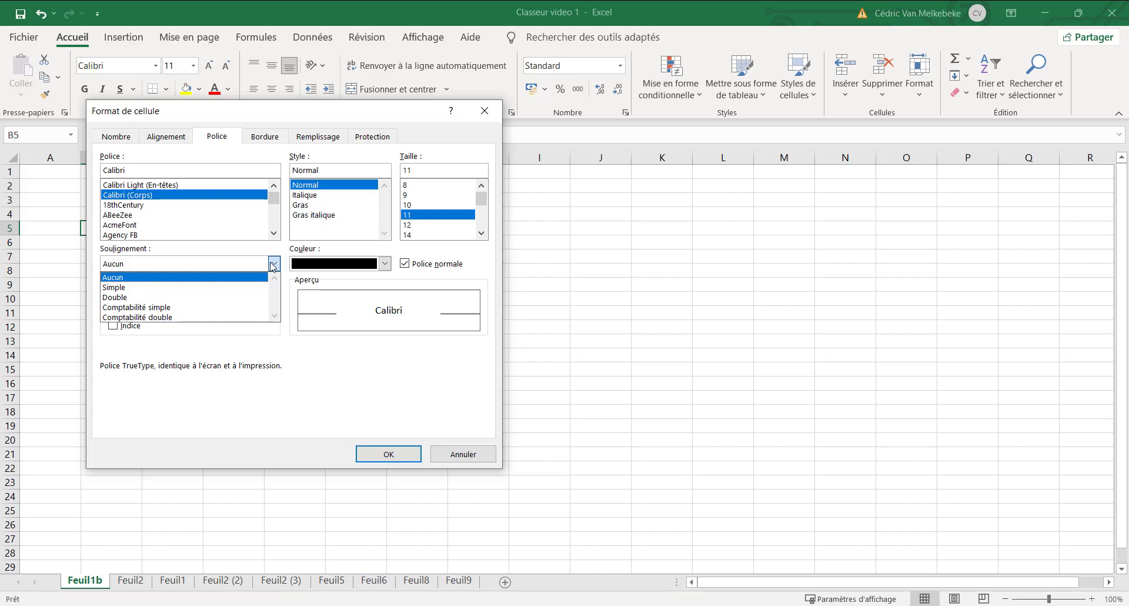
left_click(272, 264)
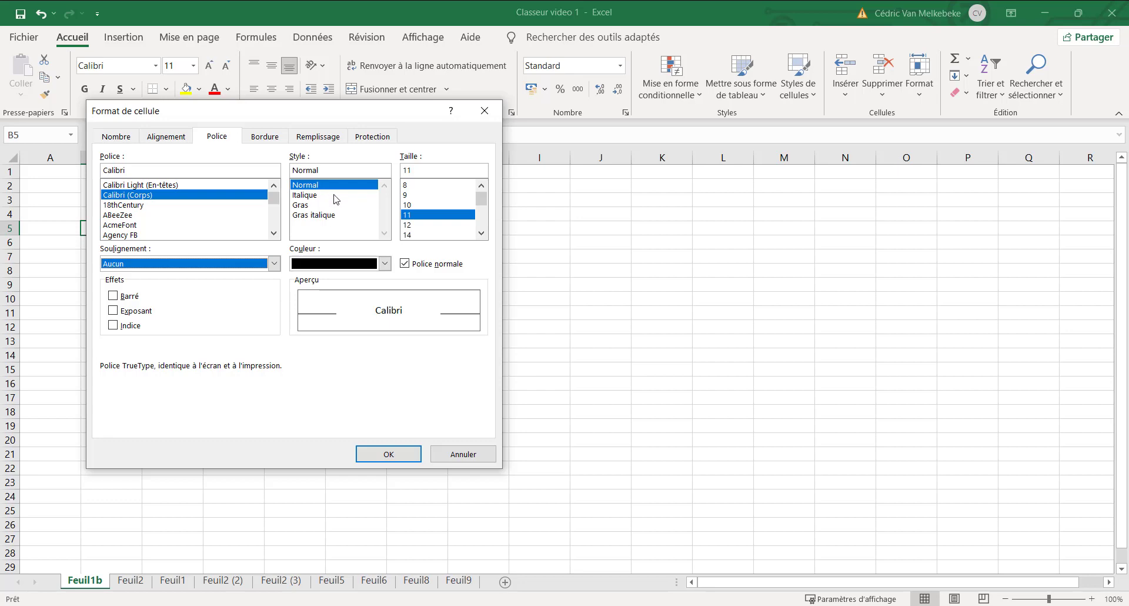
left_click_drag(482, 199, 482, 200)
left_click(385, 264)
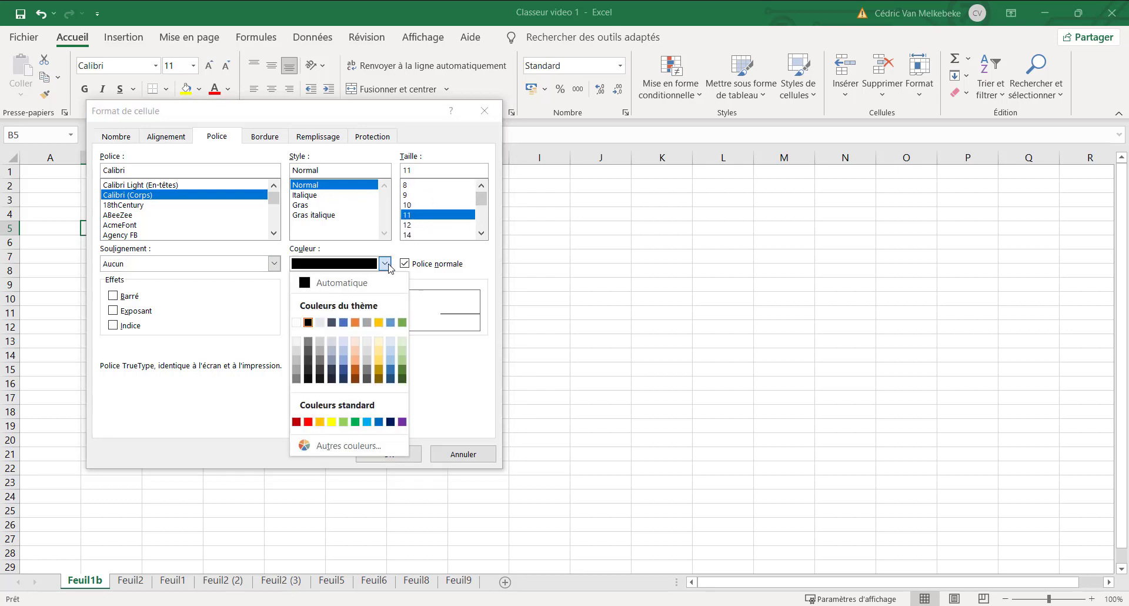
left_click(386, 266)
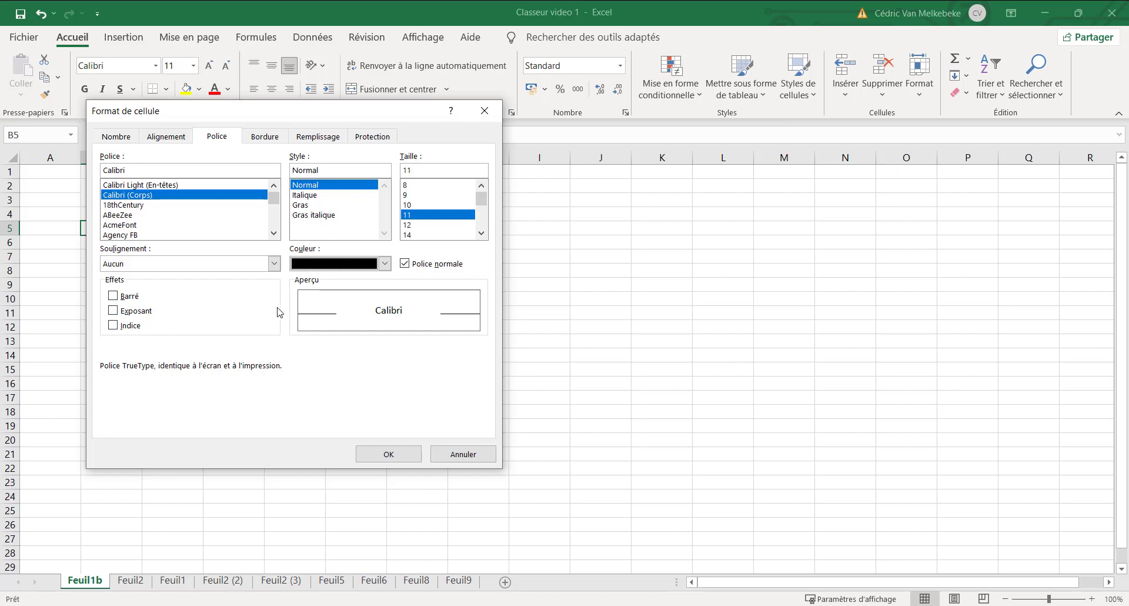
left_click(389, 454)
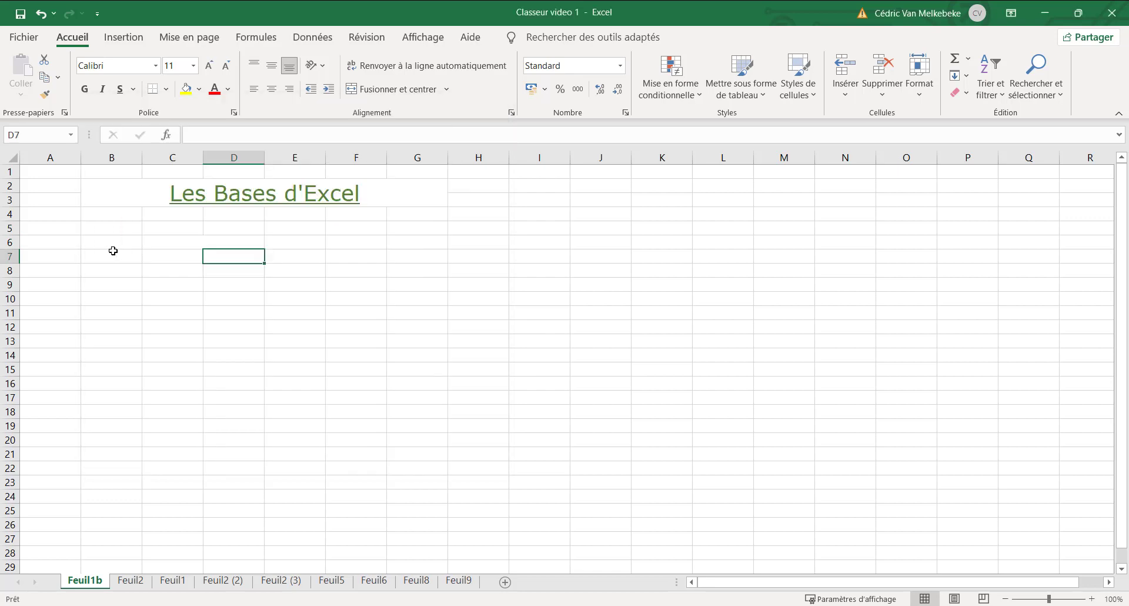
Step: Enter the table title "Ventes 2020" in B7, and merge and centre it across B7:E7
left_click(108, 254)
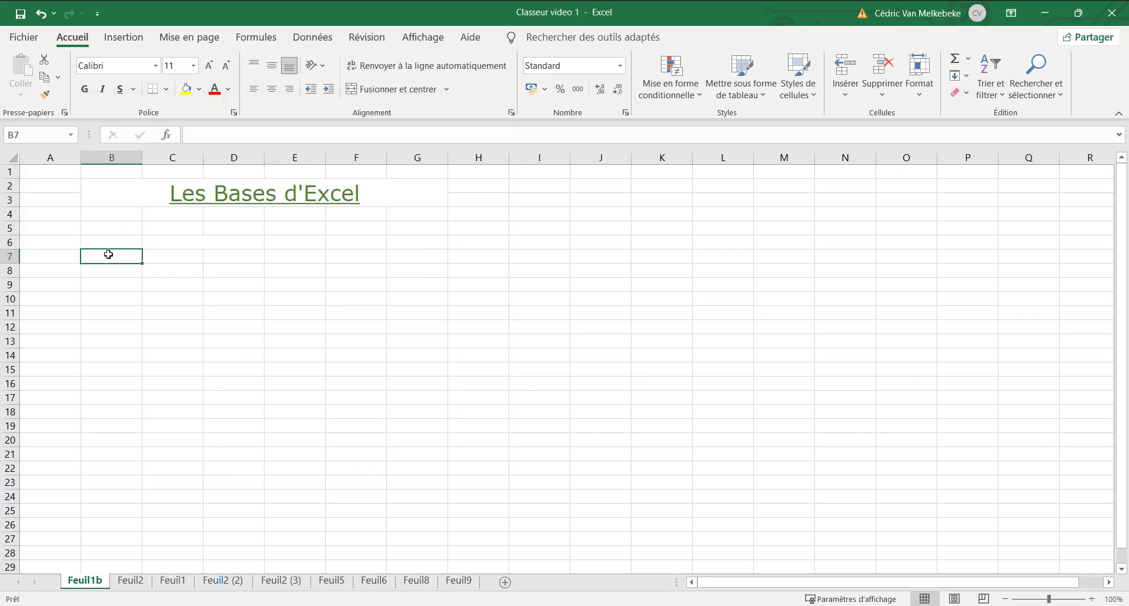
type("Venteq")
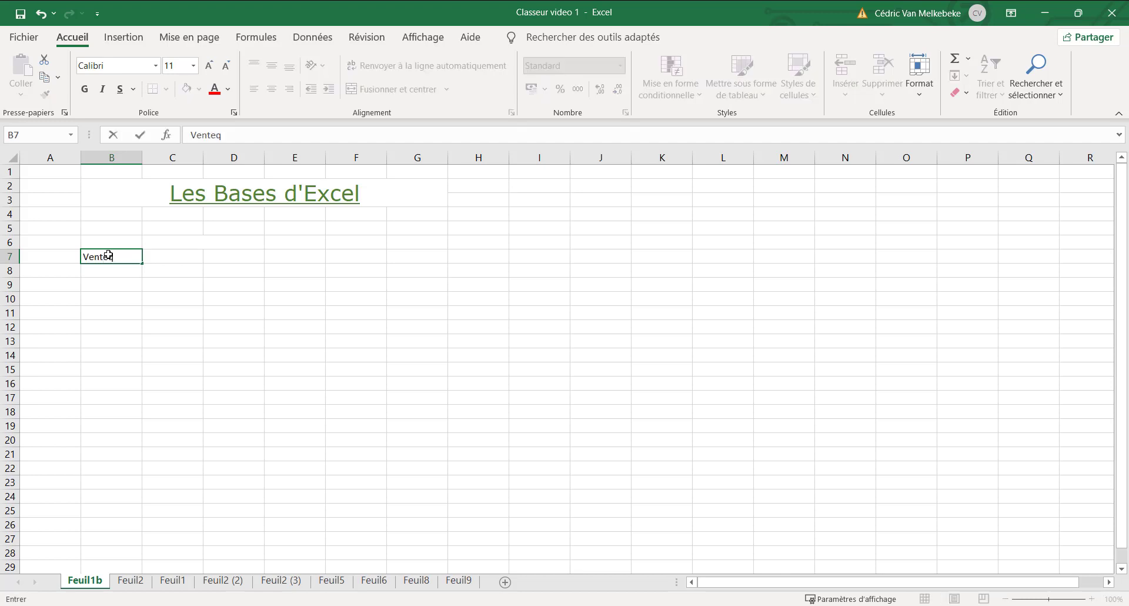
key("BackSpace")
key("BackSpace")
type("s 2020")
key("Return")
left_click_drag(135, 262, 295, 257)
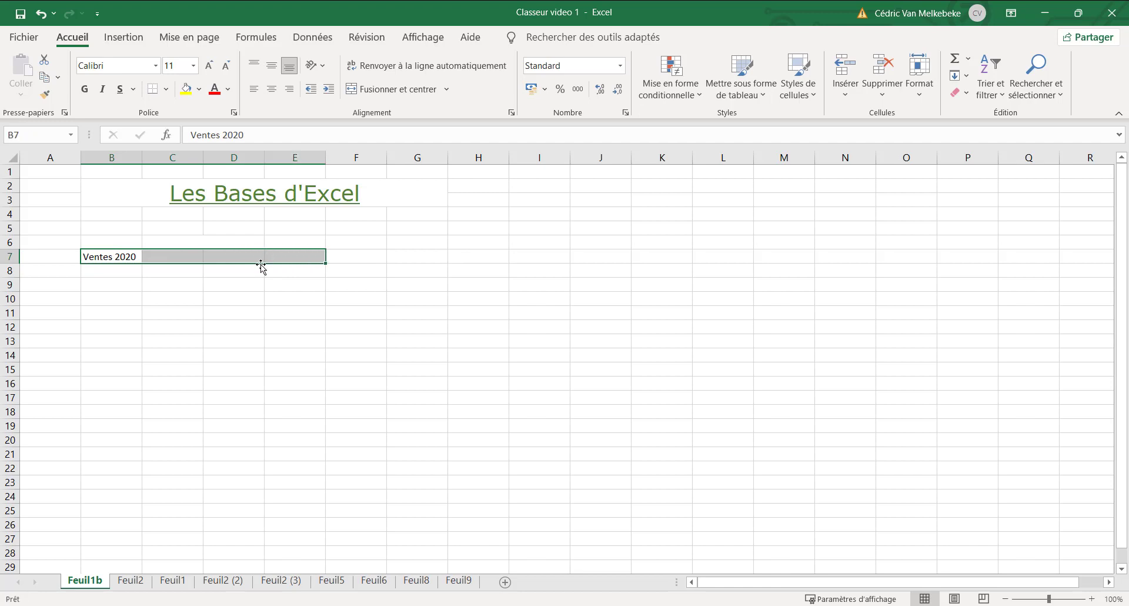
left_click(391, 89)
Step: Enter the column headers "Articles", "prix unitaire", "pièces vendues" and "total ventes" in B8:E8
left_click(122, 273)
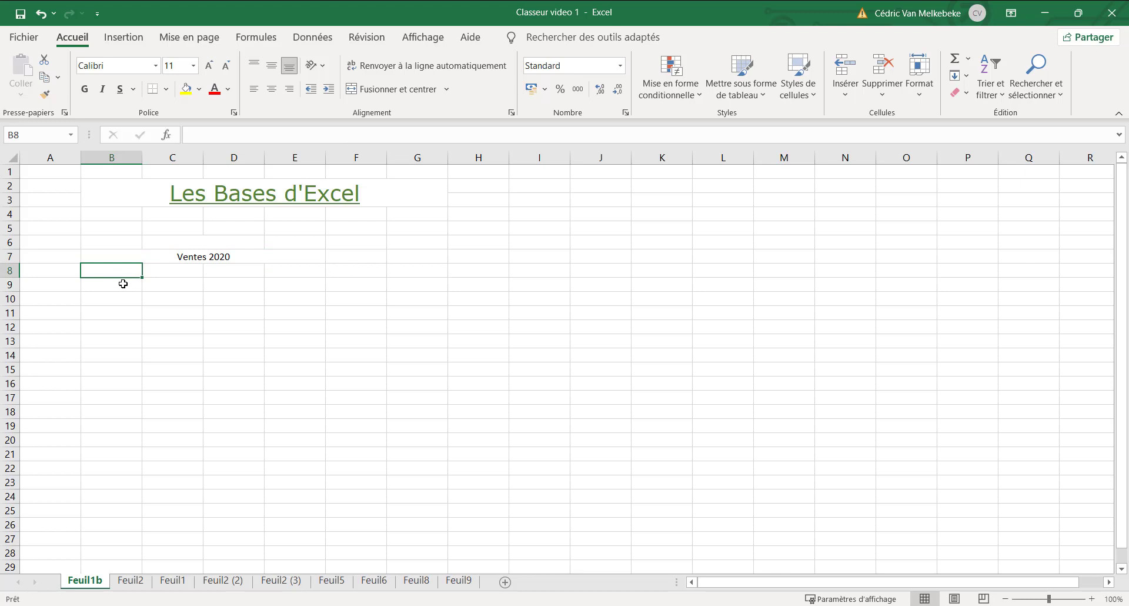
type("Articles")
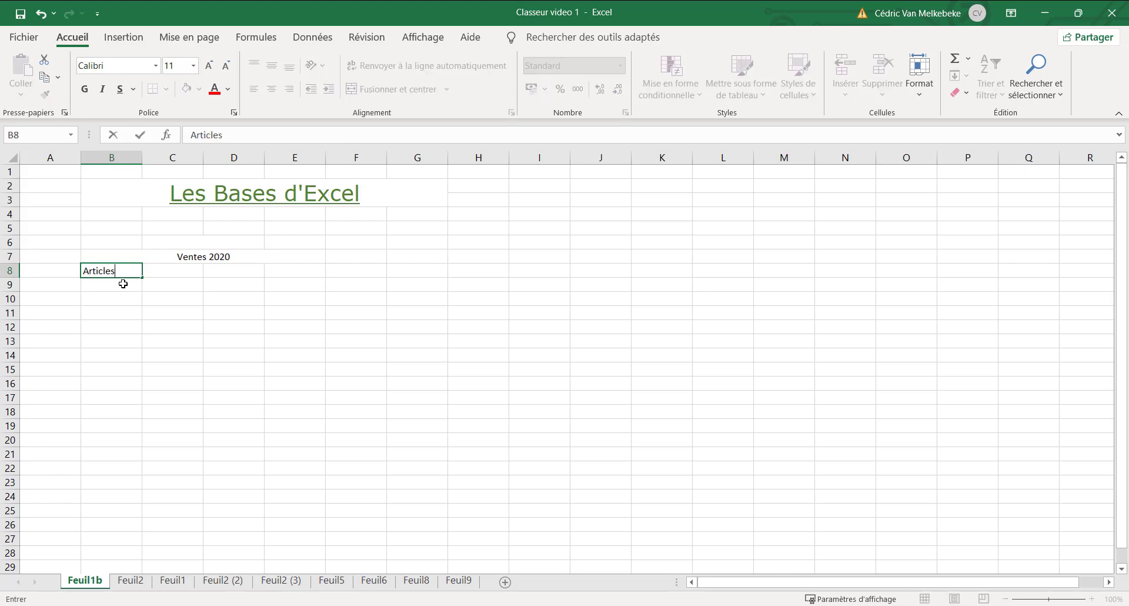
key("Tab")
type("prix ")
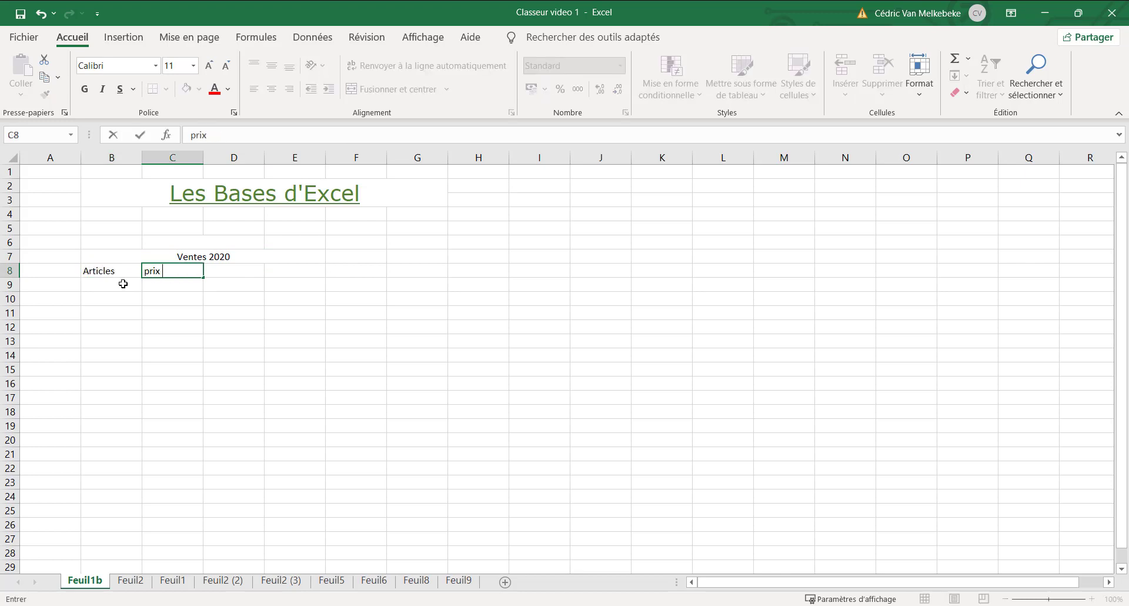
type("unitaire")
key("Tab")
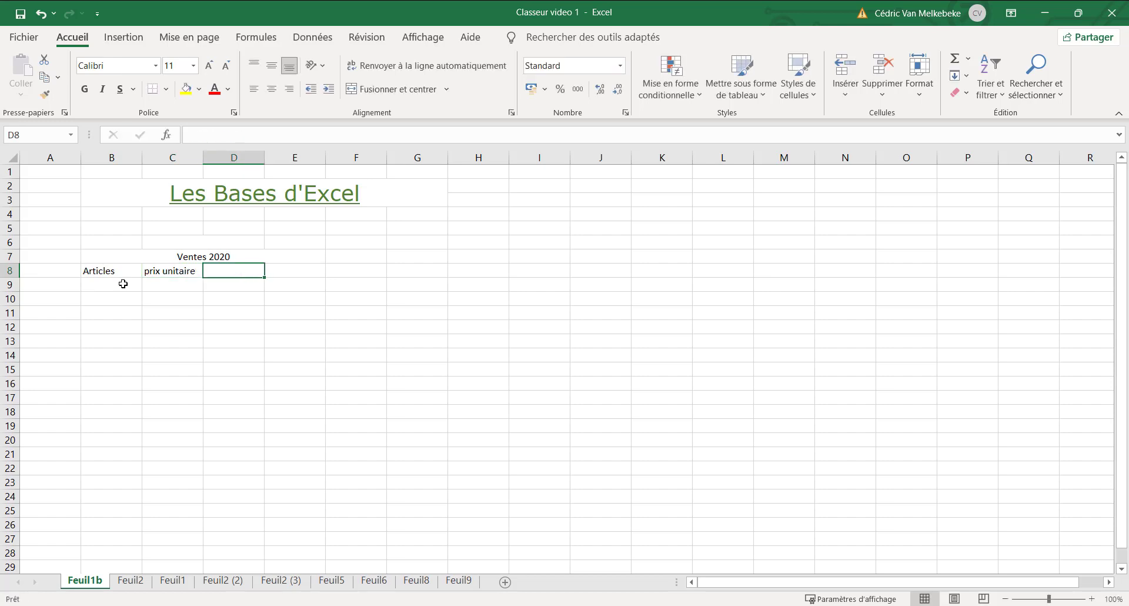
type("p")
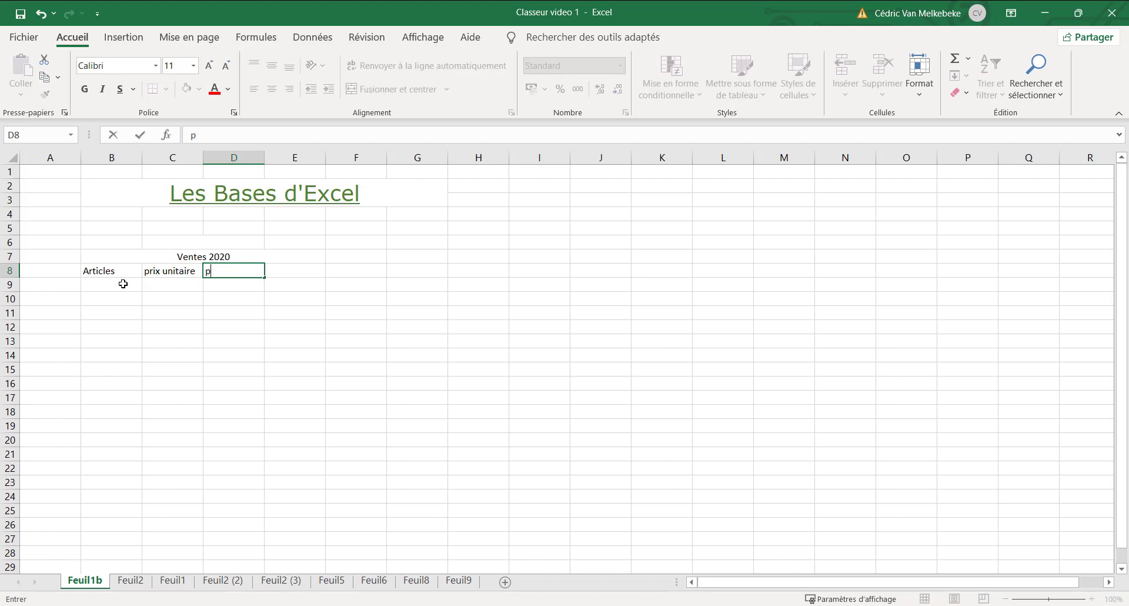
type("ièces vendues")
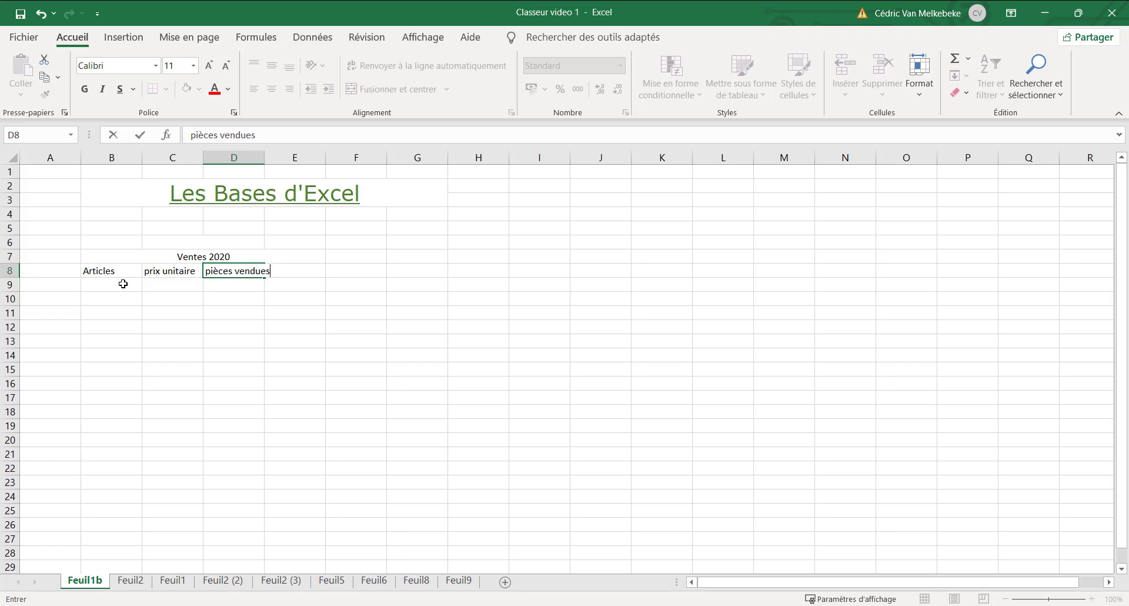
key("Tab")
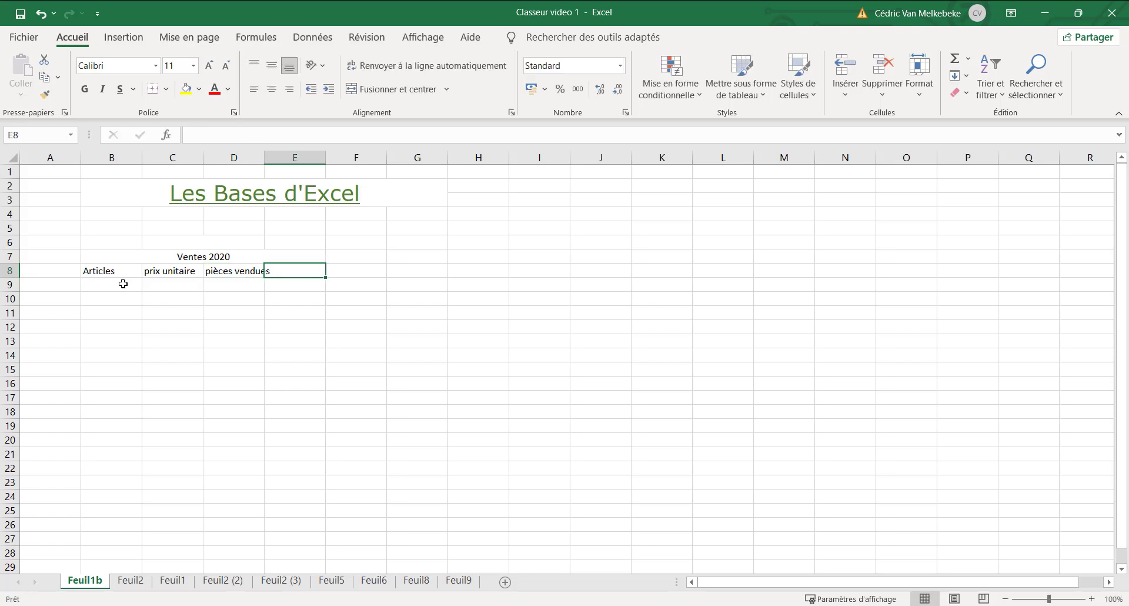
type("total")
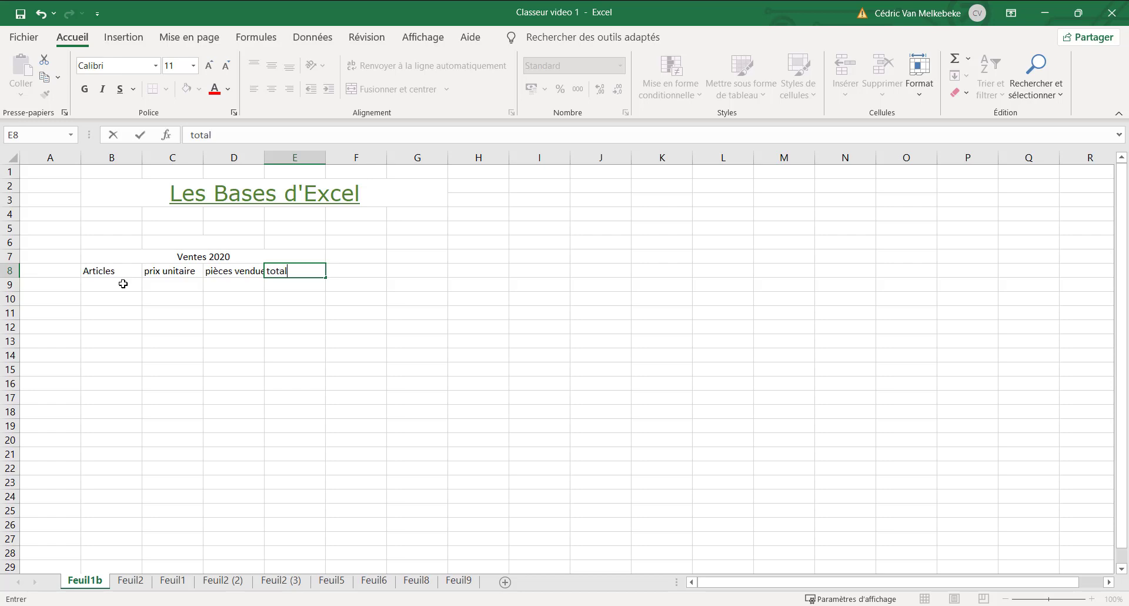
type(" ventes")
key("Return")
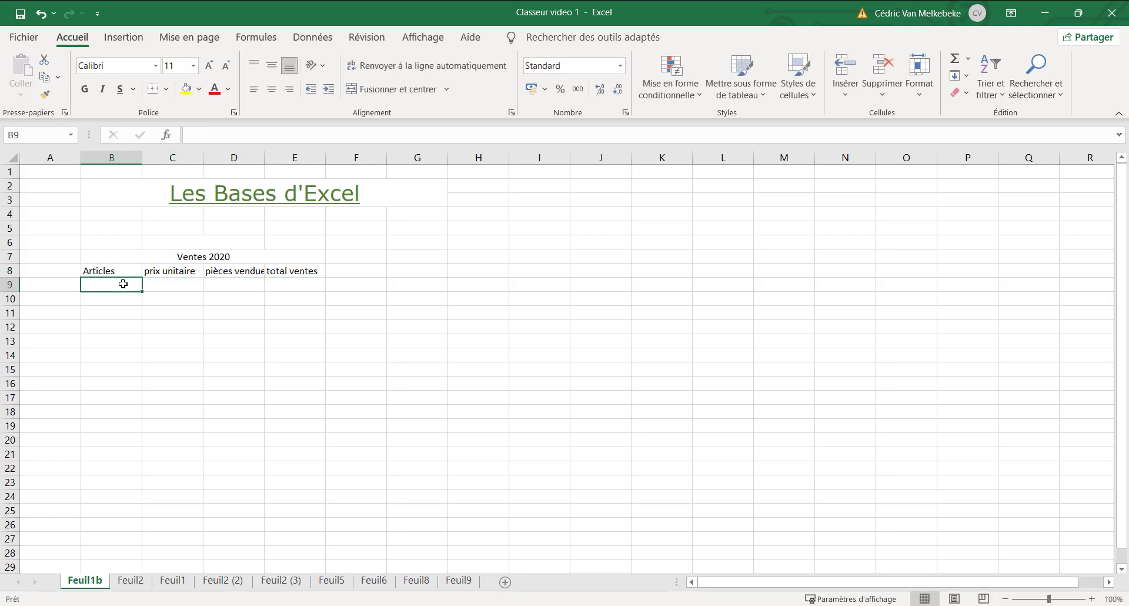
Step: List the articles gants, t-shirt, pull, chaussettes and bonnets in B9:B13 under the Articles header
type("gants")
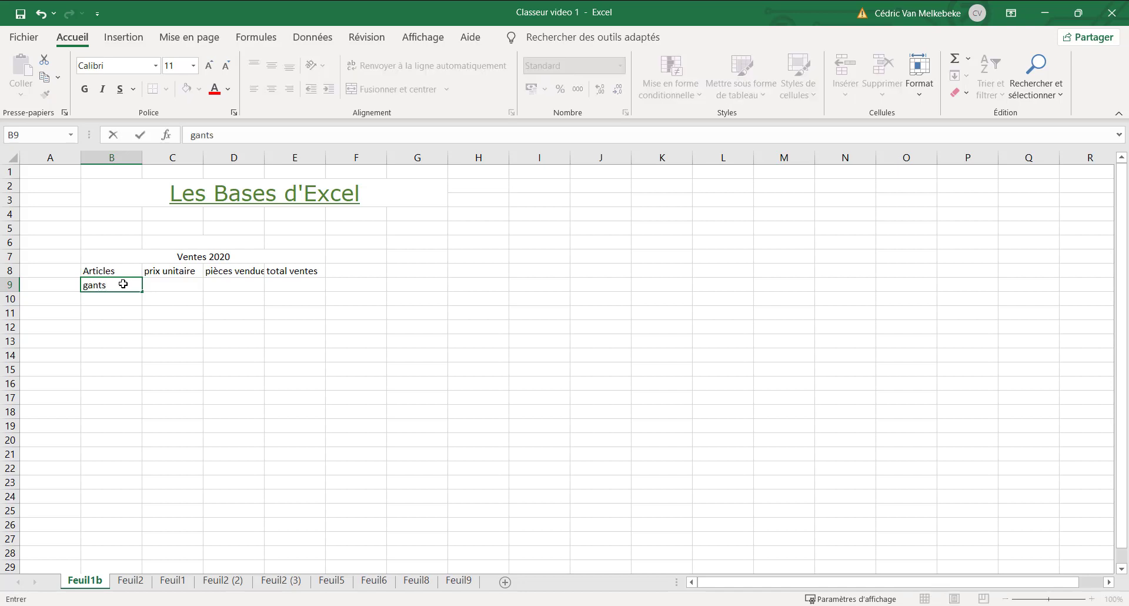
key("Return")
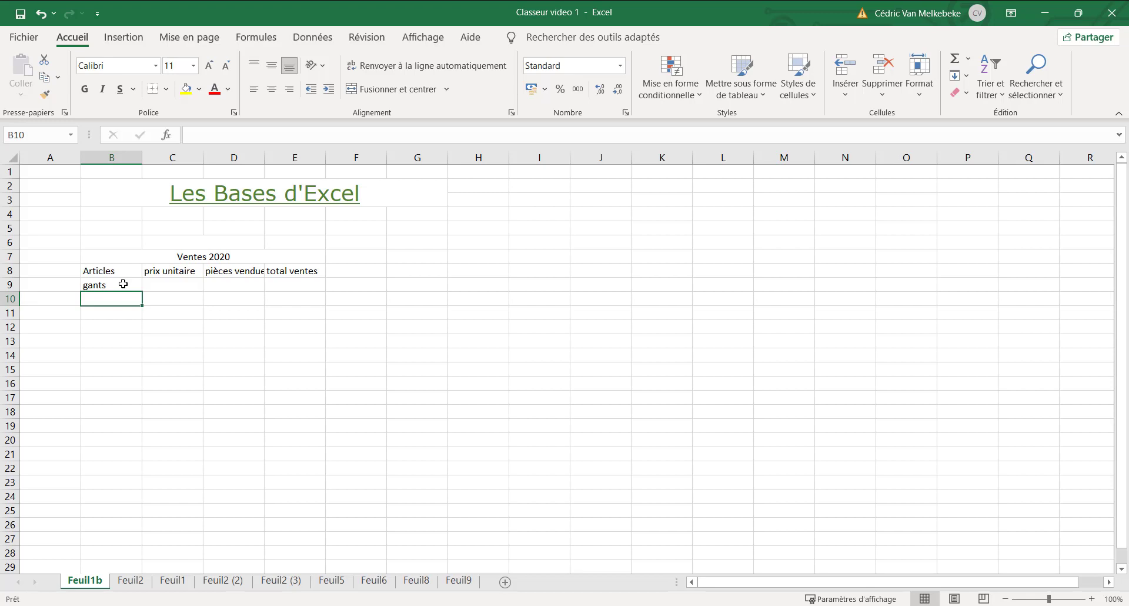
type("t")
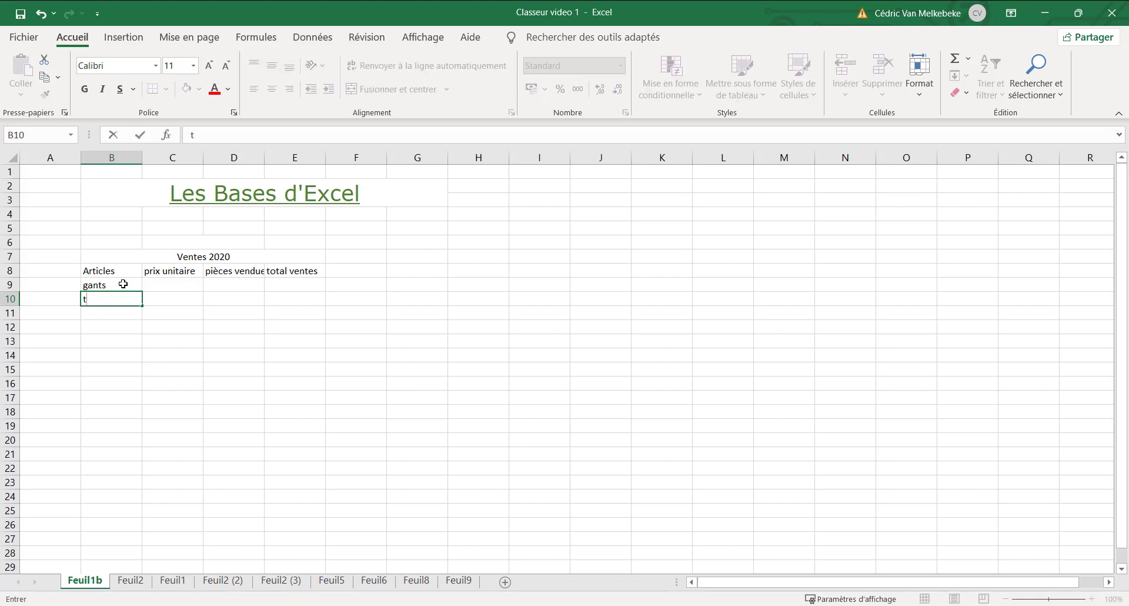
type("-shiet")
key("BackSpace")
key("BackSpace")
type("rt")
key("Return")
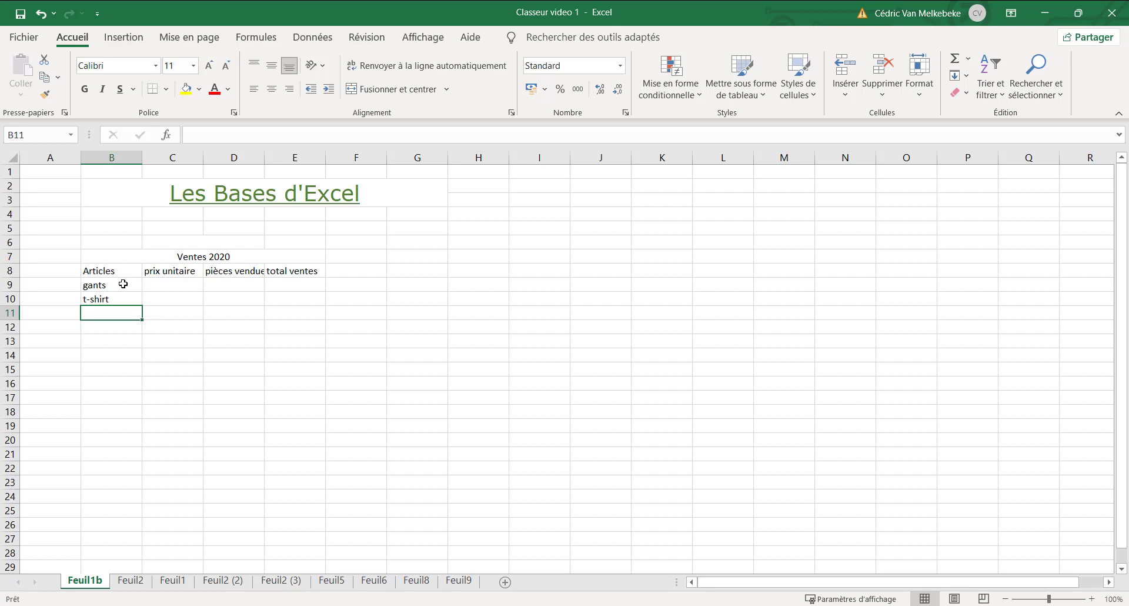
type("pull")
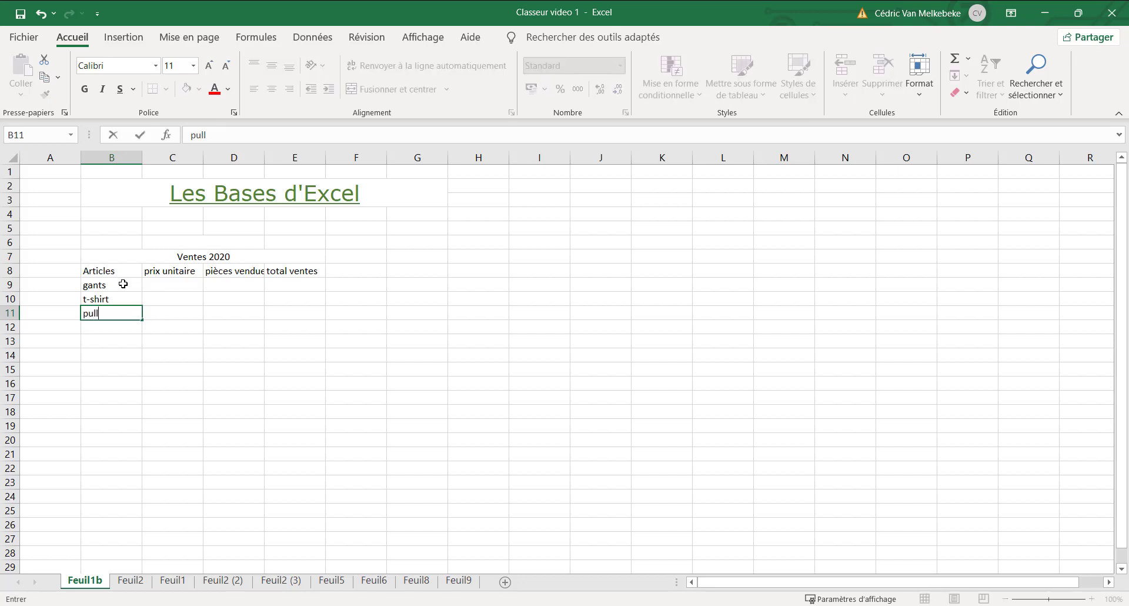
key("Return")
type("chauss")
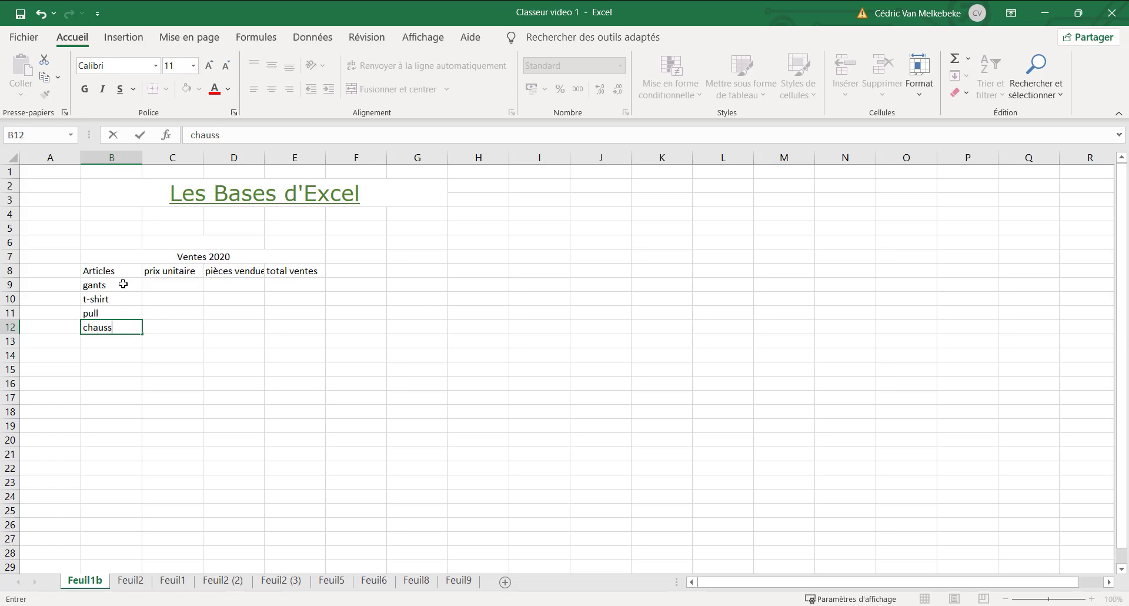
type("ettes")
key("Return")
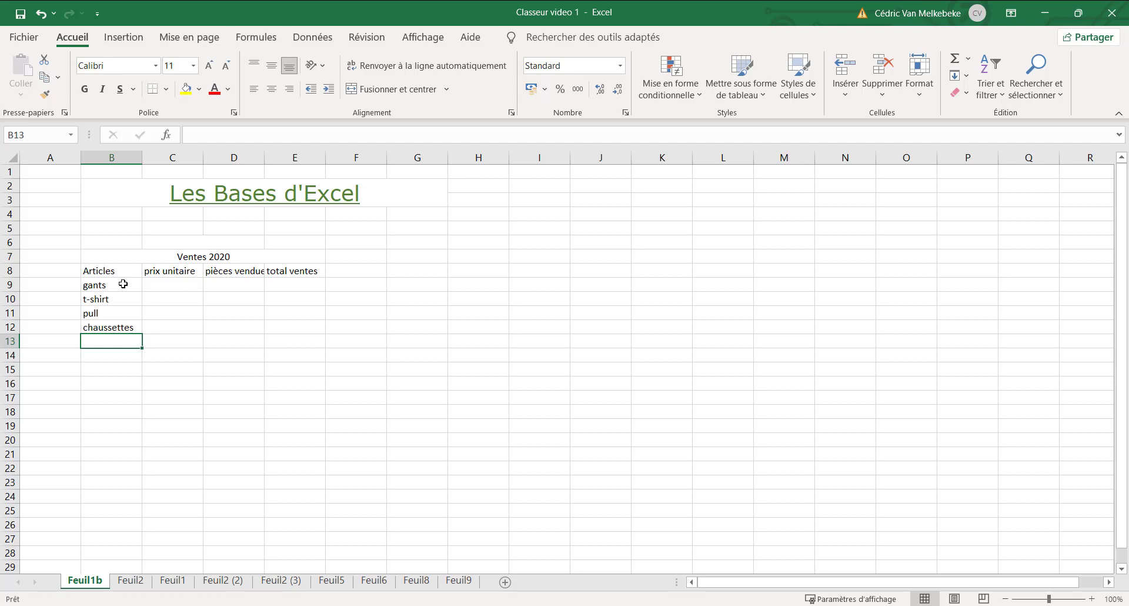
type("bonnets")
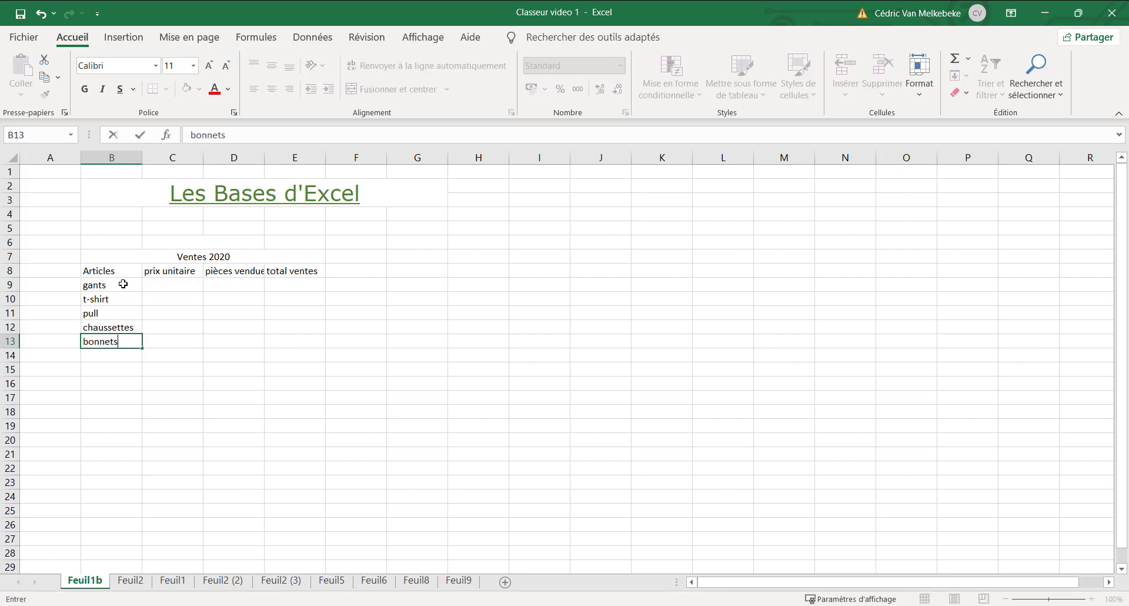
key("Return")
Step: Enter the unit price 5€ for gants in C9
key("Up")
key("Up")
key("Up")
key("Up")
key("Right")
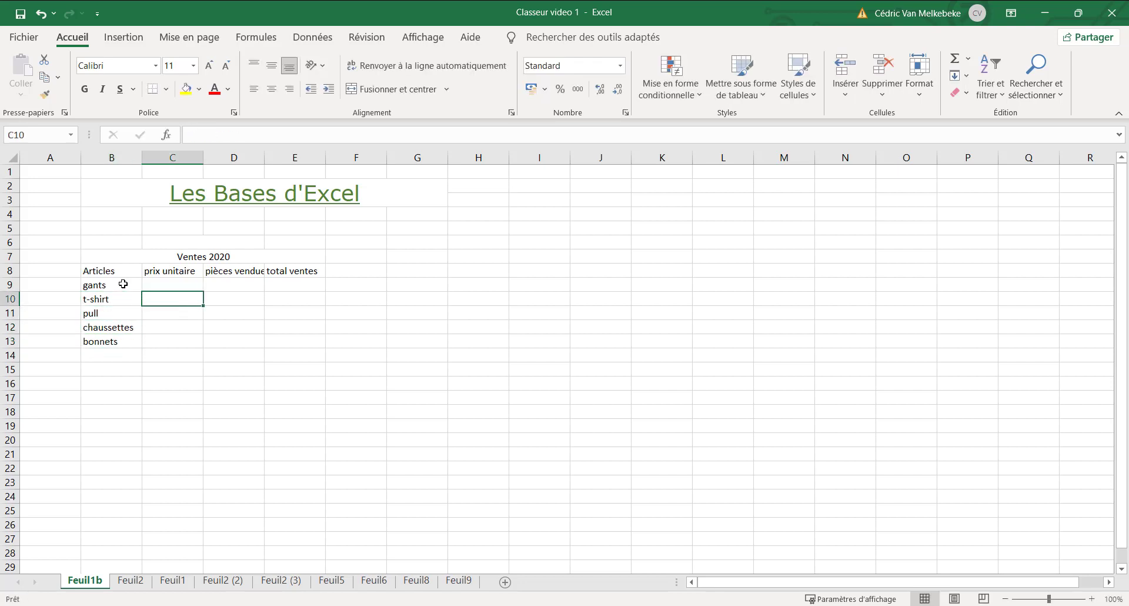
key("Up")
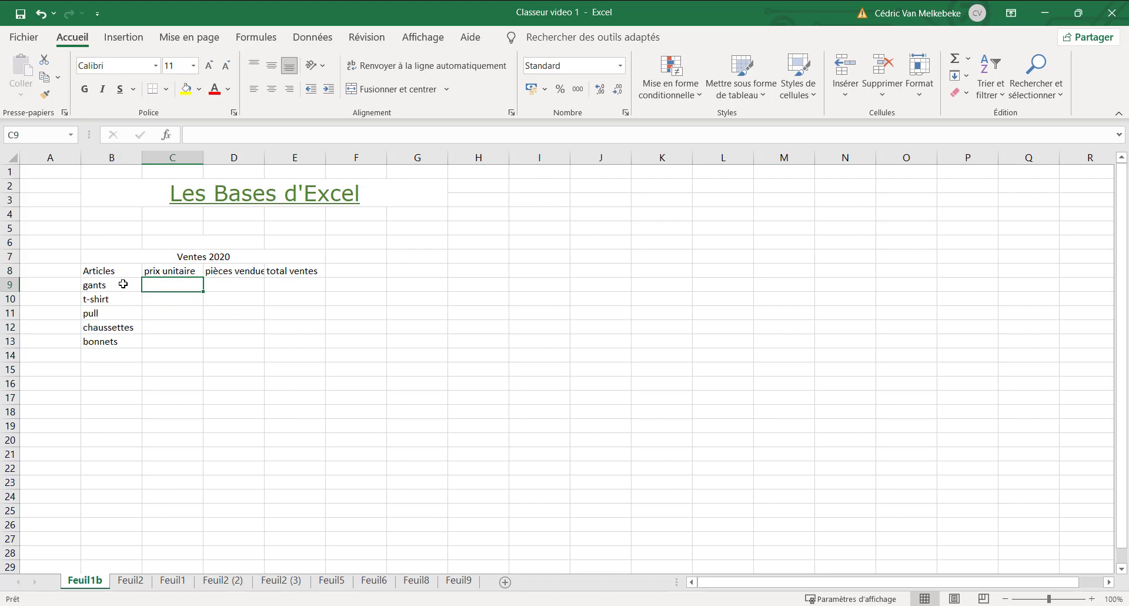
type("5")
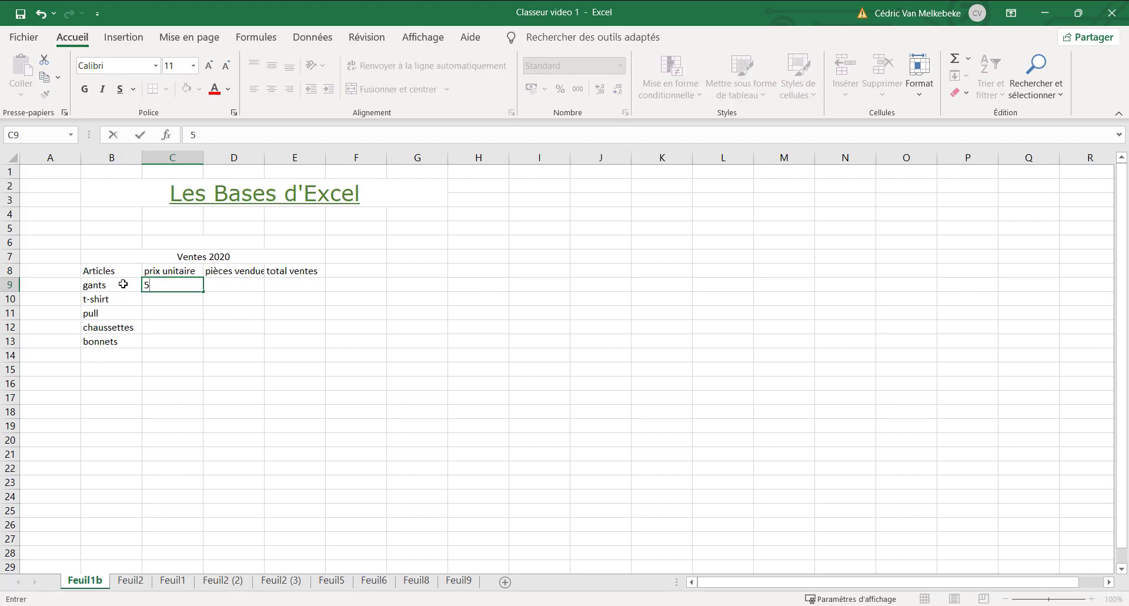
type("€")
key("Return")
Step: Apply the Monétaire number format to the gants unit price in C9
left_click(158, 285)
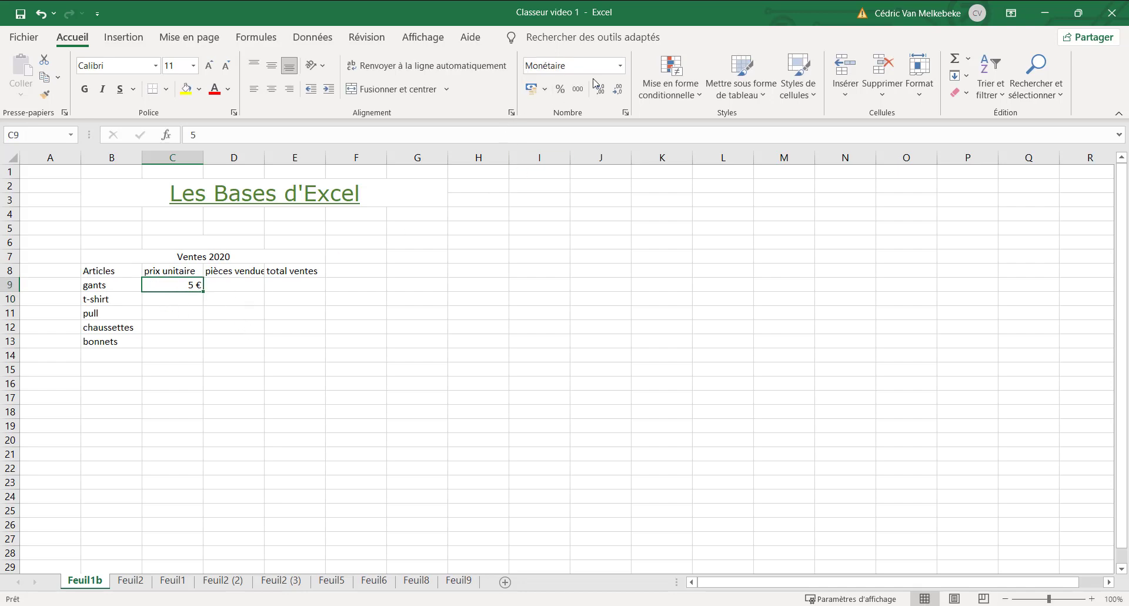
left_click(621, 67)
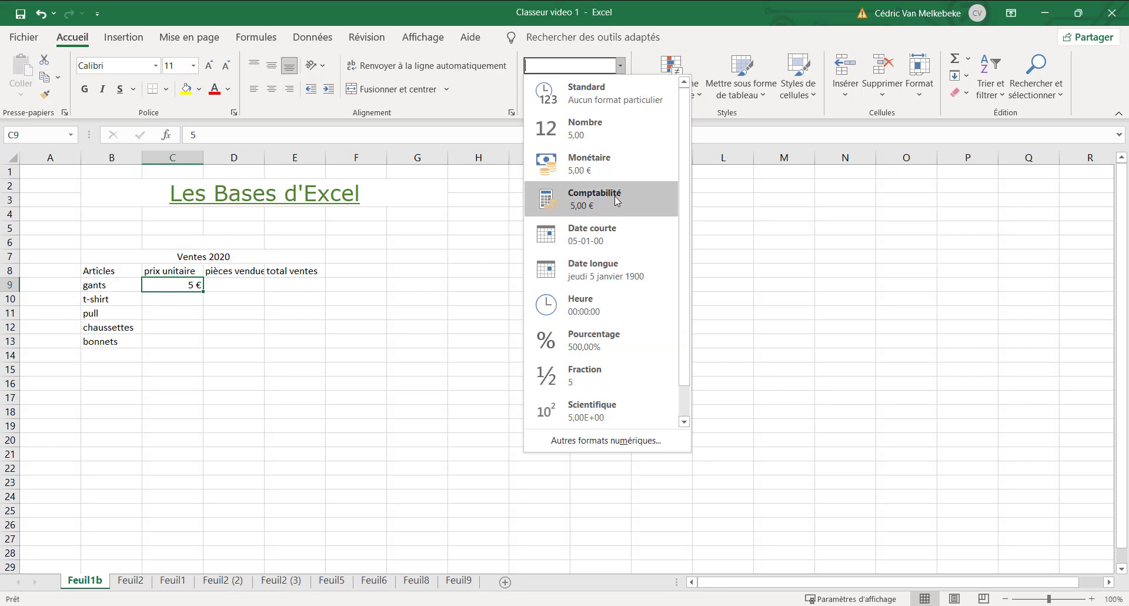
left_click(616, 164)
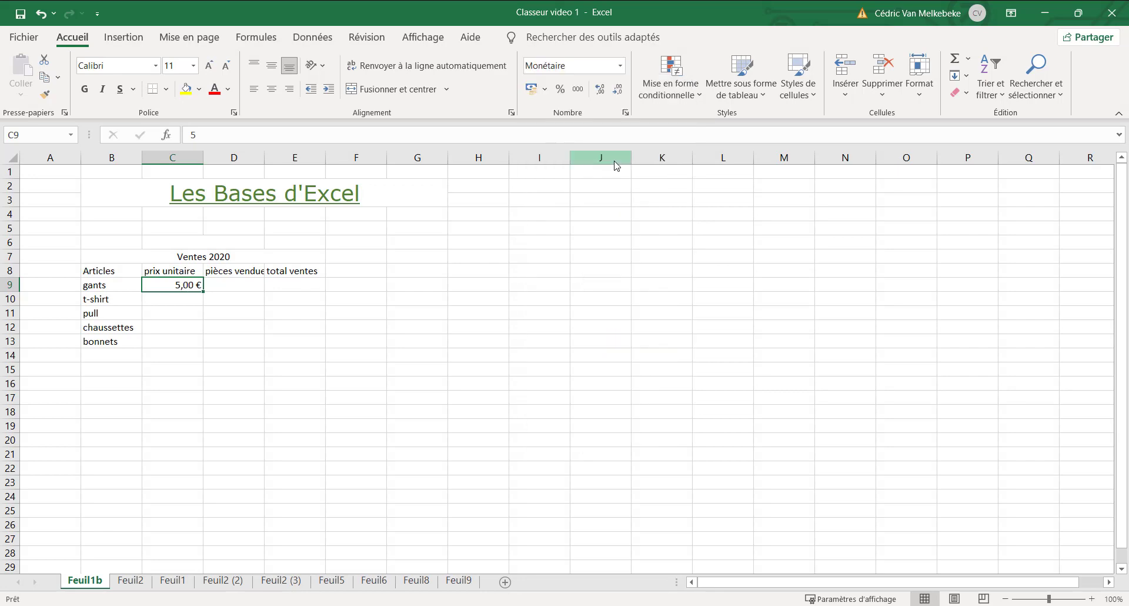
Step: Enter the unit price 15€ for t-shirt in C10
left_click(185, 299)
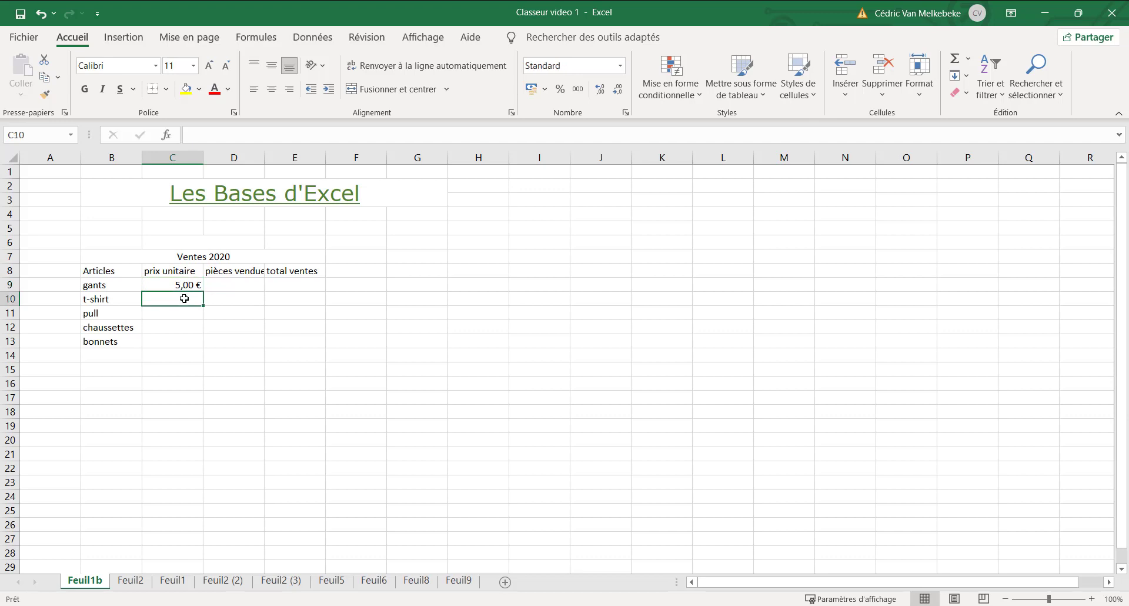
type("15")
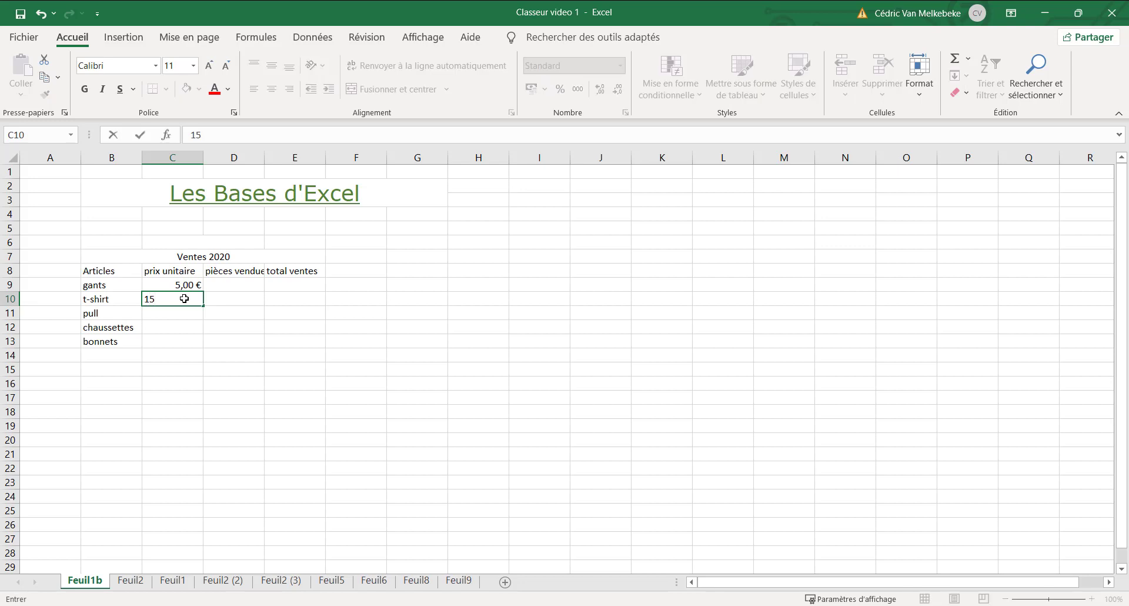
type("€")
key("Return")
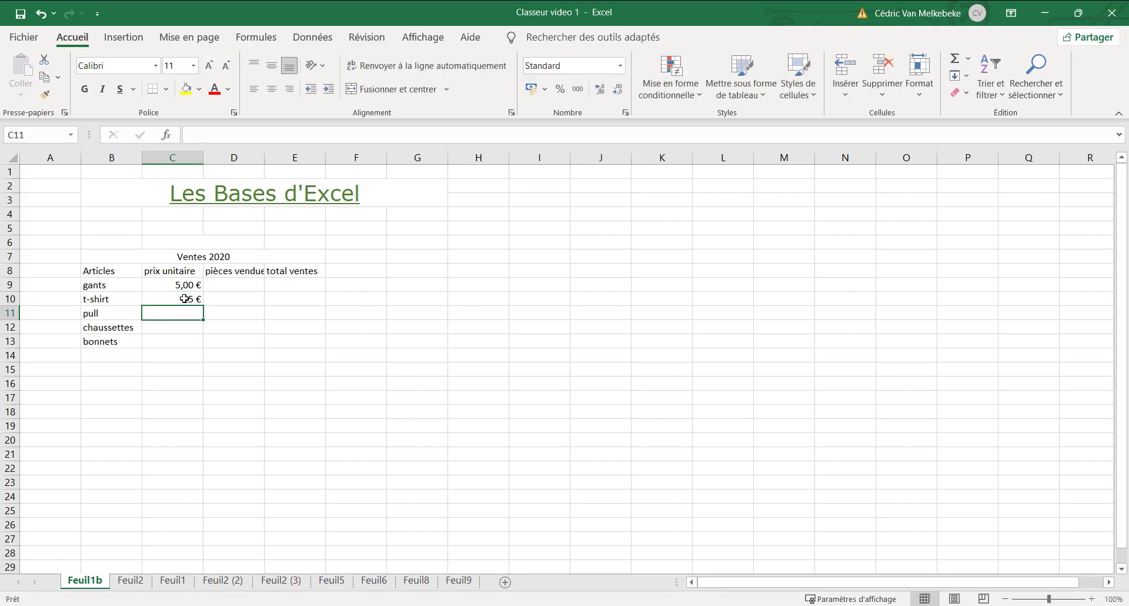
Step: Apply the Monétaire number format to the whole unit price range C9:C13
left_click_drag(185, 286, 179, 340)
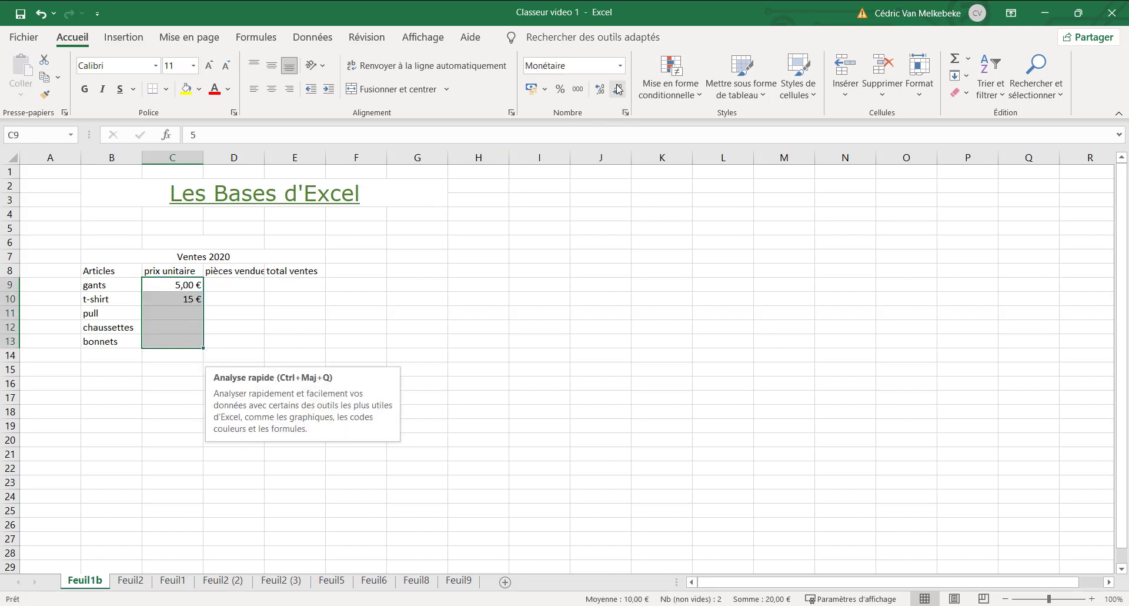
left_click(621, 66)
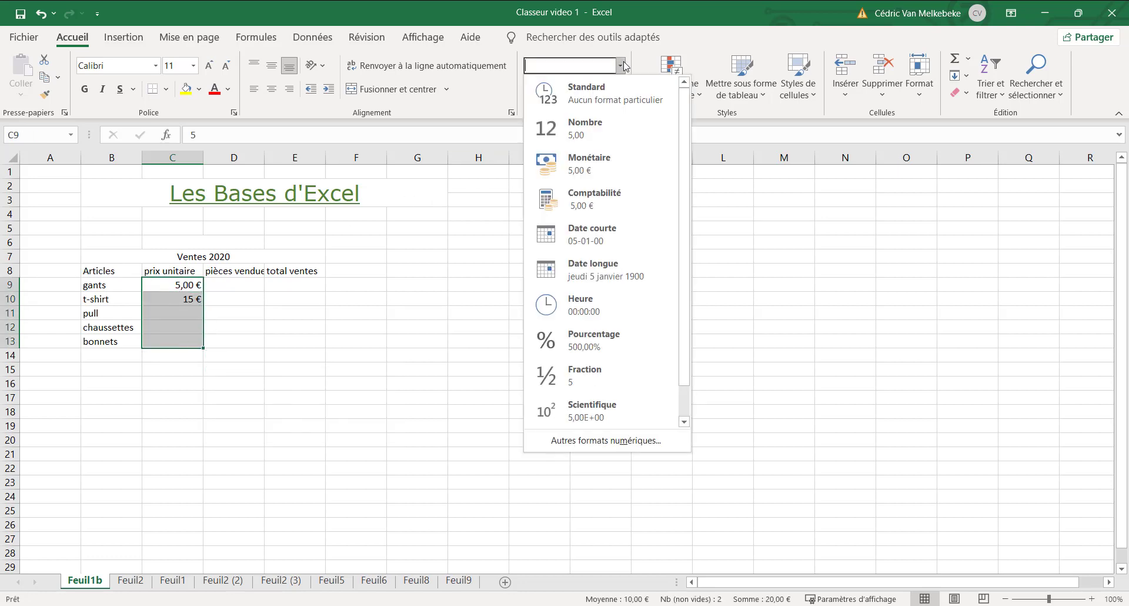
left_click(608, 165)
Step: Enter the unit prices 25 for pull, 5 for chaussettes and 10 for bonnets in C11:C13
left_click(178, 313)
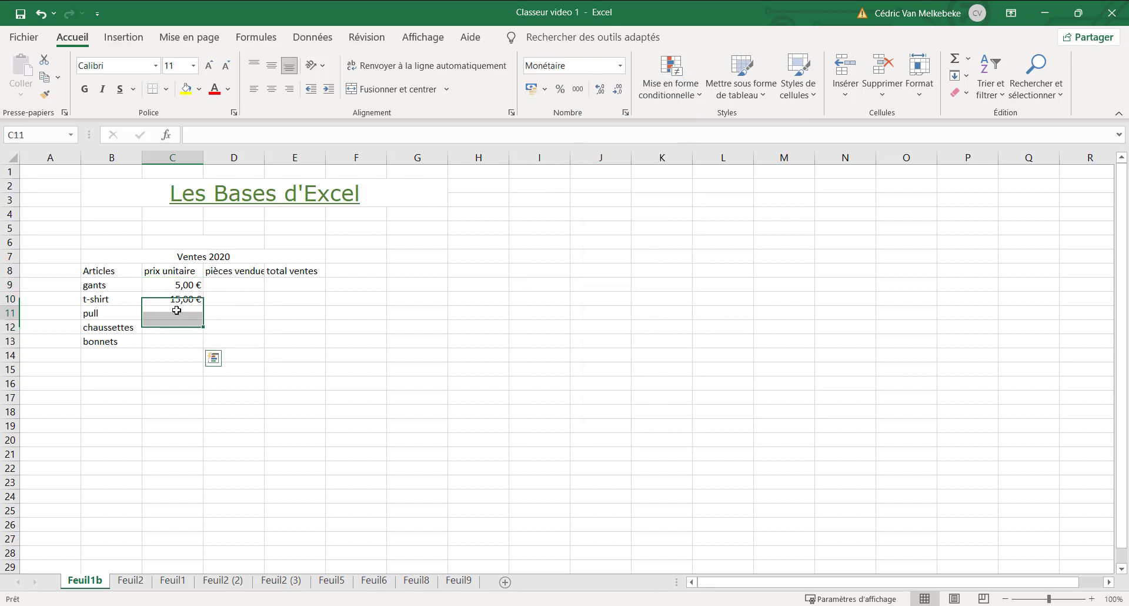
type("25")
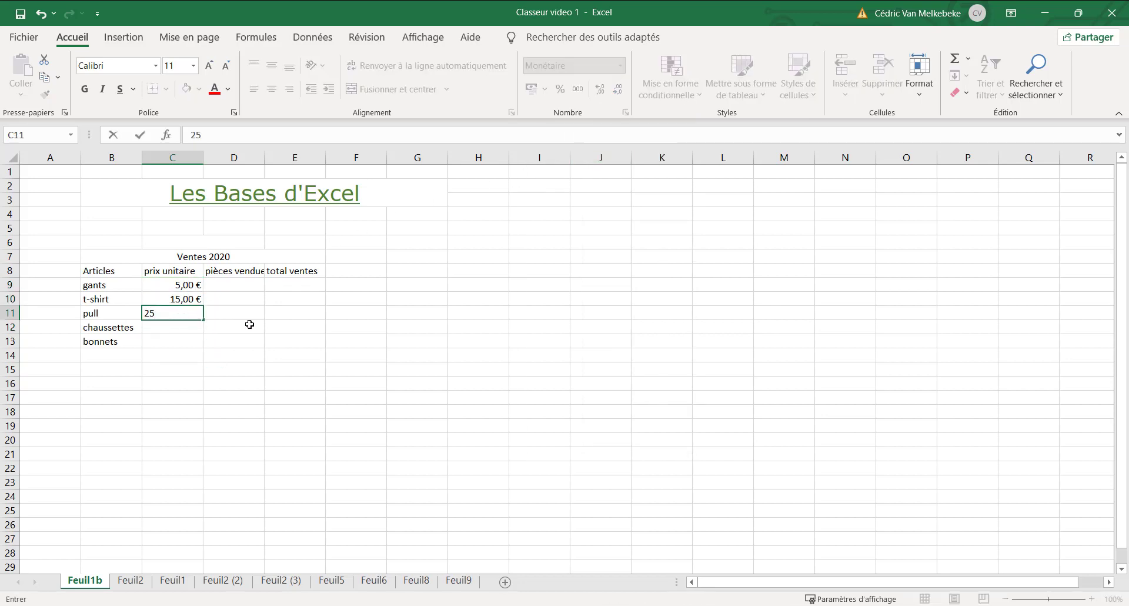
key("Return")
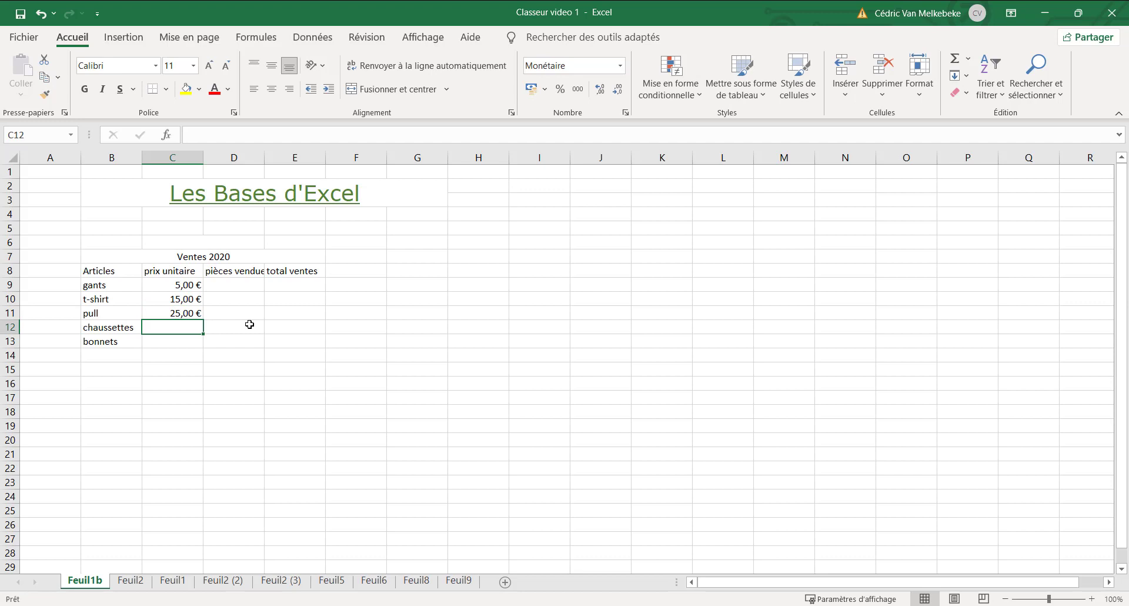
type("5")
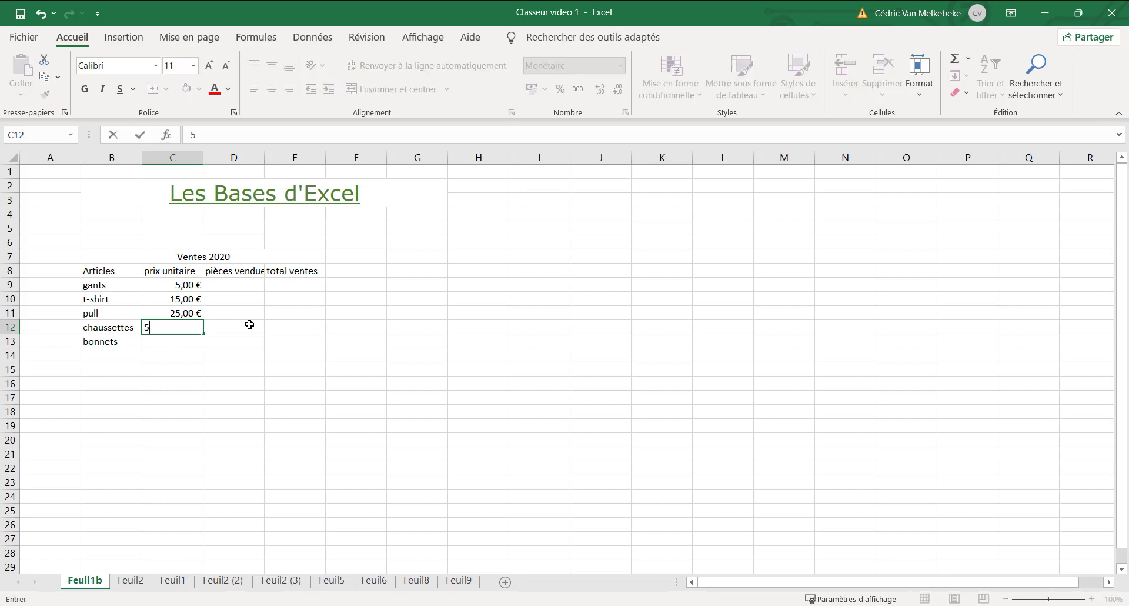
key("Return")
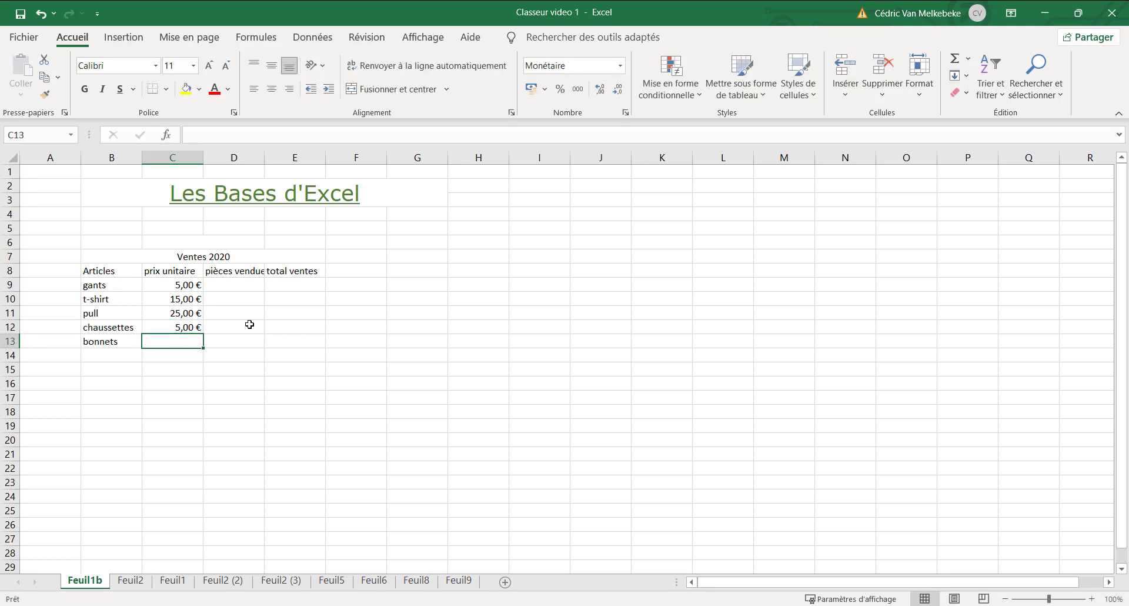
type("10")
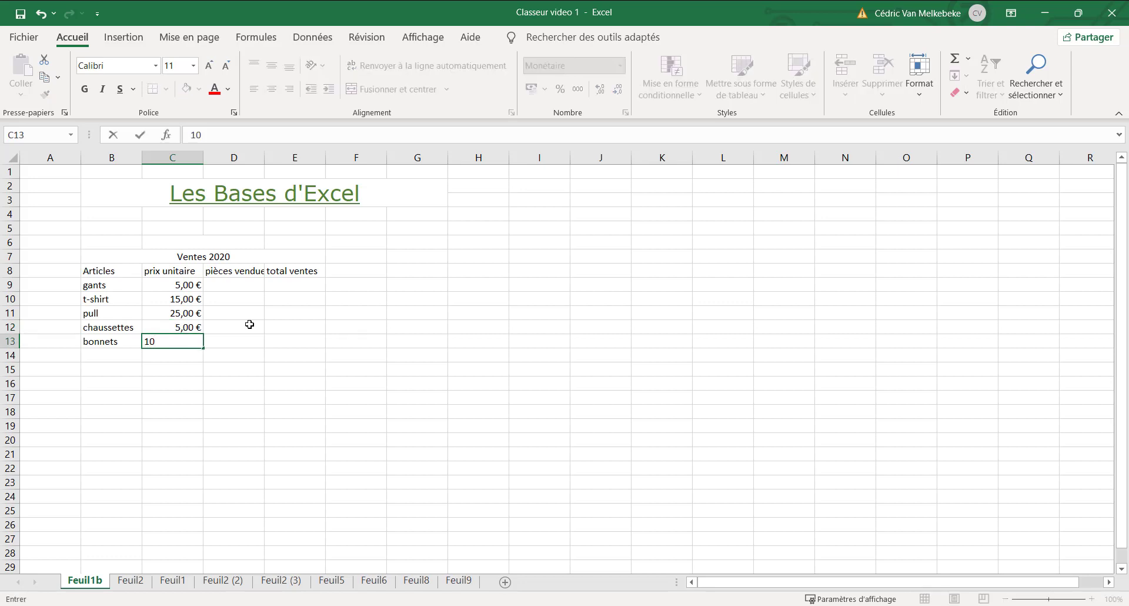
key("Return")
Step: Auto-fit the widths of columns D and C to their contents
left_click(241, 287)
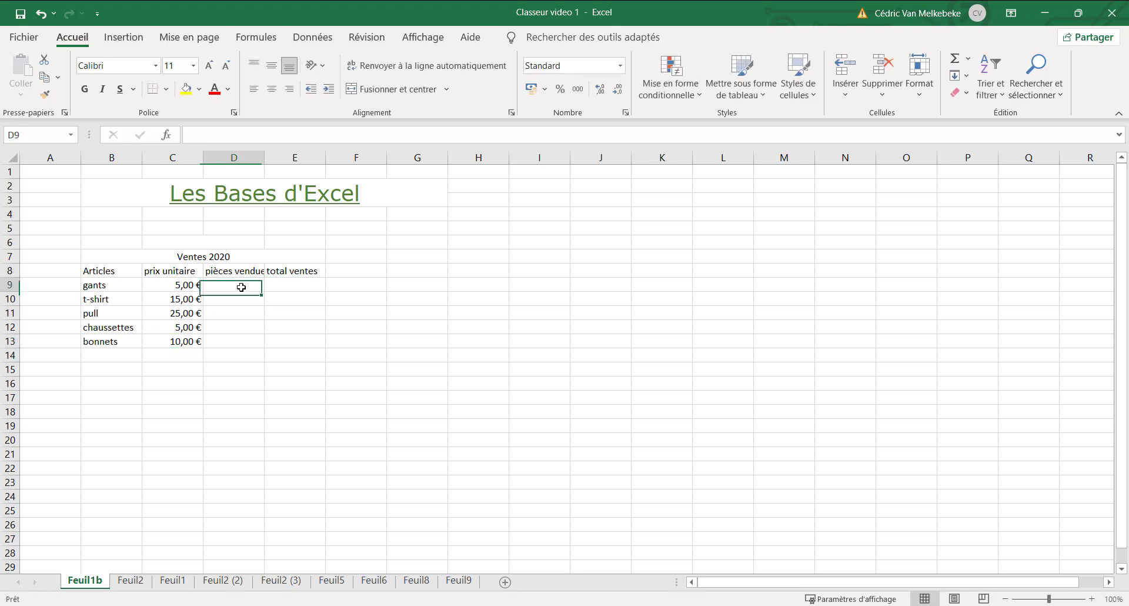
double_click(264, 157)
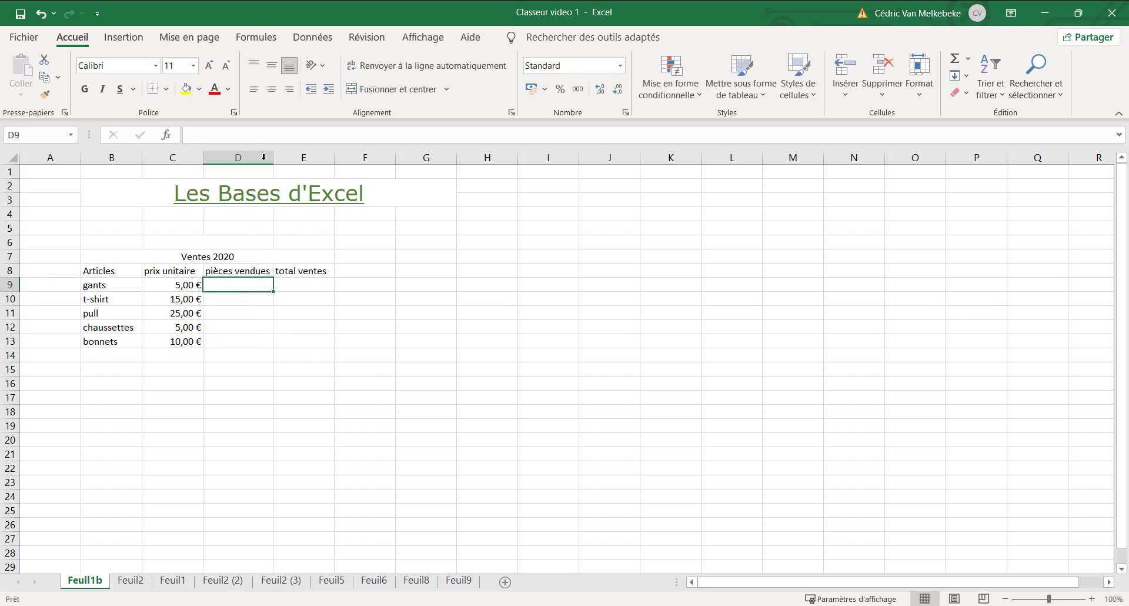
double_click(201, 157)
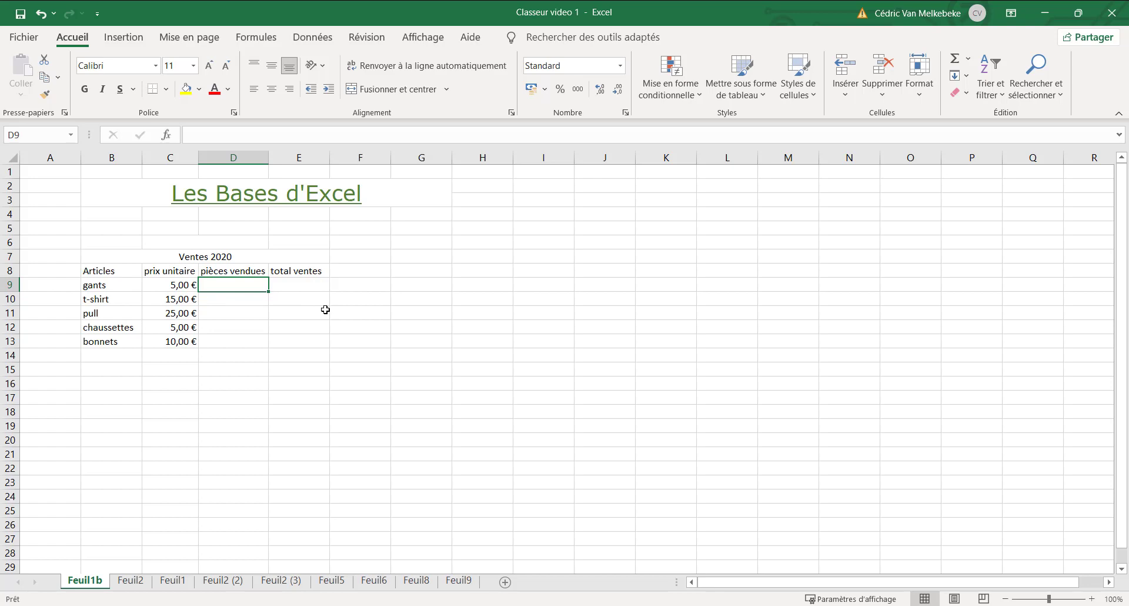
Step: Enter the pieces sold 25, 45, 89, 200 and 350 in D9:D13 under the pièces vendues header
type("25")
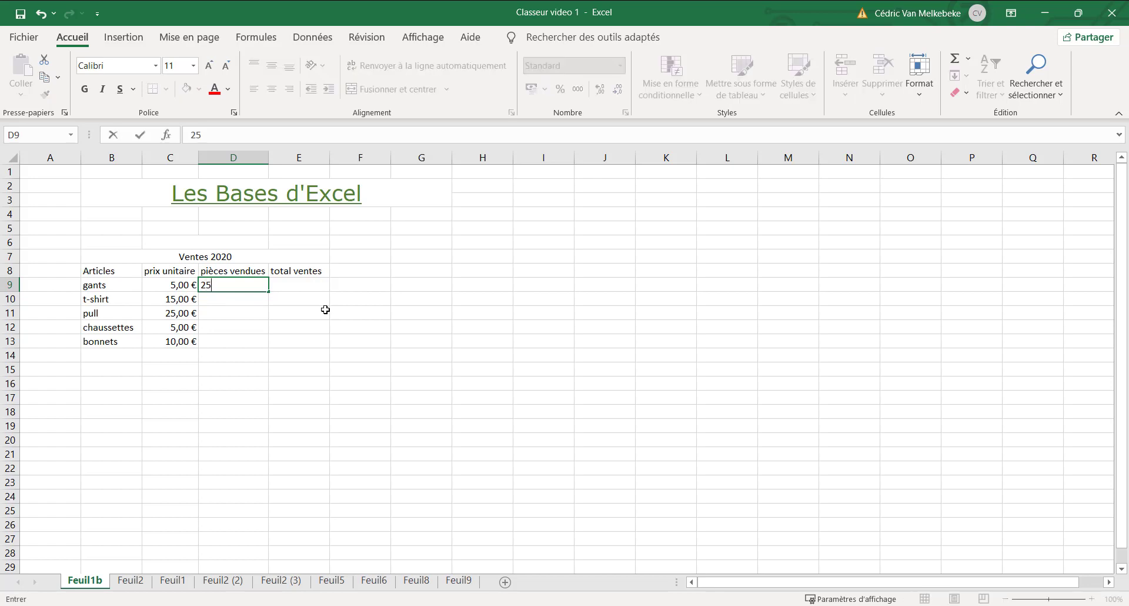
key("Return")
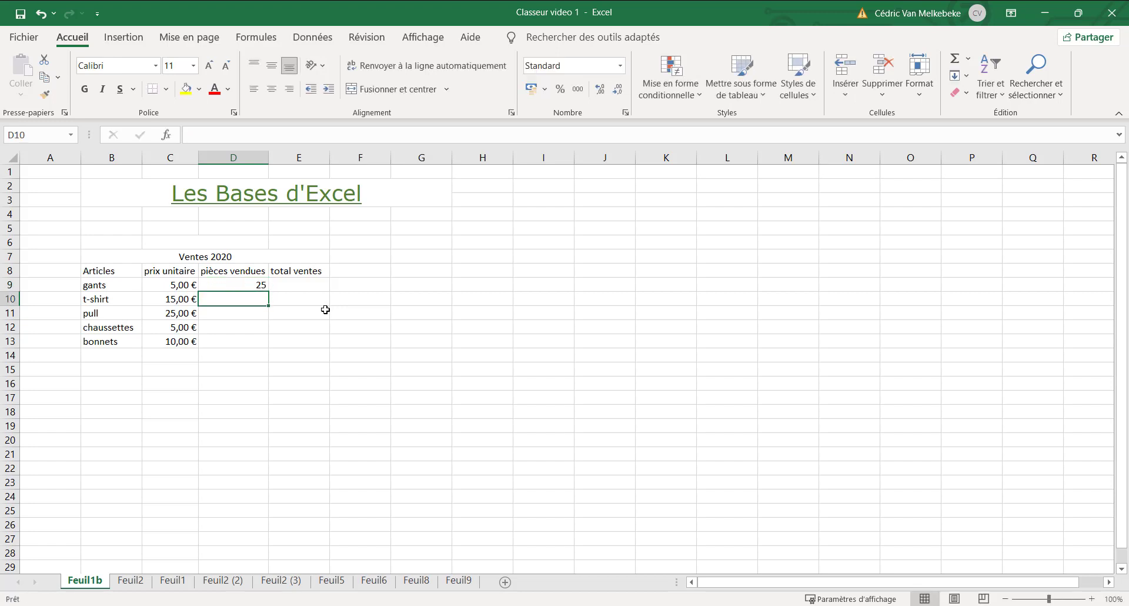
type("45")
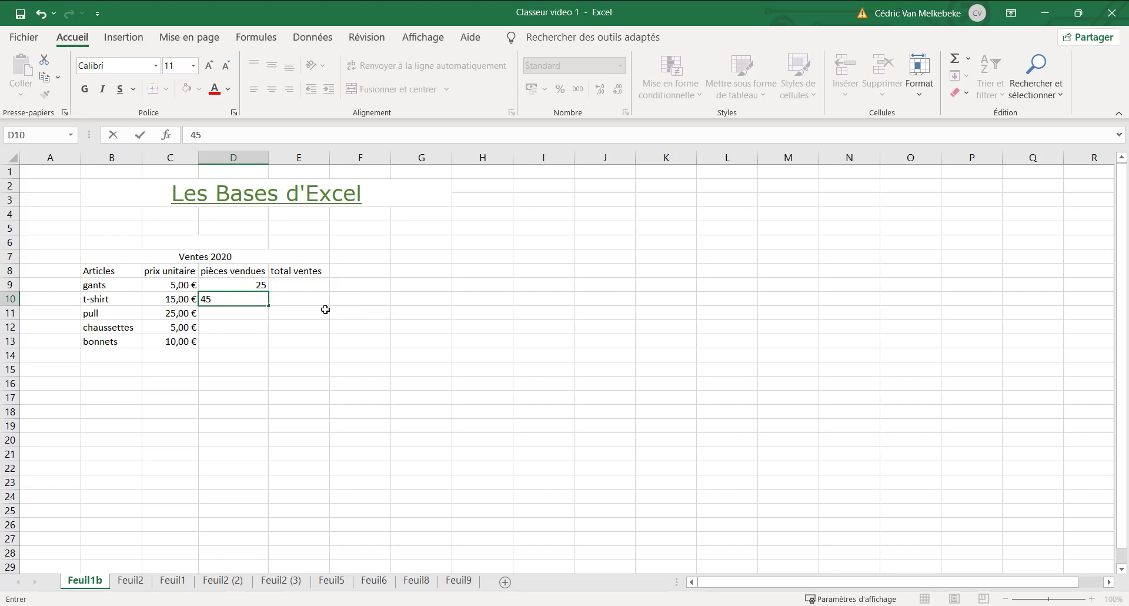
key("Return")
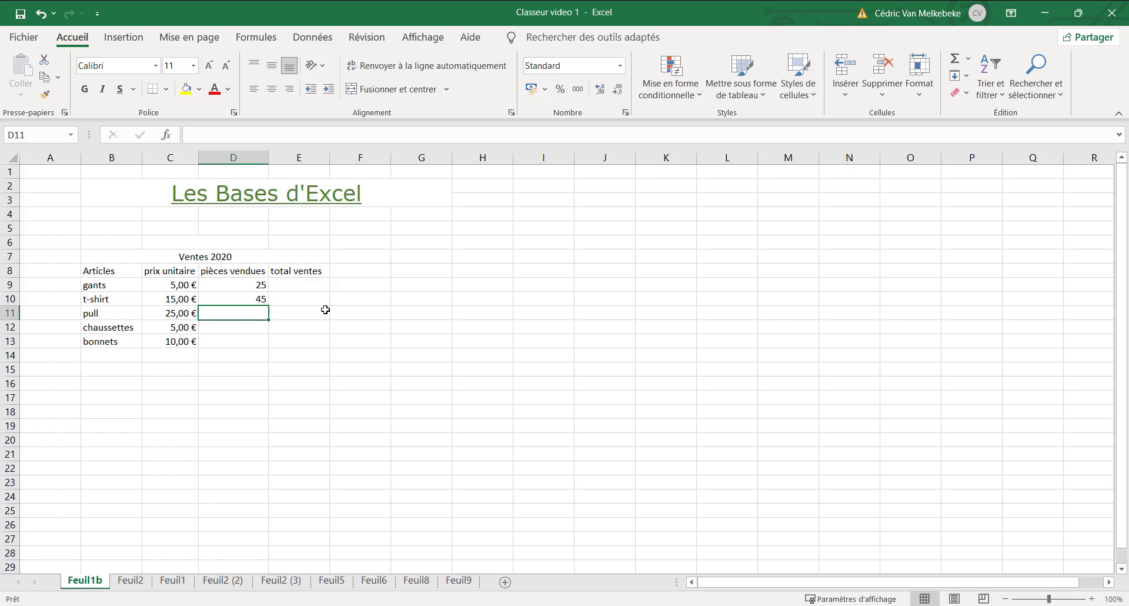
type("89")
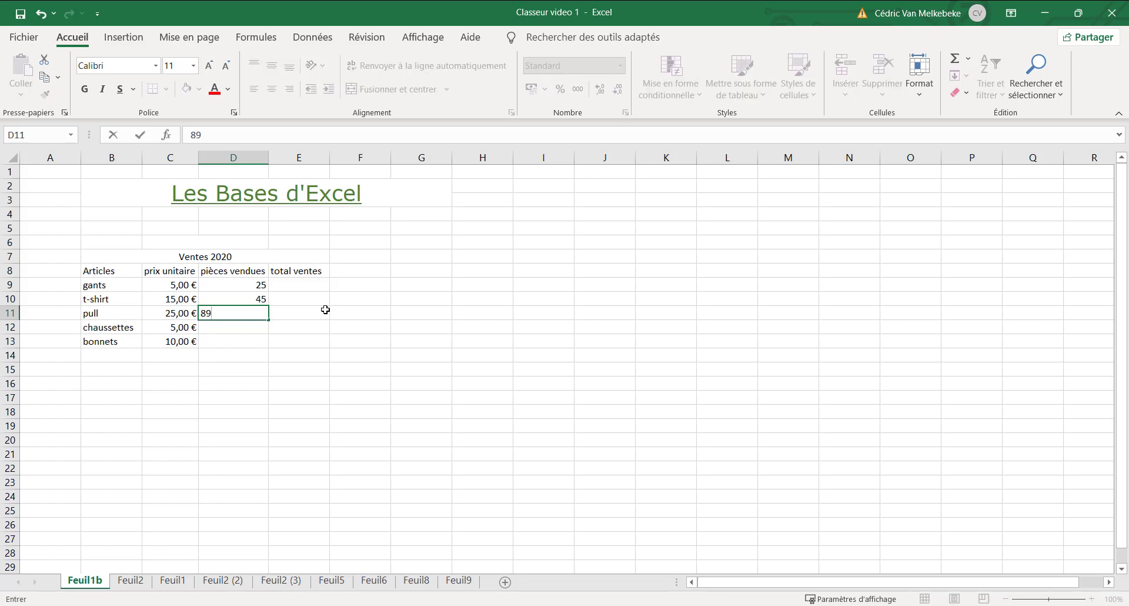
key("Return")
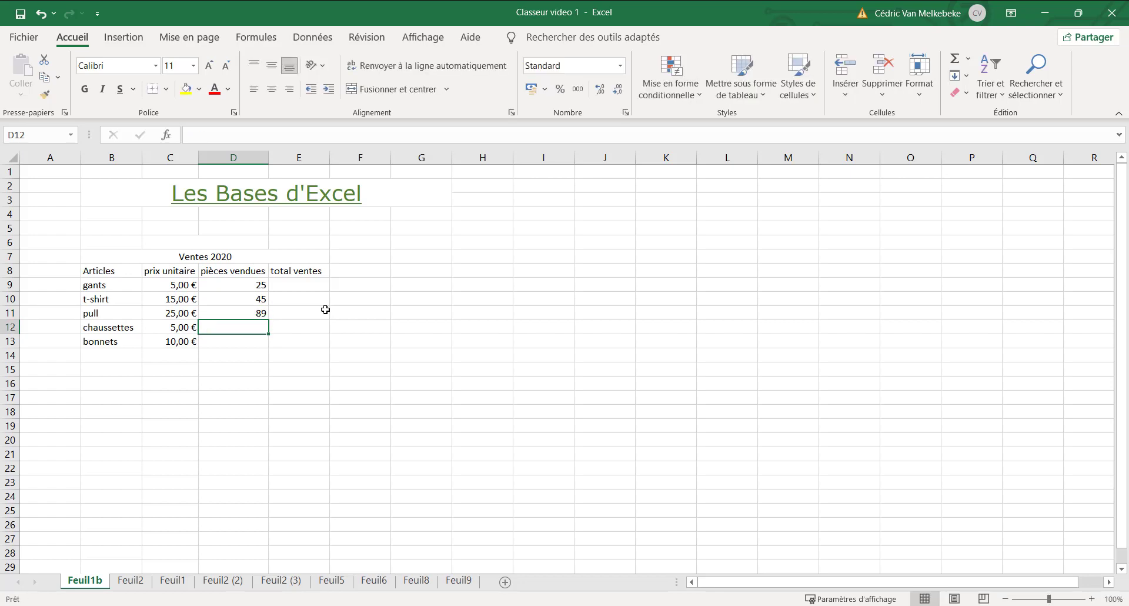
type("200")
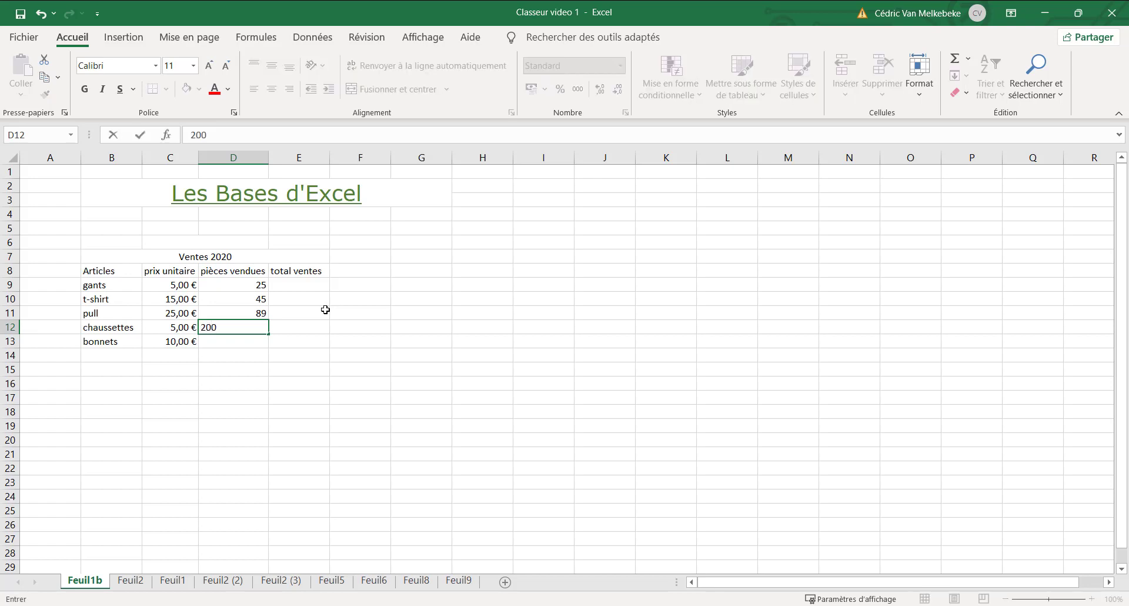
key("Return")
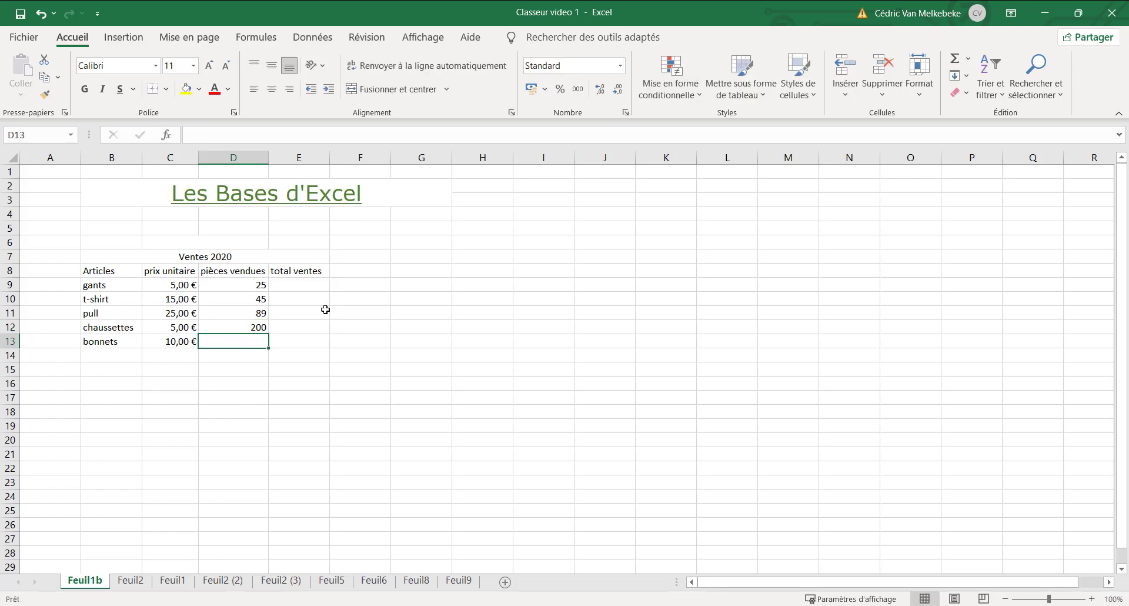
type("350")
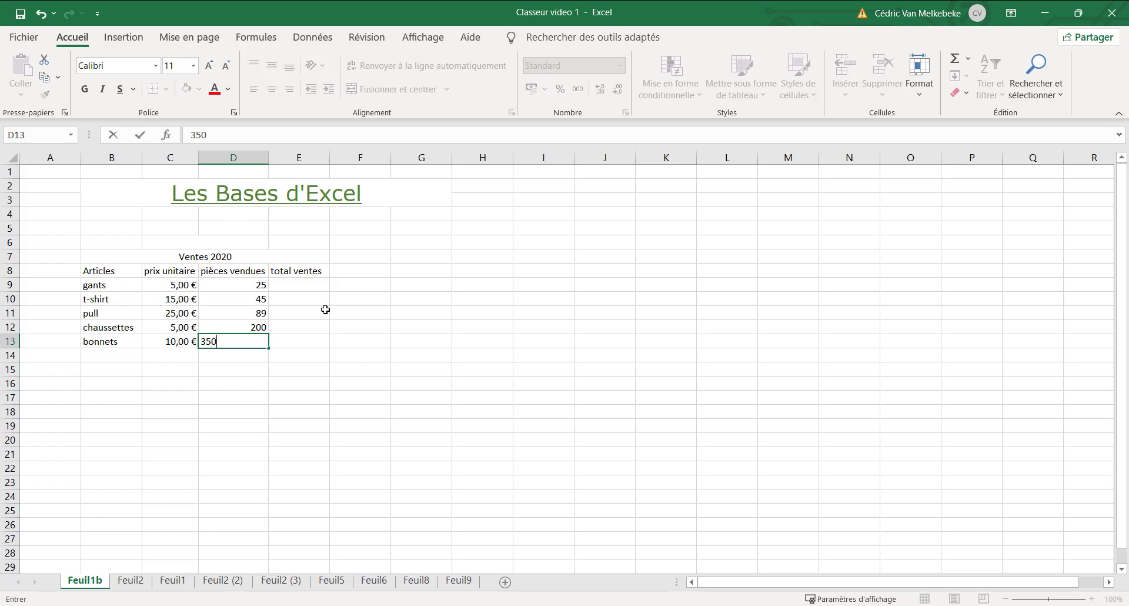
key("Tab")
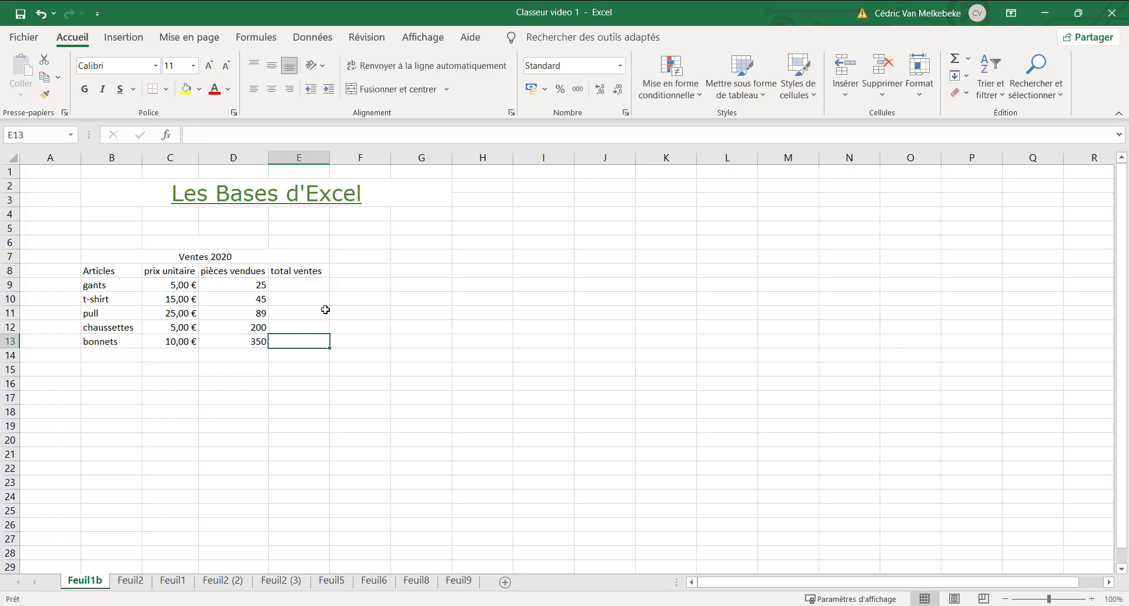
Step: Calculate the total ventes for gants in E9 with the formula =D9*C9
key("Up")
key("Up")
key("Up")
key("Up")
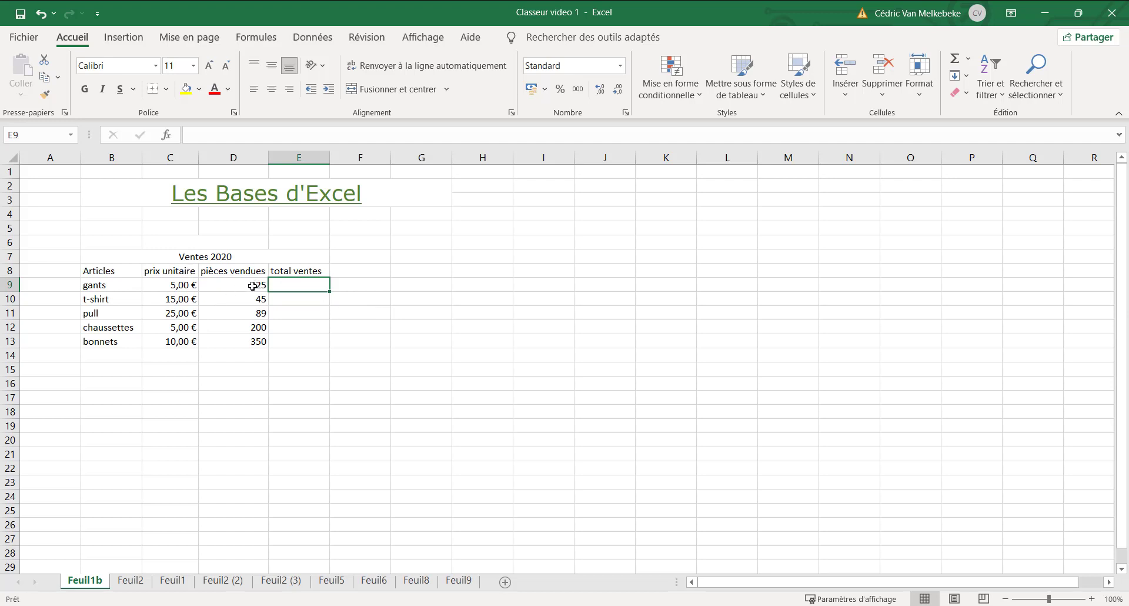
left_click(182, 285)
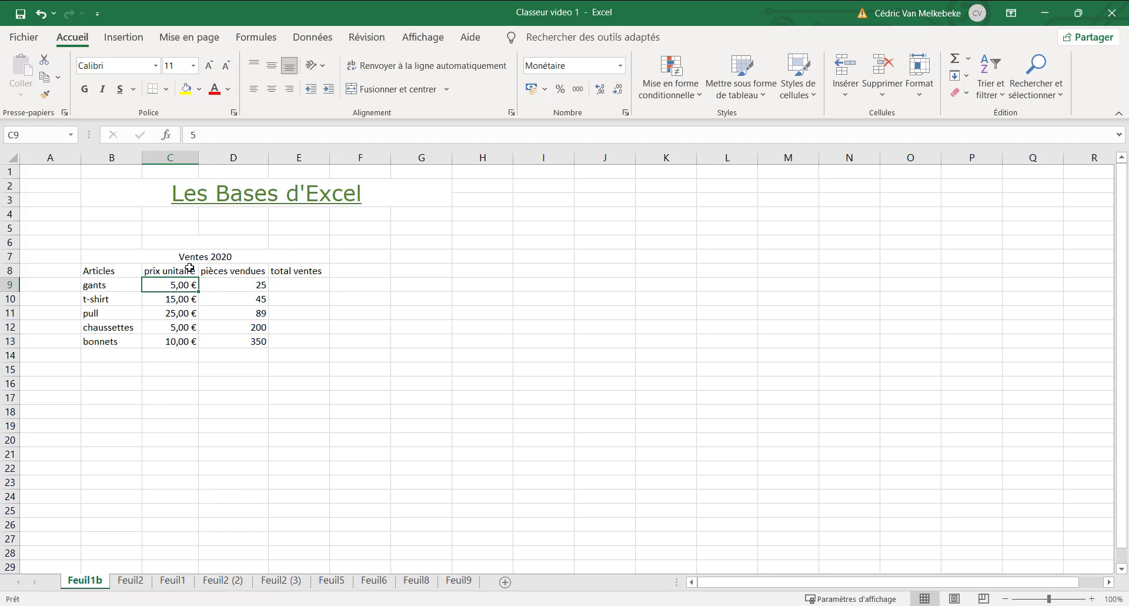
left_click(227, 285)
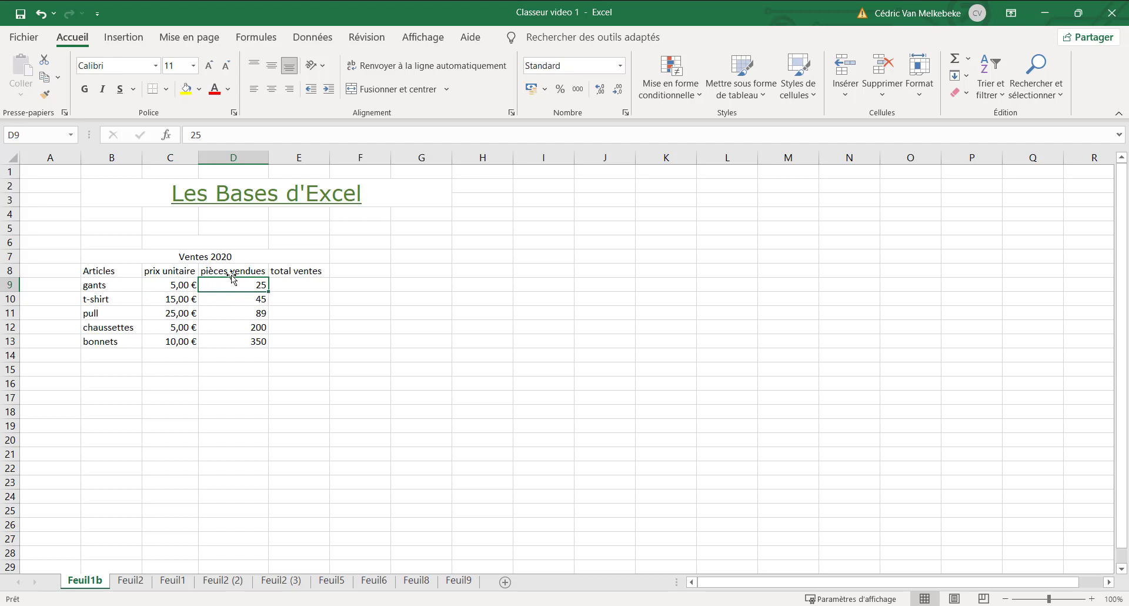
left_click(298, 287)
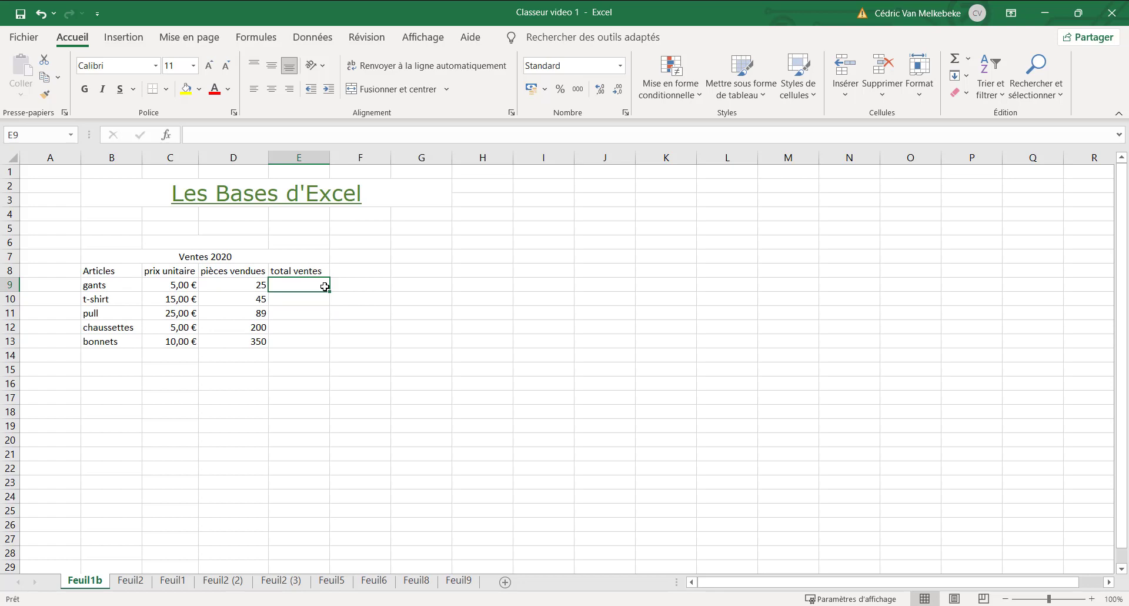
type("=")
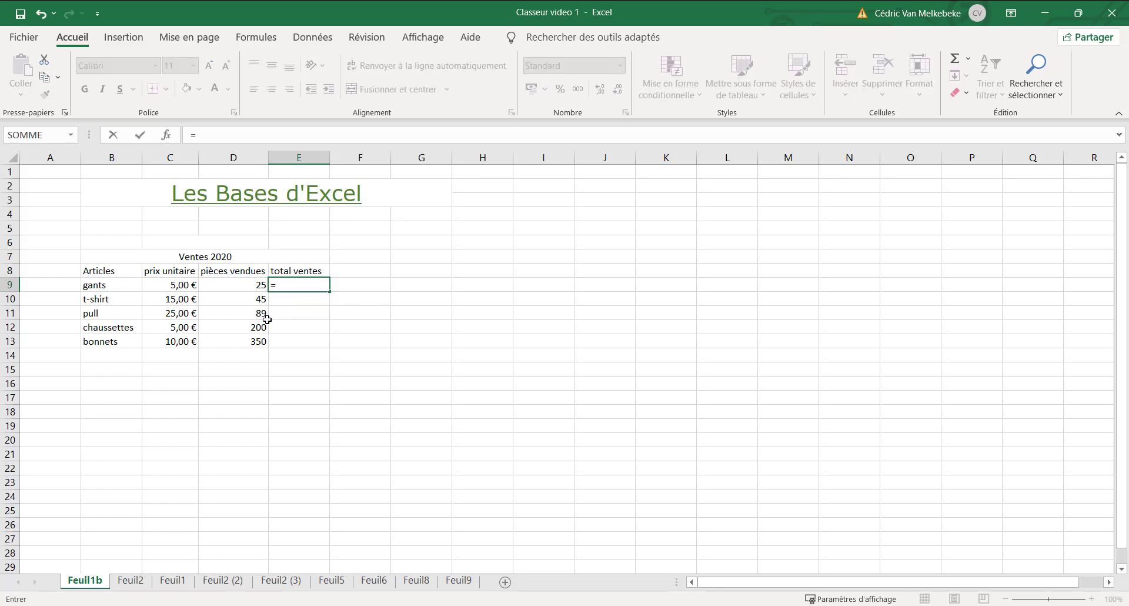
left_click(239, 288)
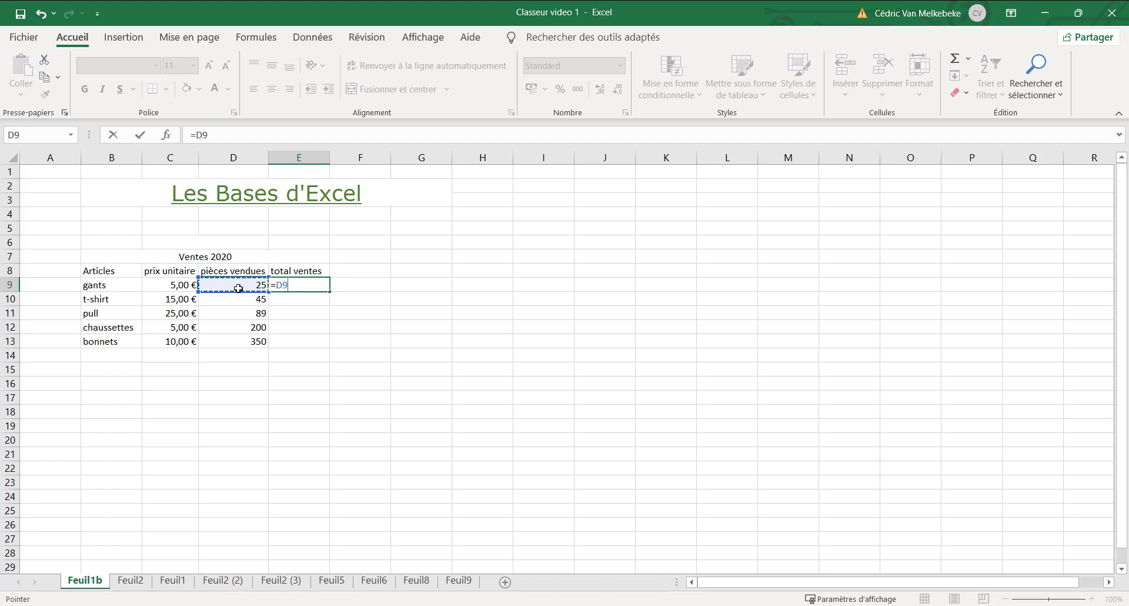
type("*")
left_click(169, 284)
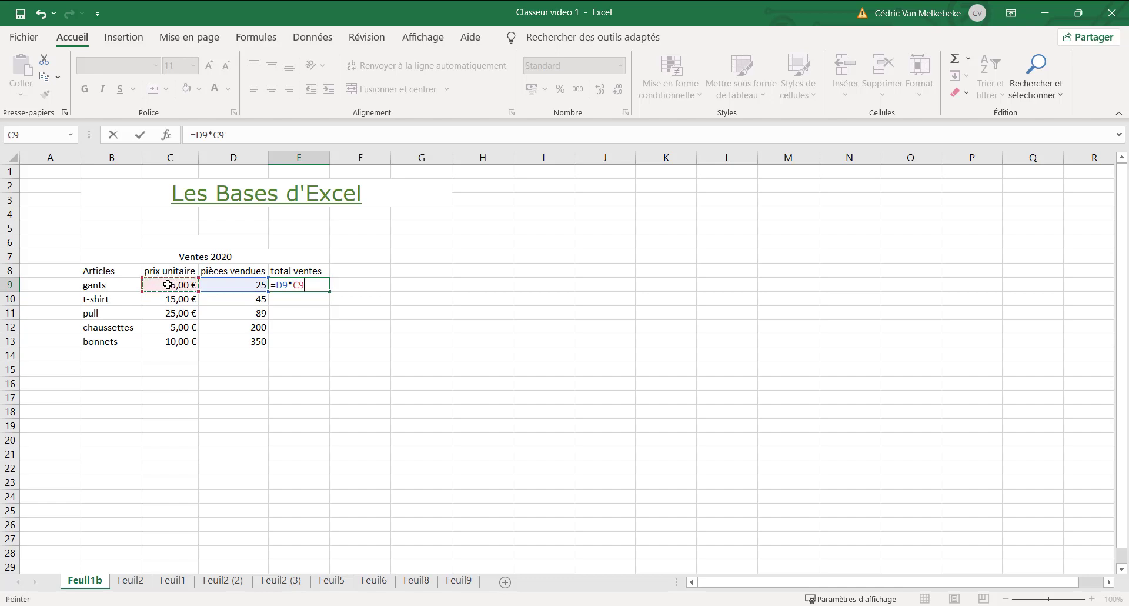
key("Return")
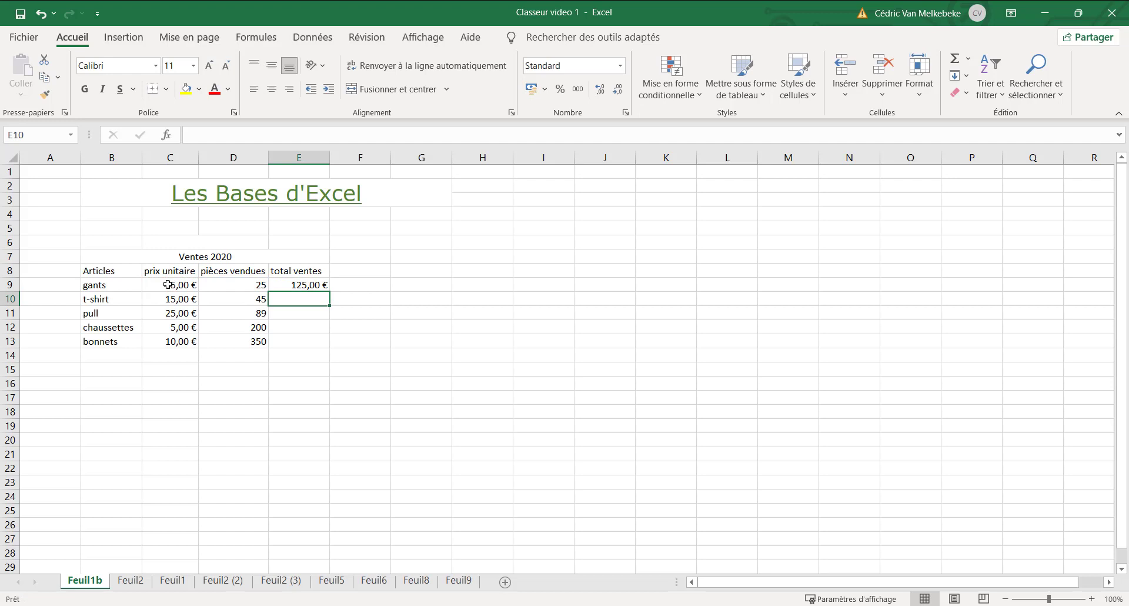
Step: Calculate the total ventes for t-shirt in E10 with the formula =D10*C10
left_click(282, 285)
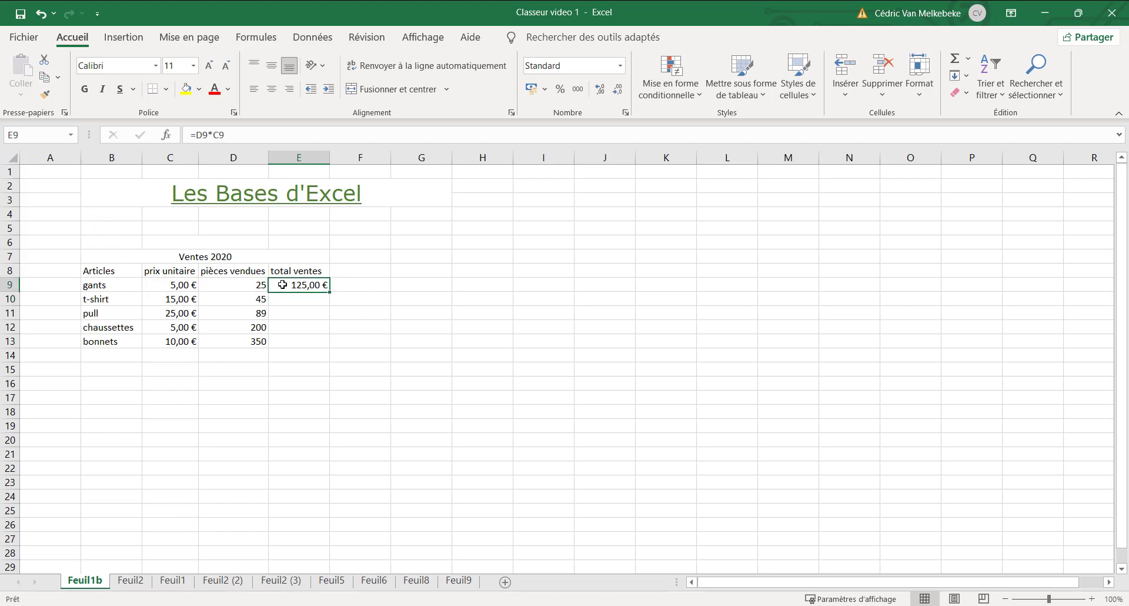
left_click(287, 296)
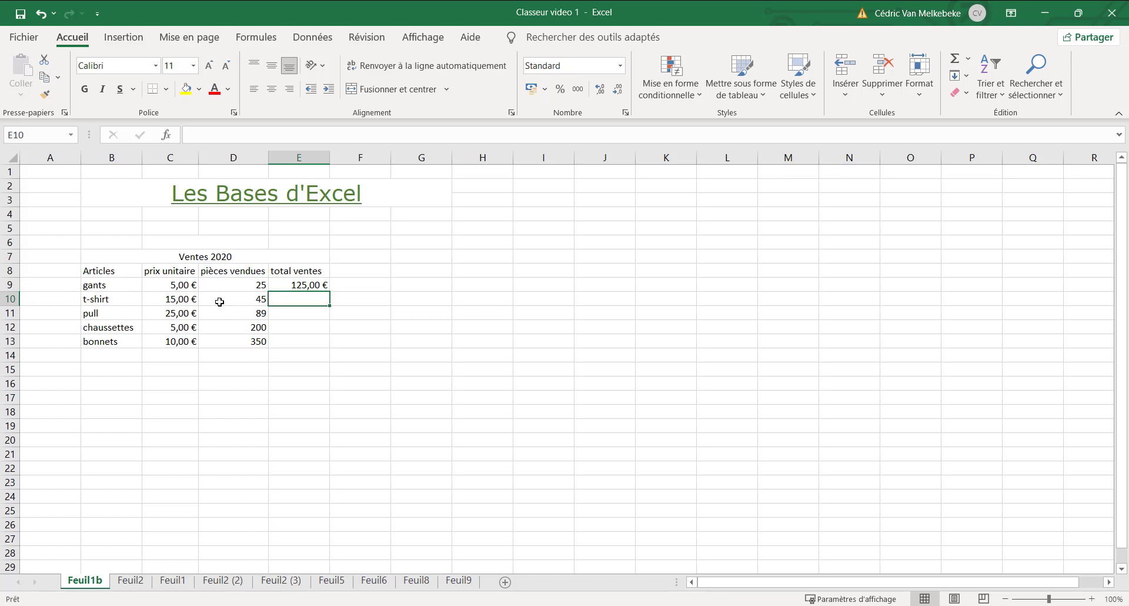
type("=")
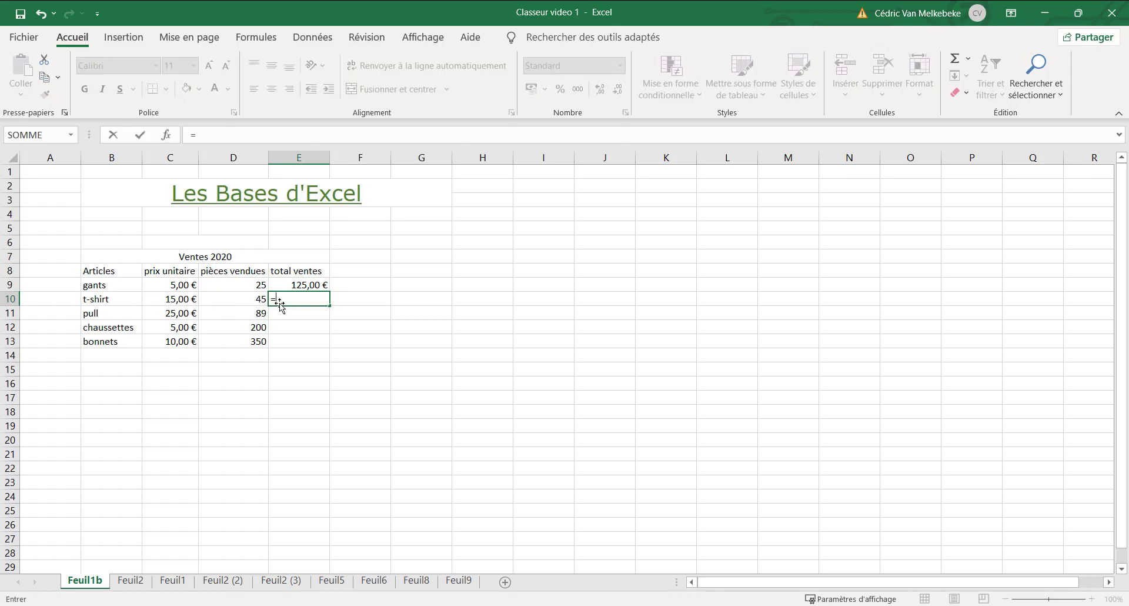
left_click(249, 298)
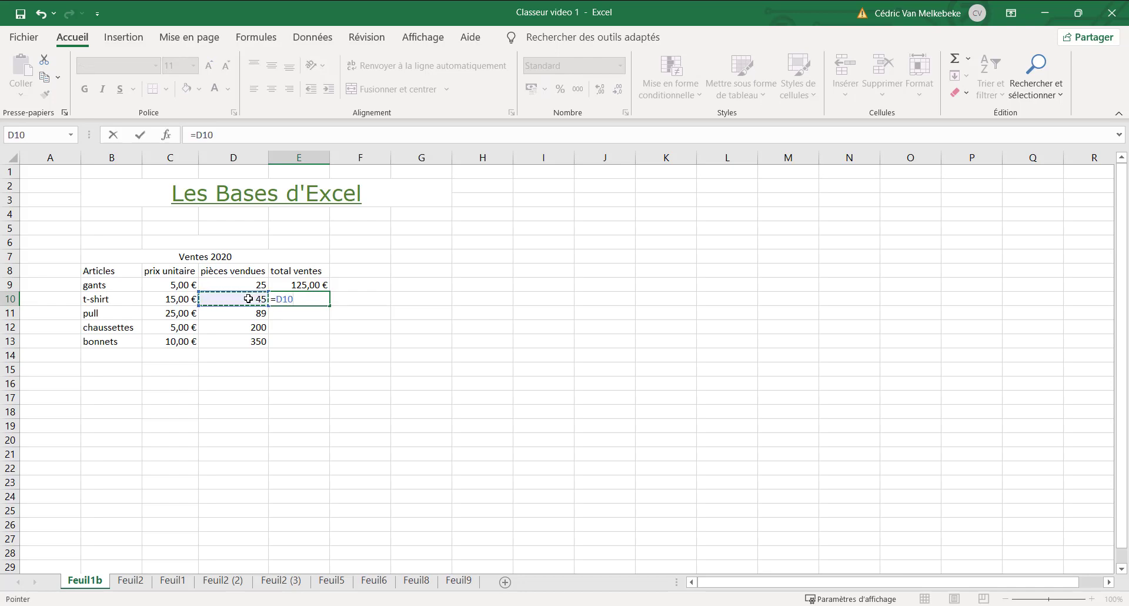
left_click(291, 297)
type("=")
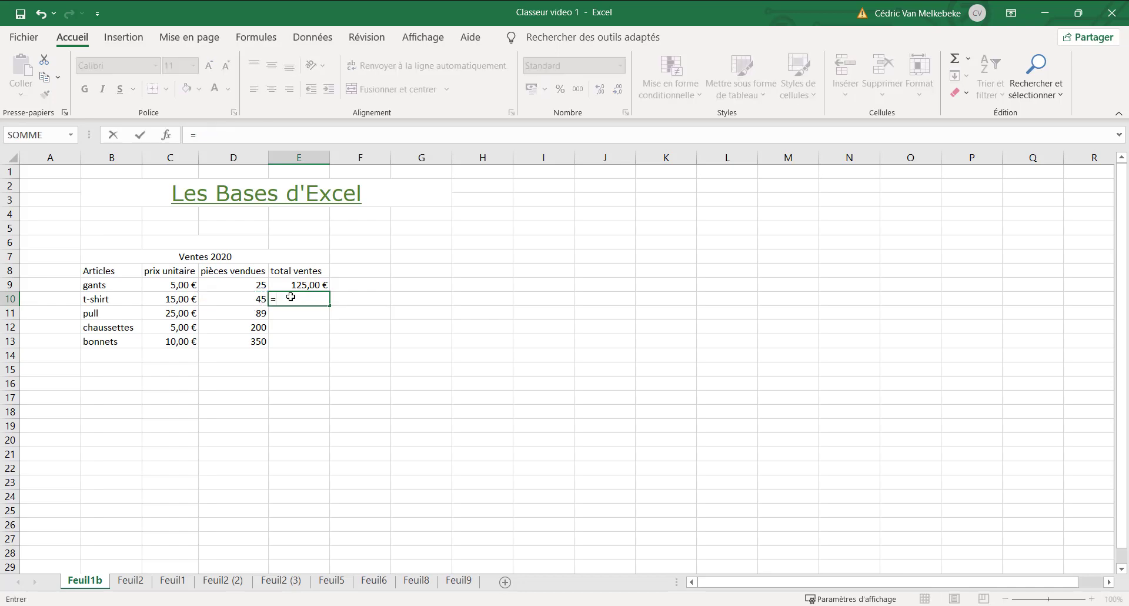
left_click(248, 298)
type("*")
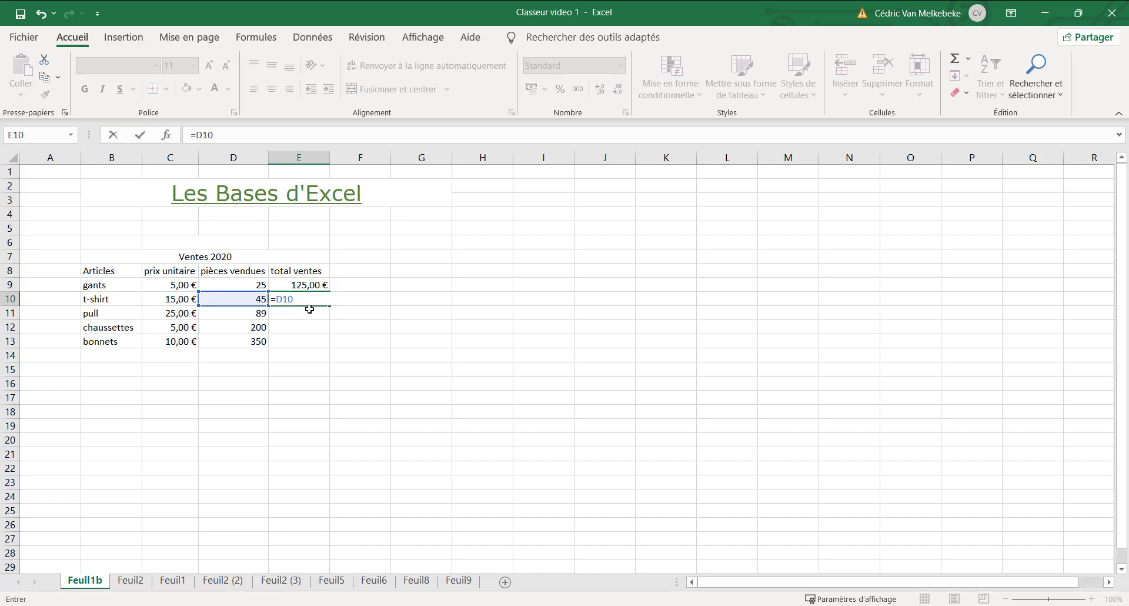
left_click(183, 298)
key("Return")
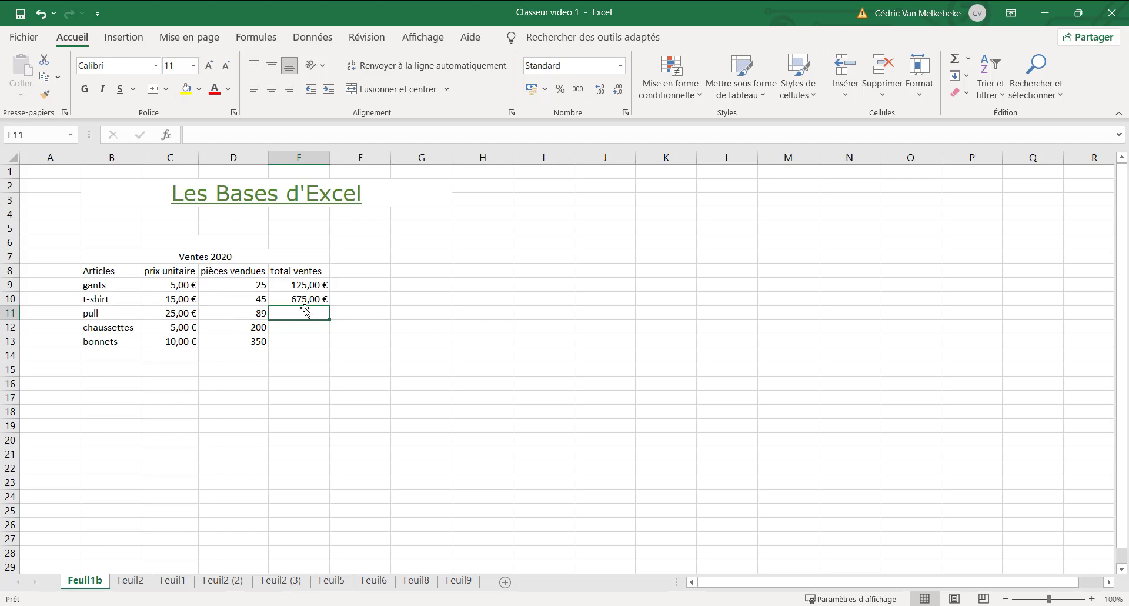
Step: Fill the E10 formula down to E13 and check the formulas in the total ventes column
left_click(321, 298)
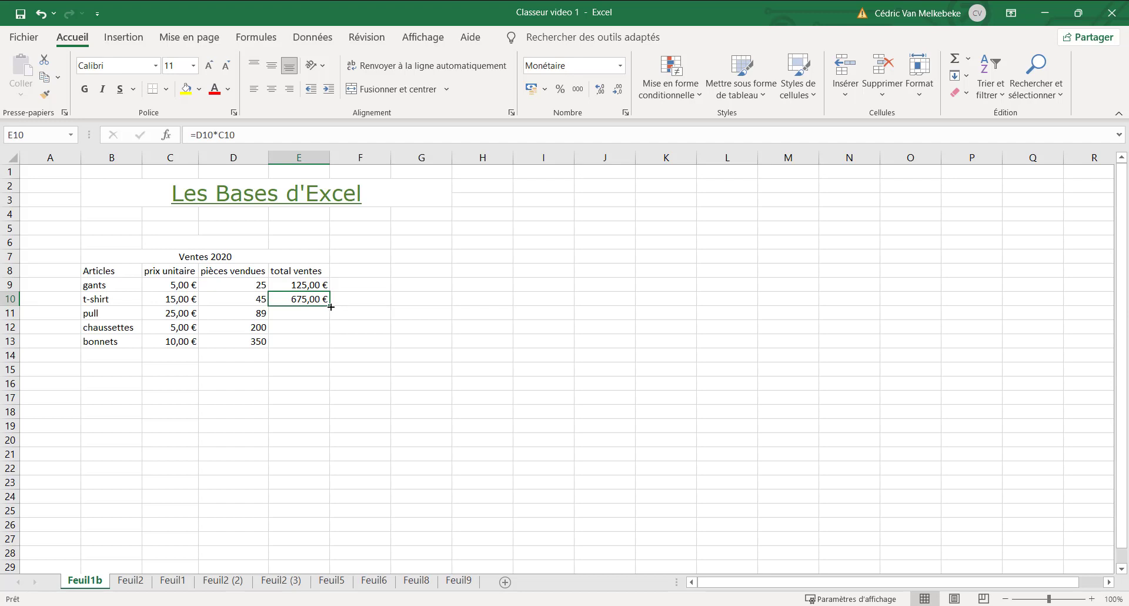
left_click_drag(331, 306, 330, 344)
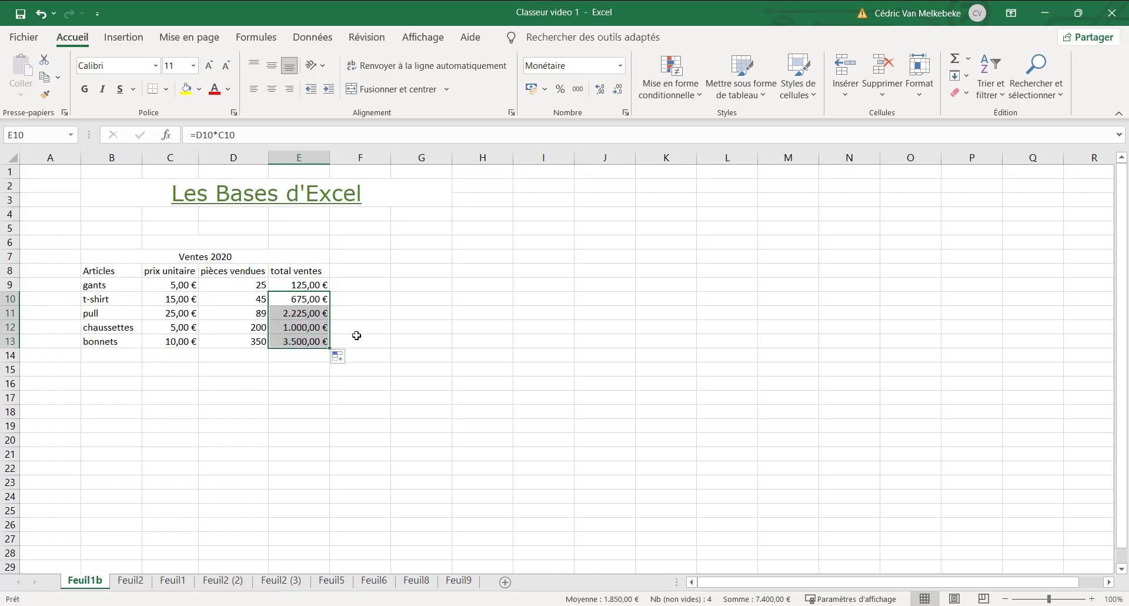
left_click(301, 316)
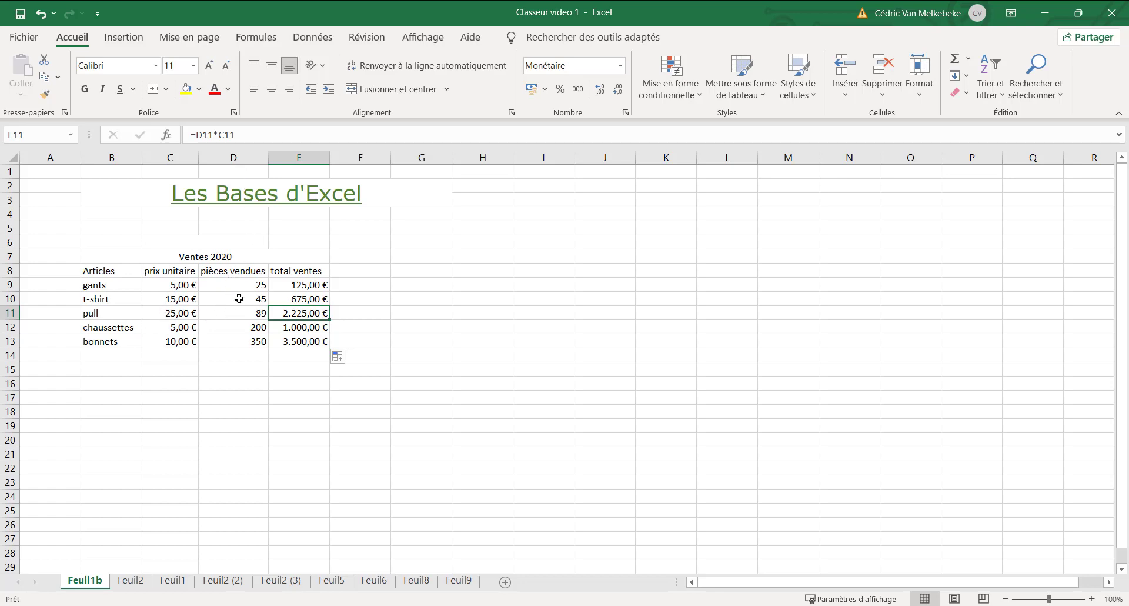
left_click(286, 328)
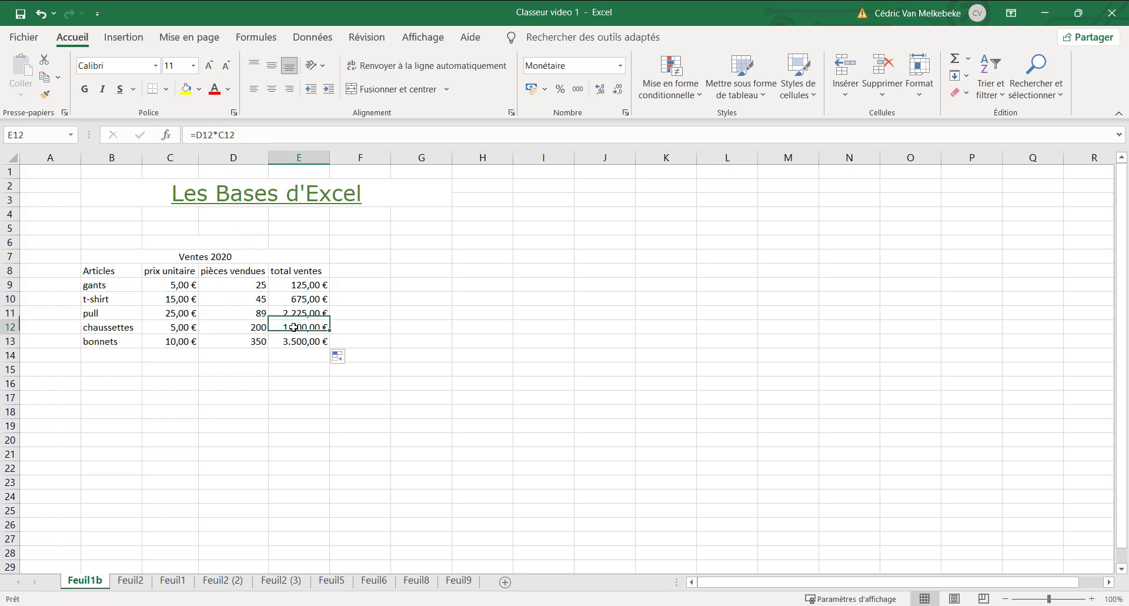
left_click(291, 301)
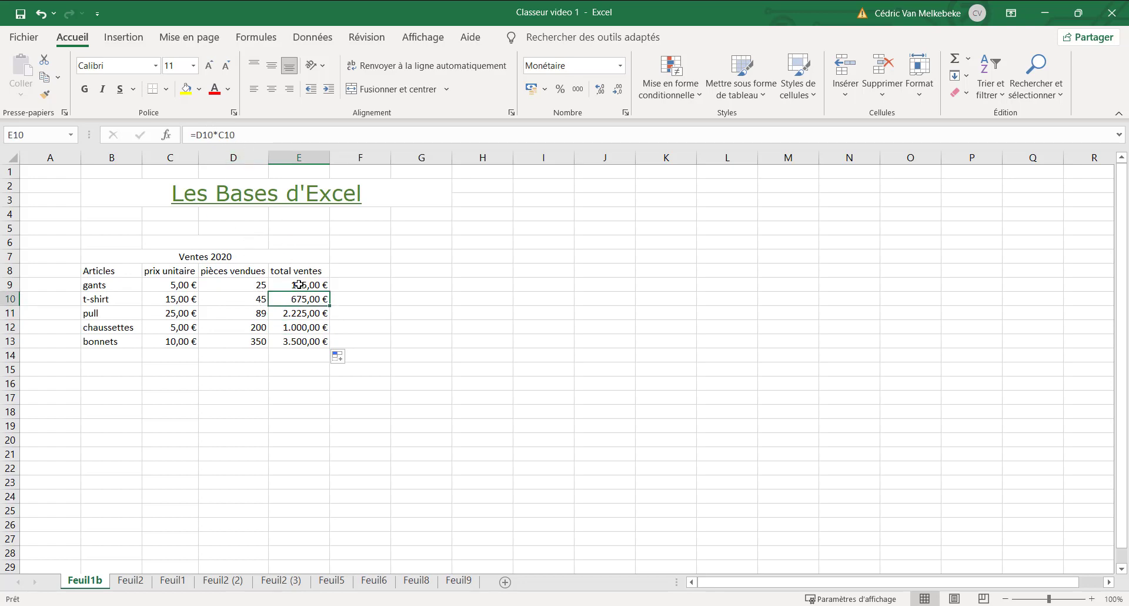
left_click(298, 285)
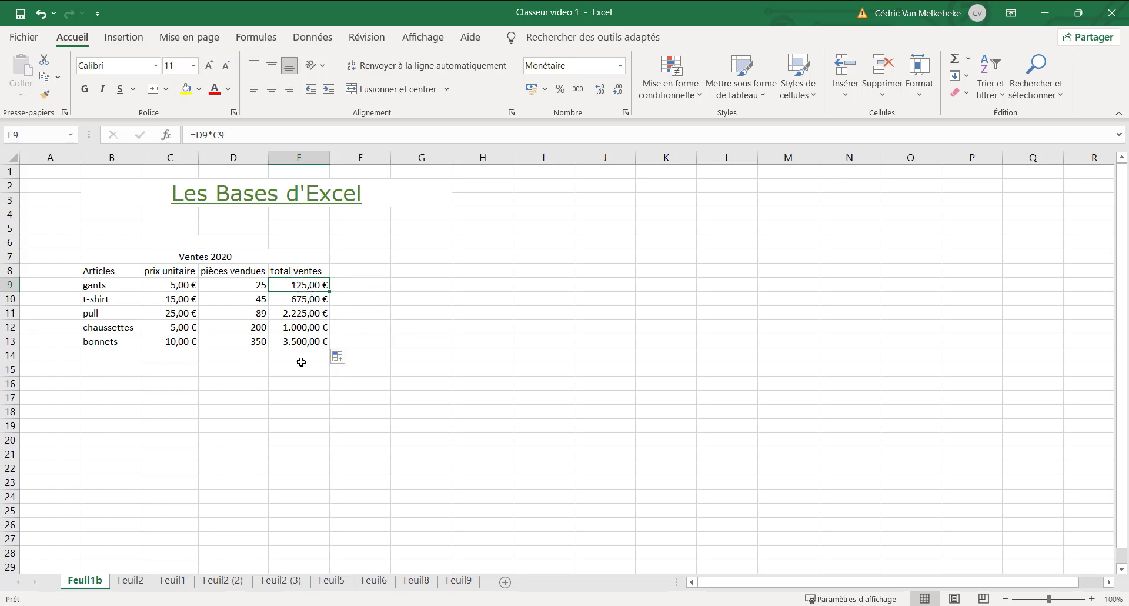
left_click(170, 288)
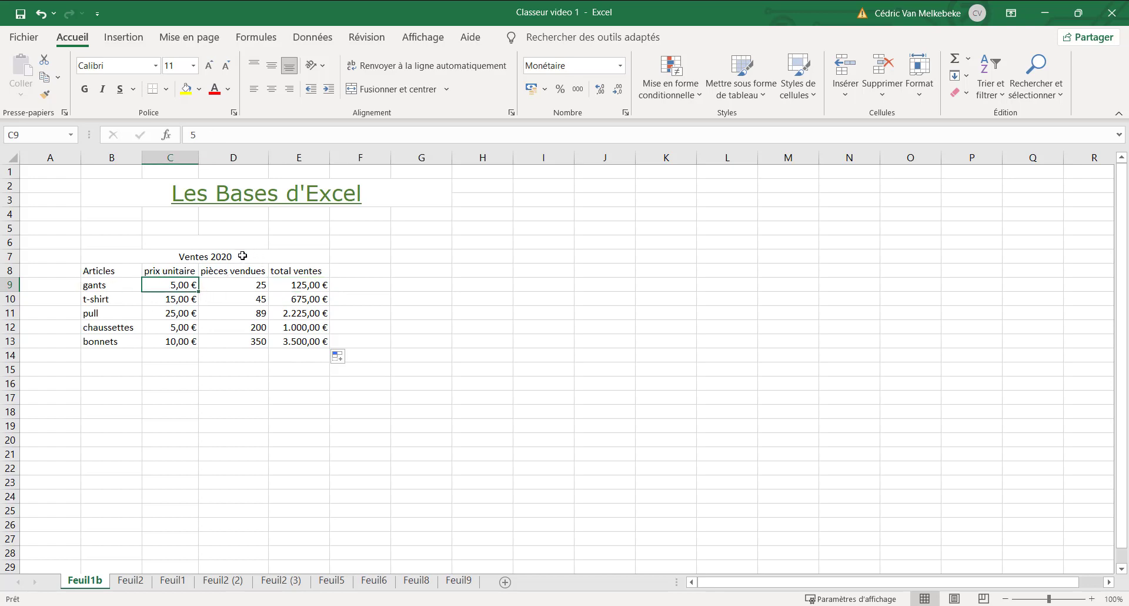
Step: Set the font of the Articles header in B8 to Arial Rounded MT Bold
left_click(87, 271)
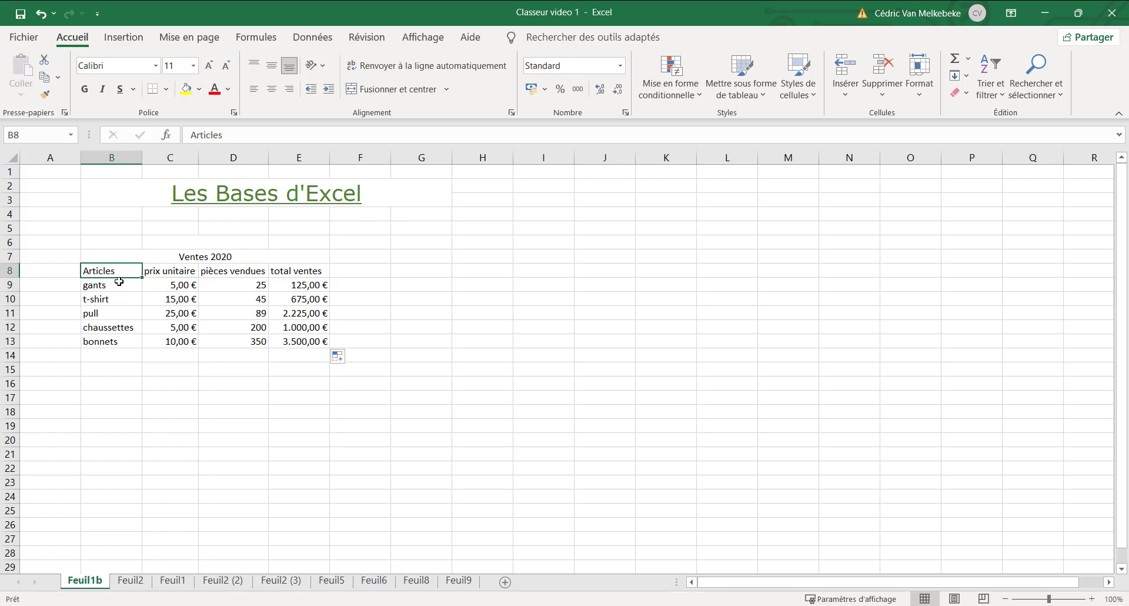
left_click(156, 65)
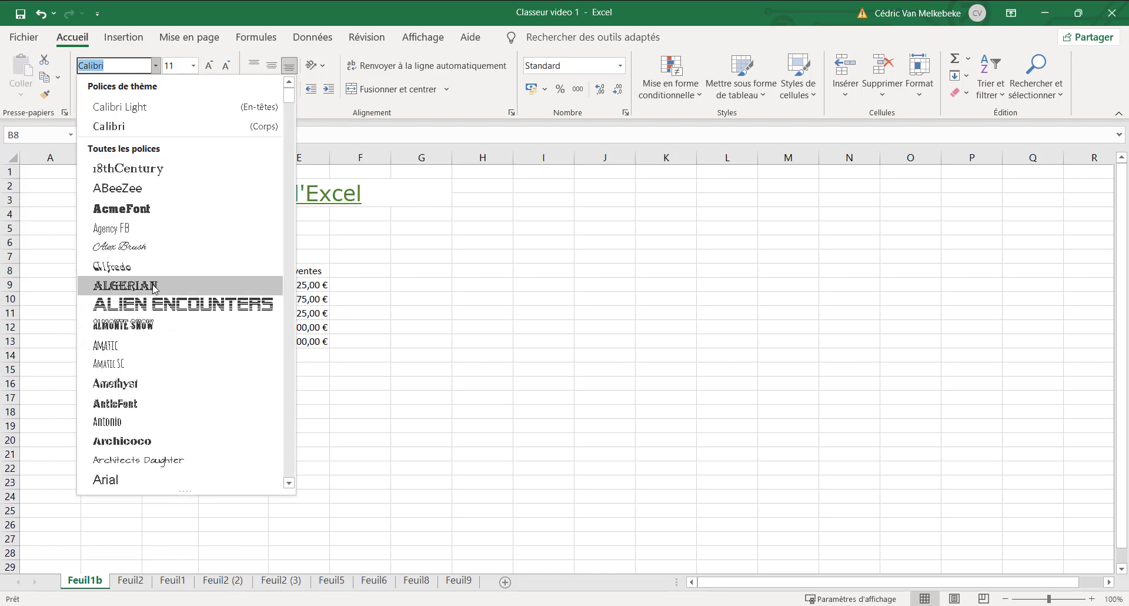
scroll(153, 405, "down", 3)
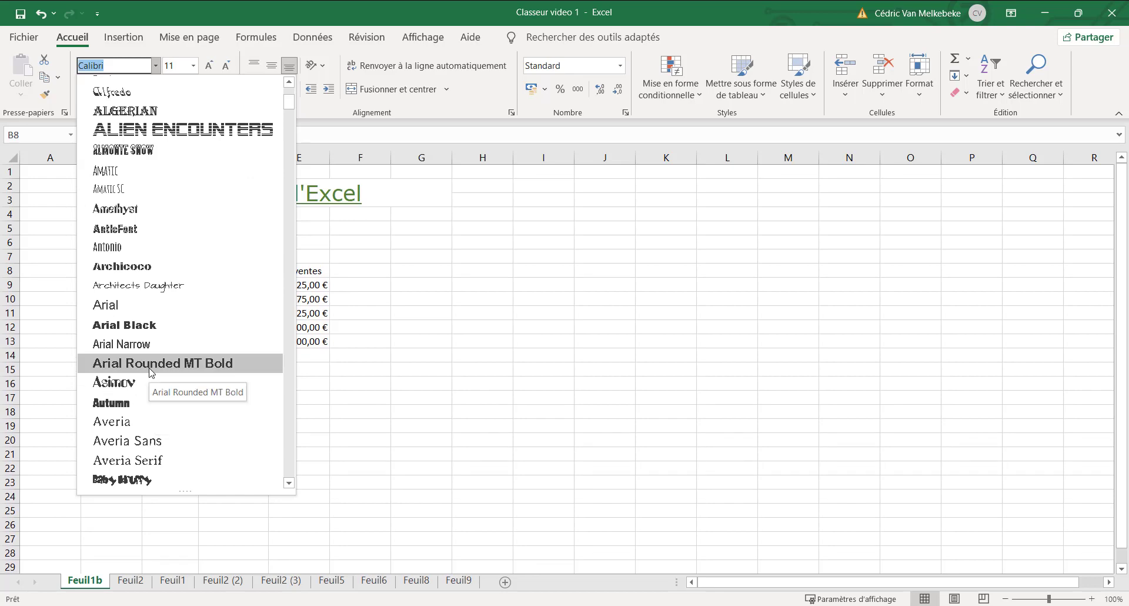
left_click(152, 369)
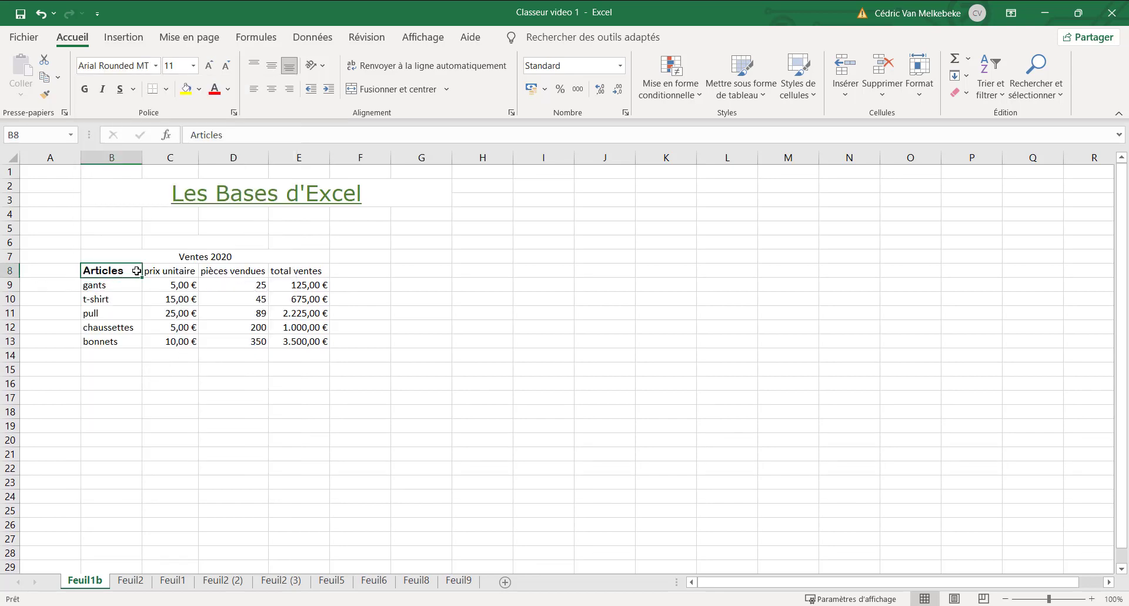
Step: Apply the Arial Rounded MT Bold font to the whole header row B8:E8
left_click_drag(134, 271, 303, 270)
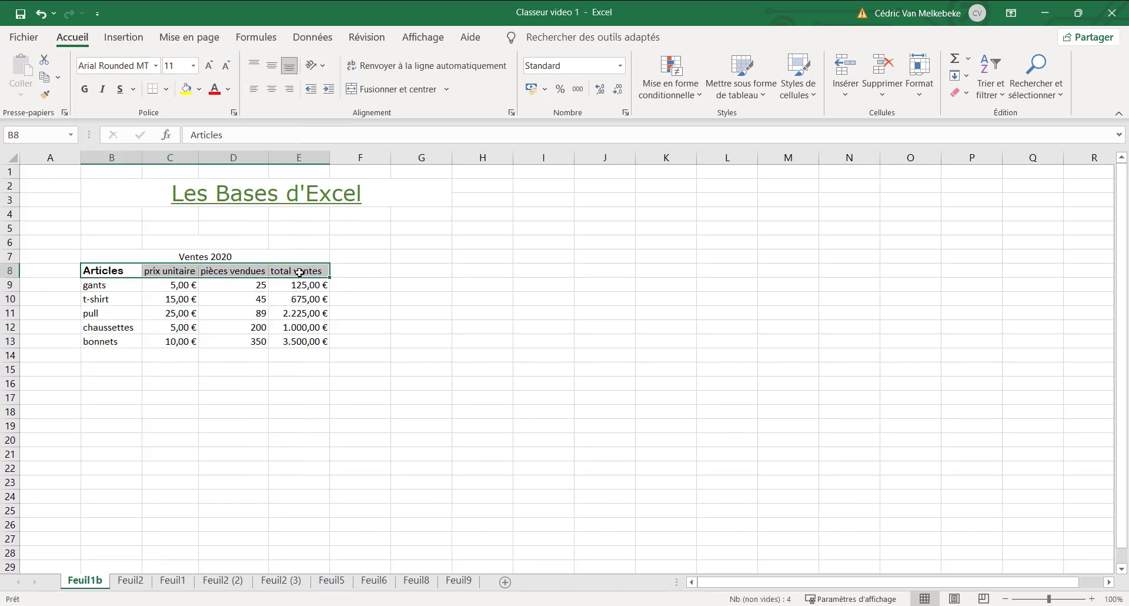
left_click(155, 66)
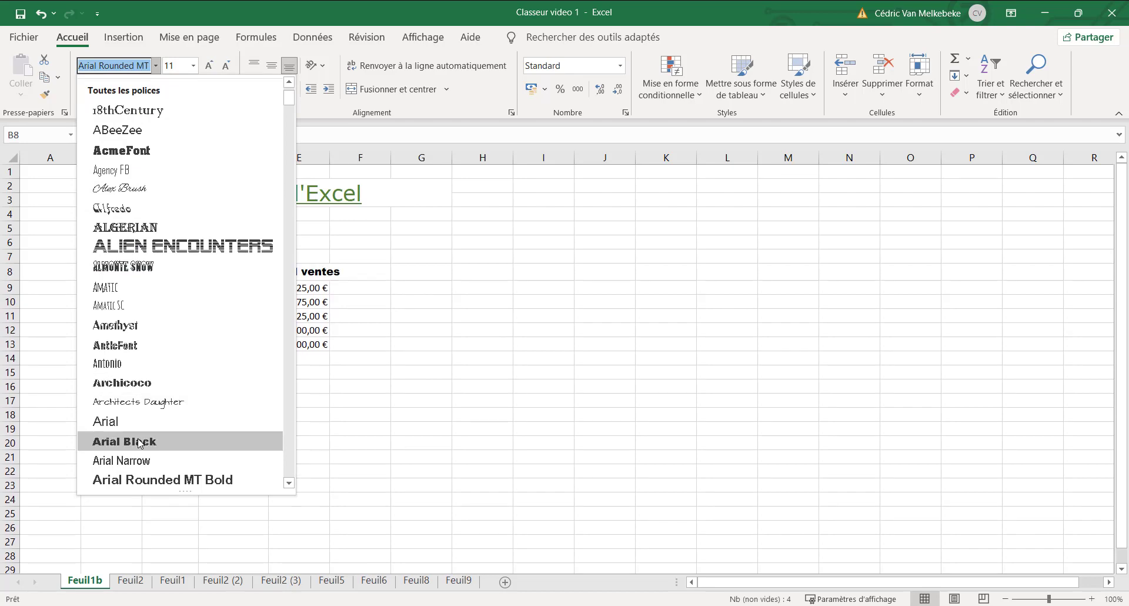
left_click(148, 480)
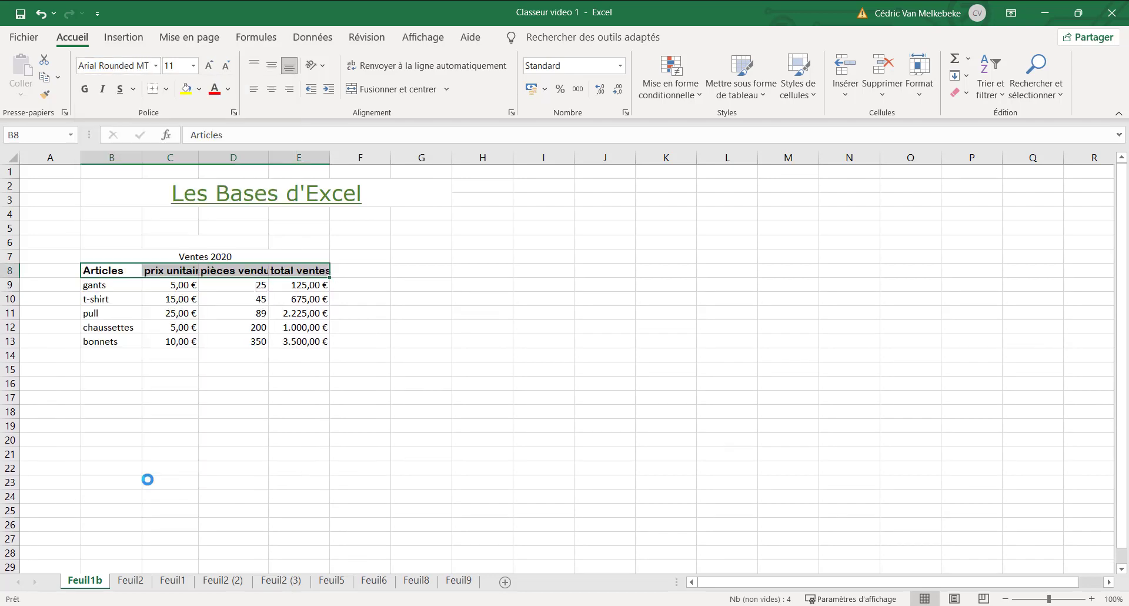
left_click(224, 374)
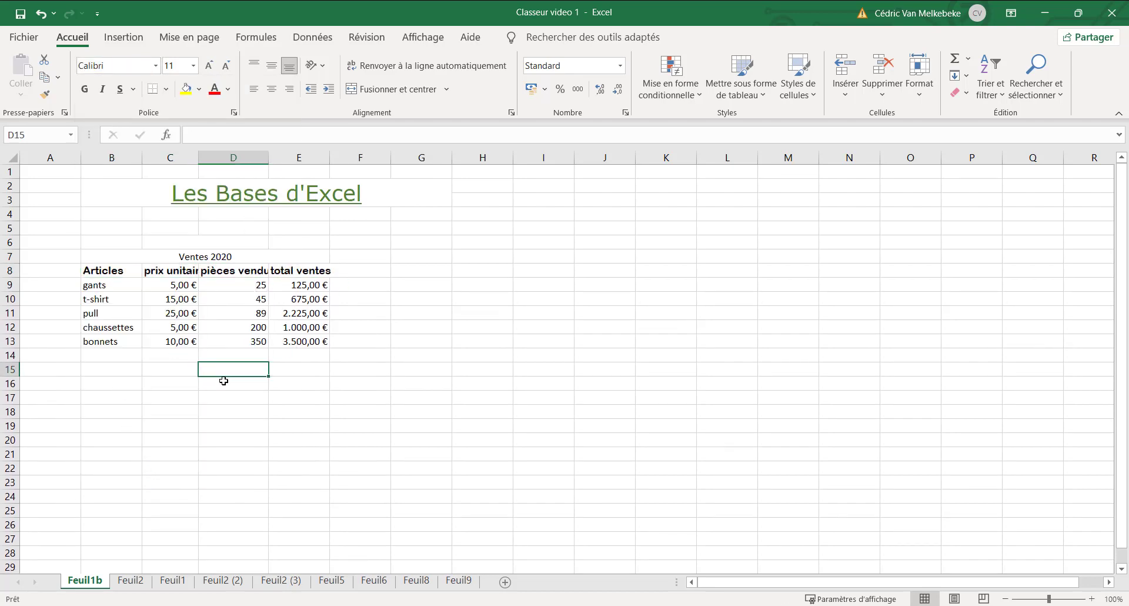
Step: Widen columns C to E to one common column width that fits their full headers
left_click(215, 270)
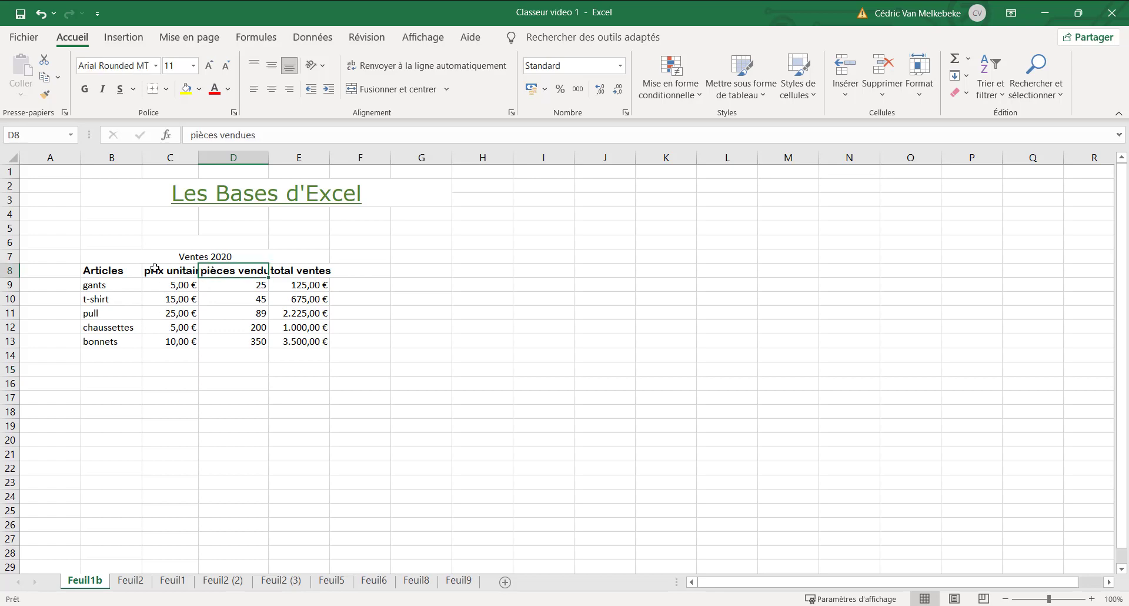
left_click_drag(154, 269, 303, 338)
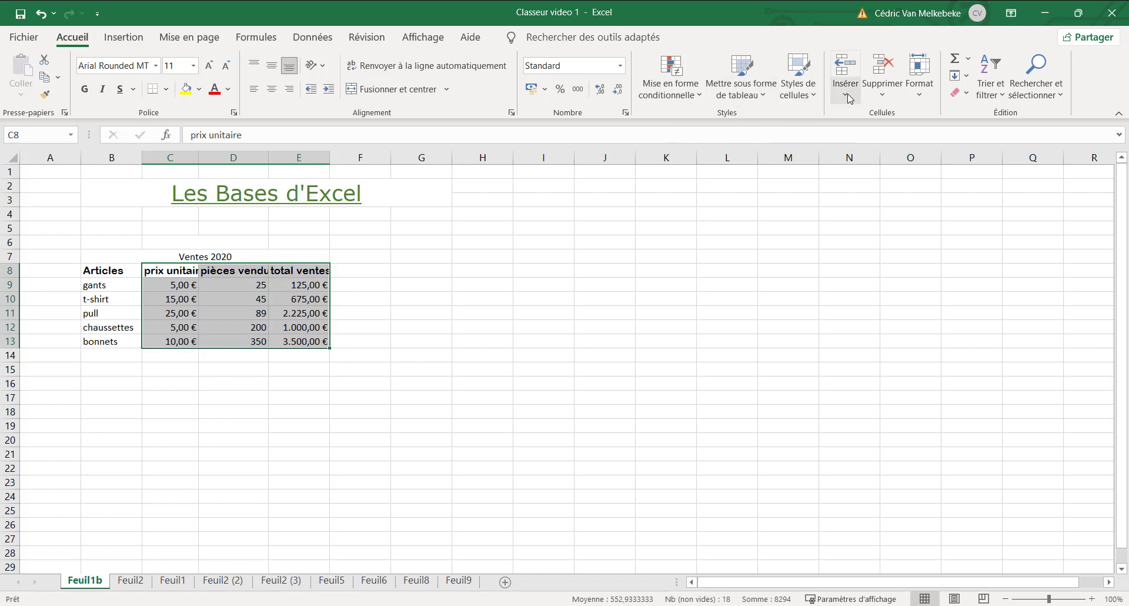
left_click(920, 94)
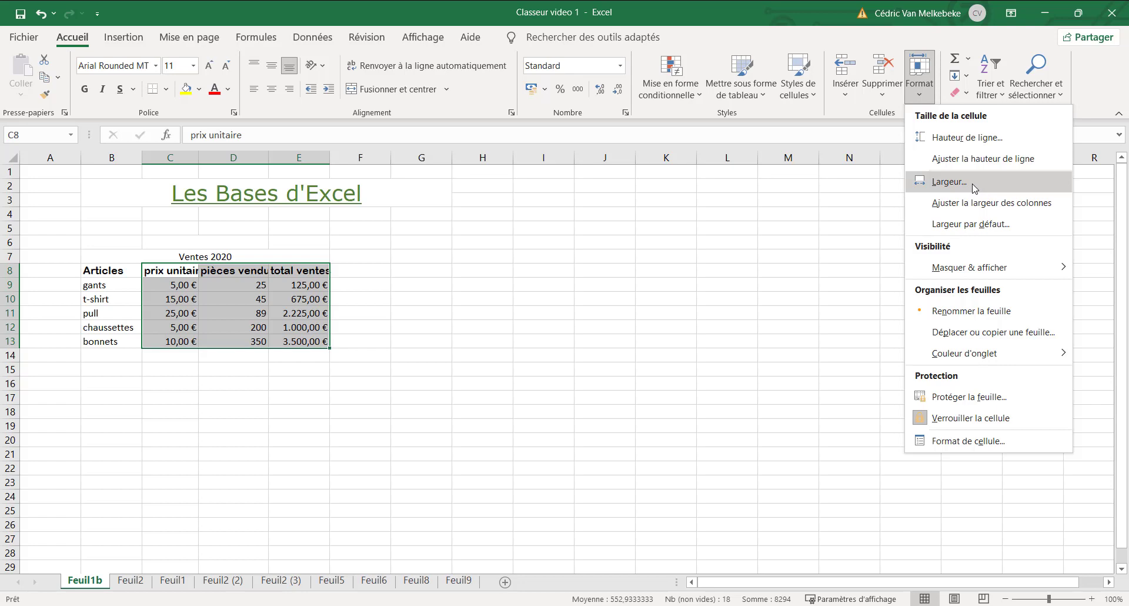
left_click(971, 187)
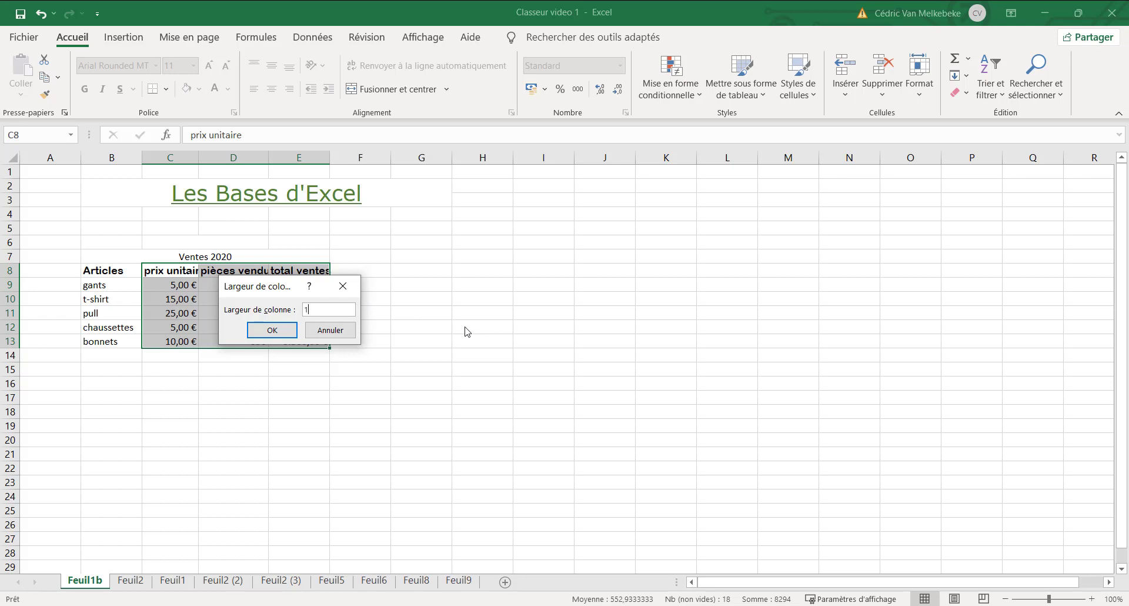
left_click(275, 331)
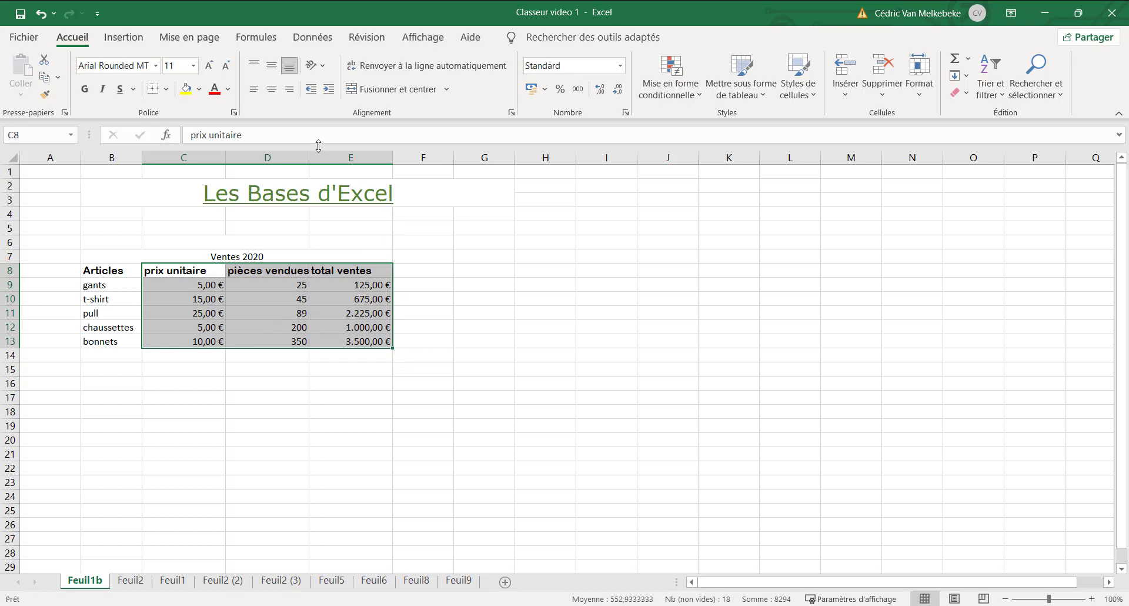
Step: Center the contents of the price, pieces and total columns C8:E13 and of the articles column B8:B13 horizontally
left_click(273, 89)
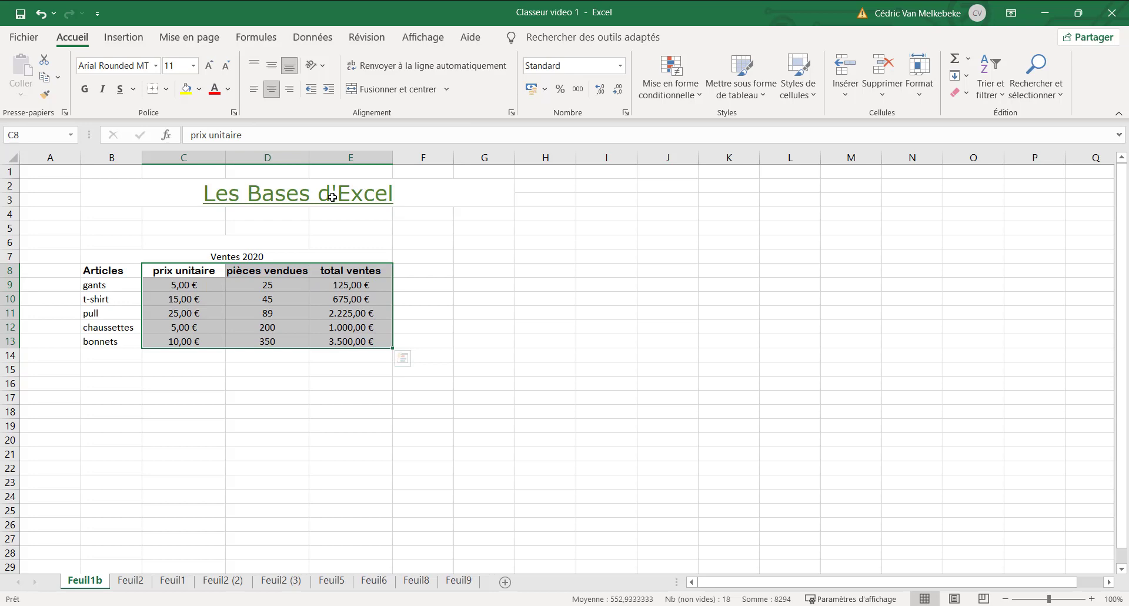
left_click(120, 271)
left_click_drag(120, 271, 118, 341)
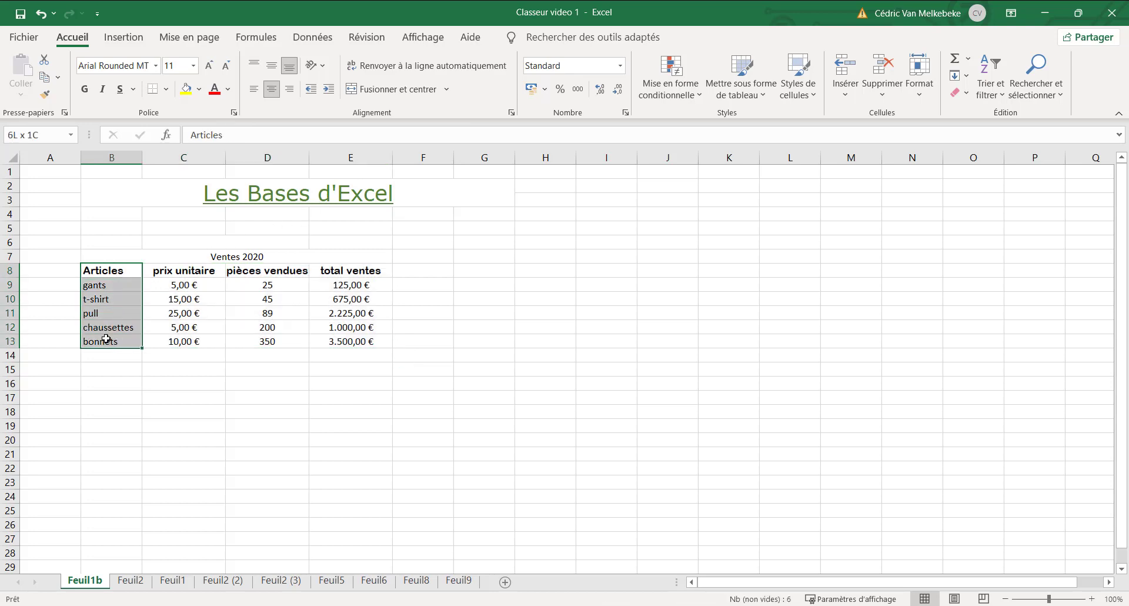
left_click(273, 90)
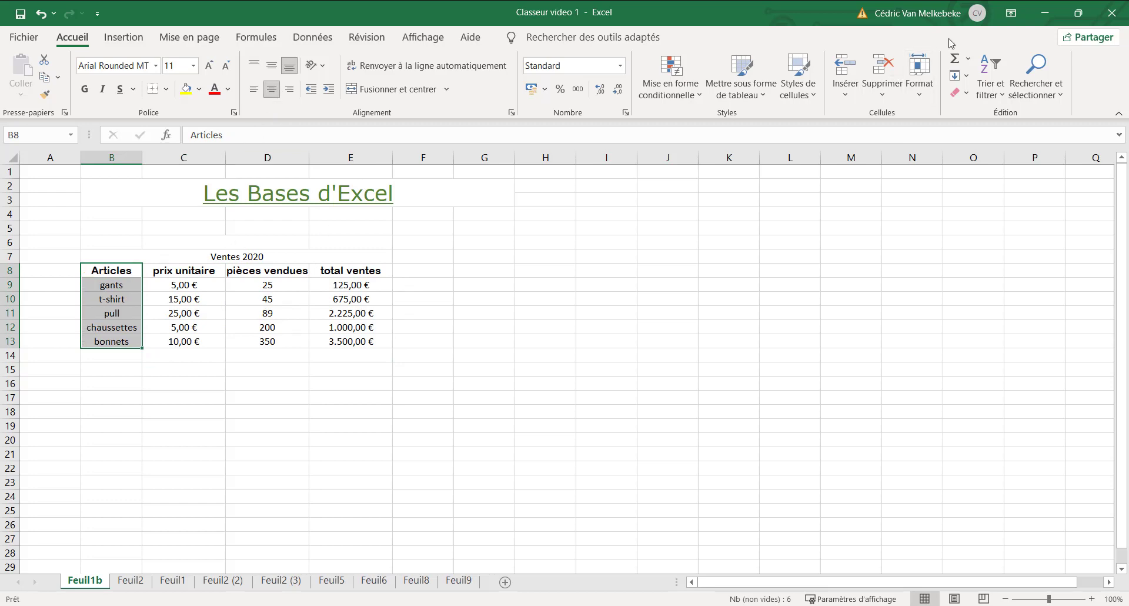
Step: Set the width of the articles column B to 15
left_click(920, 89)
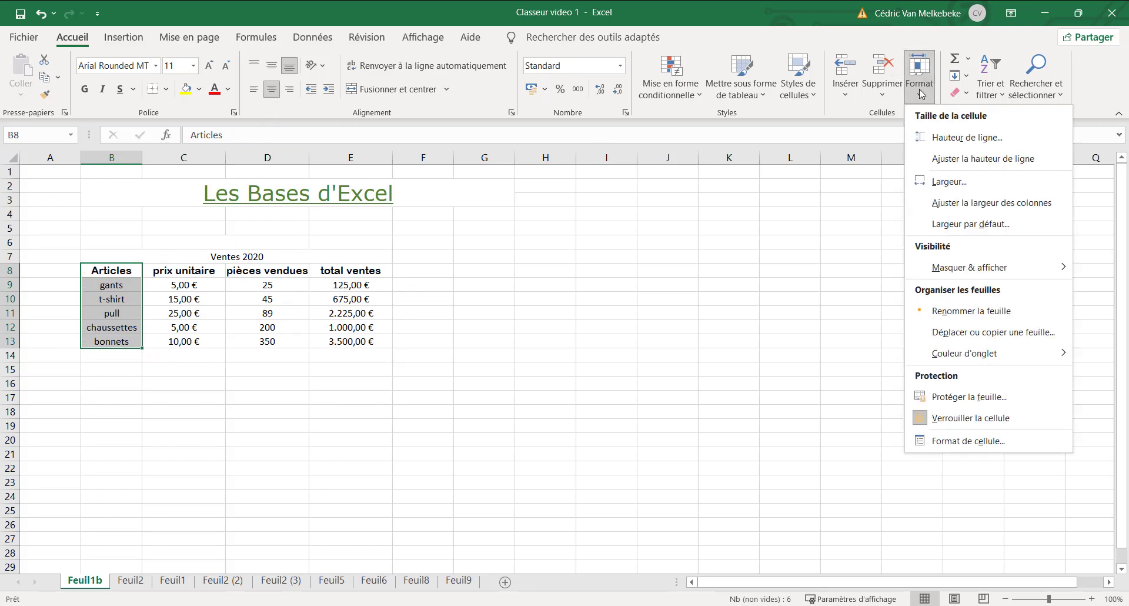
left_click(948, 182)
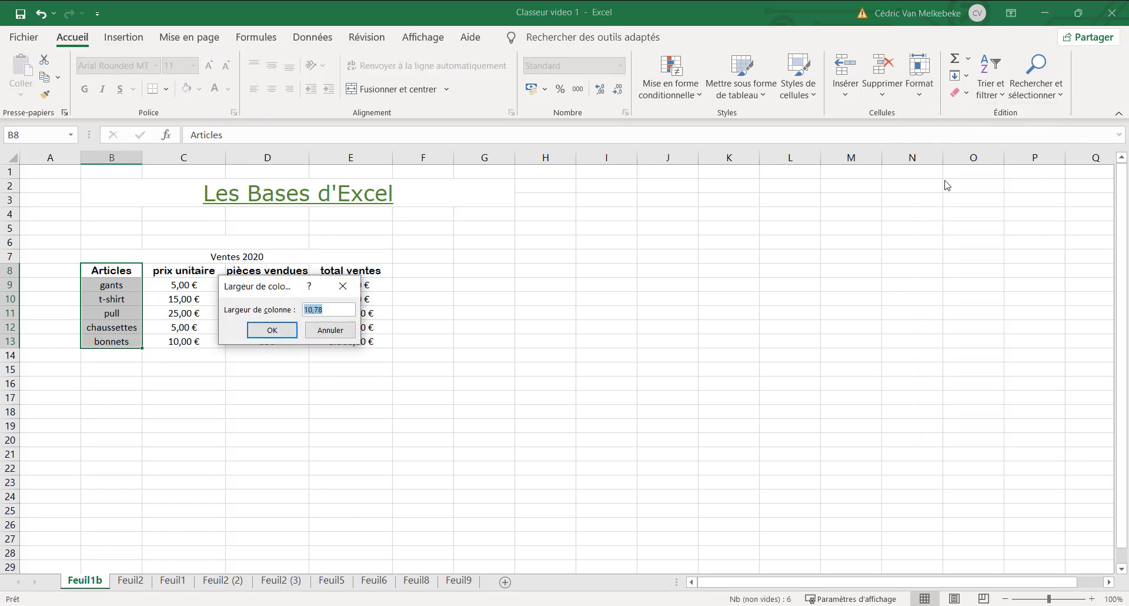
type("15")
key("Return")
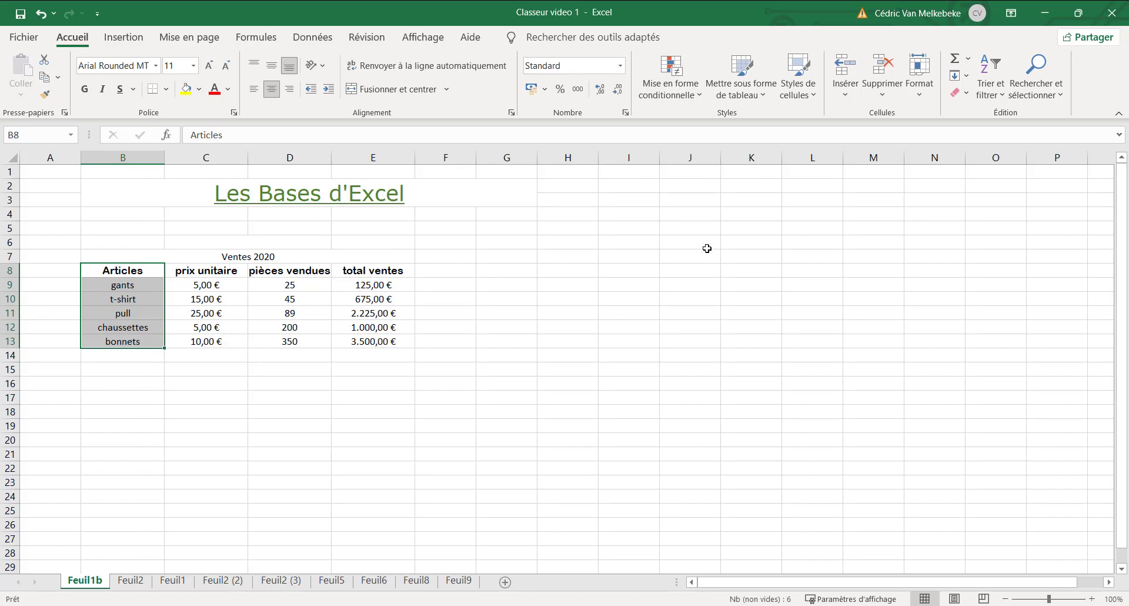
left_click(216, 382)
Step: Change the table title in B7 to "Ventes Février 2020"
left_click(185, 255)
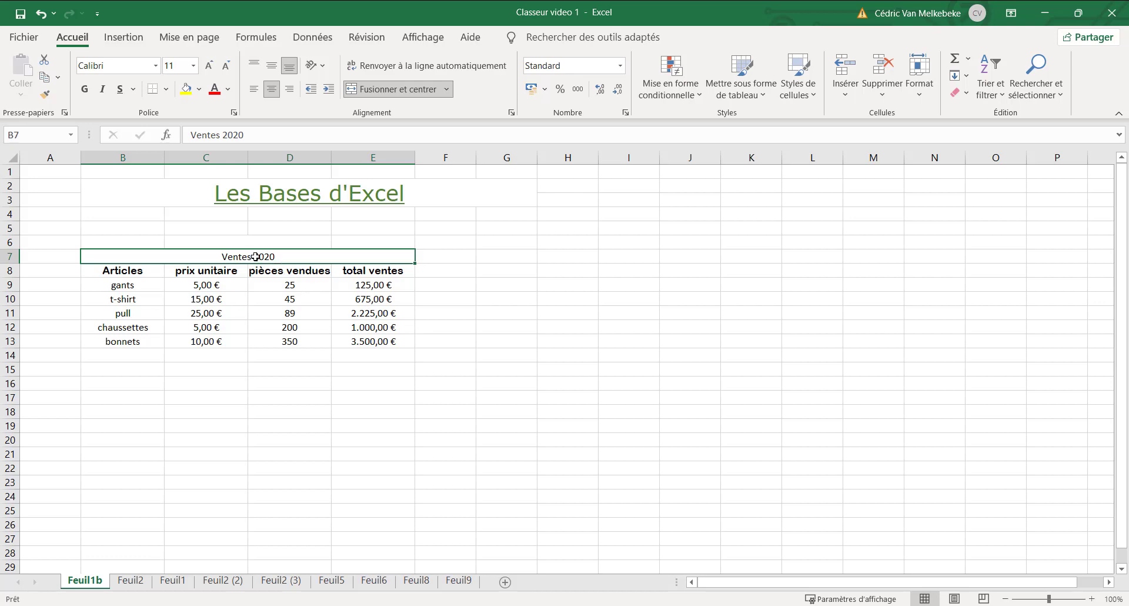
double_click(287, 257)
key("BackSpace")
key("BackSpace")
key("BackSpace")
key("BackSpace")
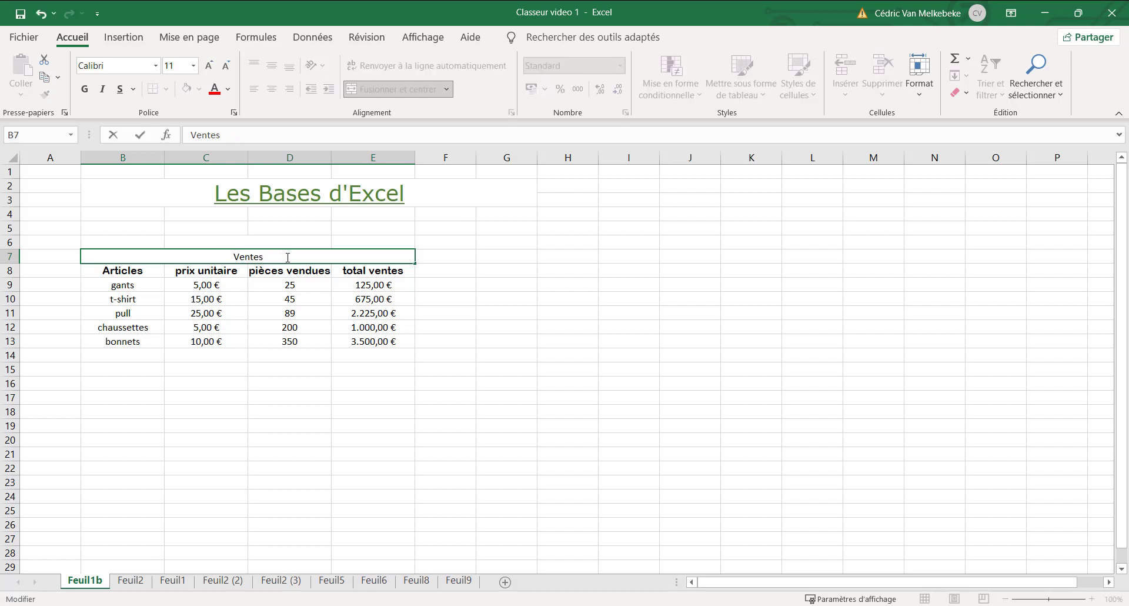
type("Février 2020")
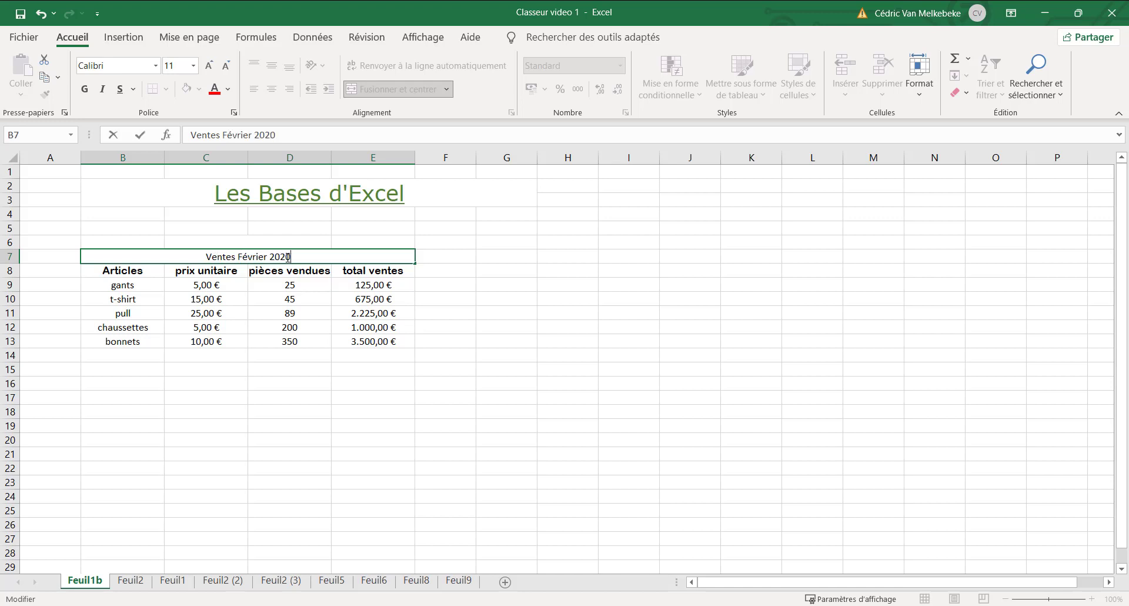
left_click(277, 282)
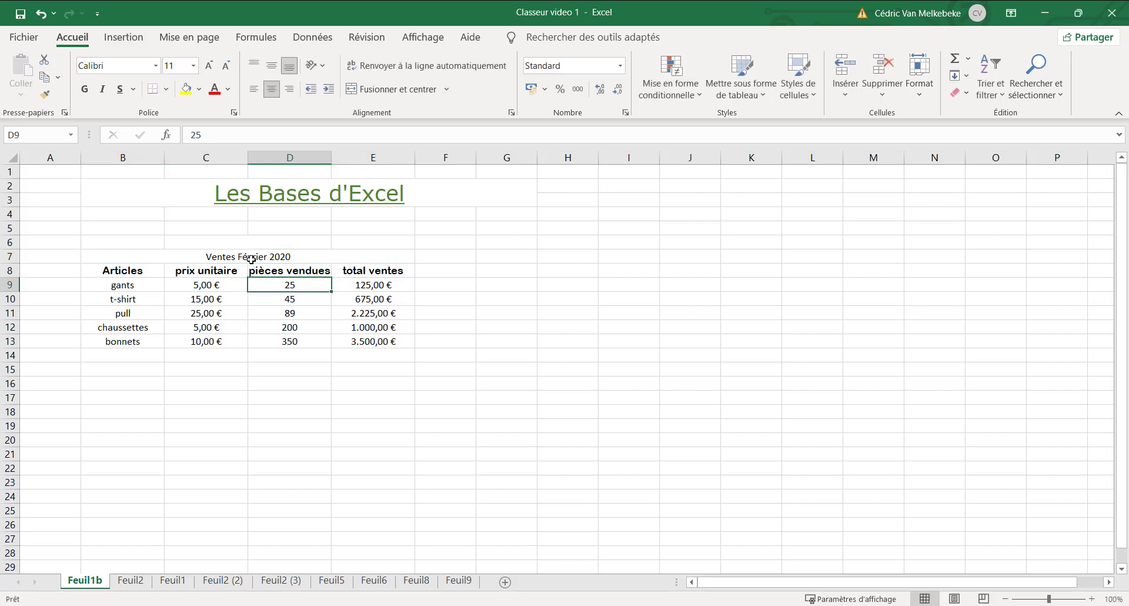
Step: Format the table title in B7 with the Arial Rounded MT Bold font at size 16
left_click(249, 257)
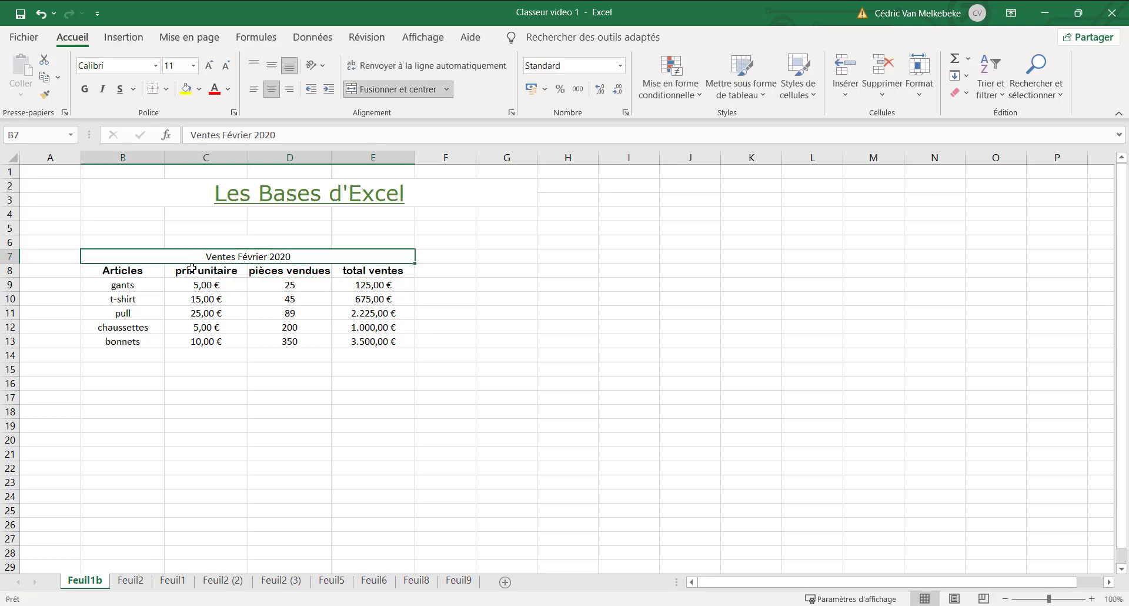
left_click(156, 65)
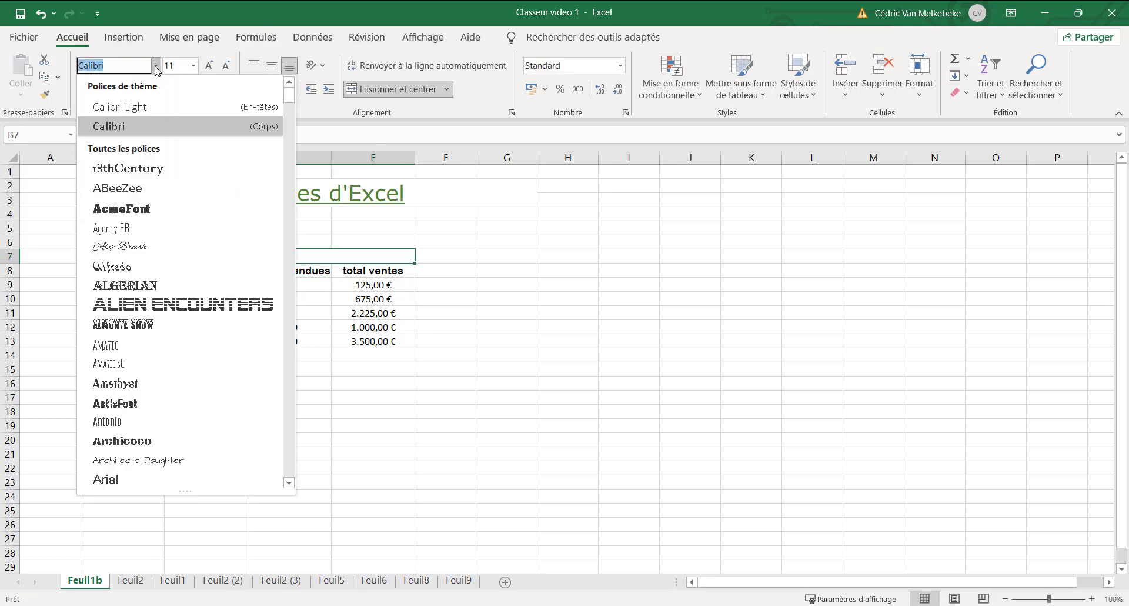
scroll(124, 338, "down", 2)
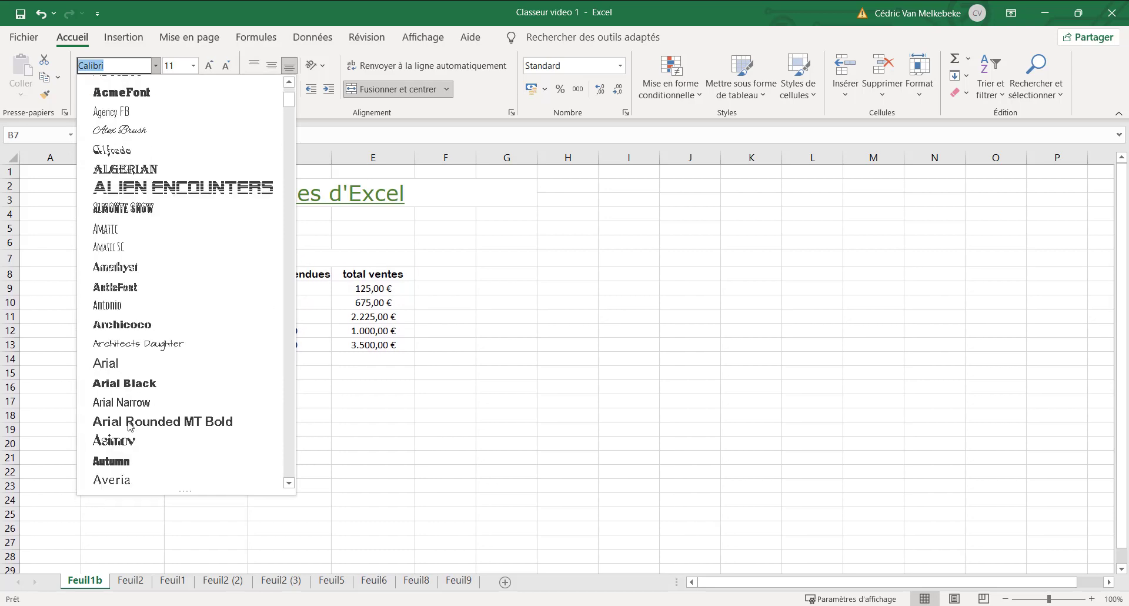
left_click(147, 421)
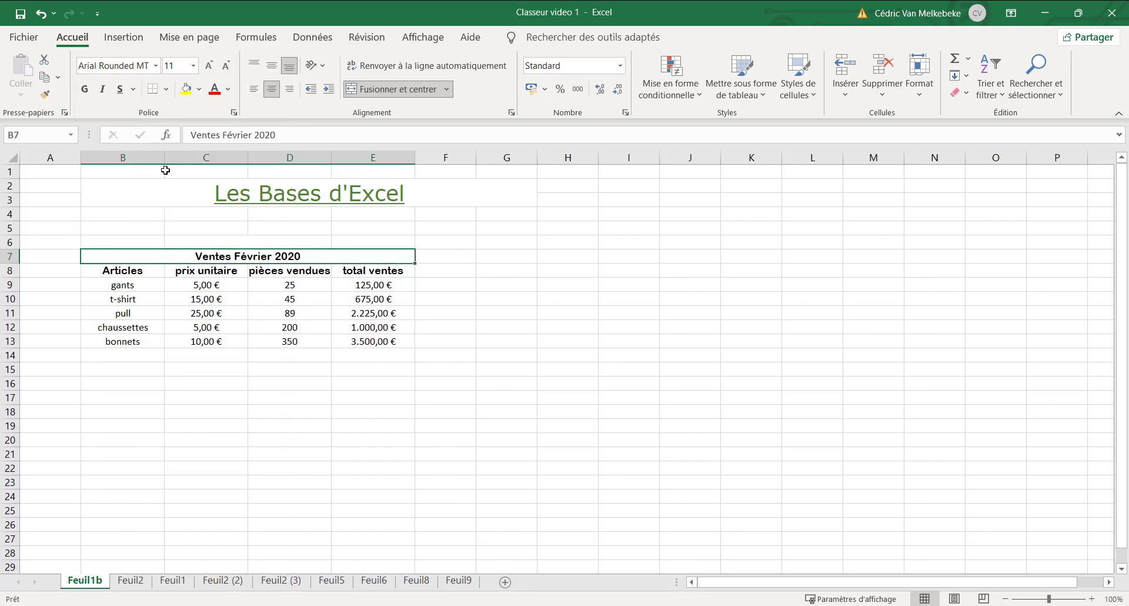
left_click(193, 65)
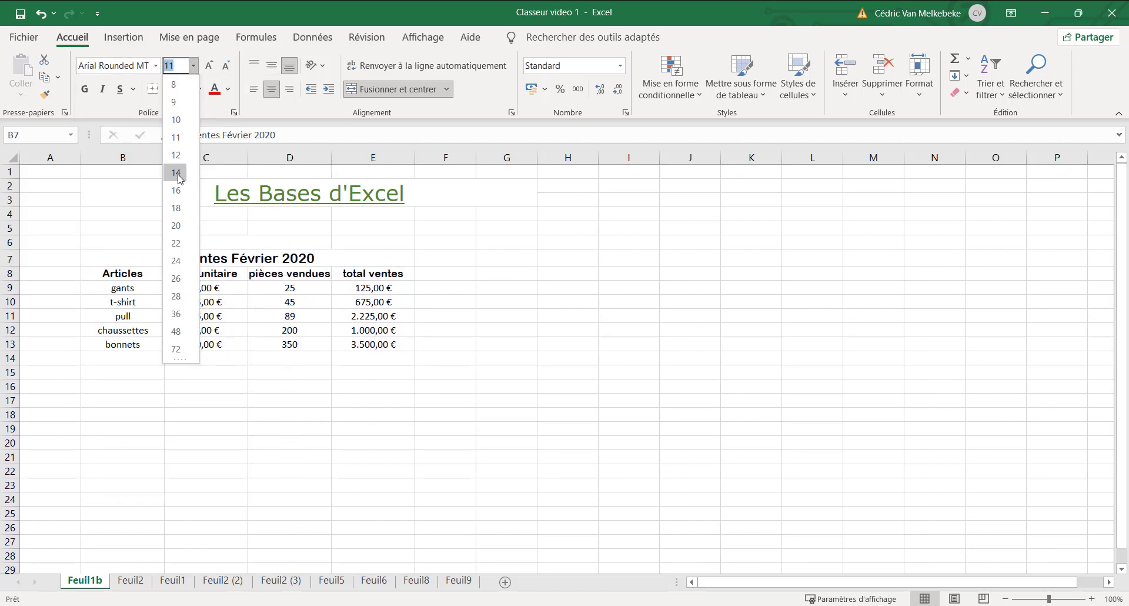
left_click(177, 190)
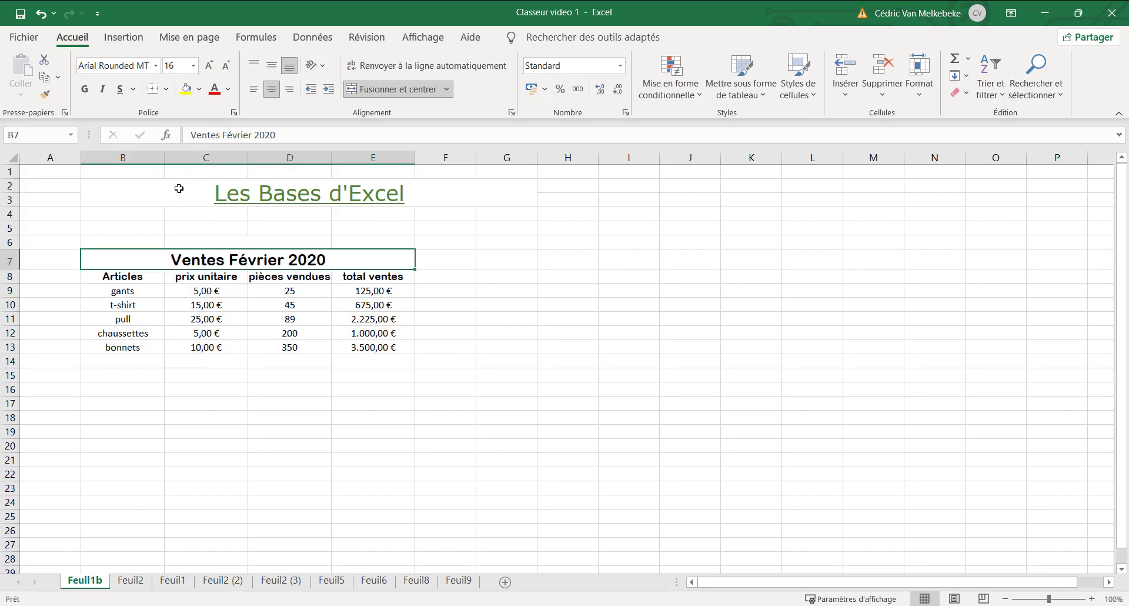
left_click(257, 388)
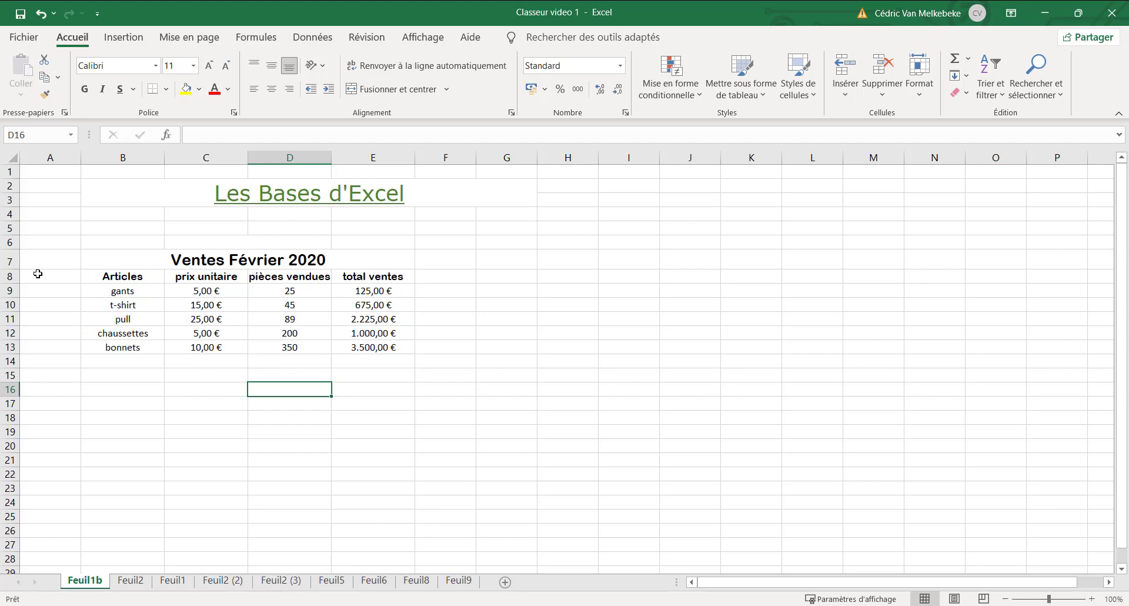
Step: Insert a blank row between the table title and the header row
left_click(11, 276)
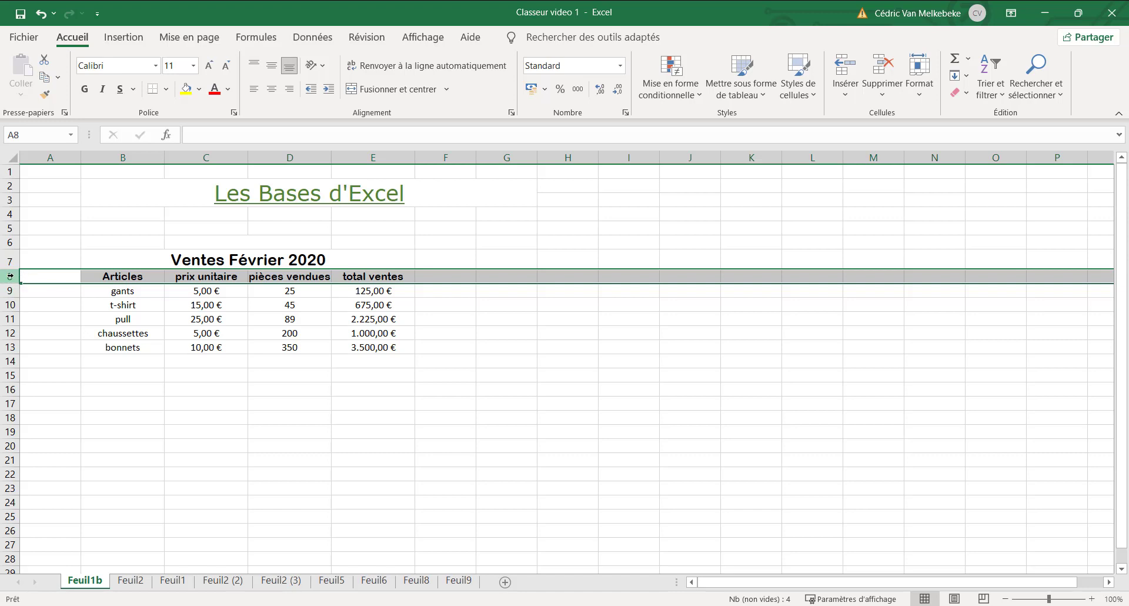
right_click(10, 276)
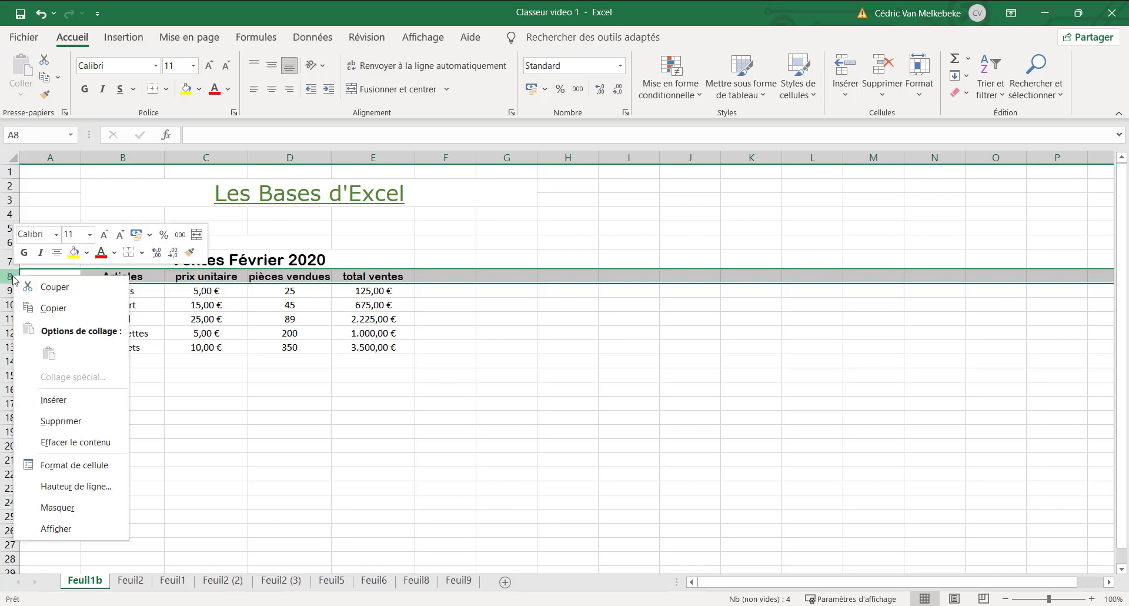
left_click(53, 401)
left_click(249, 407)
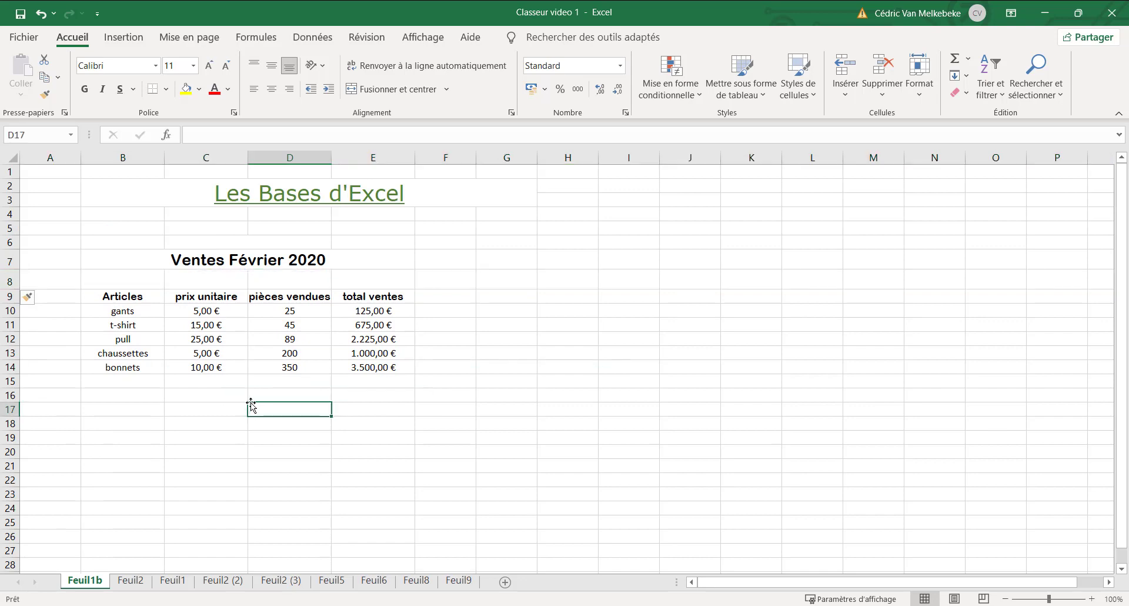
Step: Set the height of the blank row 8 to 10
left_click(10, 279)
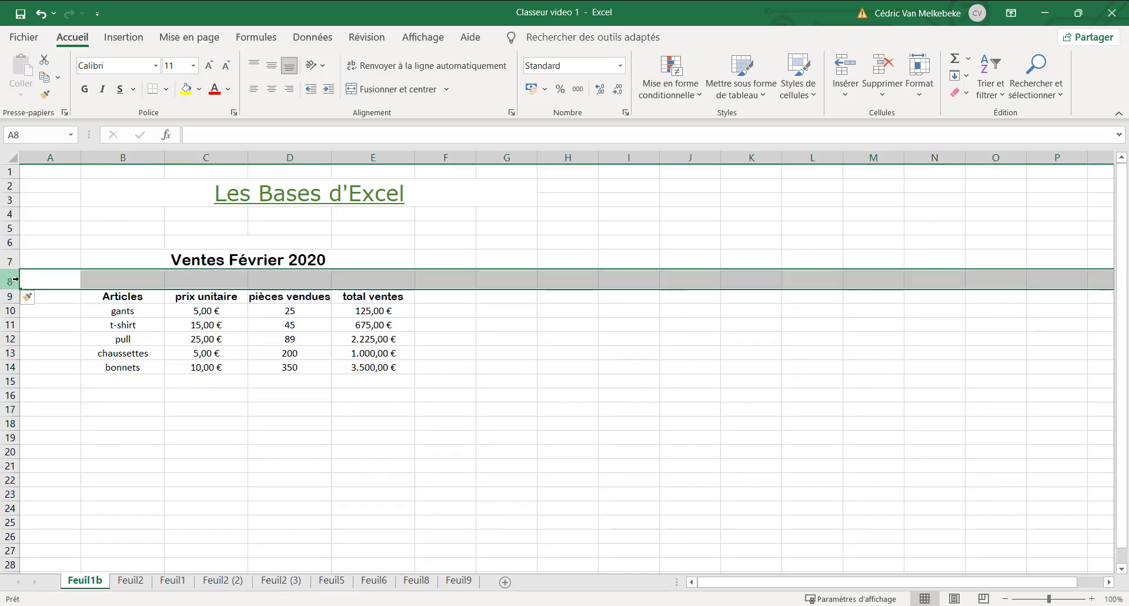
left_click(920, 88)
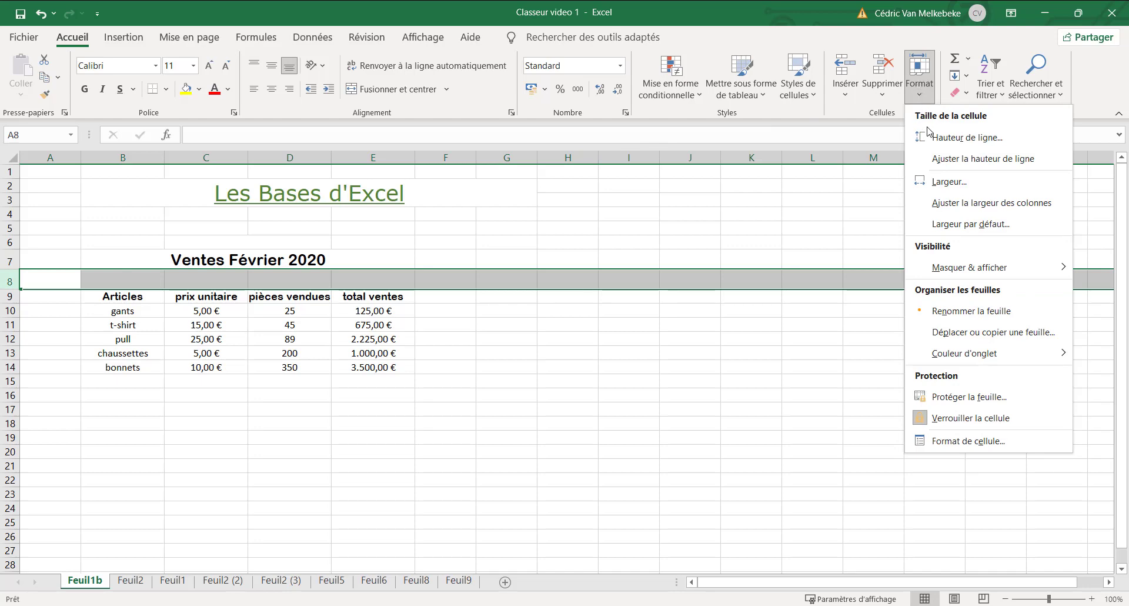
left_click(936, 139)
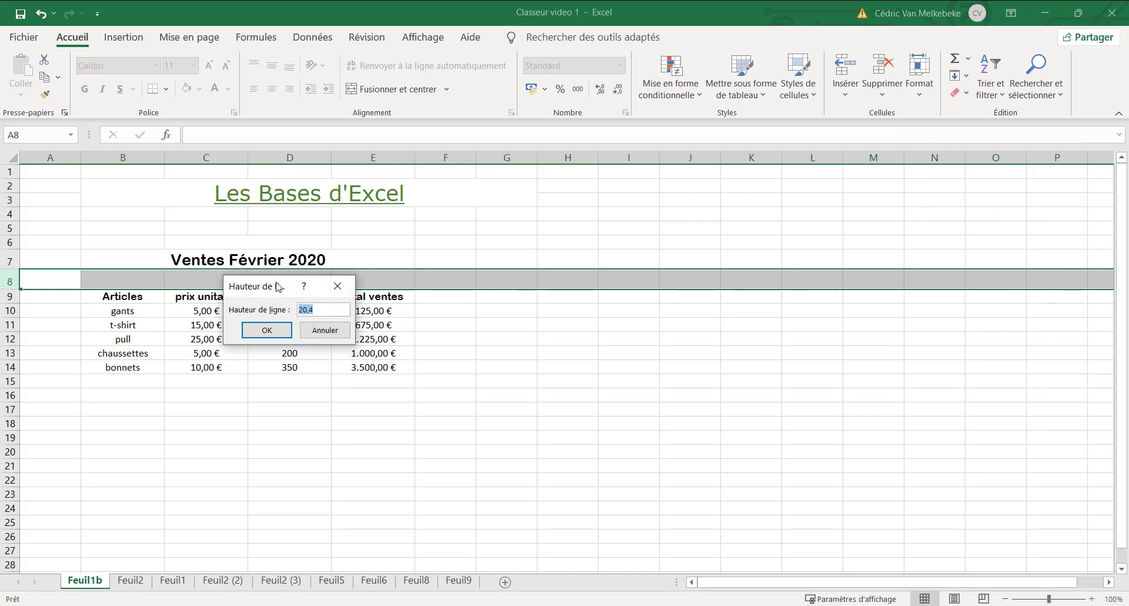
left_click_drag(311, 286, 378, 194)
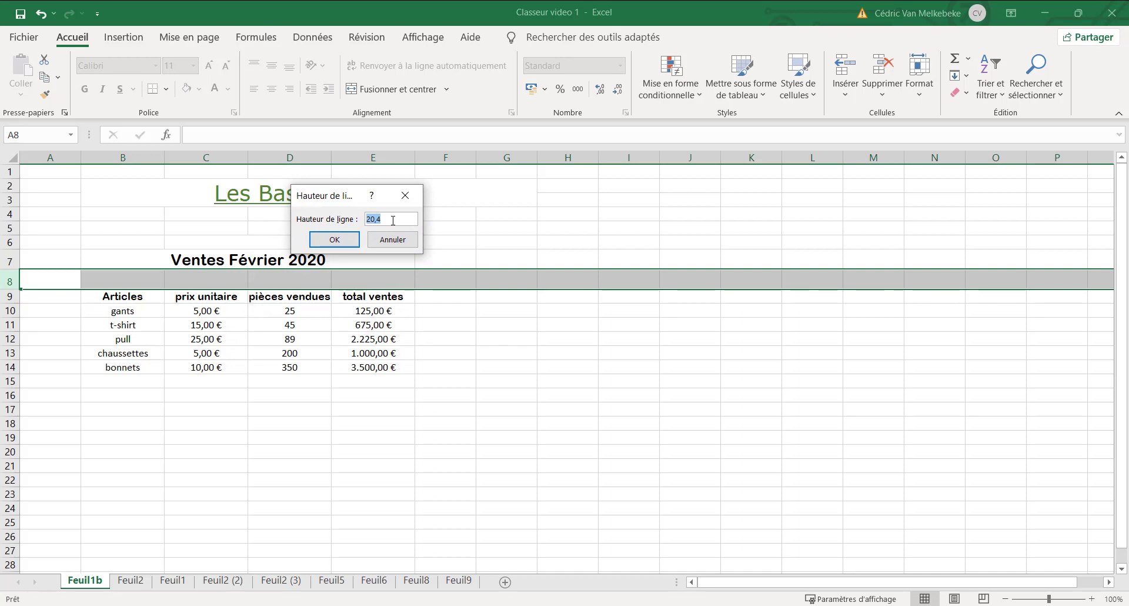
type("10")
left_click(351, 243)
left_click(379, 400)
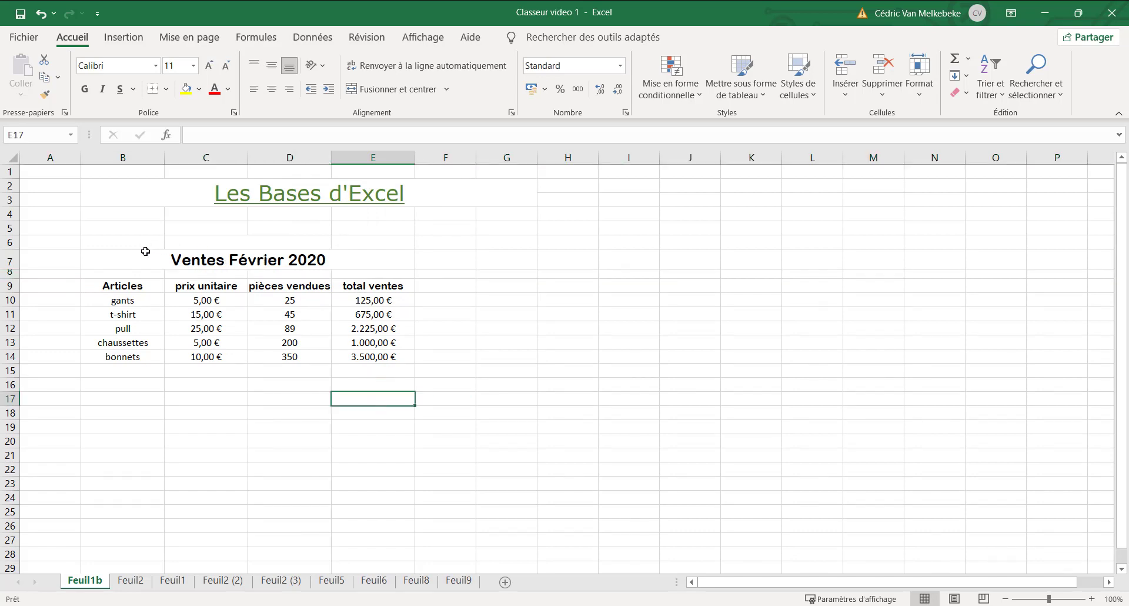
Step: Merge the title cell with the blank row below it into B7:E8 and center the title horizontally and vertically
left_click_drag(112, 257, 129, 273)
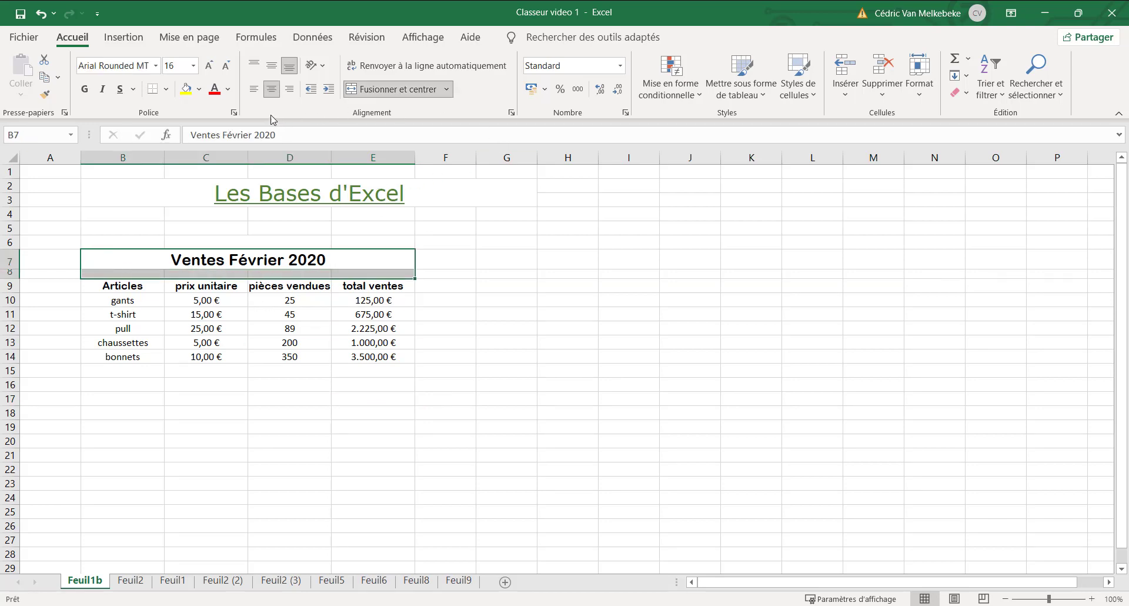
left_click(362, 93)
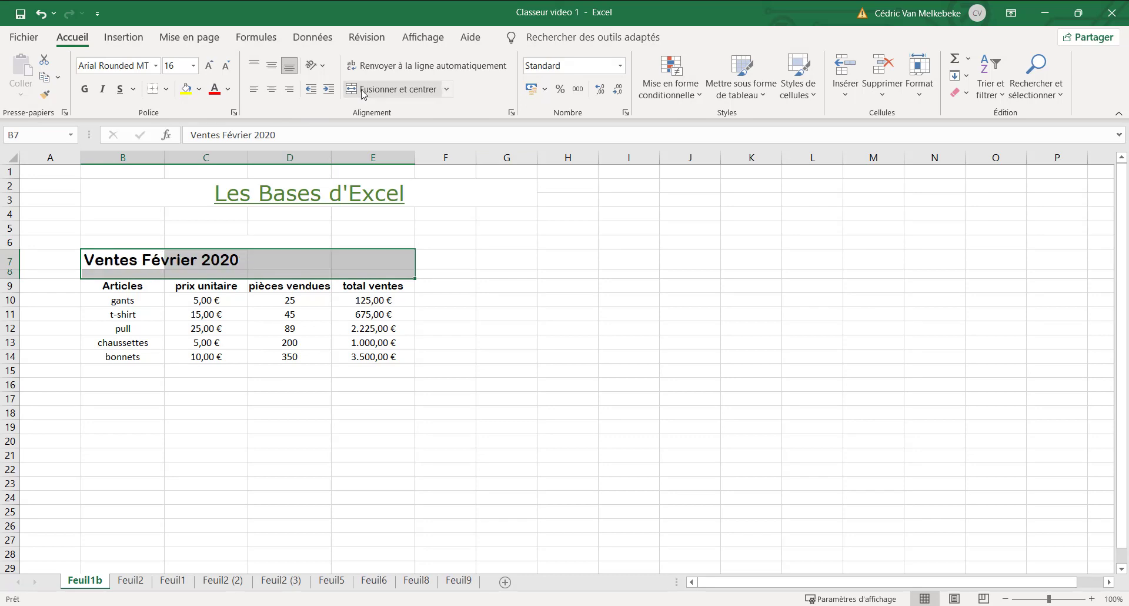
left_click(365, 90)
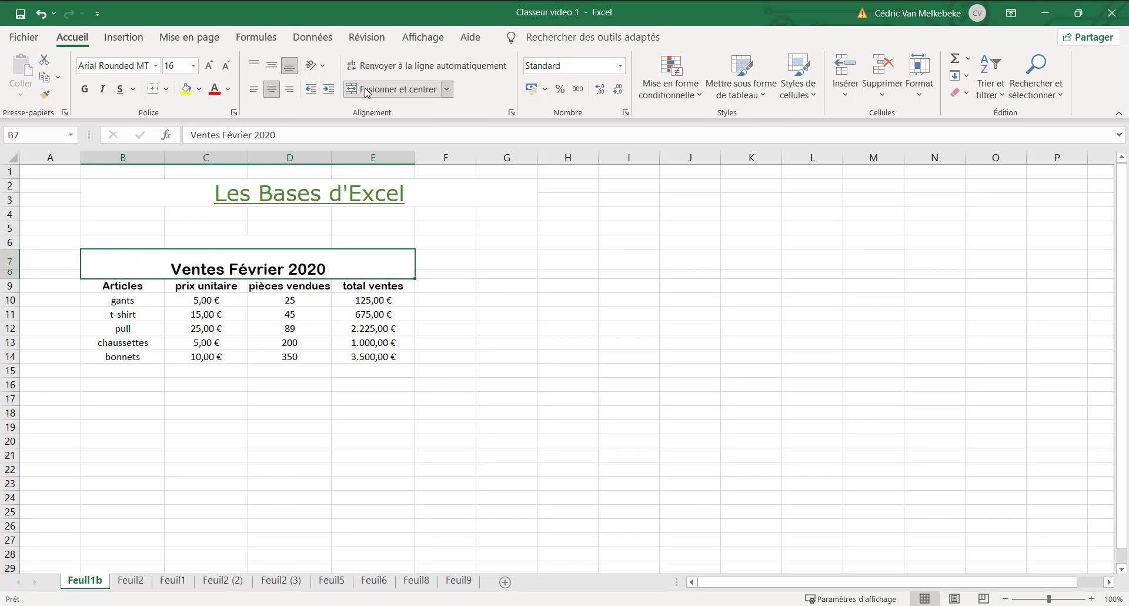
left_click(275, 68)
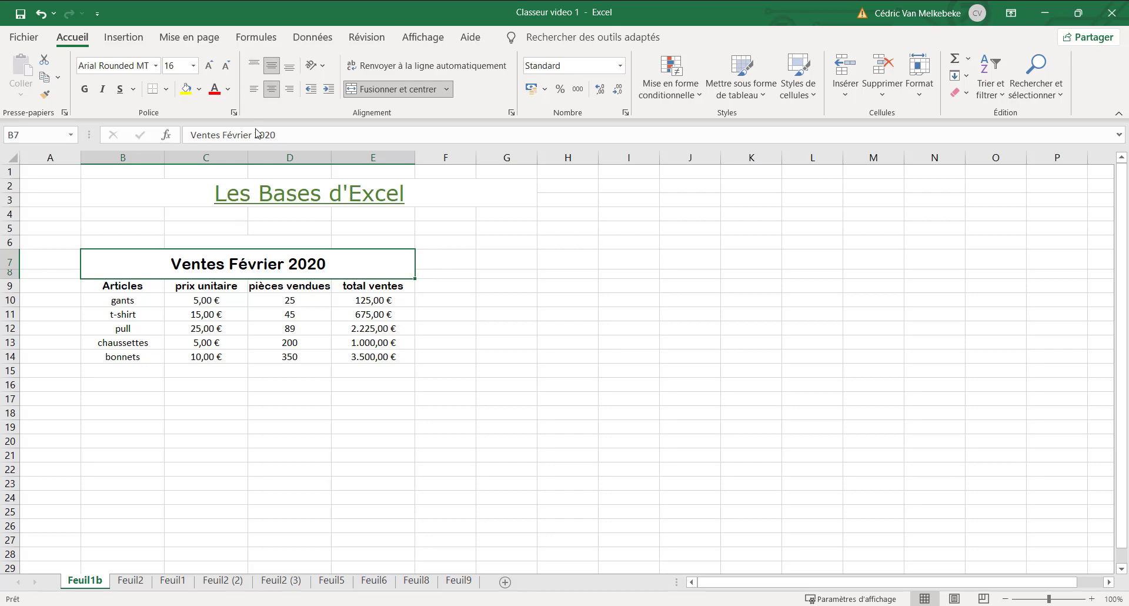
left_click(268, 383)
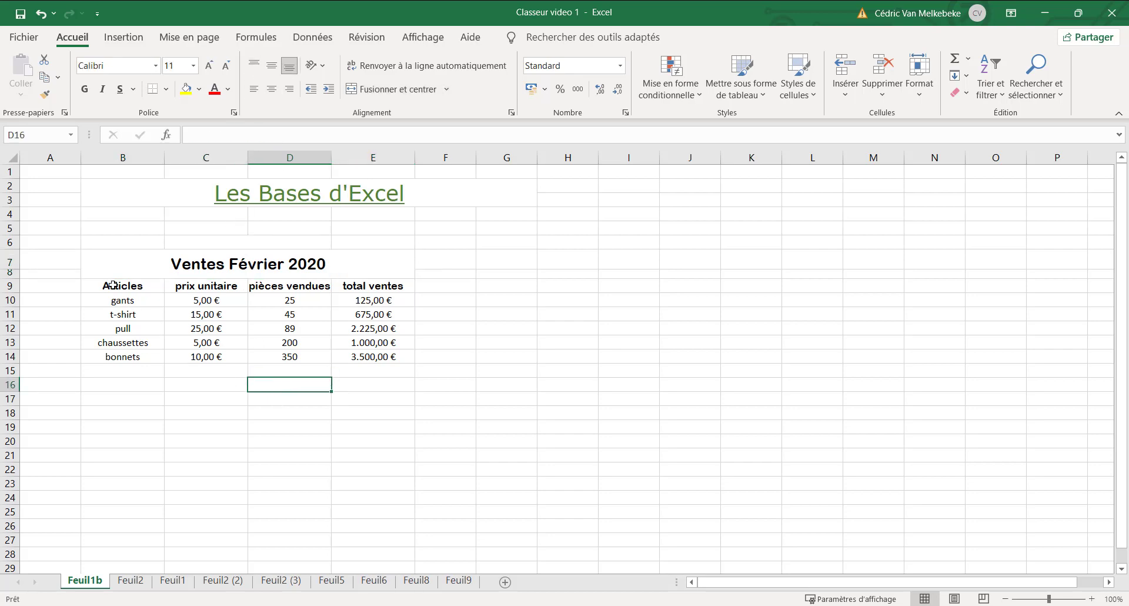
Step: Apply medium solid borders in the automatic colour to all outer and inner edges of the table B7:E14
left_click_drag(110, 264, 119, 356)
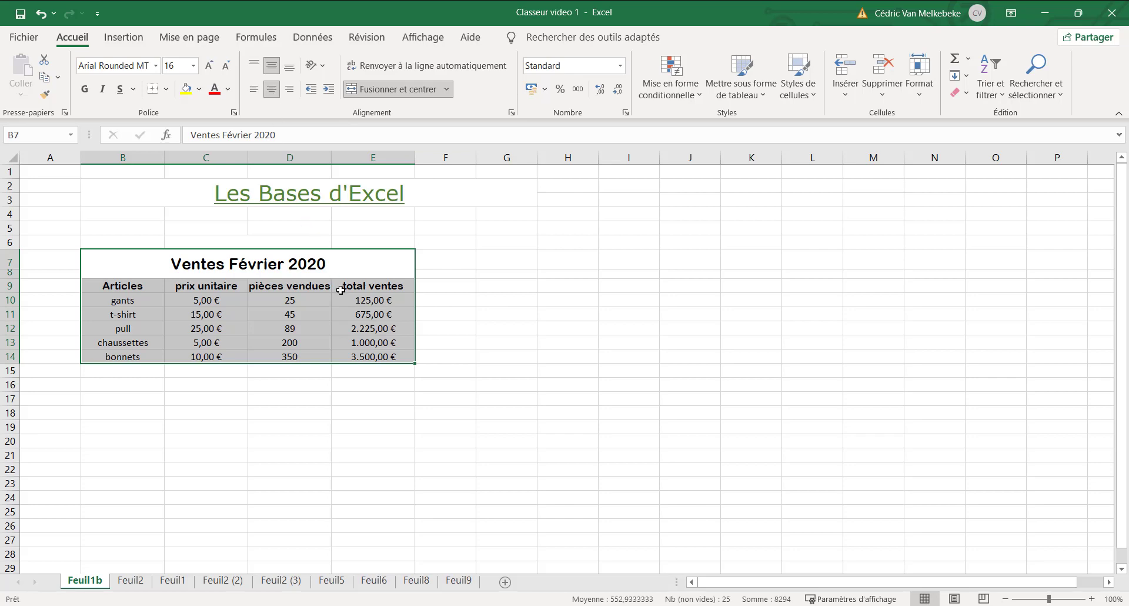
right_click(344, 270)
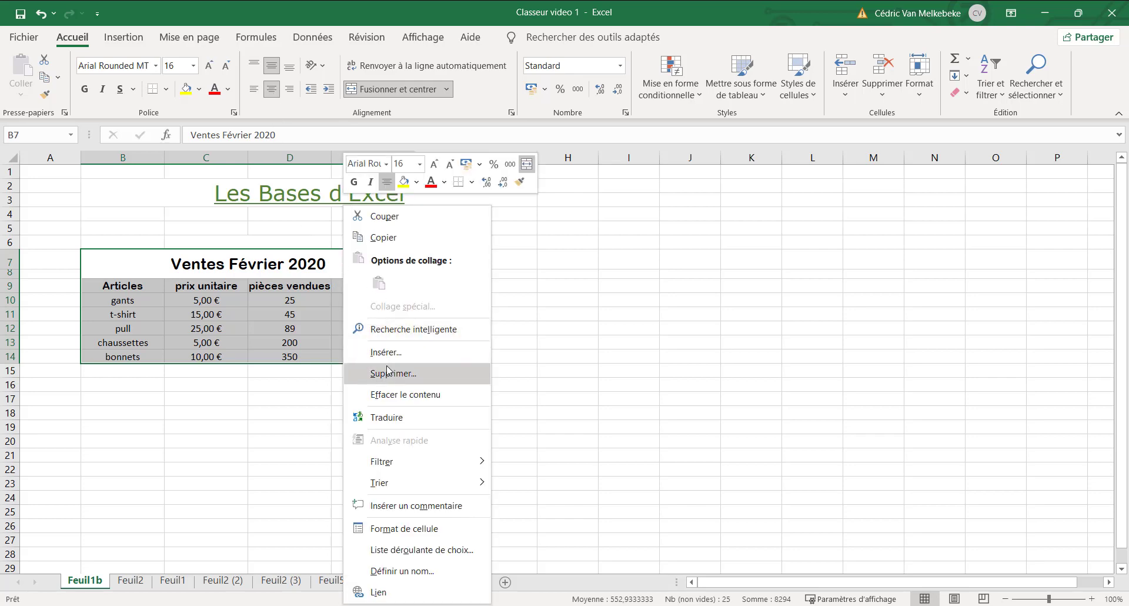
mouse_move(395, 453)
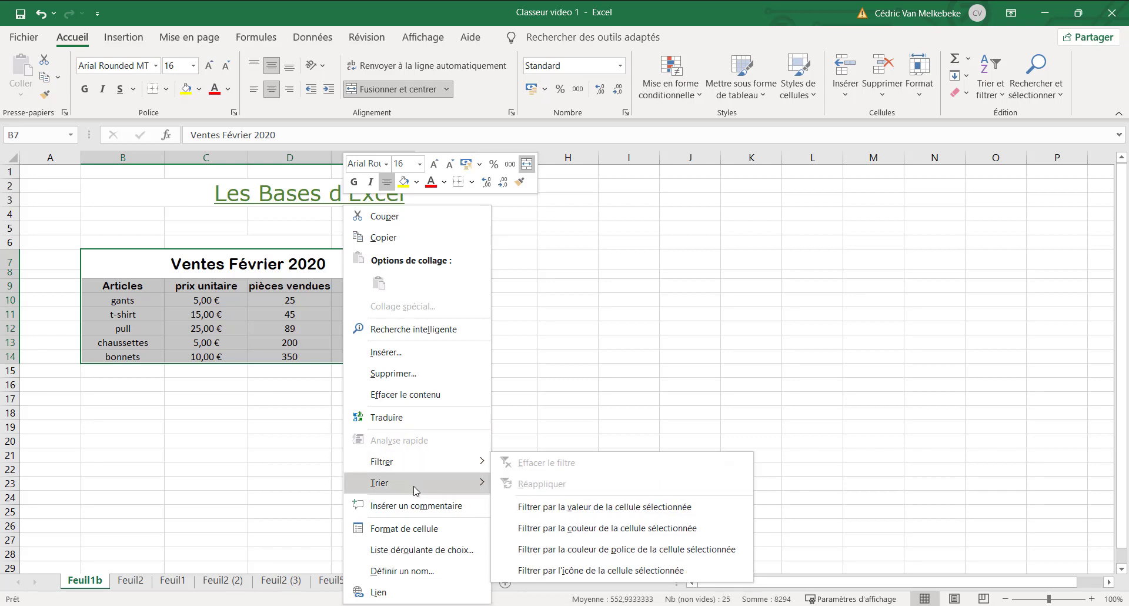
left_click(425, 529)
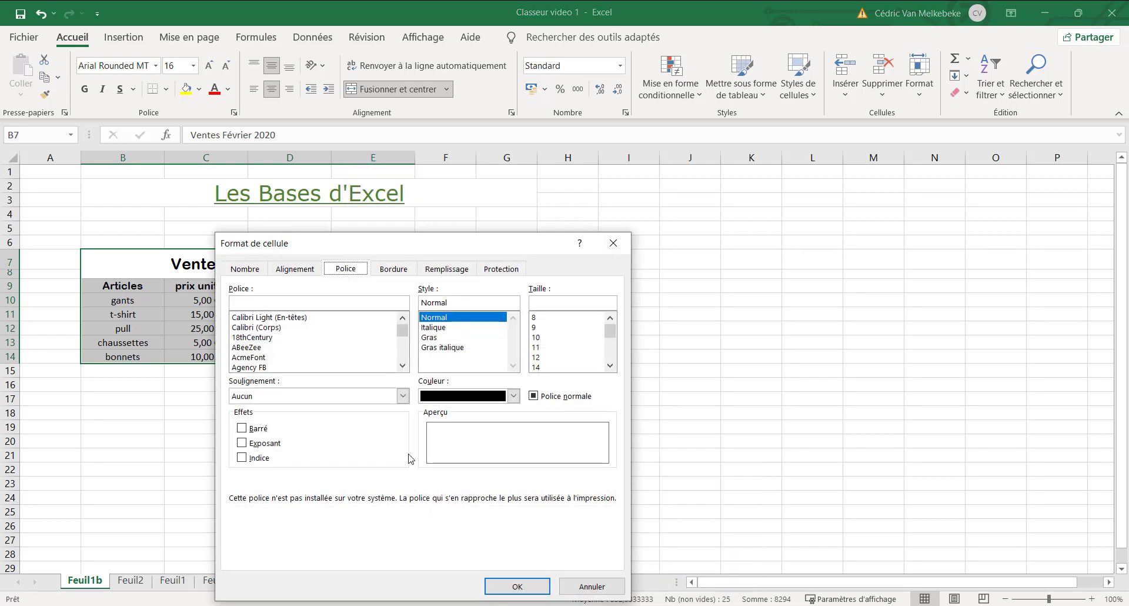
left_click(390, 276)
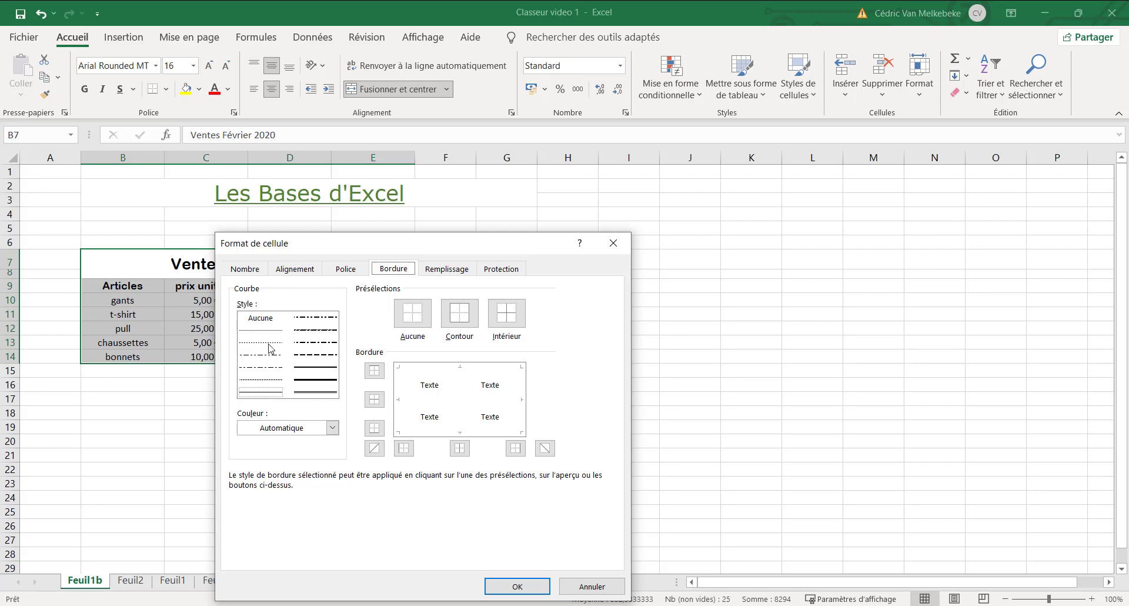
left_click(306, 368)
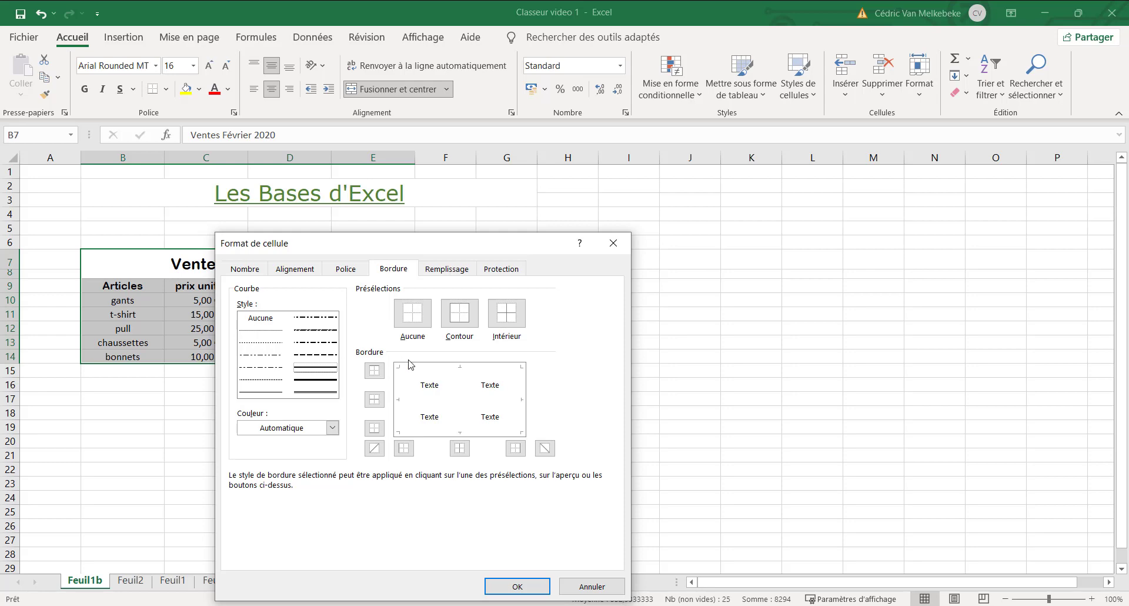
left_click(432, 370)
left_click(457, 389)
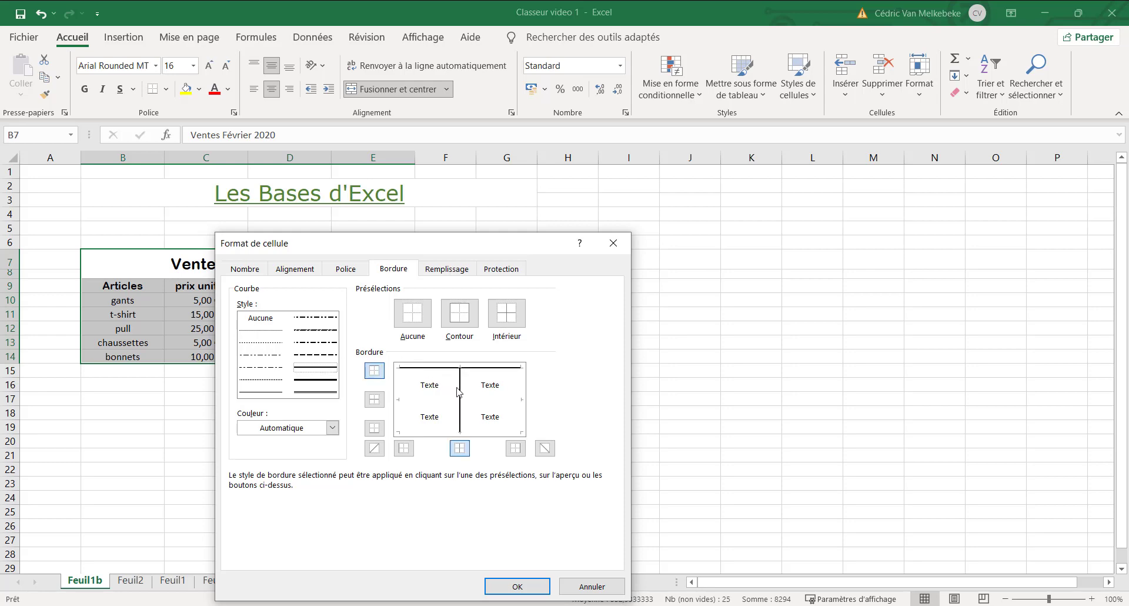
left_click(428, 397)
left_click(401, 394)
left_click(465, 432)
left_click(521, 415)
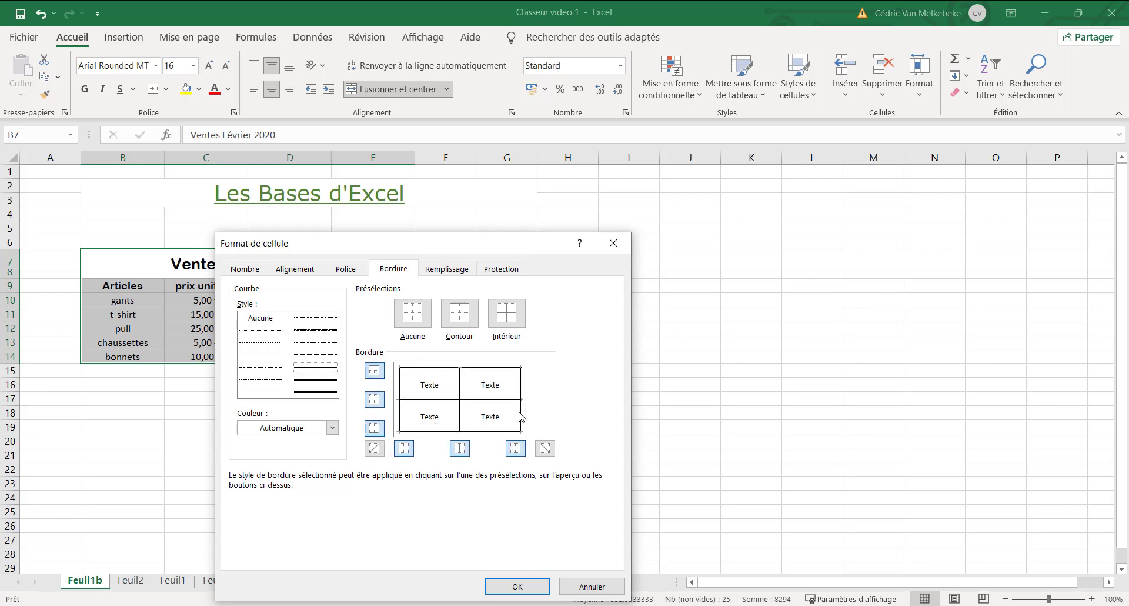
left_click(332, 428)
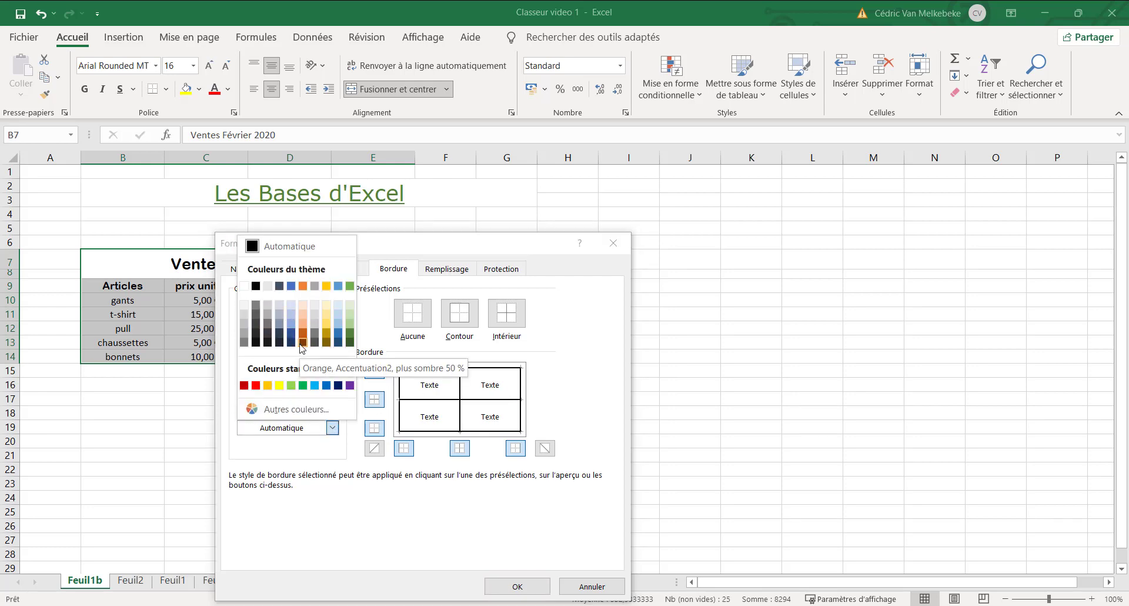
left_click(332, 429)
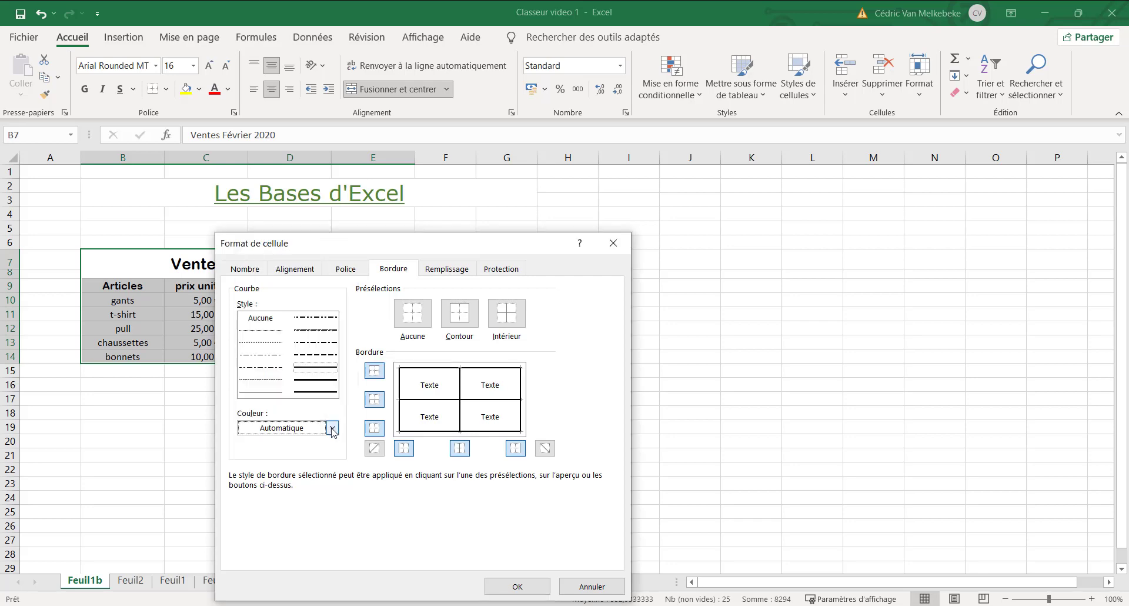
left_click(513, 585)
left_click(259, 428)
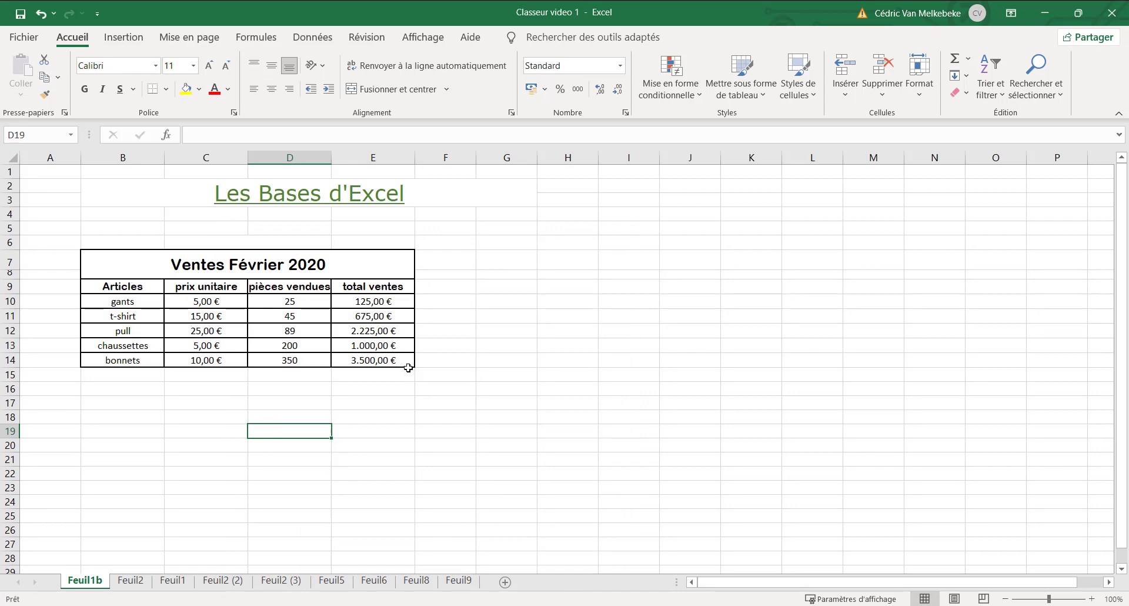
Step: Copy the "gants" cell B10 and paste it with its formatting into B18
left_click(125, 321)
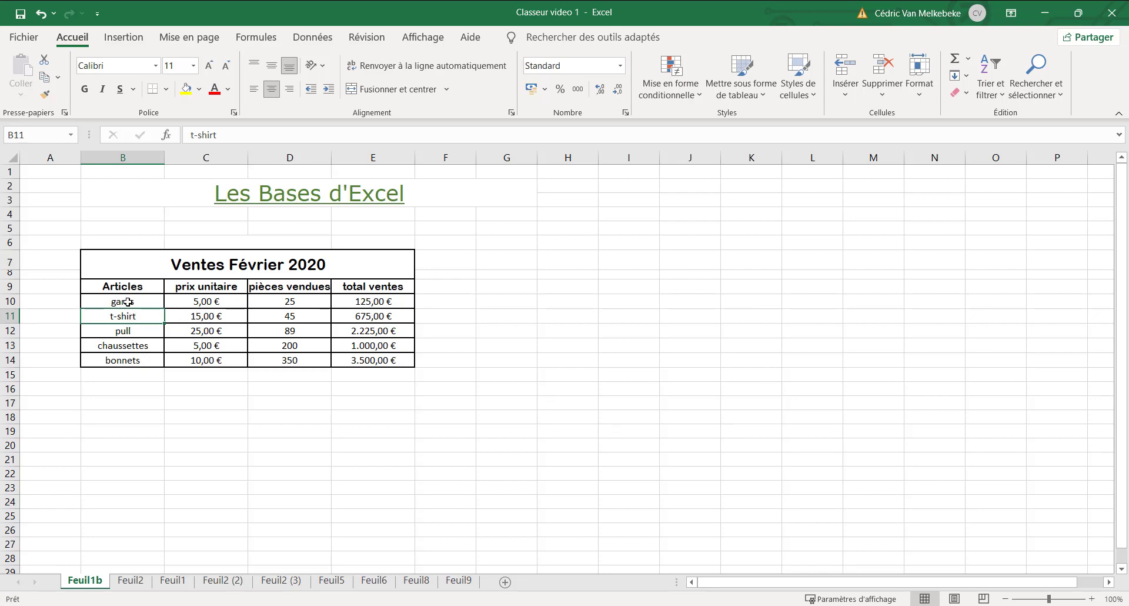
left_click(127, 302)
right_click(128, 303)
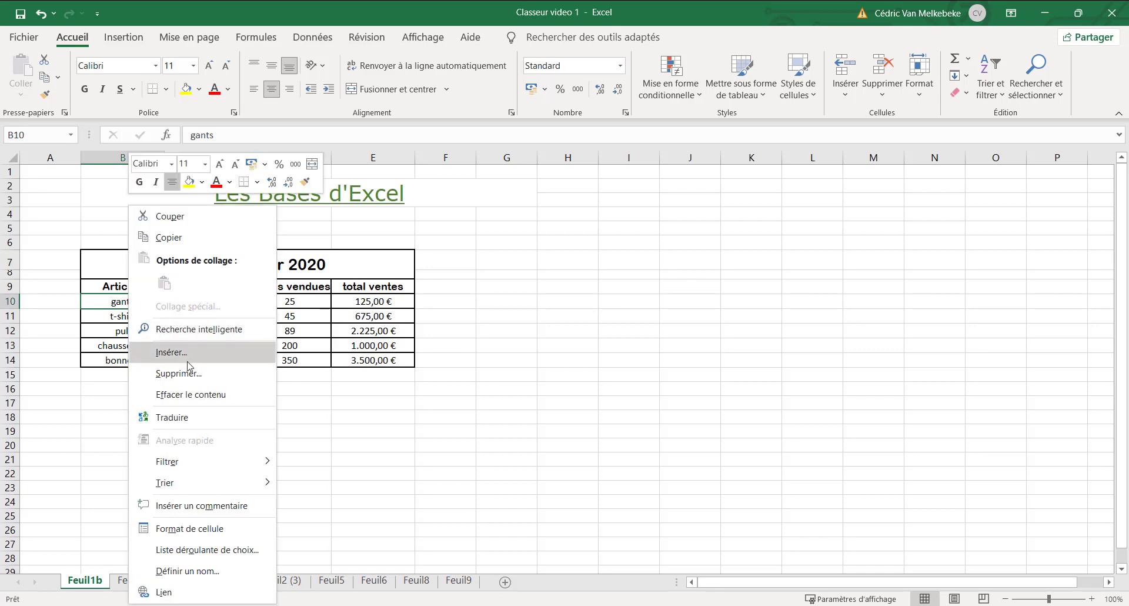
left_click(193, 238)
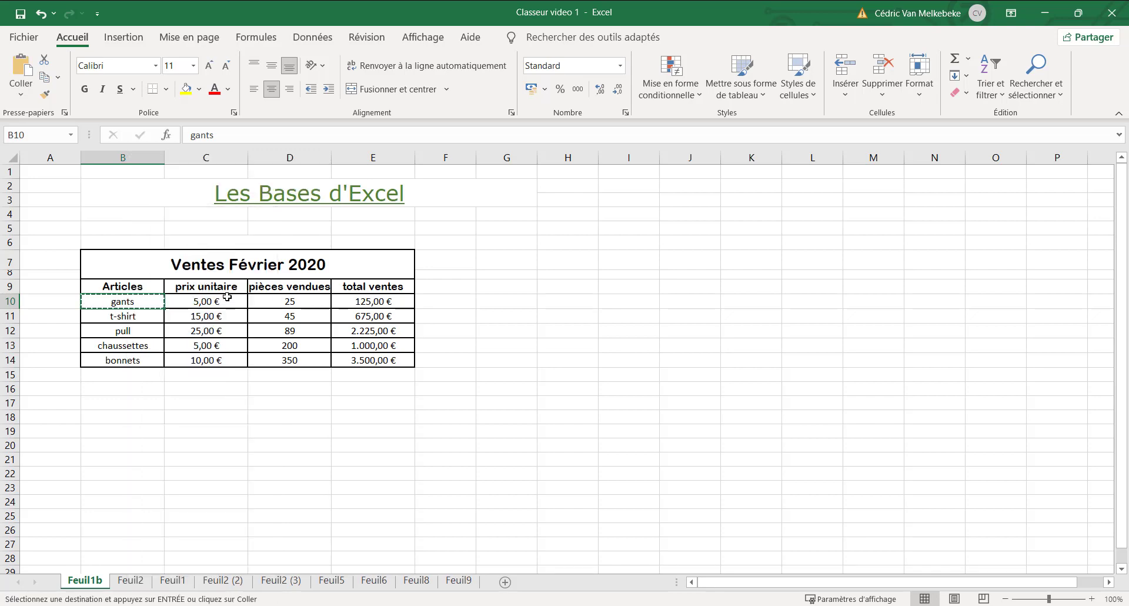
left_click(146, 418)
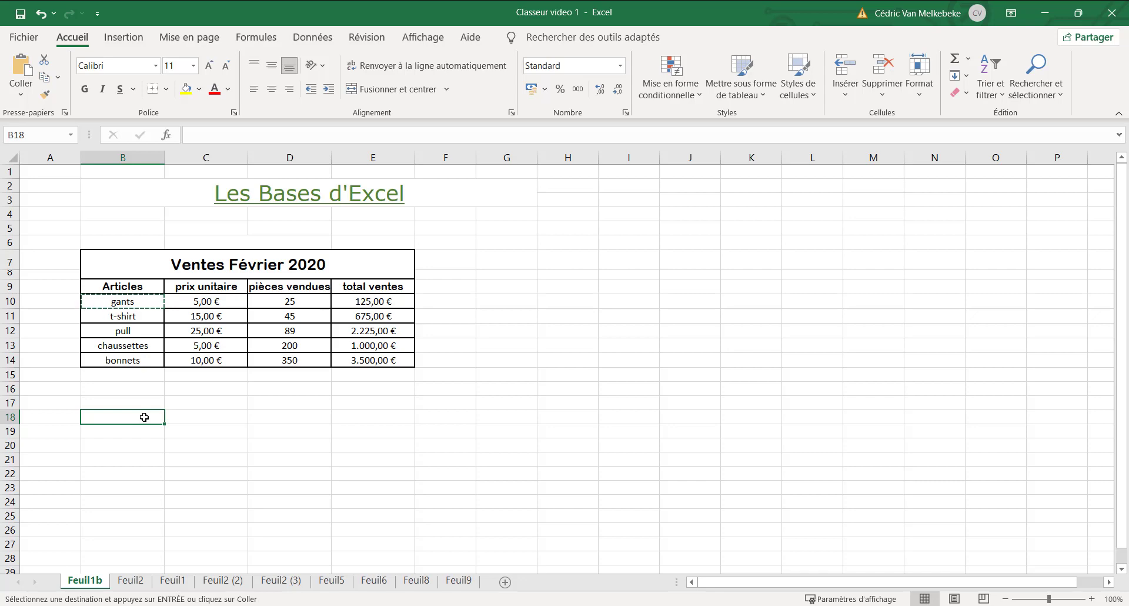
right_click(144, 417)
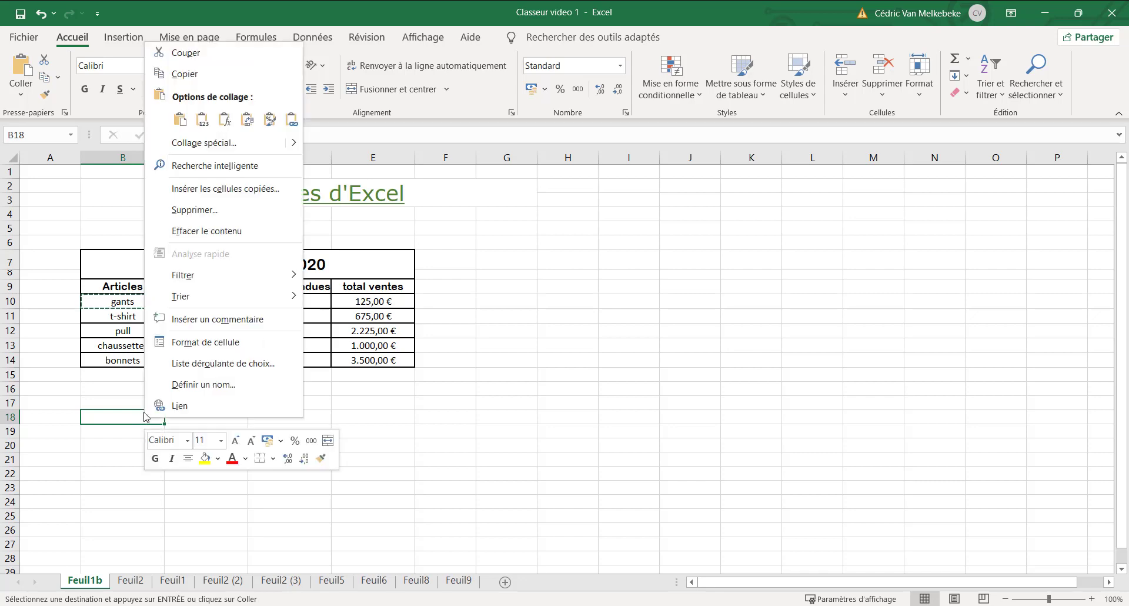
left_click(181, 120)
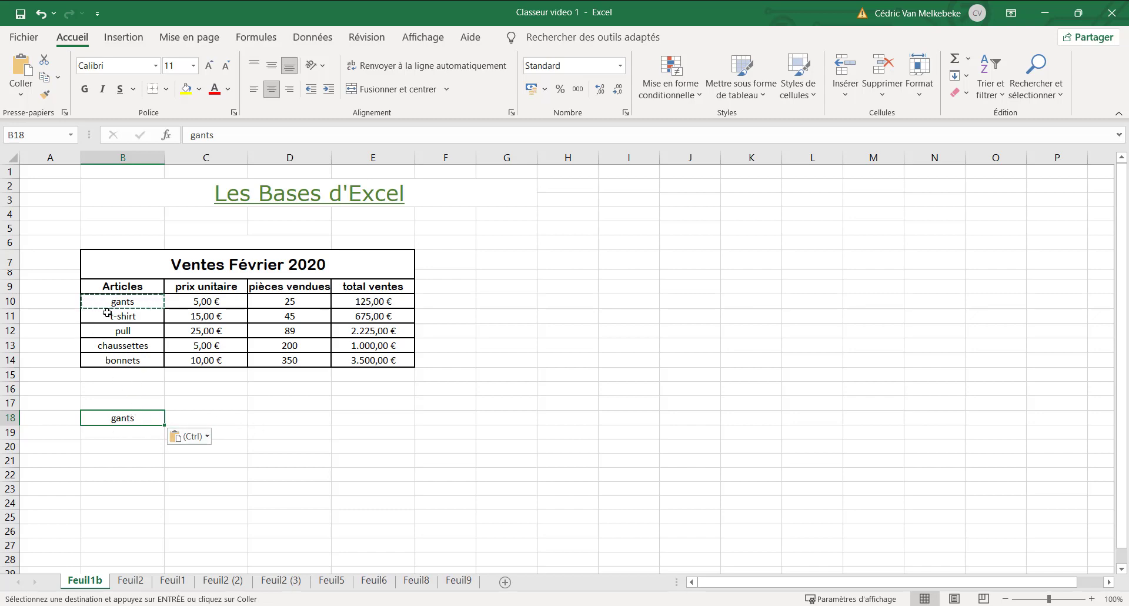
Step: Cut the t-shirt row B11:E11, paste it at B20, and undo the move
left_click_drag(107, 313, 355, 316)
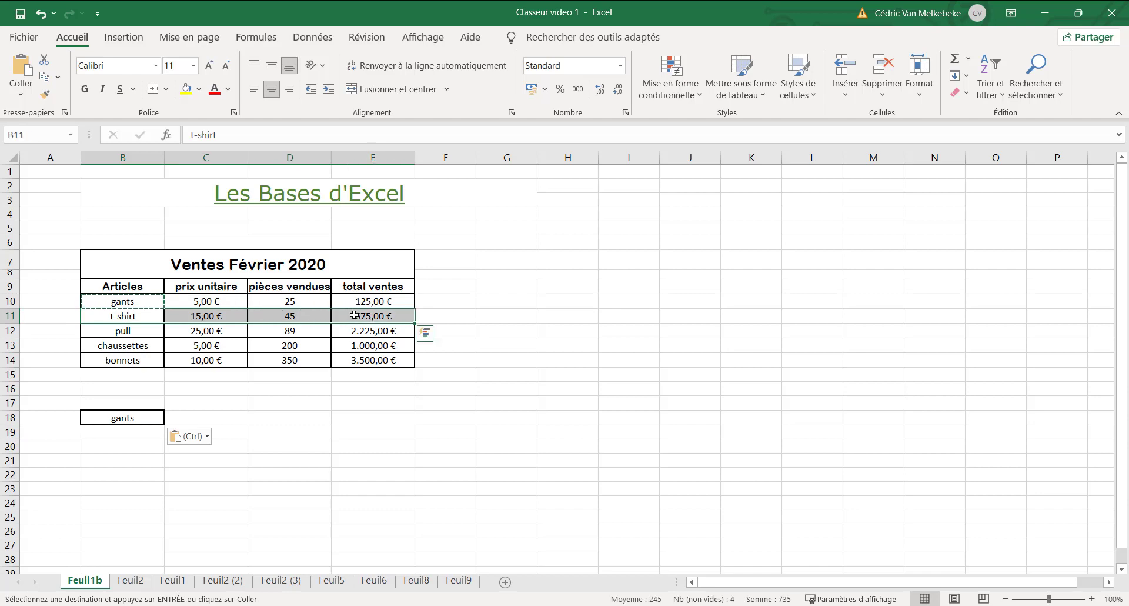
right_click(355, 315)
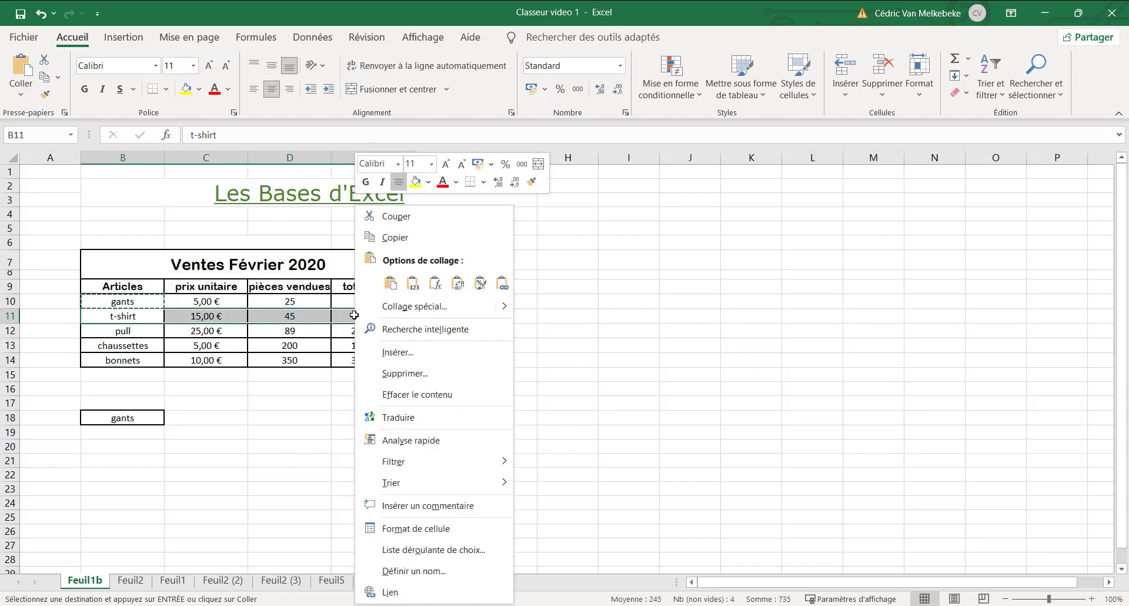
left_click(410, 224)
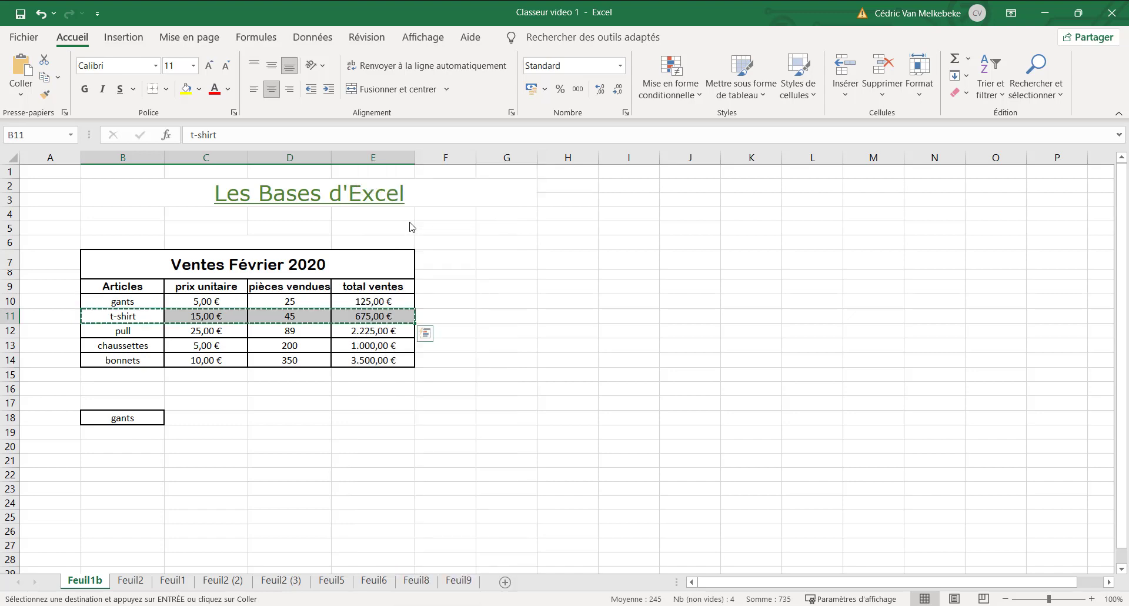
left_click(123, 448)
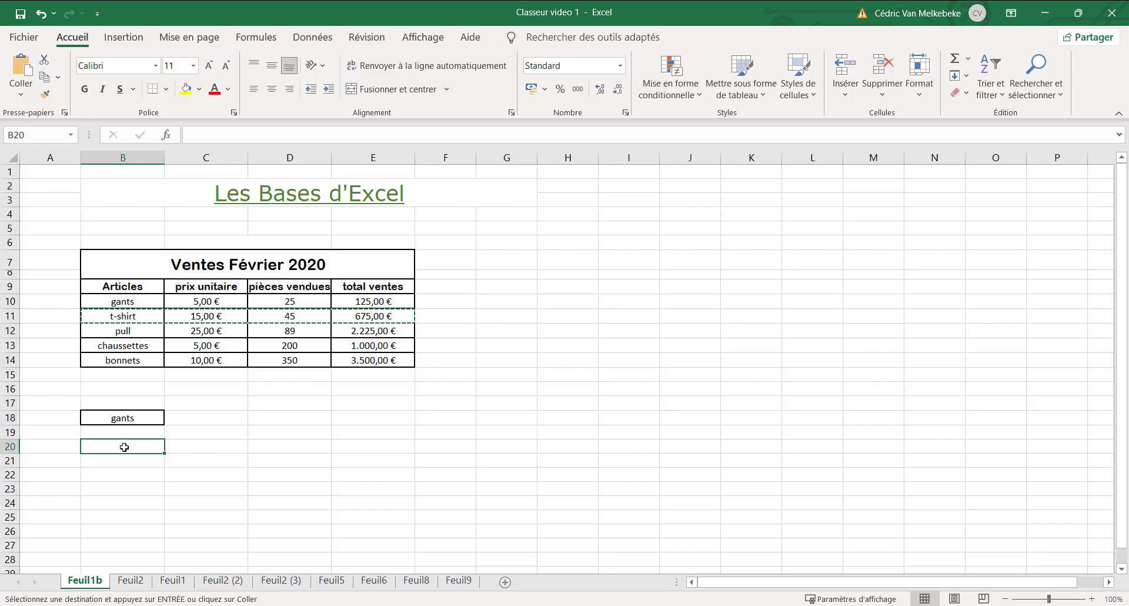
right_click(124, 447)
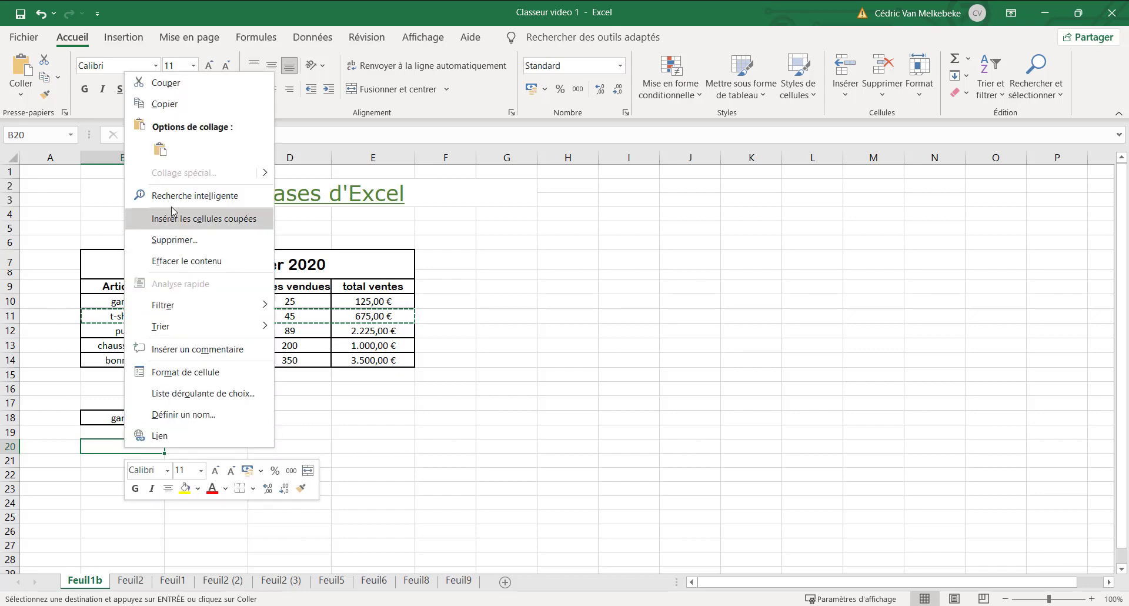
left_click(160, 149)
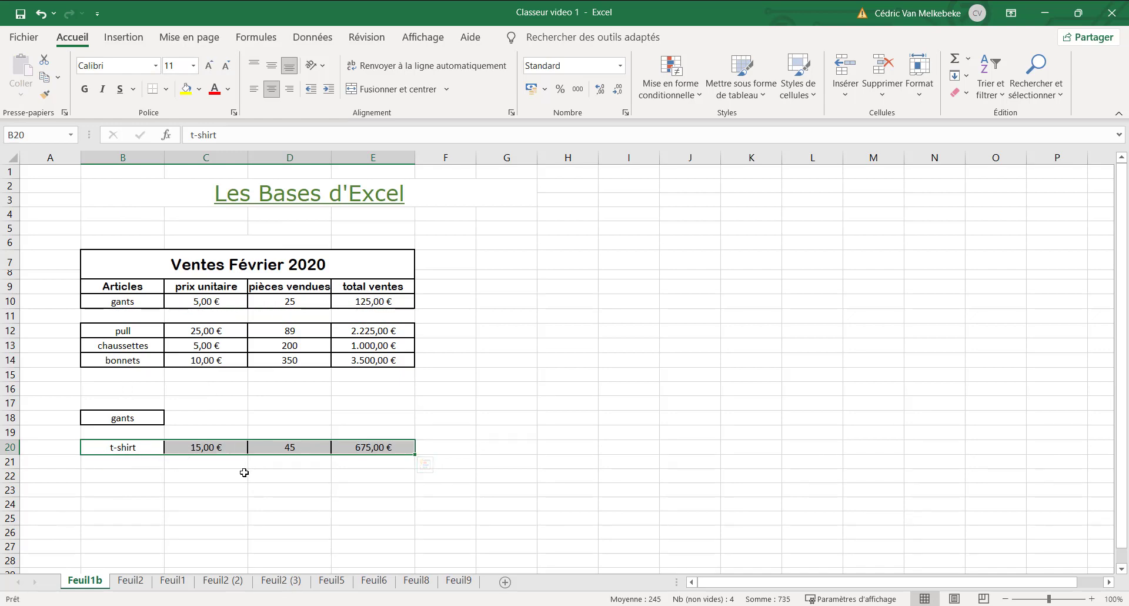
left_click(209, 477)
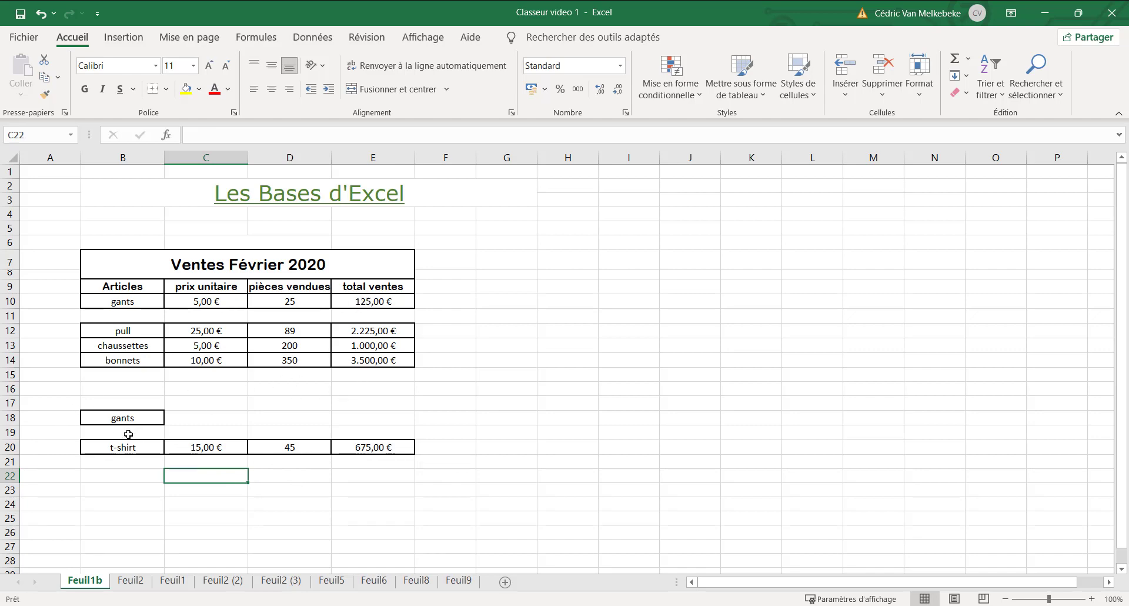
left_click(42, 19)
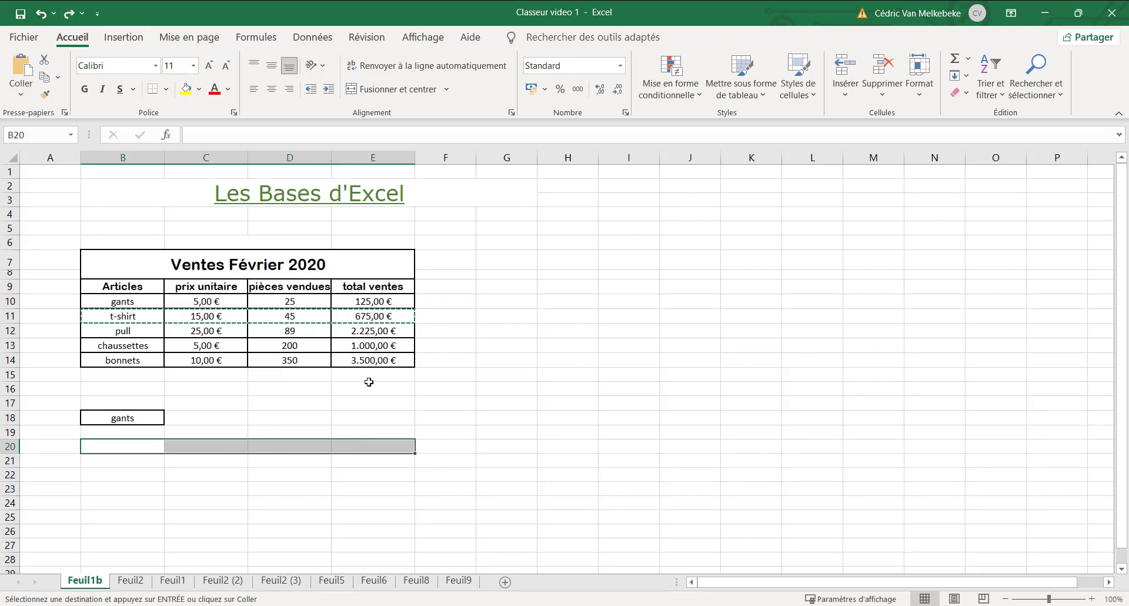
Step: Try to total the sales in E15 with the formula =E10+E11+E12+E13+E14
left_click(344, 386)
left_click(372, 375)
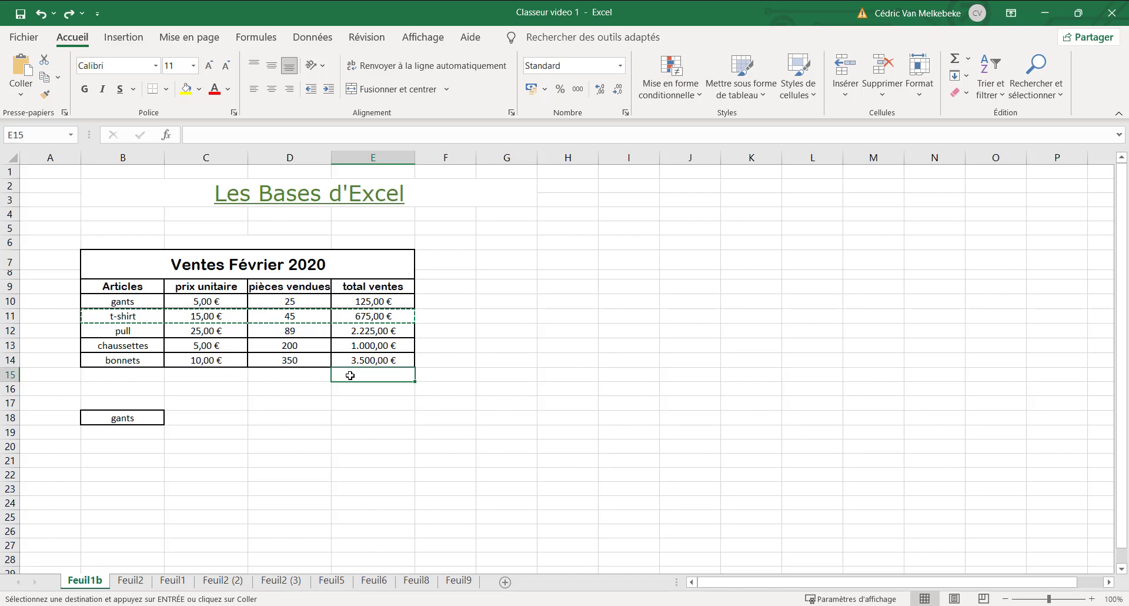
type("=")
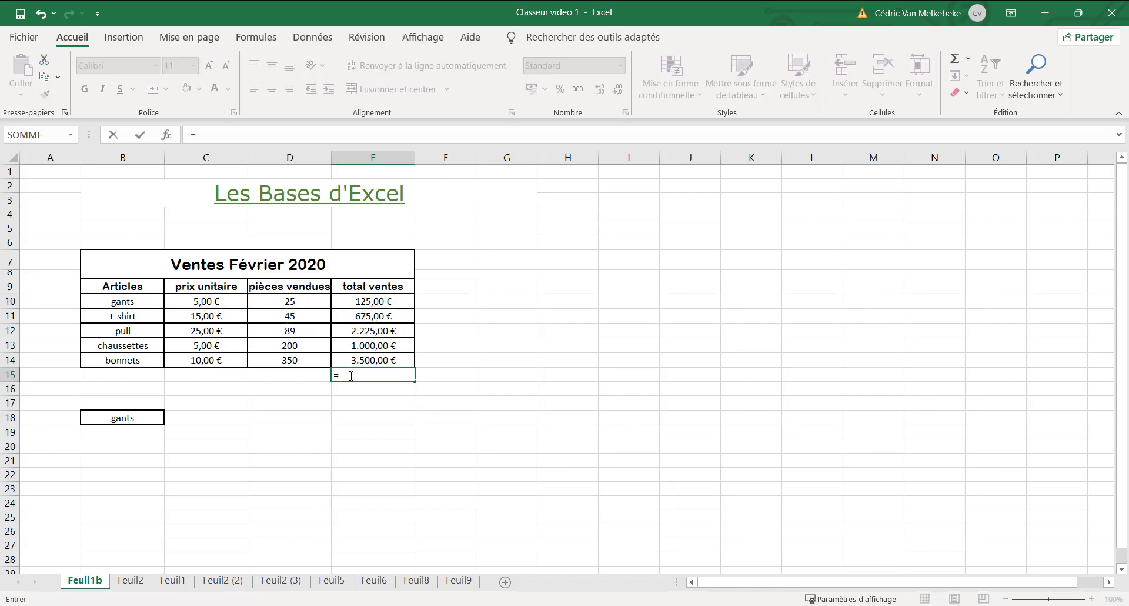
left_click(375, 301)
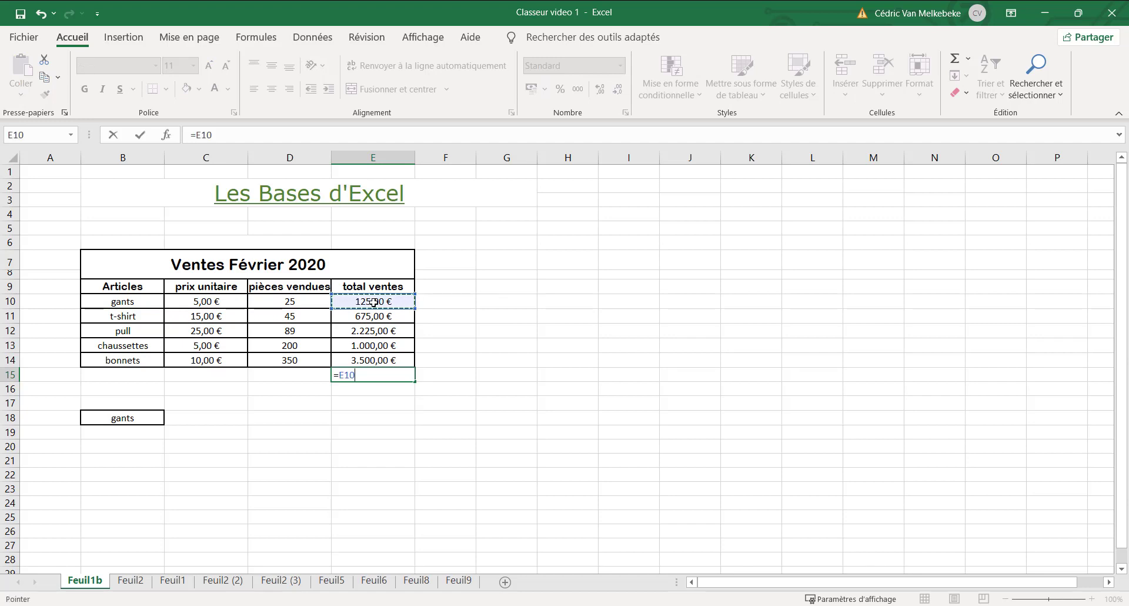
type("+")
left_click(373, 316)
type("+")
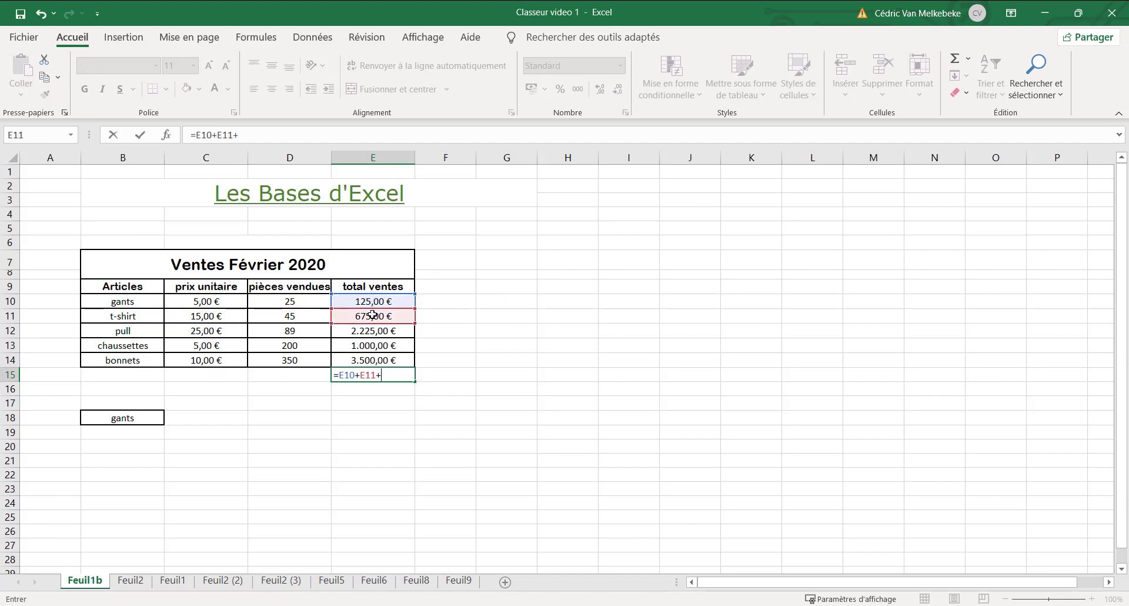
left_click(375, 331)
type("+")
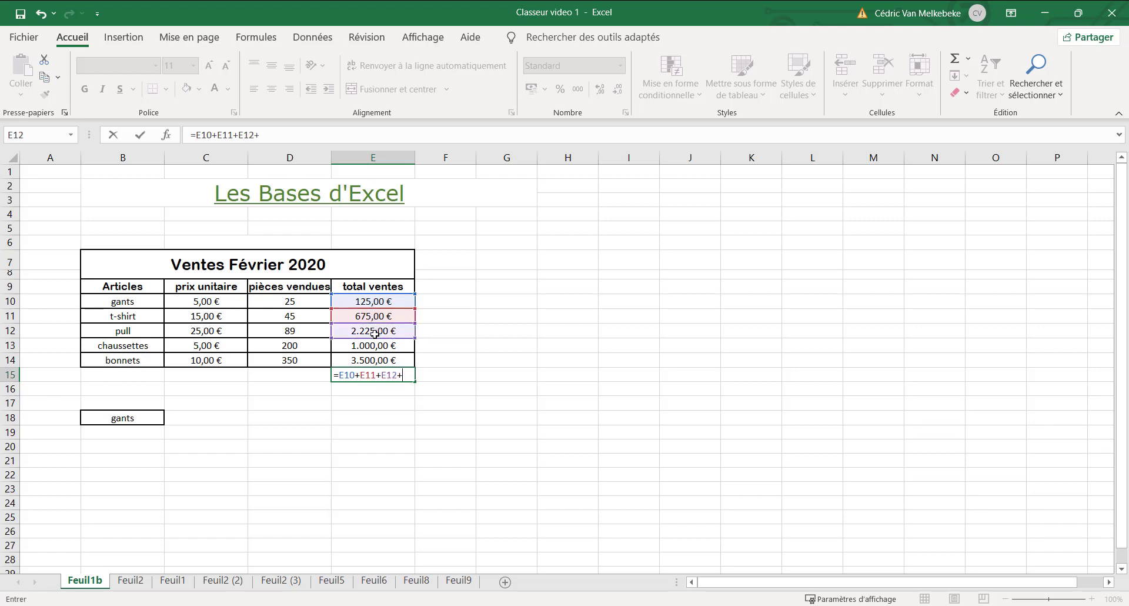
left_click(375, 345)
type("+")
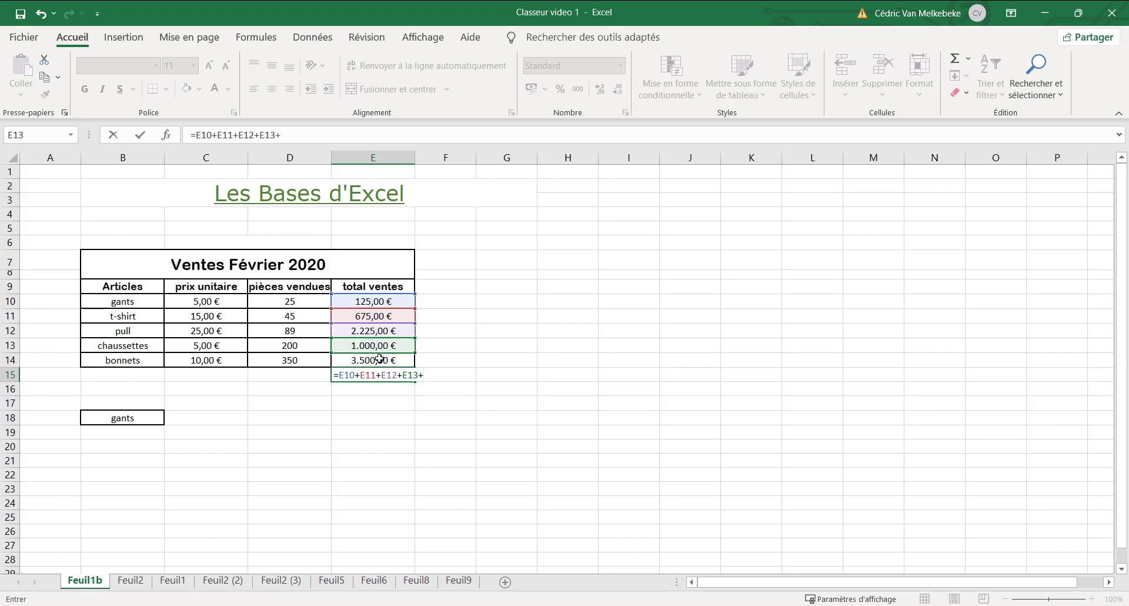
left_click(379, 360)
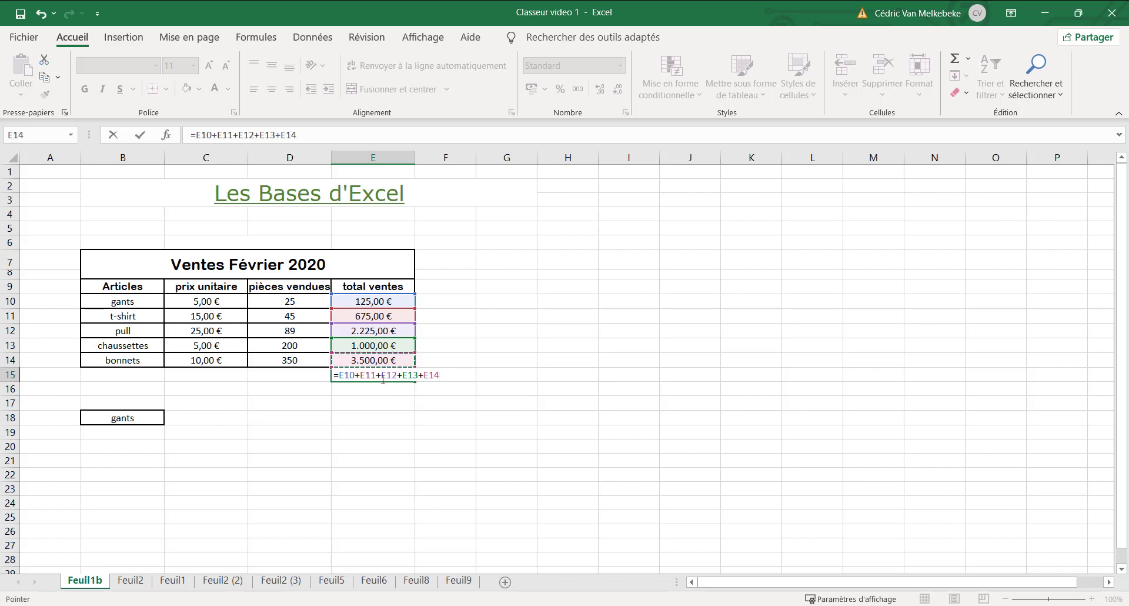
left_click(365, 386)
key("Escape")
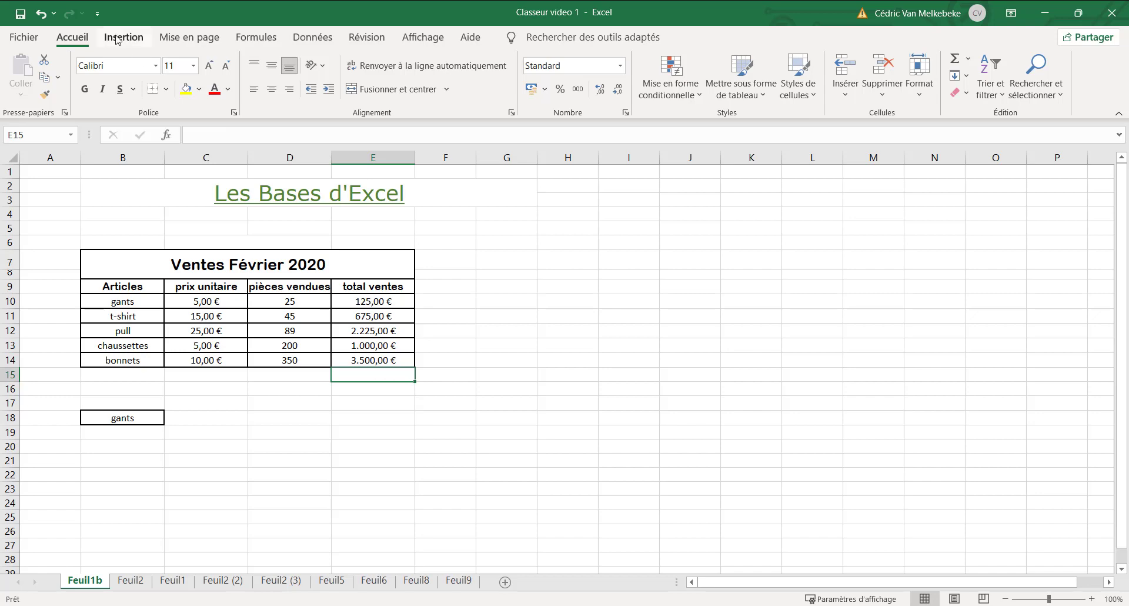
Step: Total the sales in E15 with an automatic sum of E10:E14
left_click(259, 39)
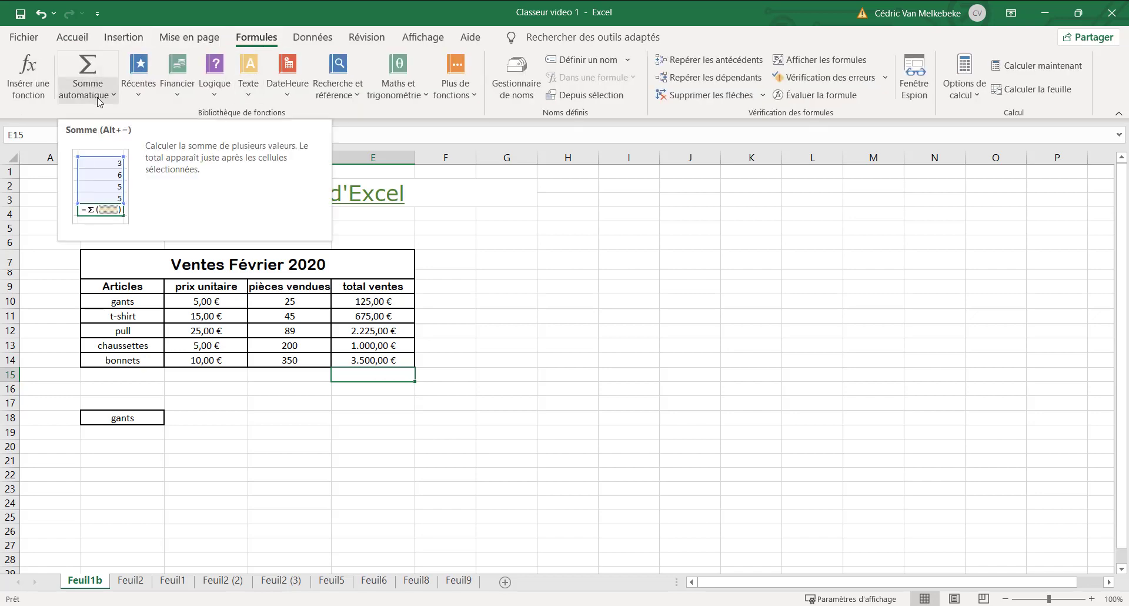
left_click(92, 78)
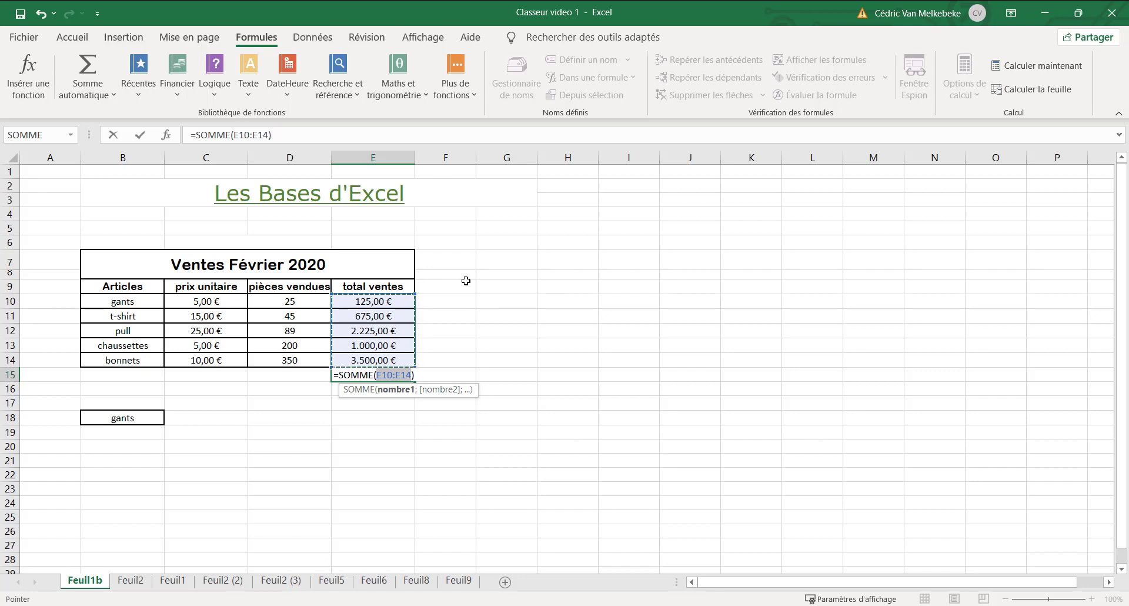
key("Return")
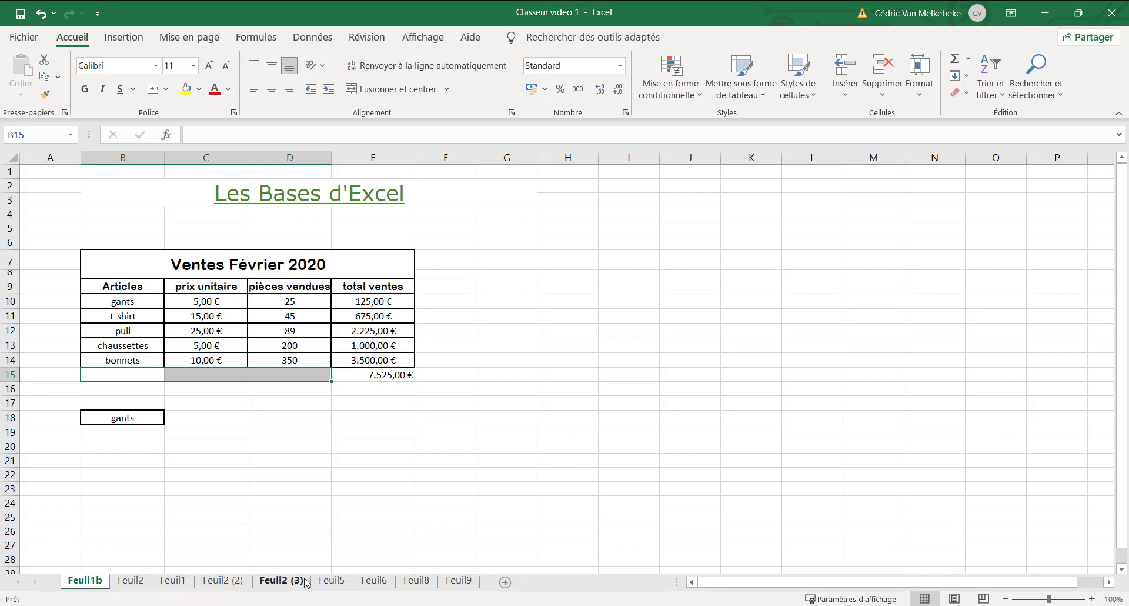
Step: On sheet Feuil1, enter the numbers 45, 56, 78 and 32 down cells B8 to B11
left_click(173, 580)
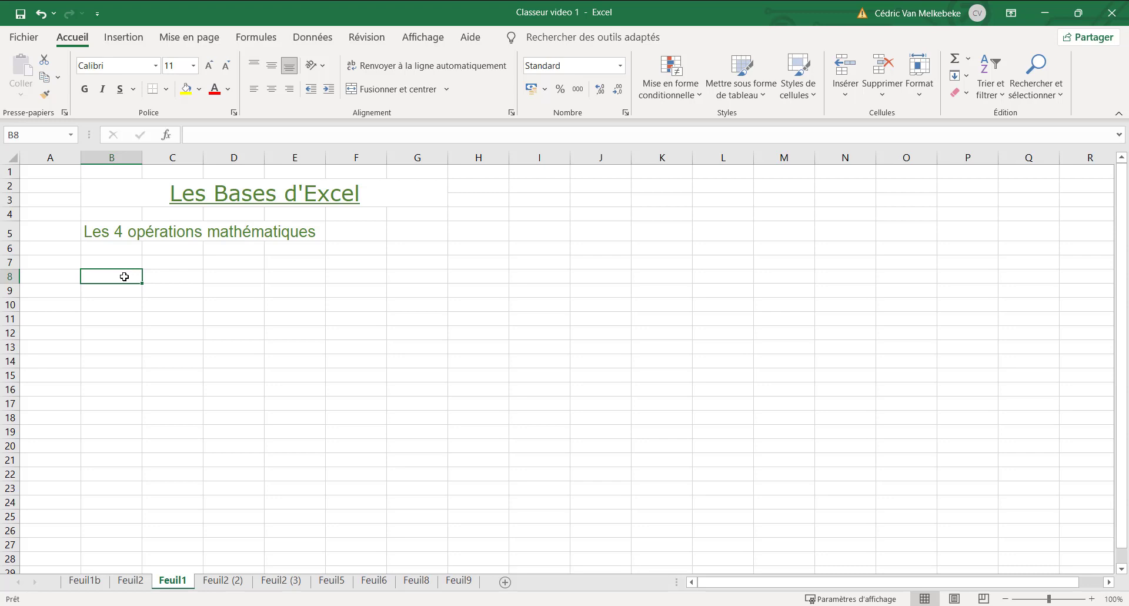
type("45")
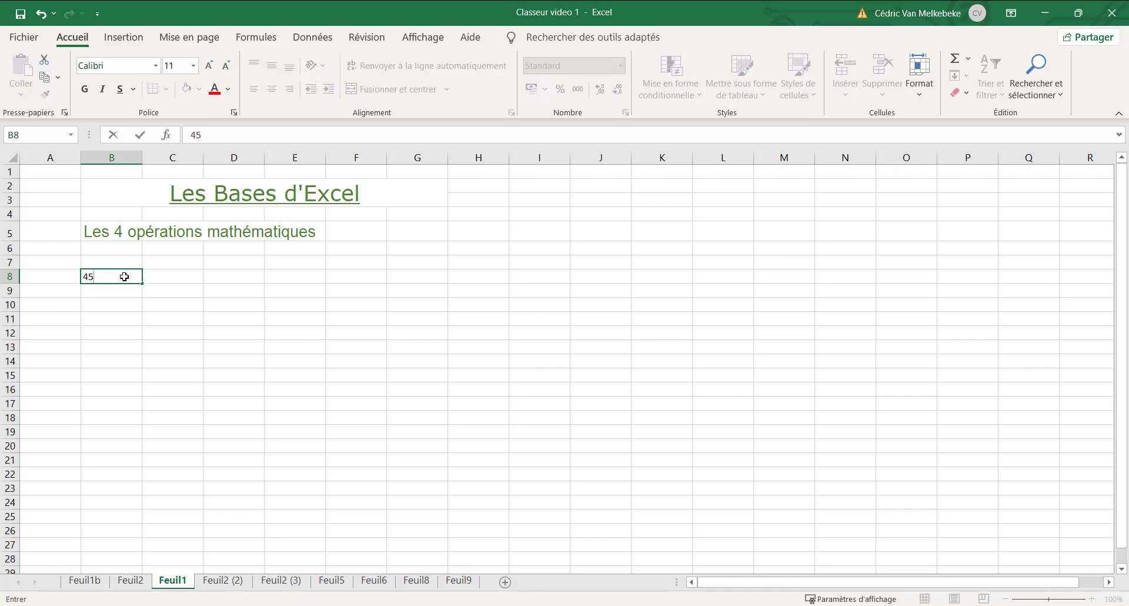
key("Return")
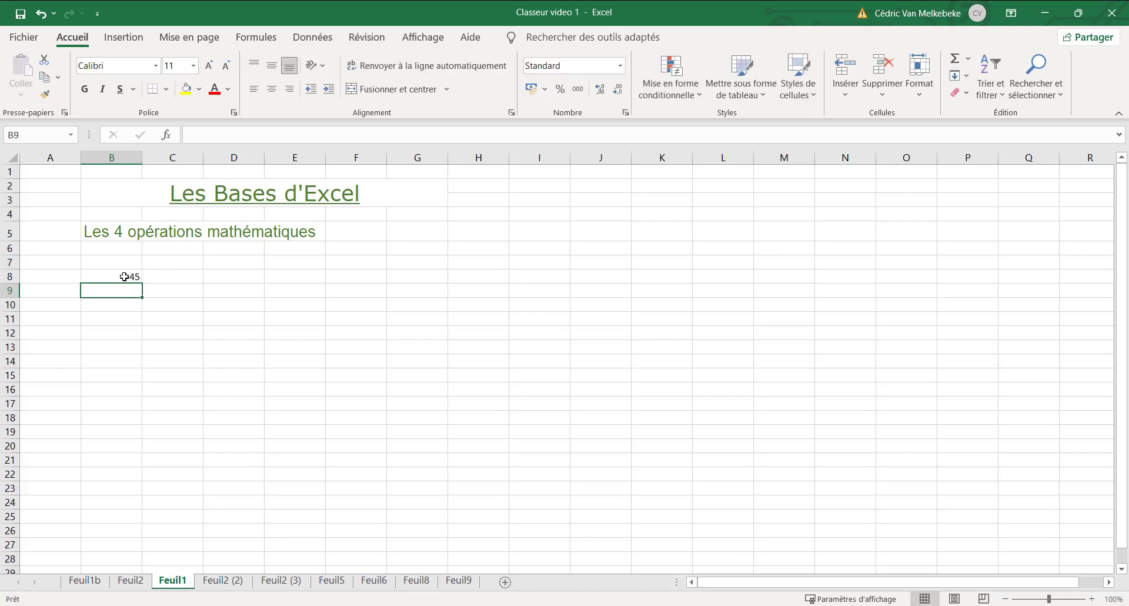
type("56")
key("Return")
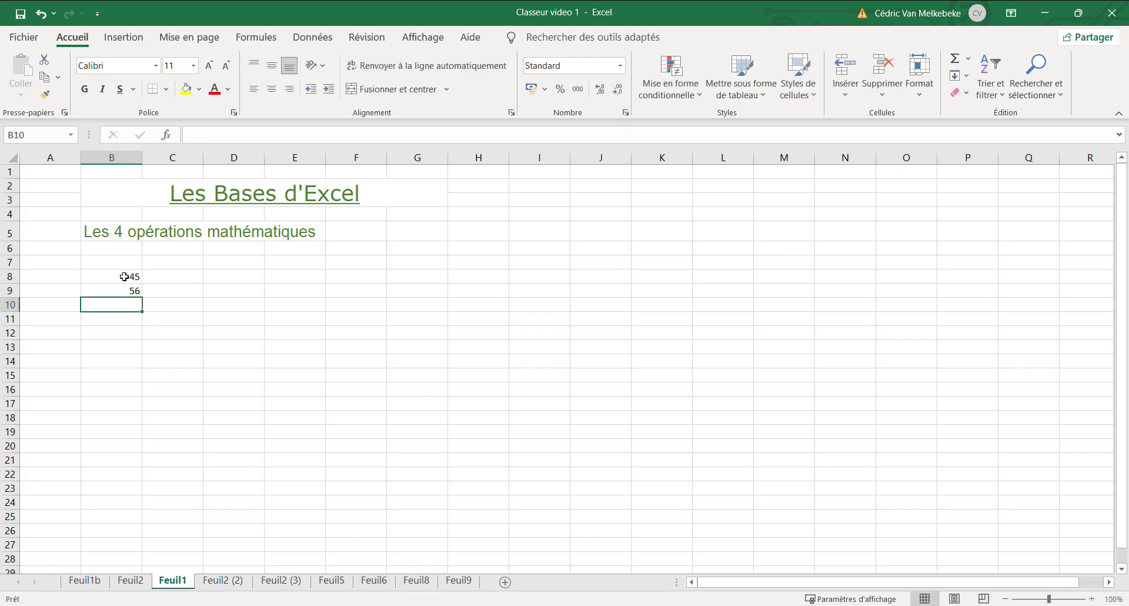
type("78")
key("Return")
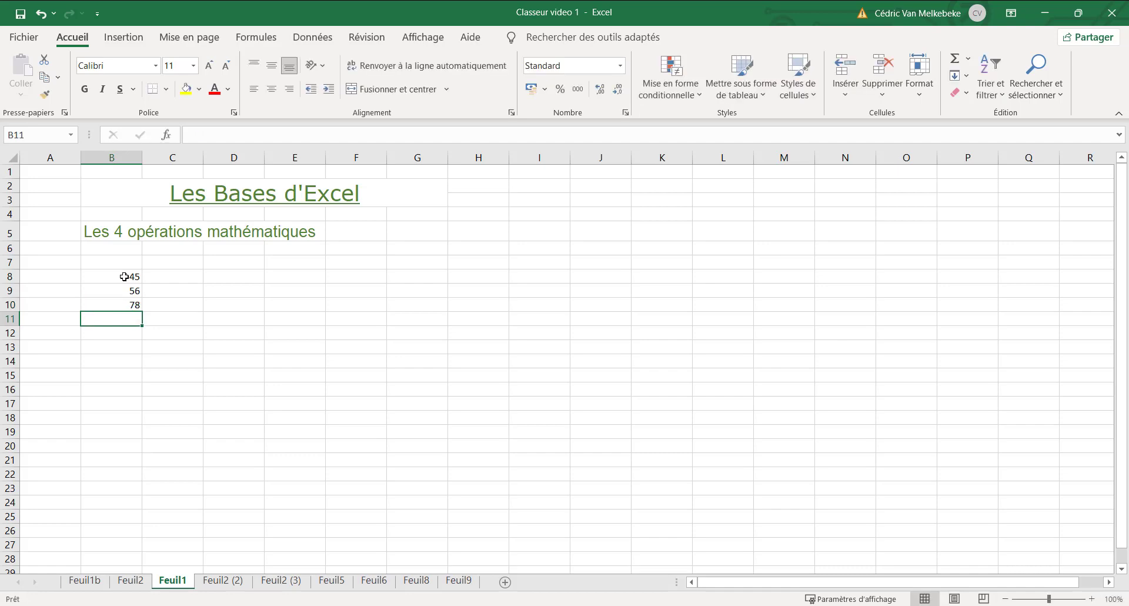
type("32")
key("Return")
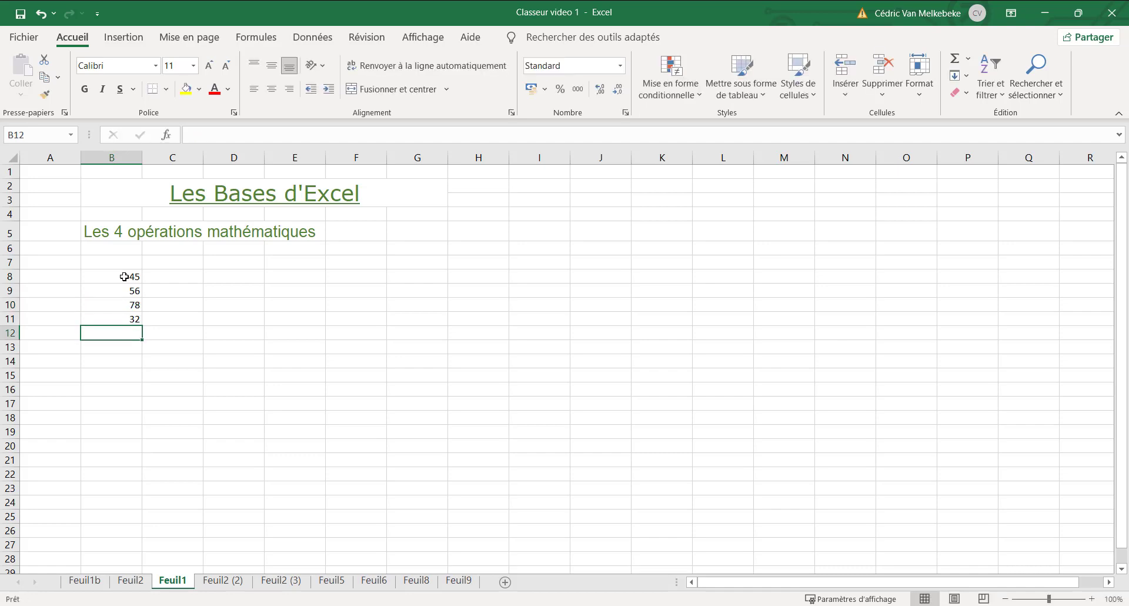
Step: Enter the numbers 55, 89, 54 and 21 down cells C8 to C11
left_click(195, 278)
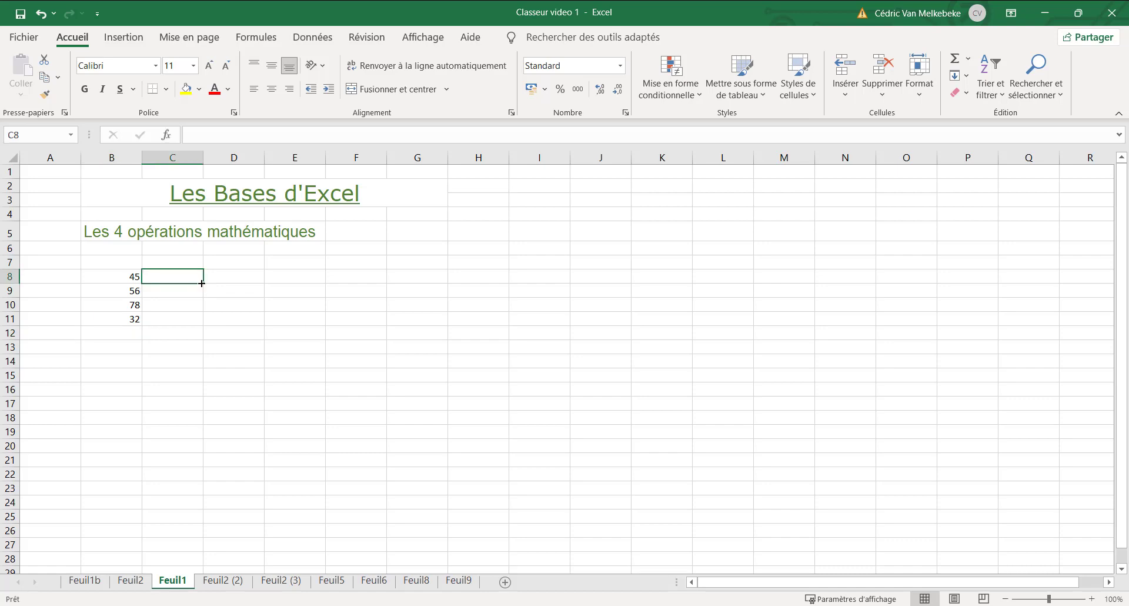
type("55")
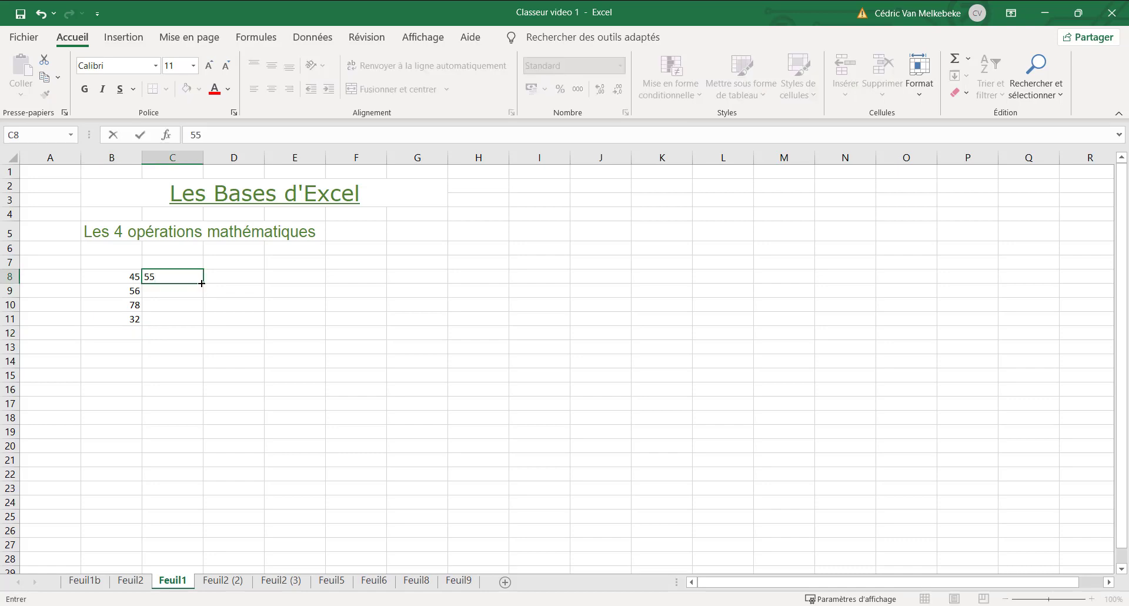
key("Return")
type("89")
key("Return")
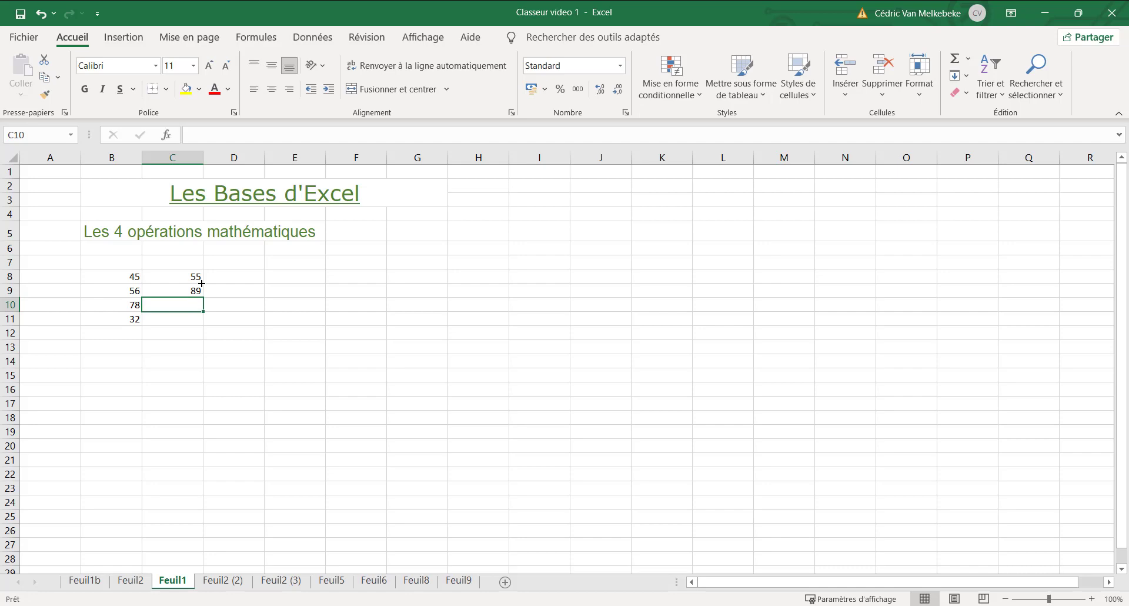
type("54")
key("Return")
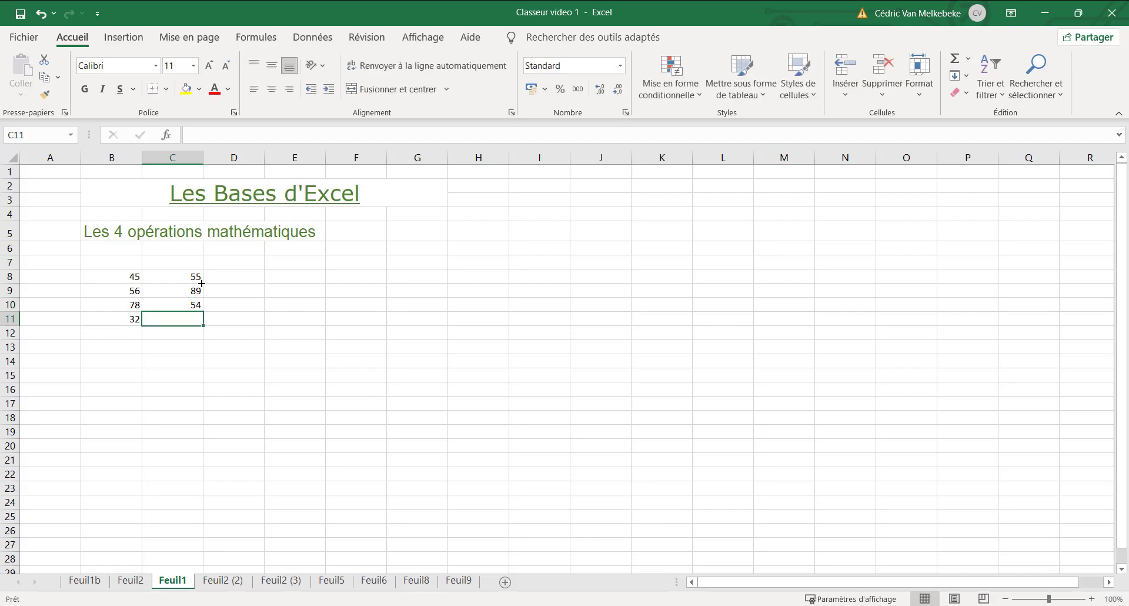
type("21")
Step: Add the operation headings ":" in E7 and "-" in F7
left_click(326, 263)
type(":")
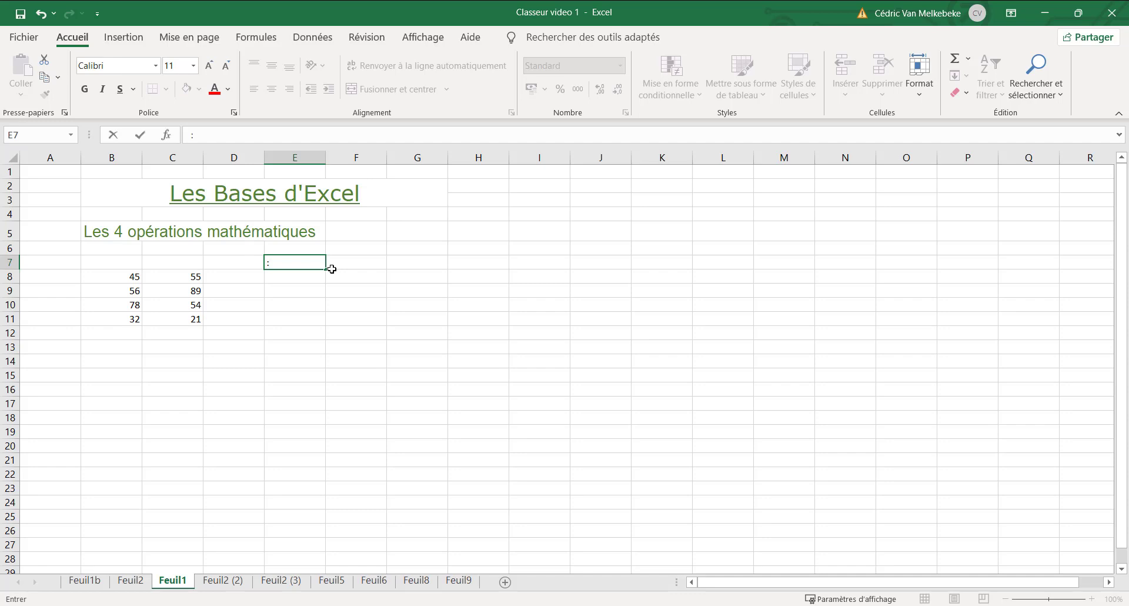
left_click(345, 267)
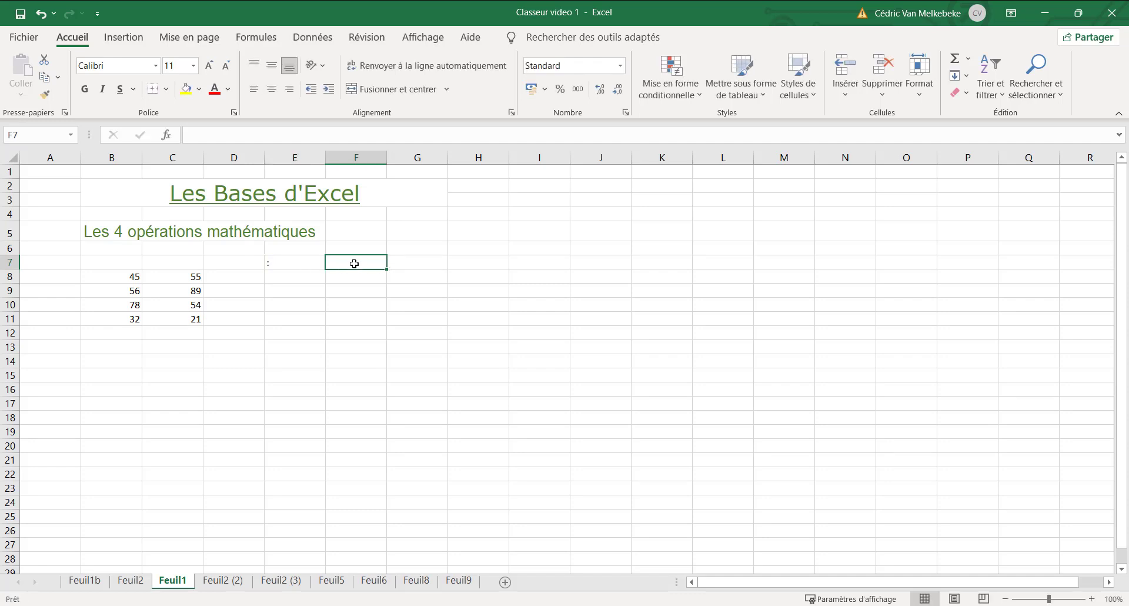
type("-")
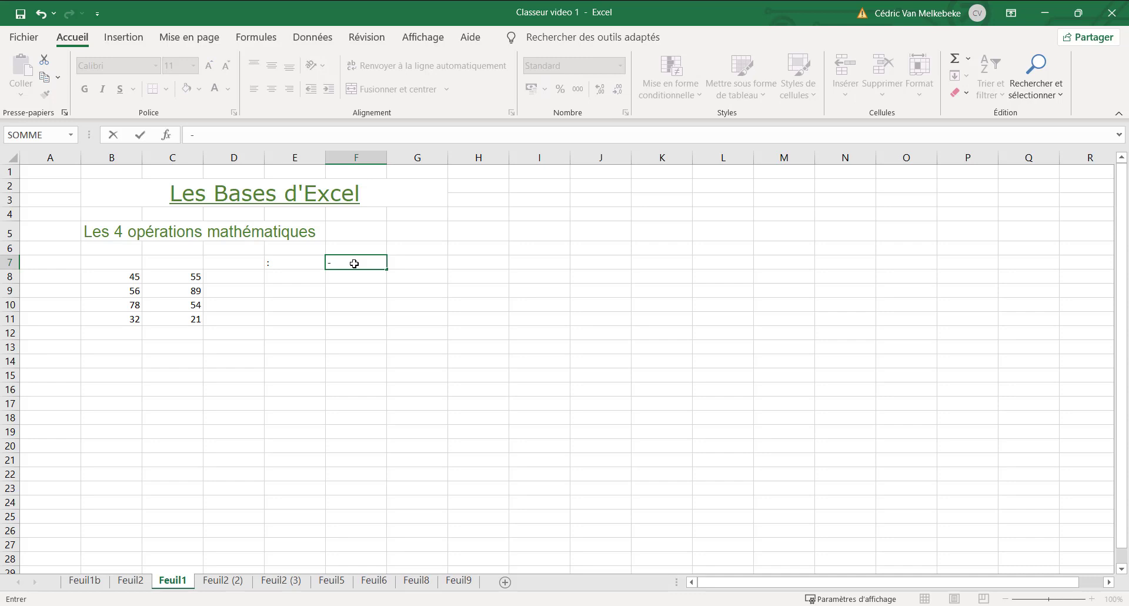
key("Return")
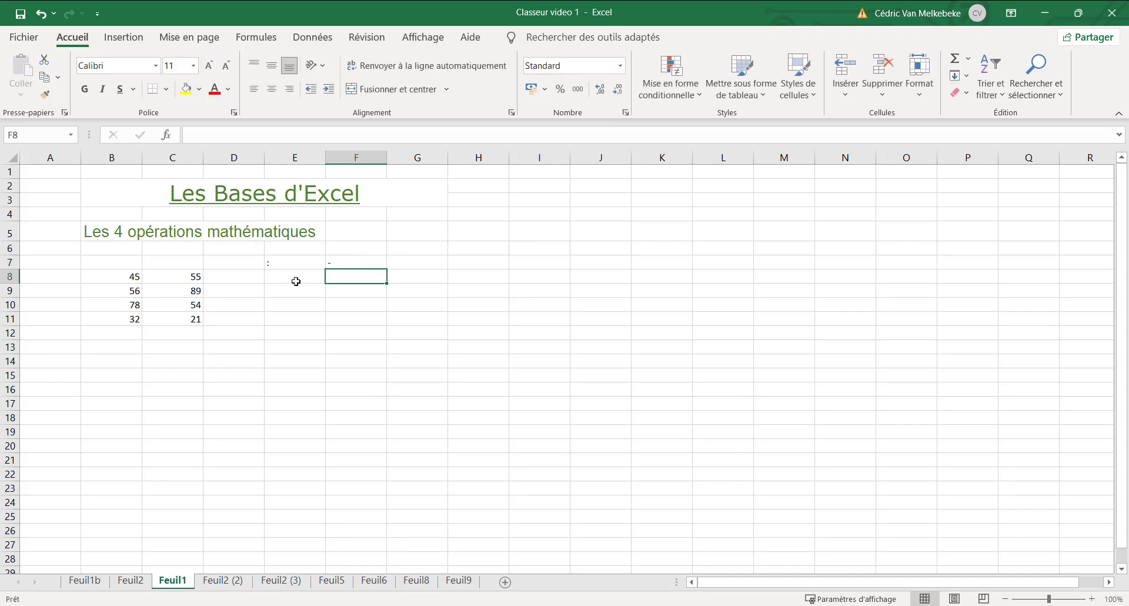
Step: Divide the first pair of numbers in E8 with the formula =B8/C8
left_click(296, 281)
left_click(293, 290)
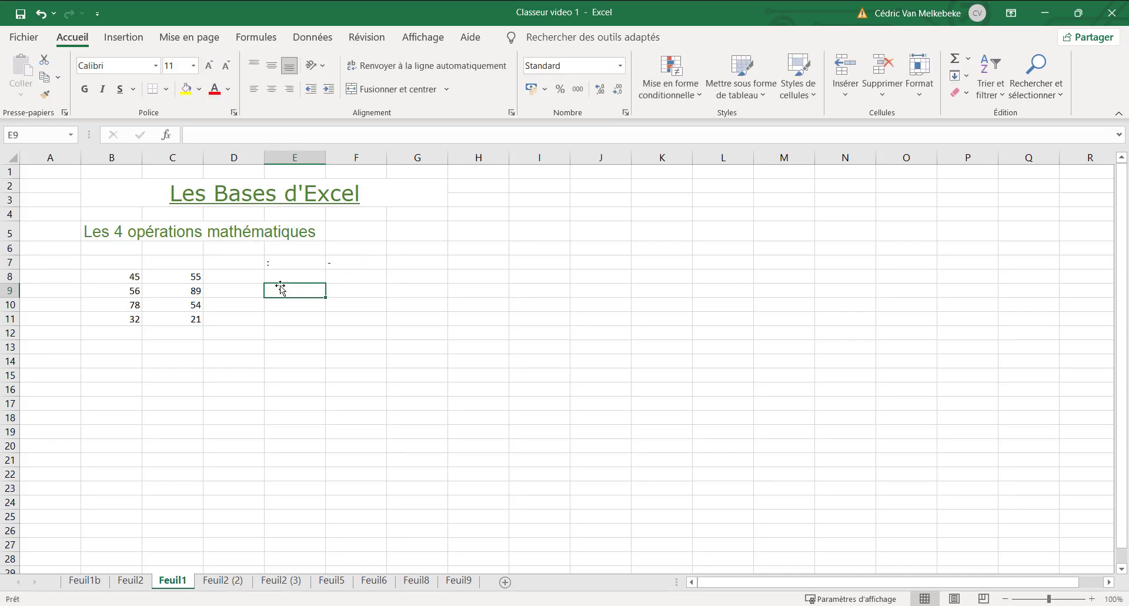
left_click(285, 282)
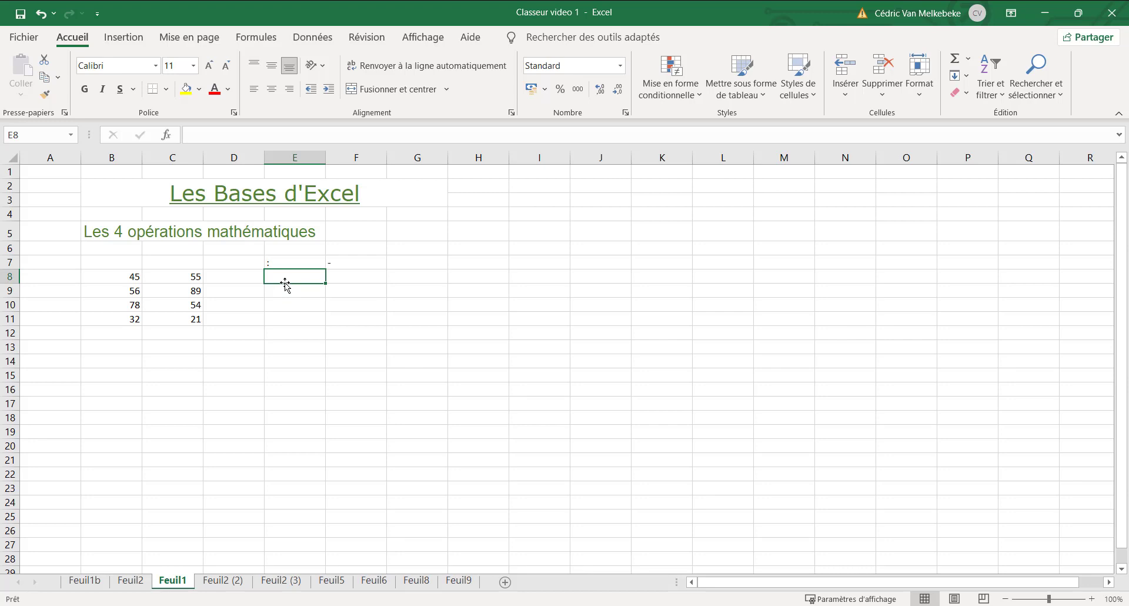
type("=")
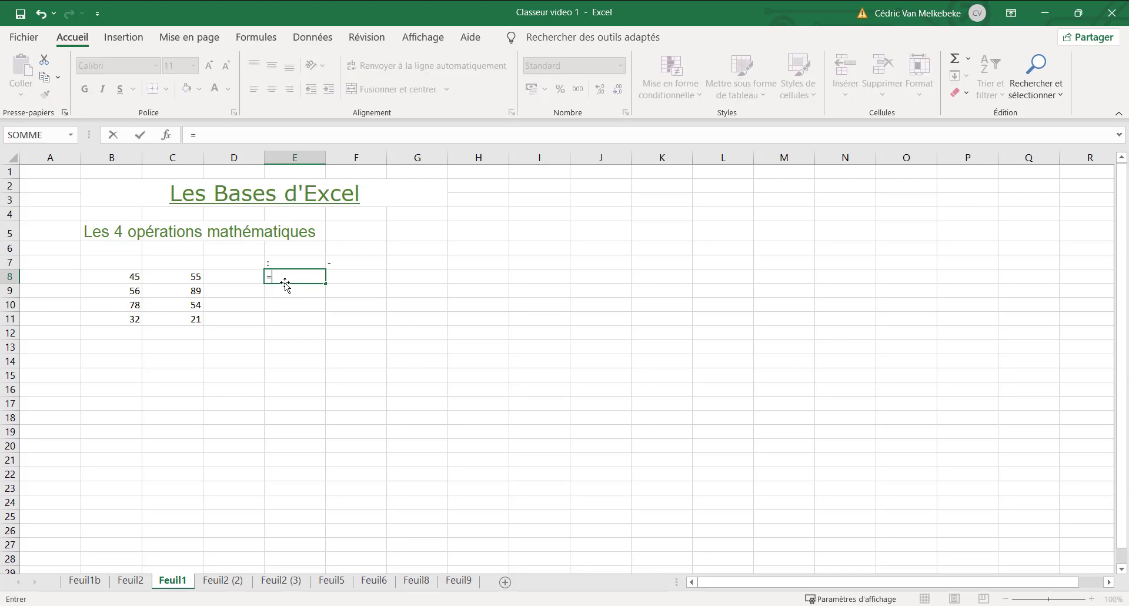
left_click(135, 273)
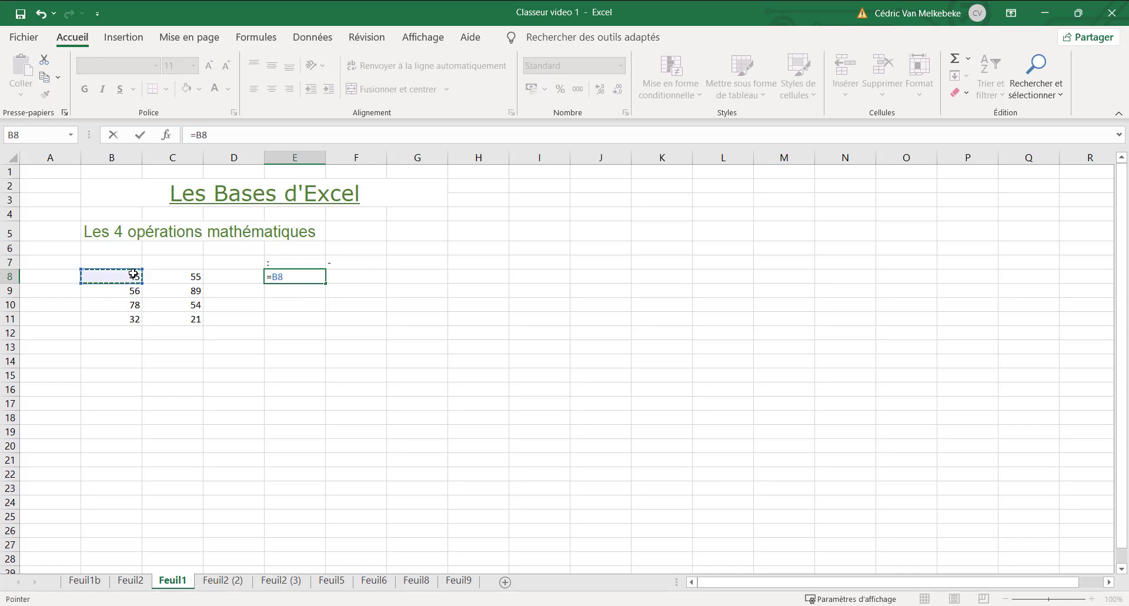
type("23/")
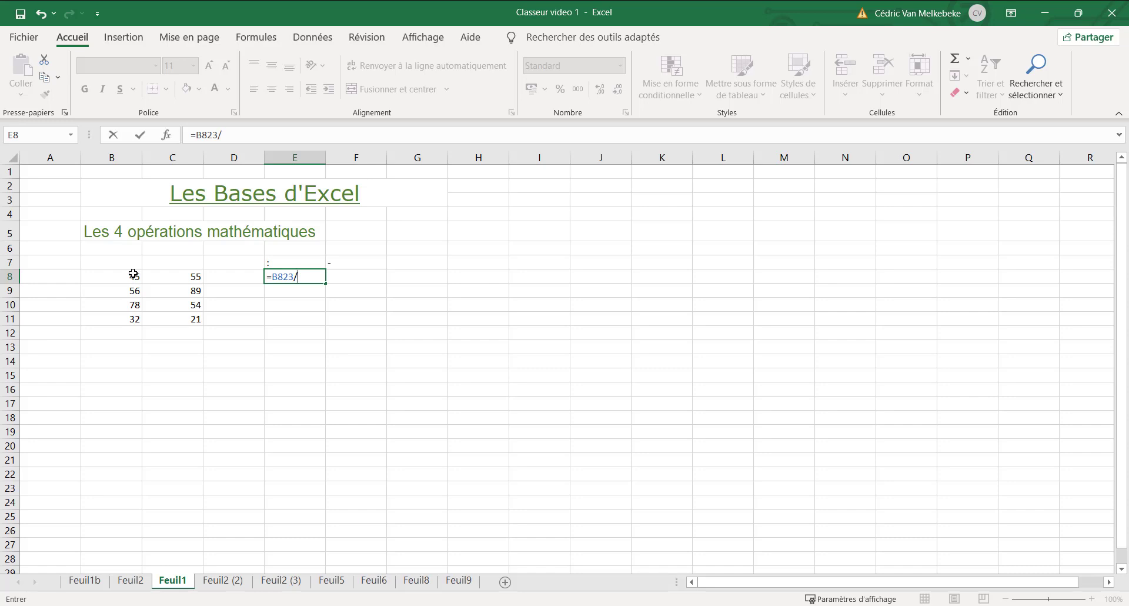
left_click(296, 277)
key("BackSpace")
key("BackSpace")
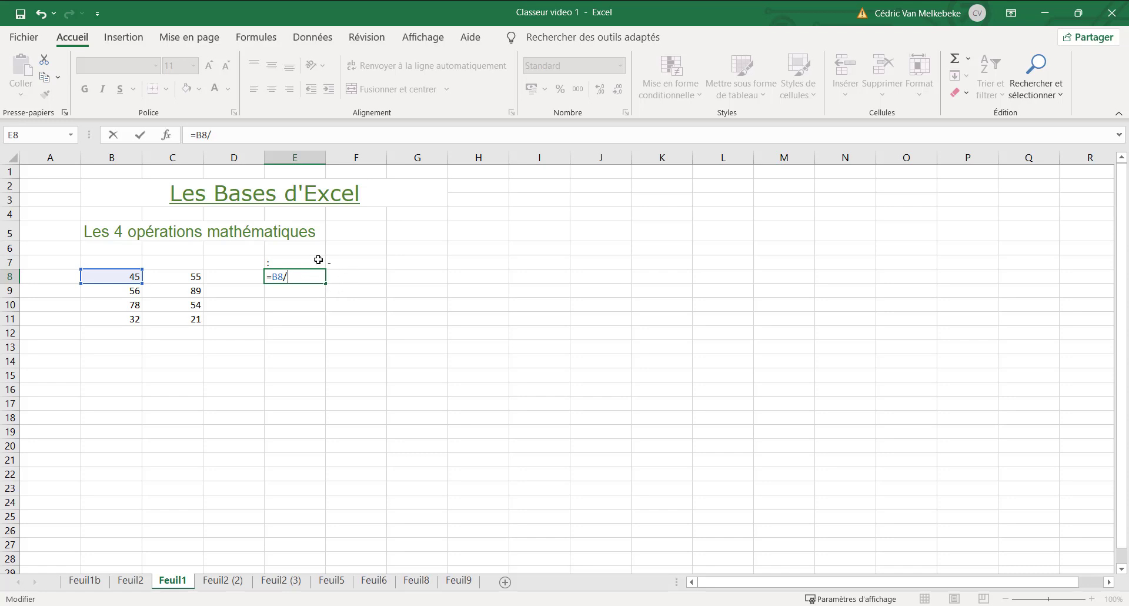
left_click(198, 276)
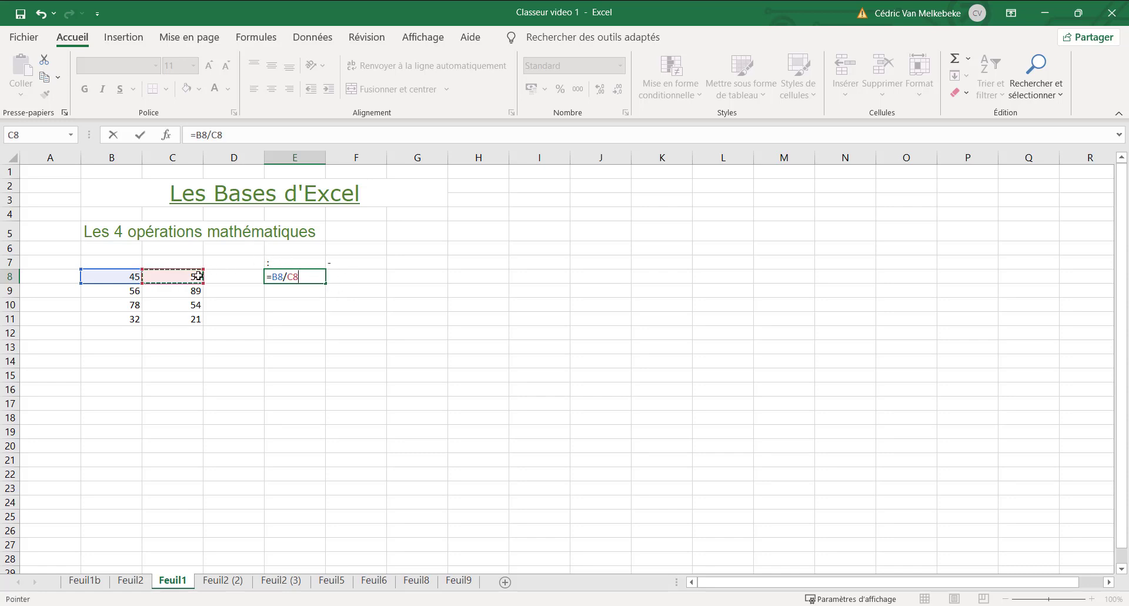
key("Return")
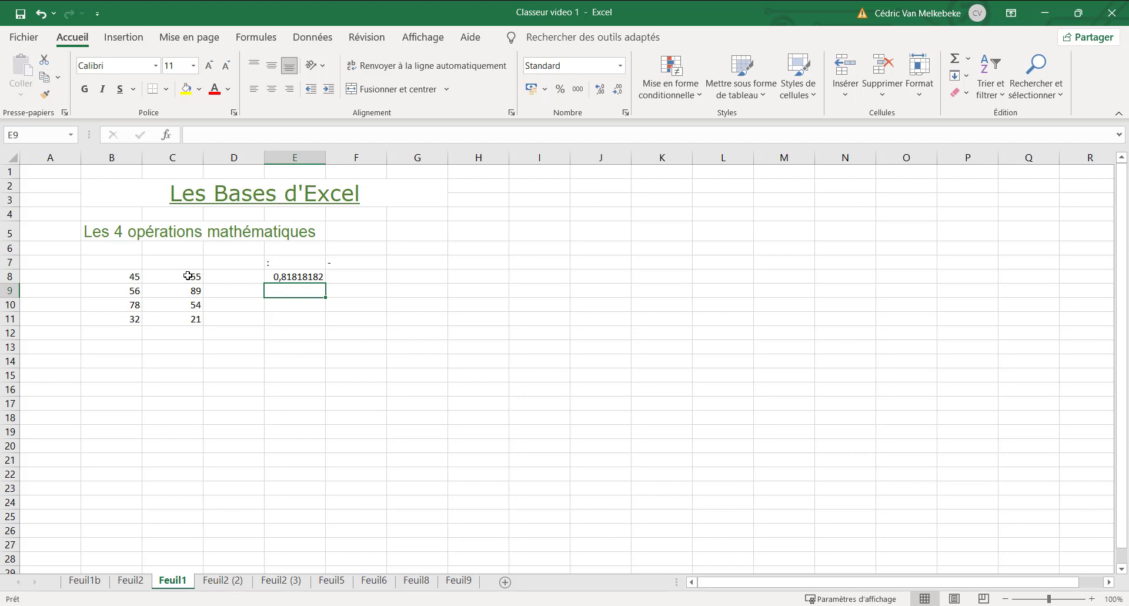
Step: Decrease the decimals shown for the division result in E8 to two places
left_click(307, 277)
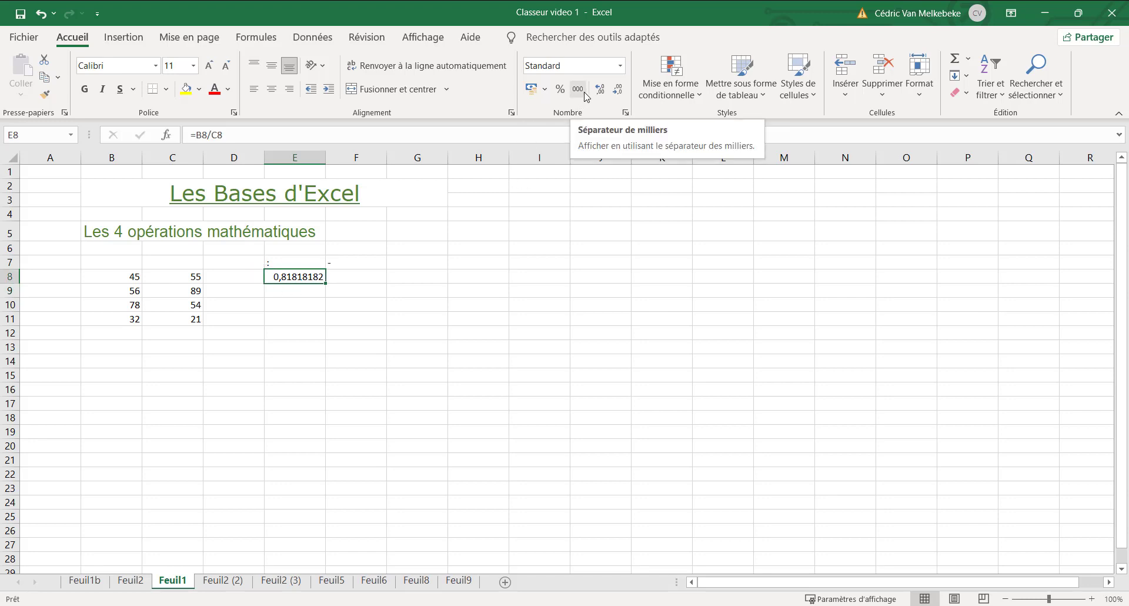
left_click(617, 92)
left_click(618, 94)
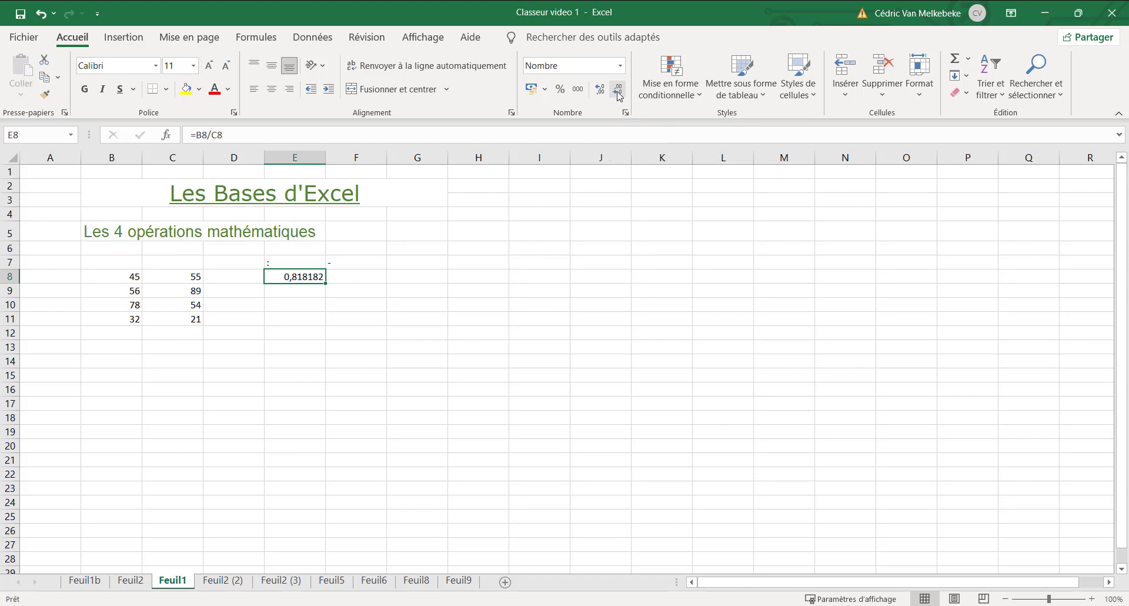
left_click(618, 95)
left_click(619, 95)
left_click(618, 95)
left_click(619, 95)
Step: Increase the decimals shown for the division result in E8 to nine places
left_click(604, 93)
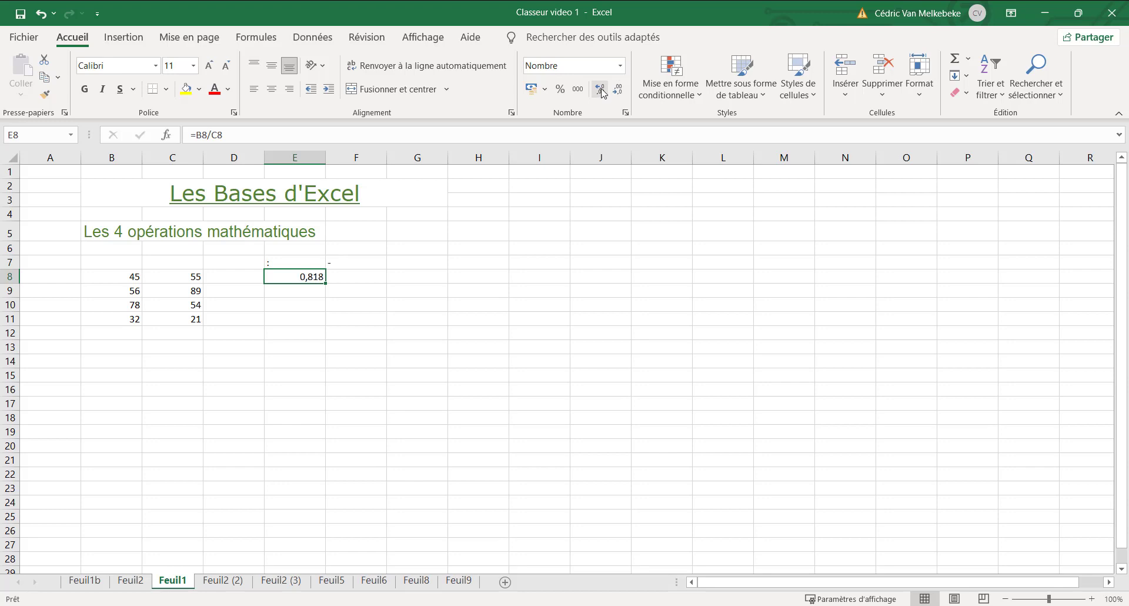
left_click(603, 93)
left_click(603, 93)
left_click(603, 92)
left_click(603, 93)
left_click(604, 93)
left_click(604, 93)
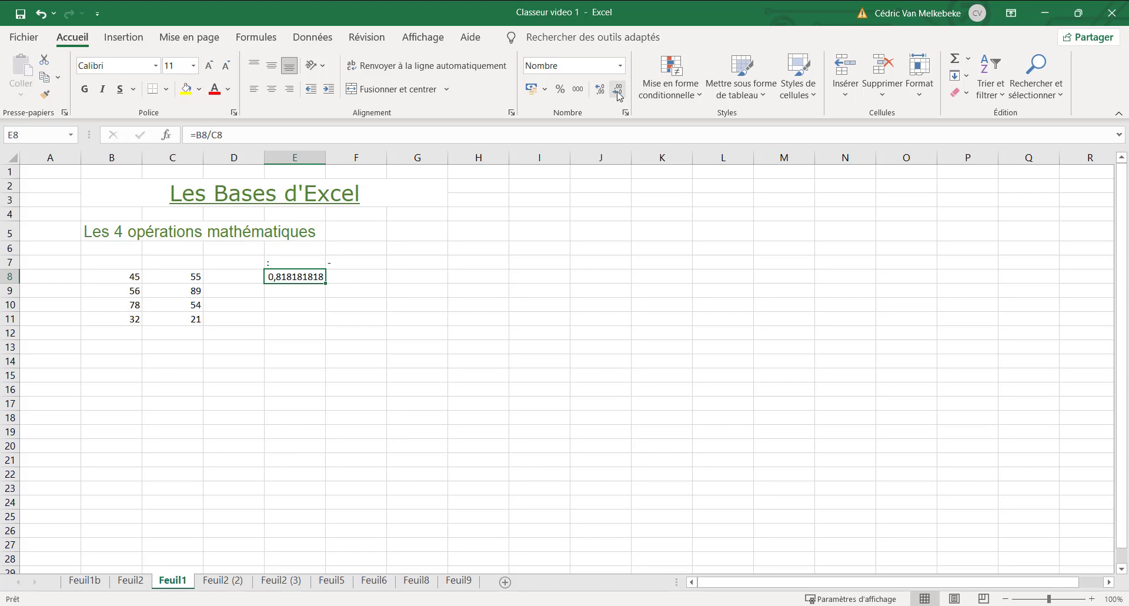
Step: Bring the division result in E8 back down to two decimal places
left_click(618, 94)
left_click(619, 92)
left_click(618, 92)
left_click(618, 92)
left_click(618, 93)
left_click(619, 92)
left_click(619, 93)
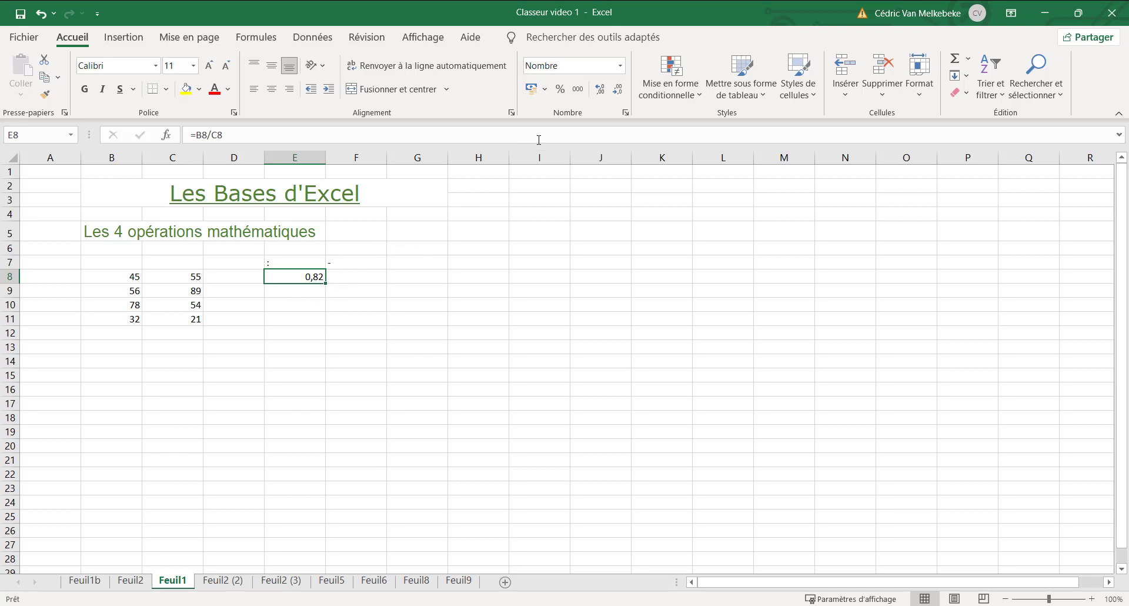
Step: Apply the percentage format to the division result in E8, and view the other available number formats
left_click(561, 91)
left_click(621, 66)
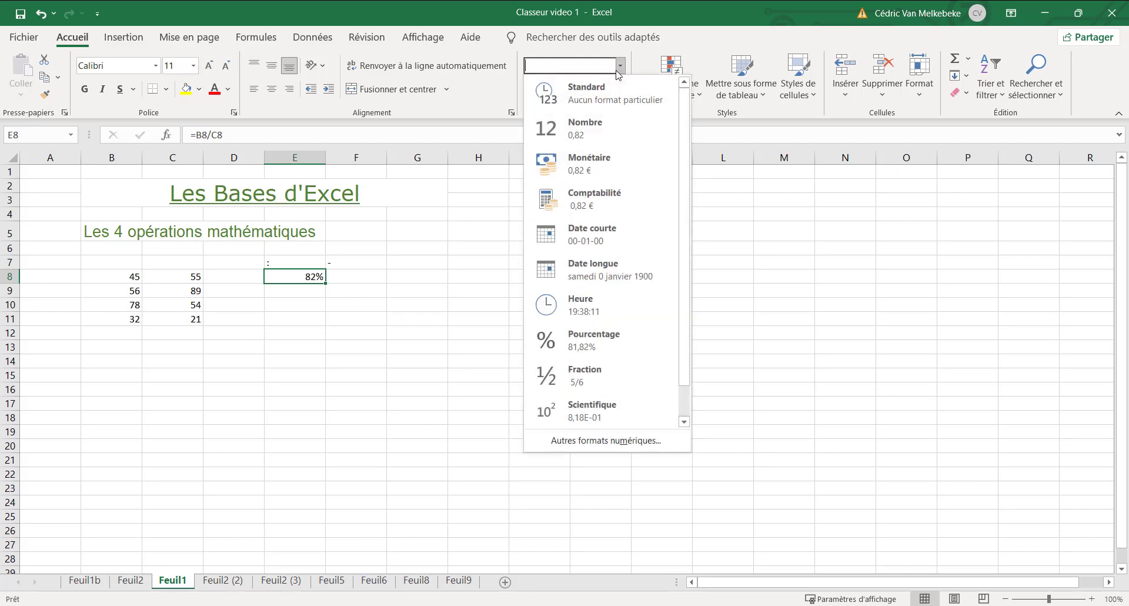
left_click(615, 71)
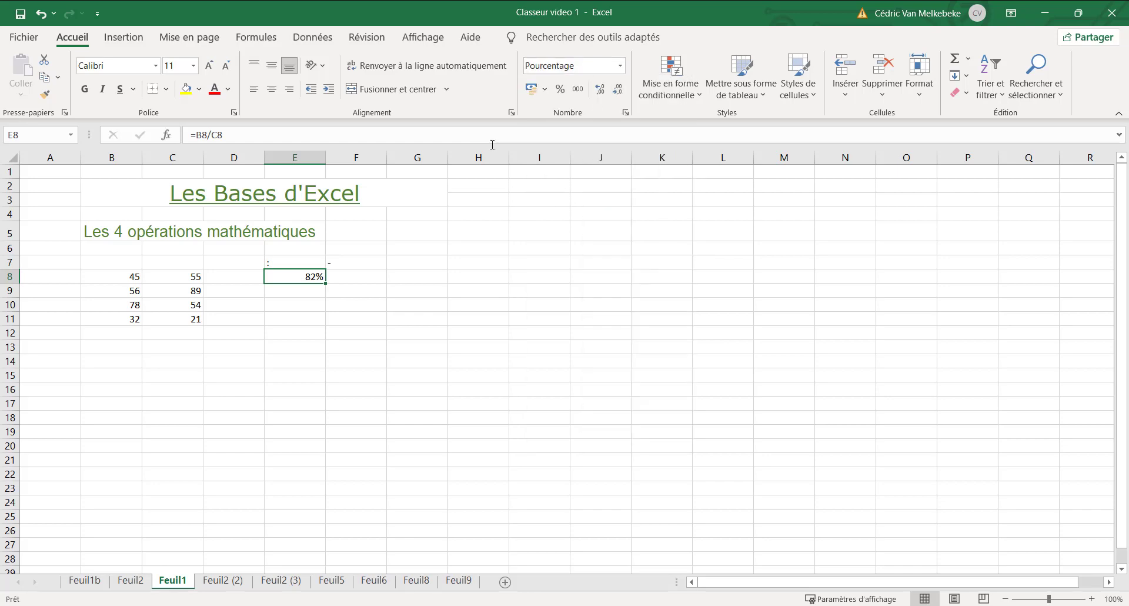
Step: Fill the division formula from E8 down to E11 and check the copied formula in E9
left_click(285, 289)
left_click(300, 277)
left_click_drag(327, 283, 318, 328)
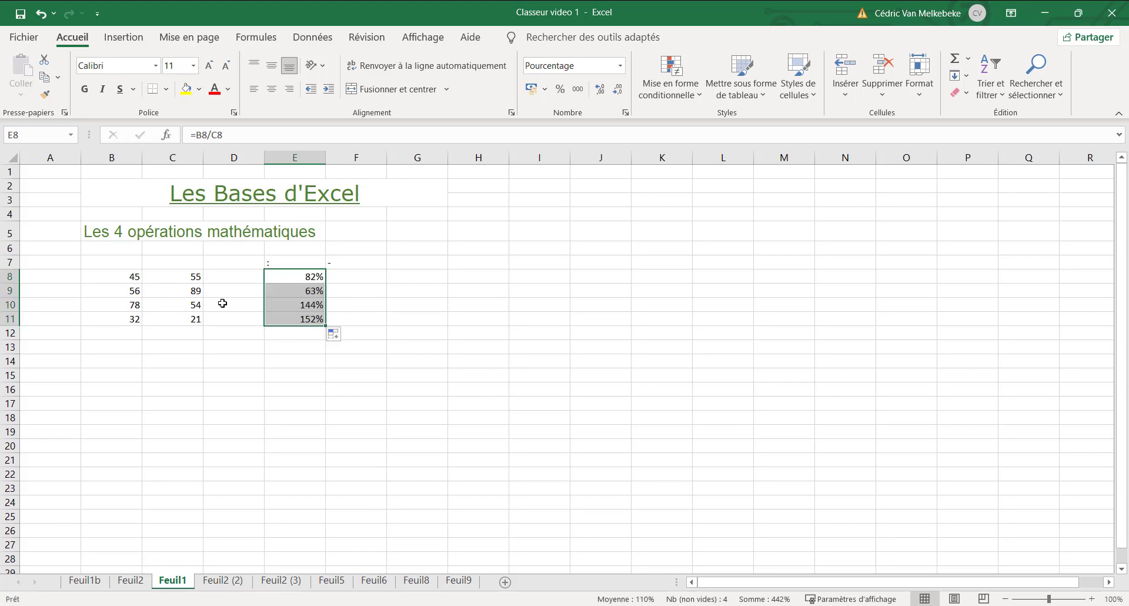
left_click_drag(174, 297, 112, 321)
left_click(245, 358)
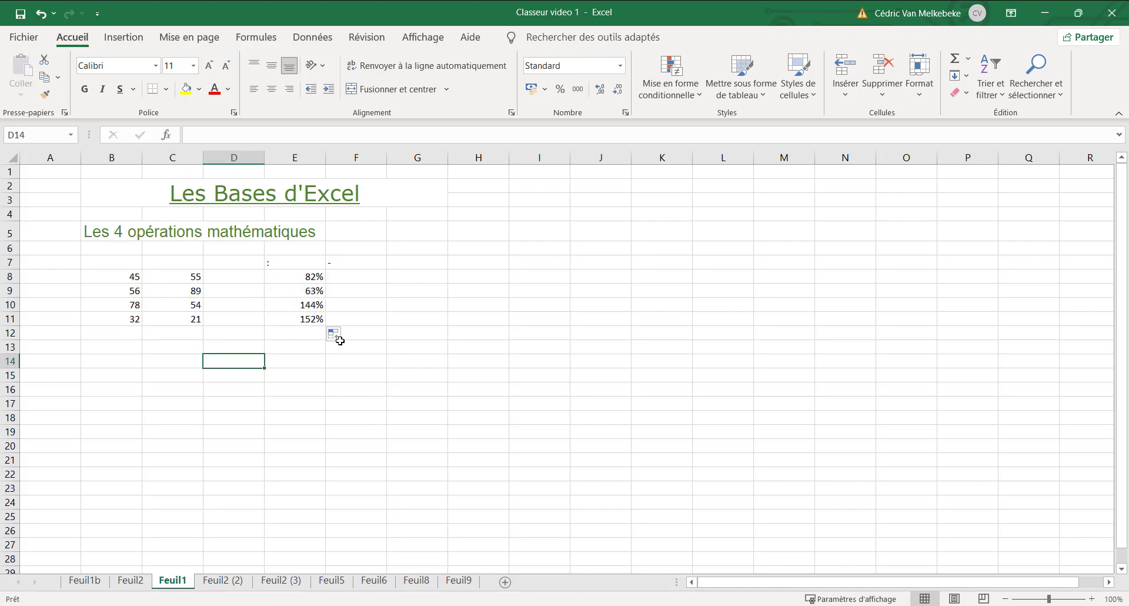
left_click(312, 295)
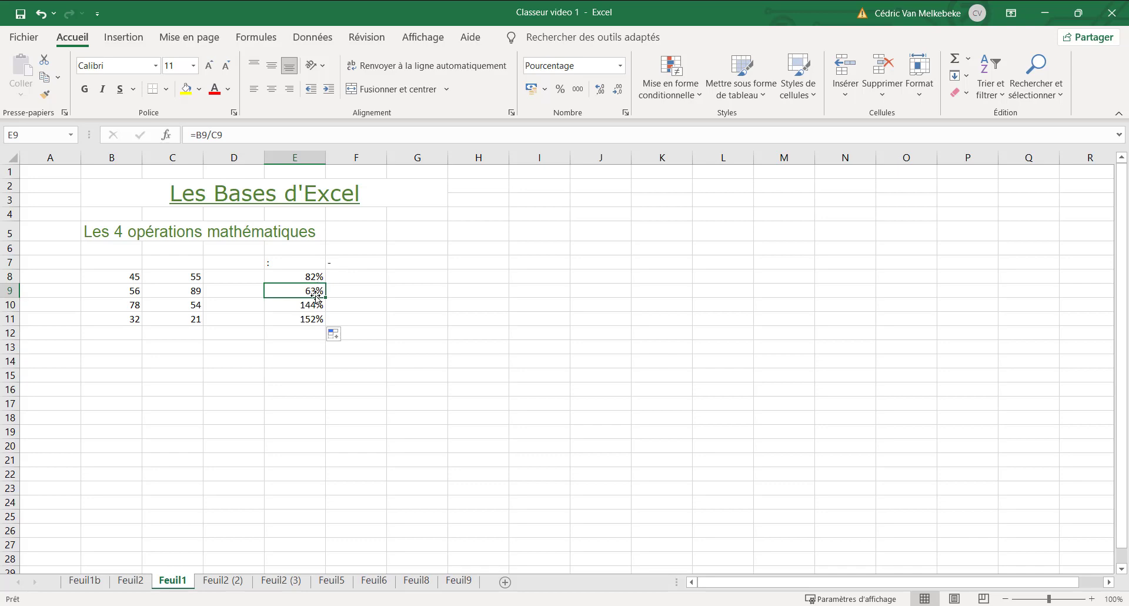
Step: Apply the Nombre format to the division results in E8:E11, and deselect the range
left_click_drag(313, 276, 312, 318)
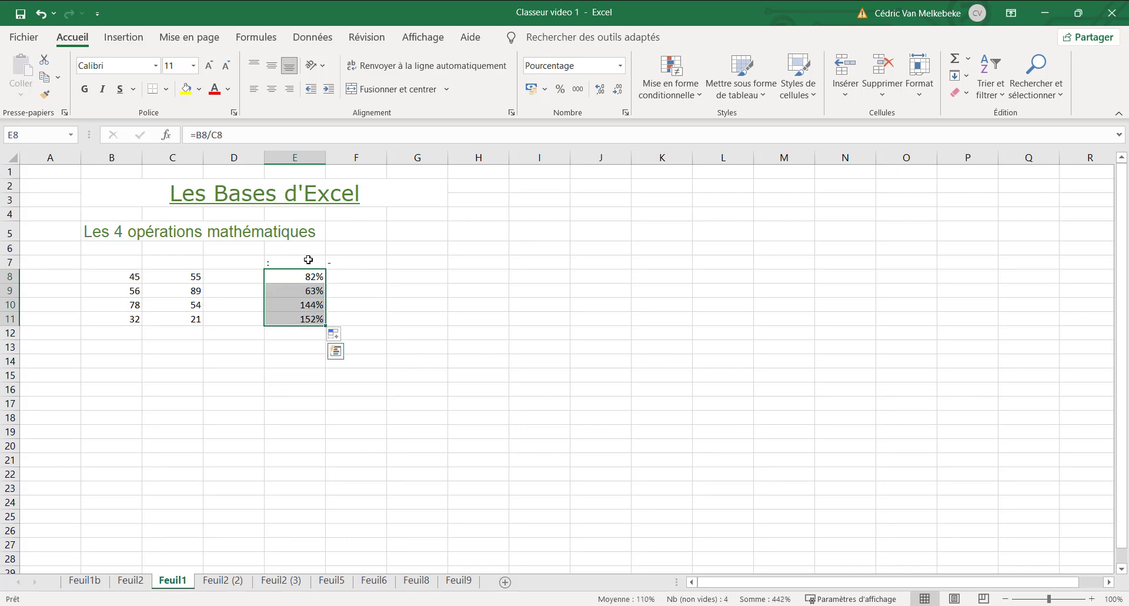
left_click(621, 66)
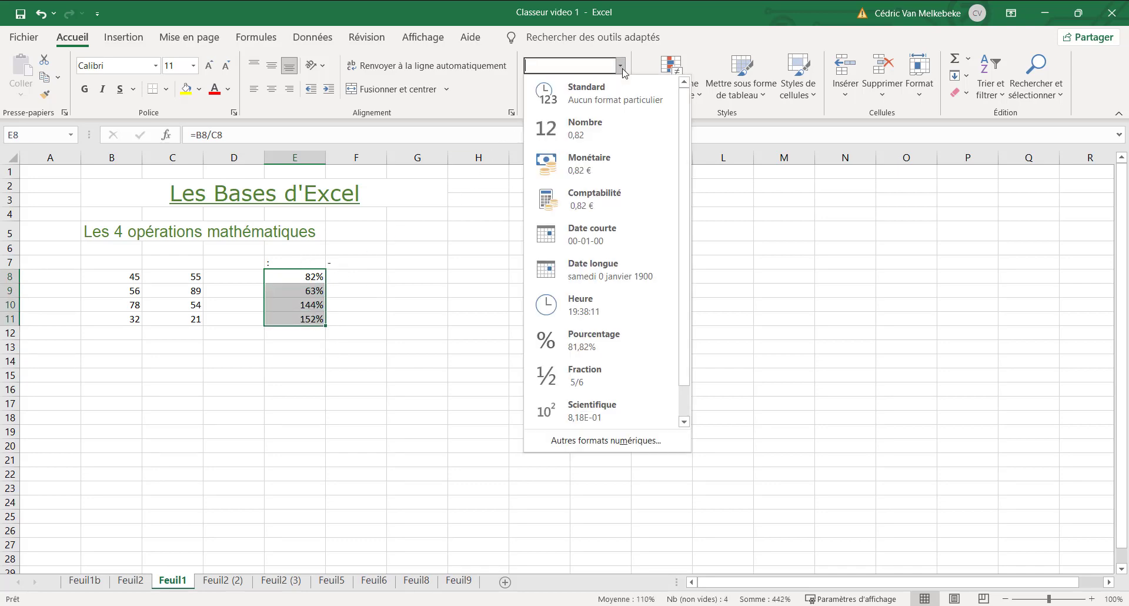
left_click(588, 120)
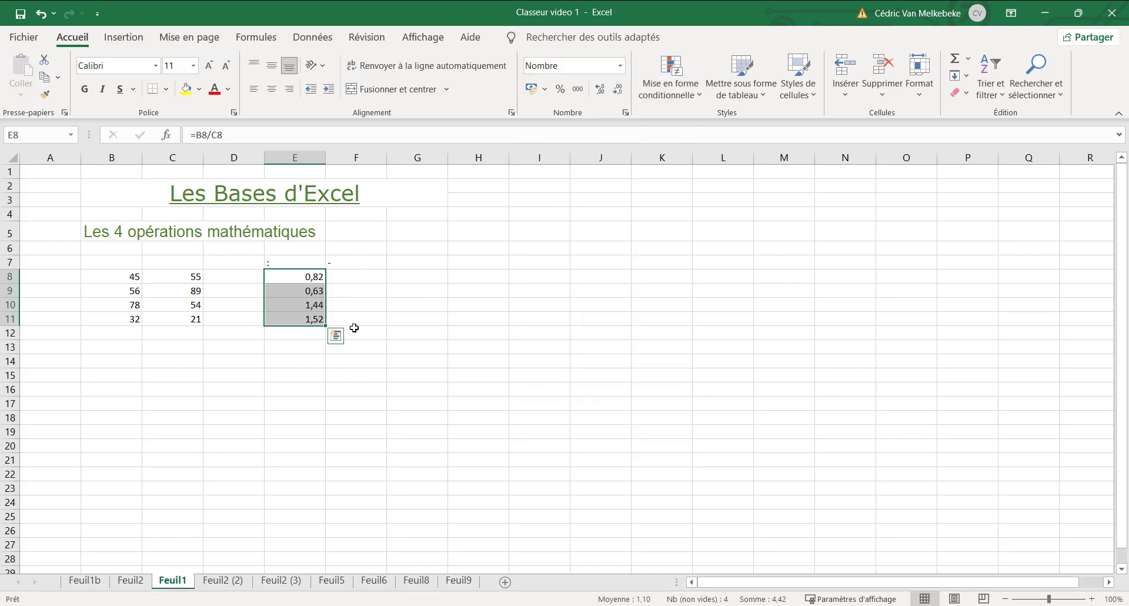
left_click(321, 375)
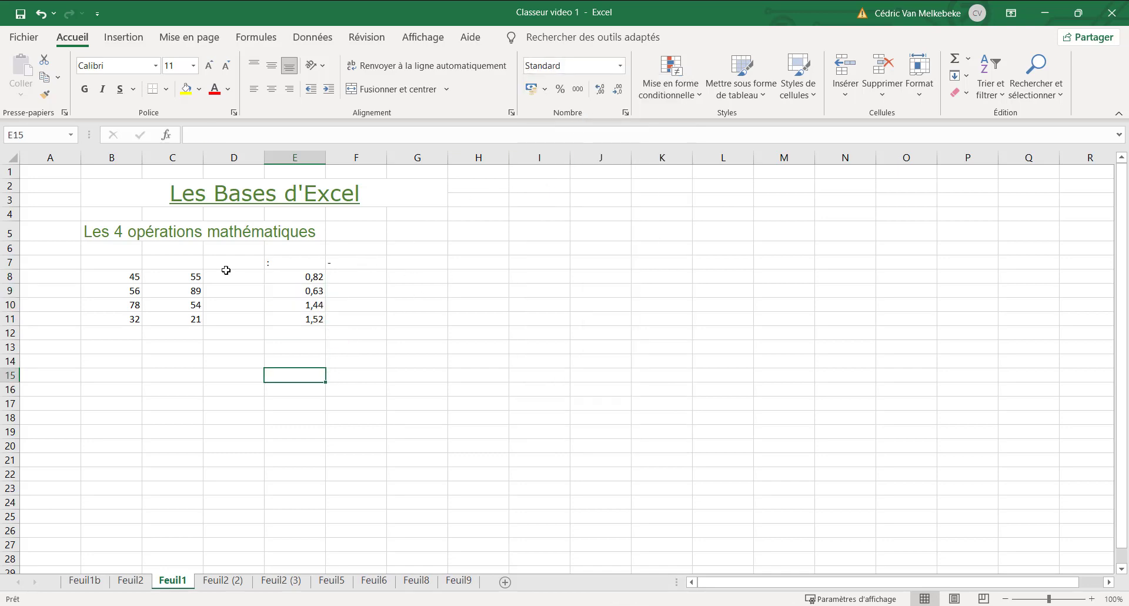
Step: Enter the subtraction formula =B8-C8 in F8, under the minus sign heading
left_click(348, 282)
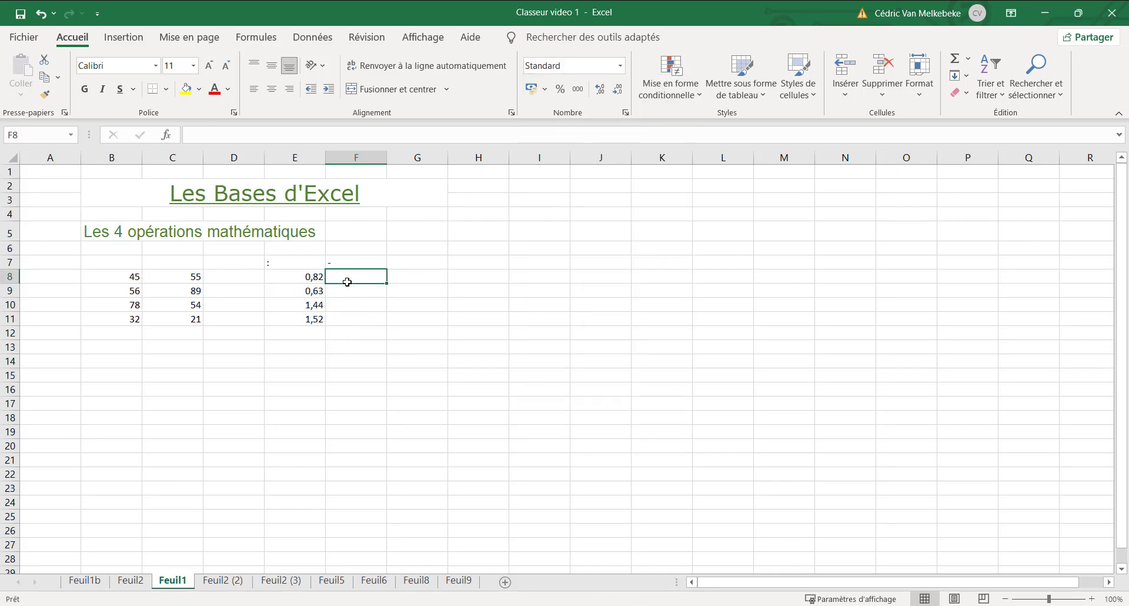
type("=")
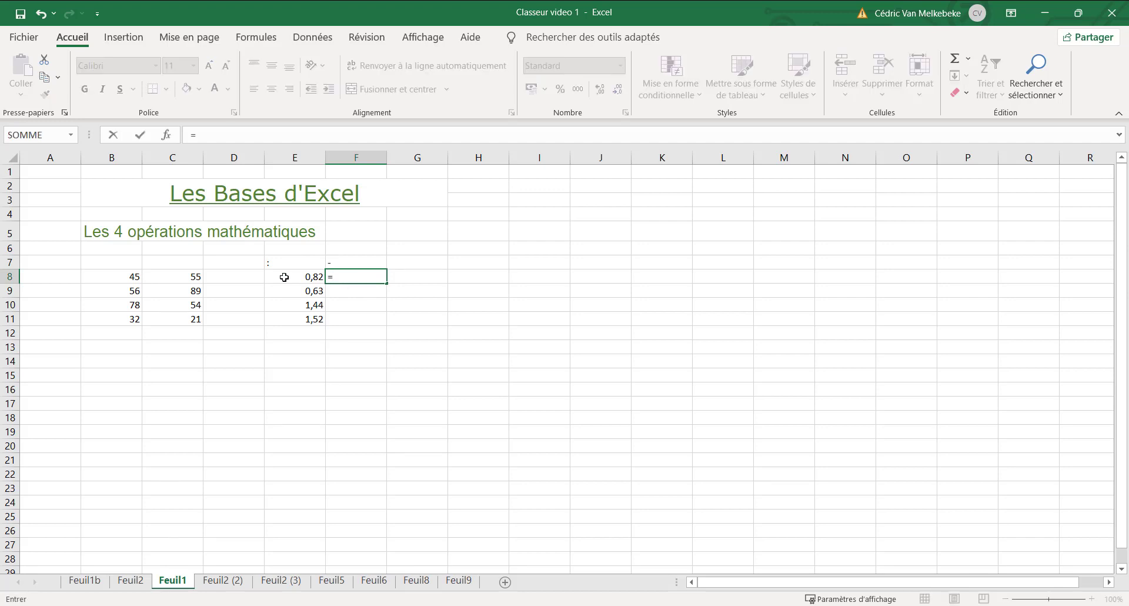
left_click(133, 276)
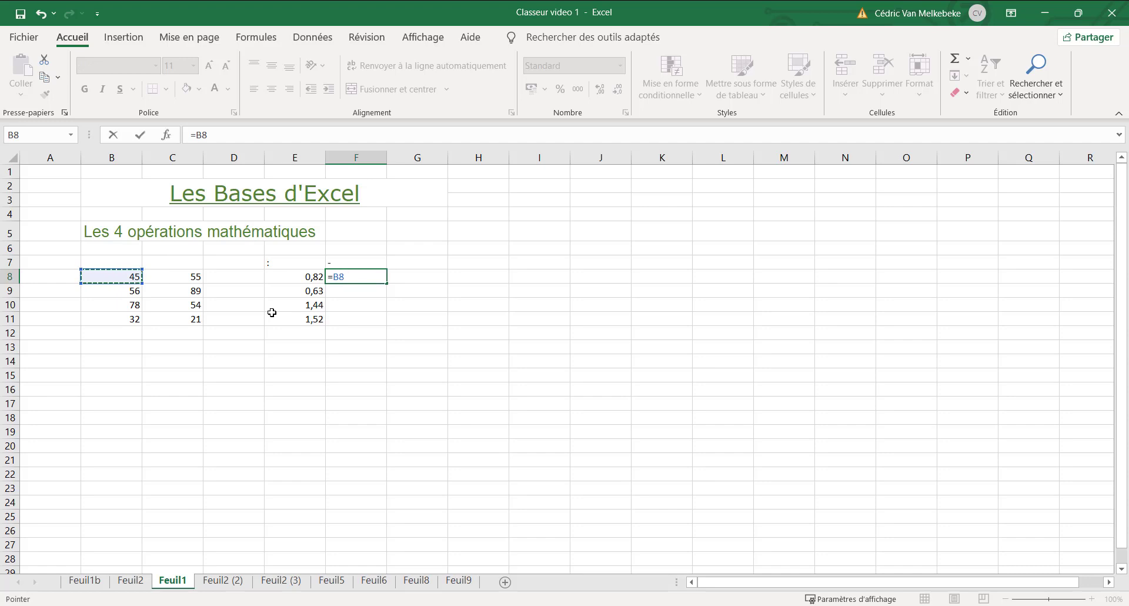
type("-")
left_click(190, 280)
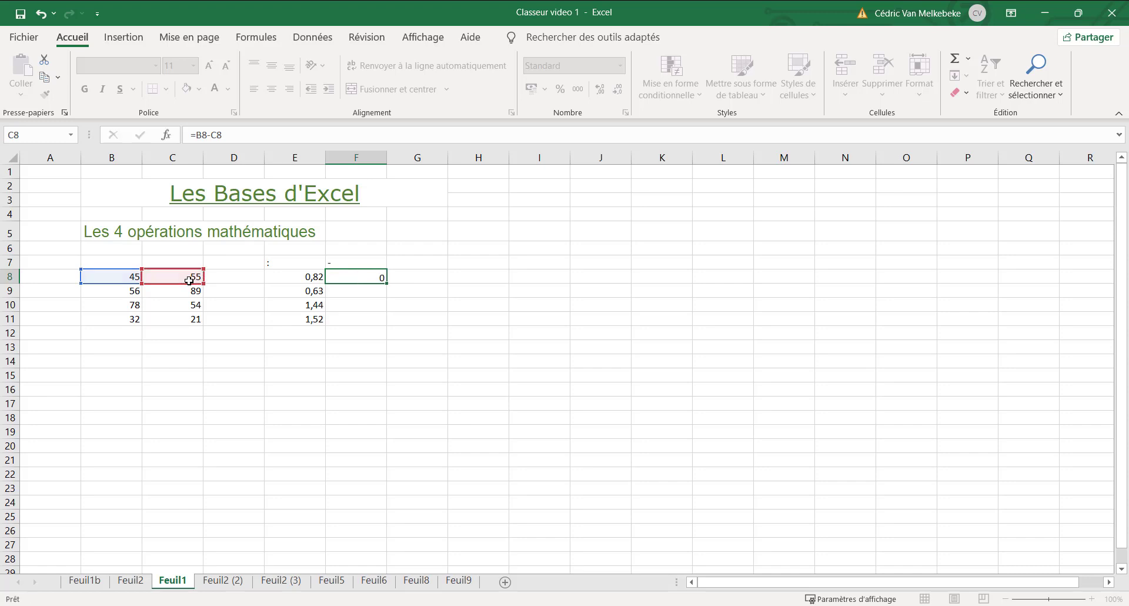
key("Return")
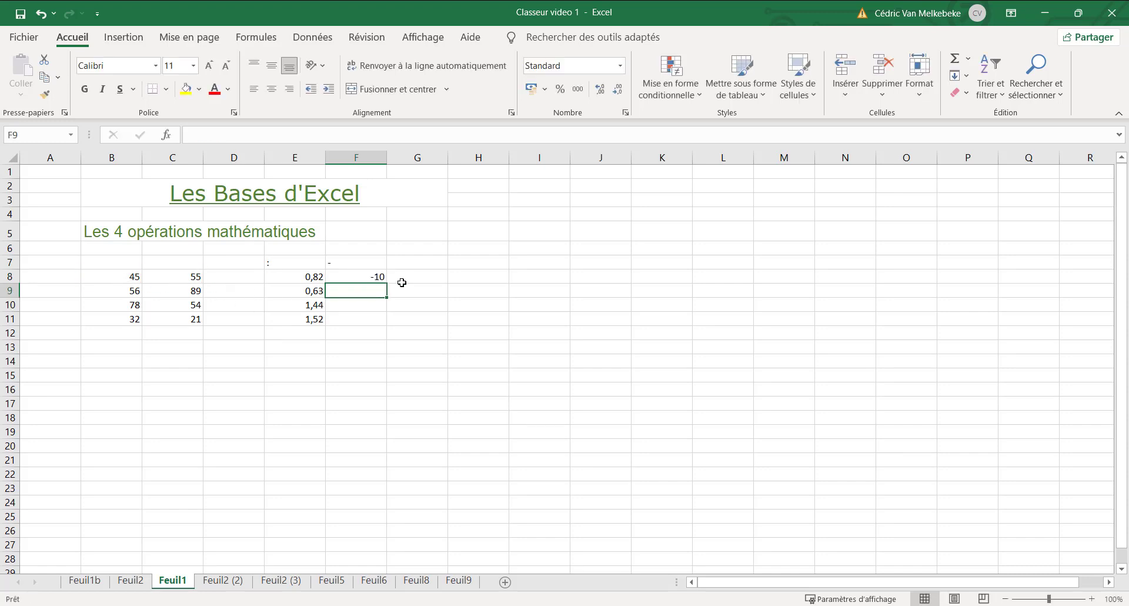
Step: Fill the subtraction formula from F8 down the column alongside the remaining data rows
left_click(383, 278)
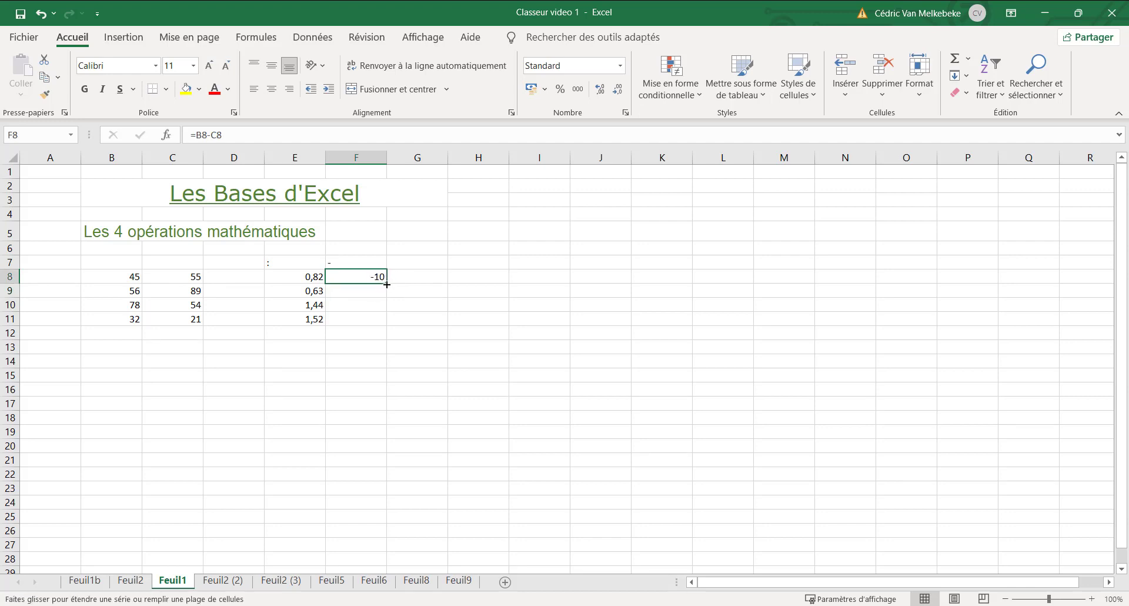
Step: Fill the subtraction formula from F8 down through F12 and look over the filled cells
left_click_drag(386, 285, 374, 339)
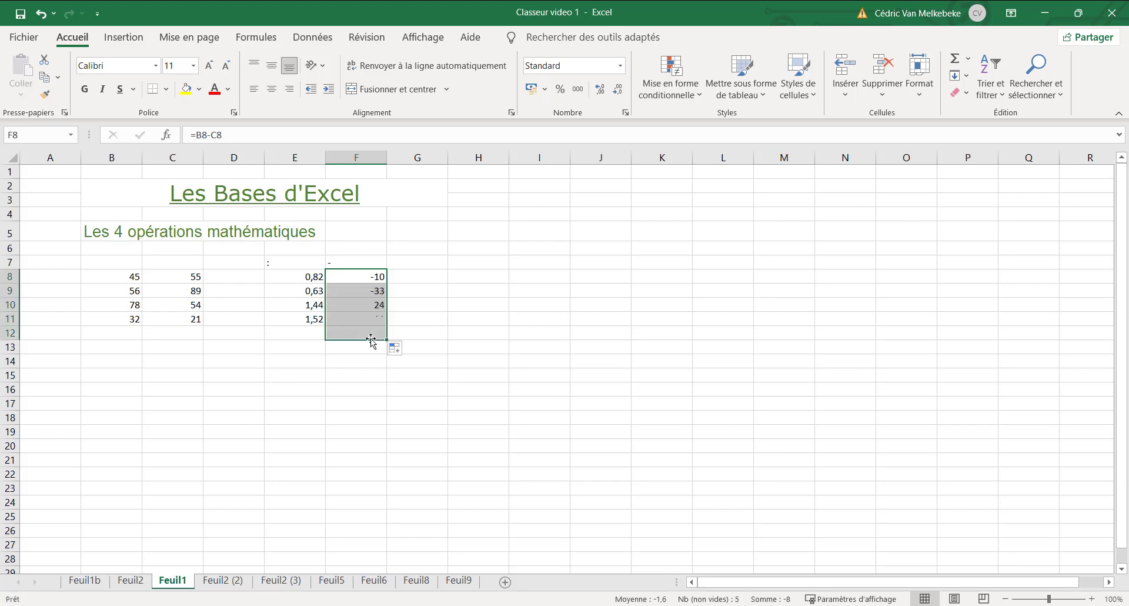
left_click(368, 370)
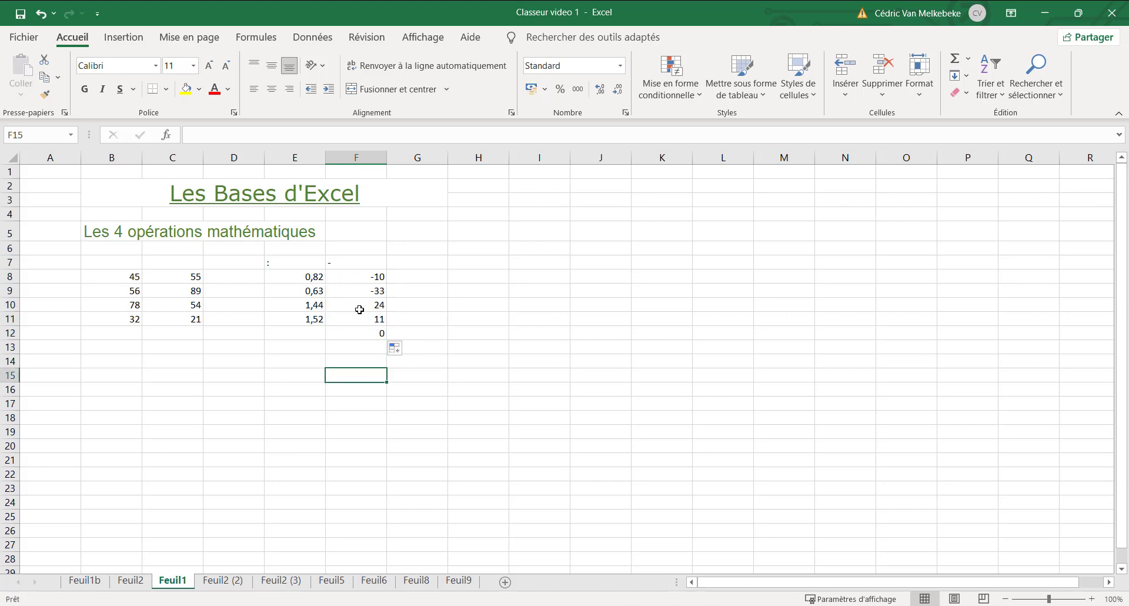
left_click(372, 276)
left_click_drag(371, 276, 377, 320)
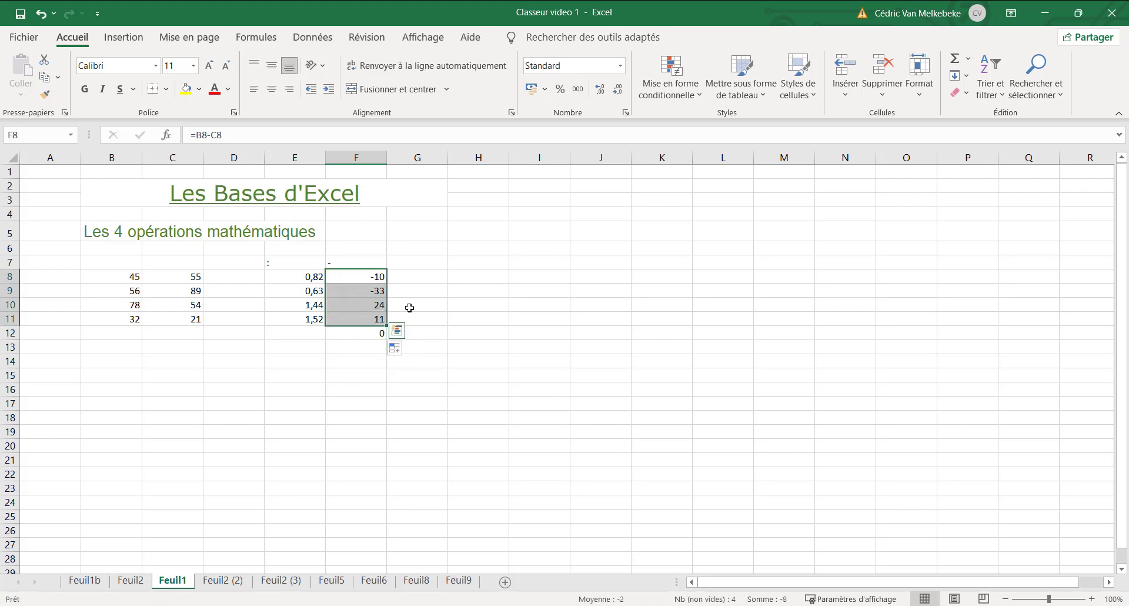
left_click(333, 357)
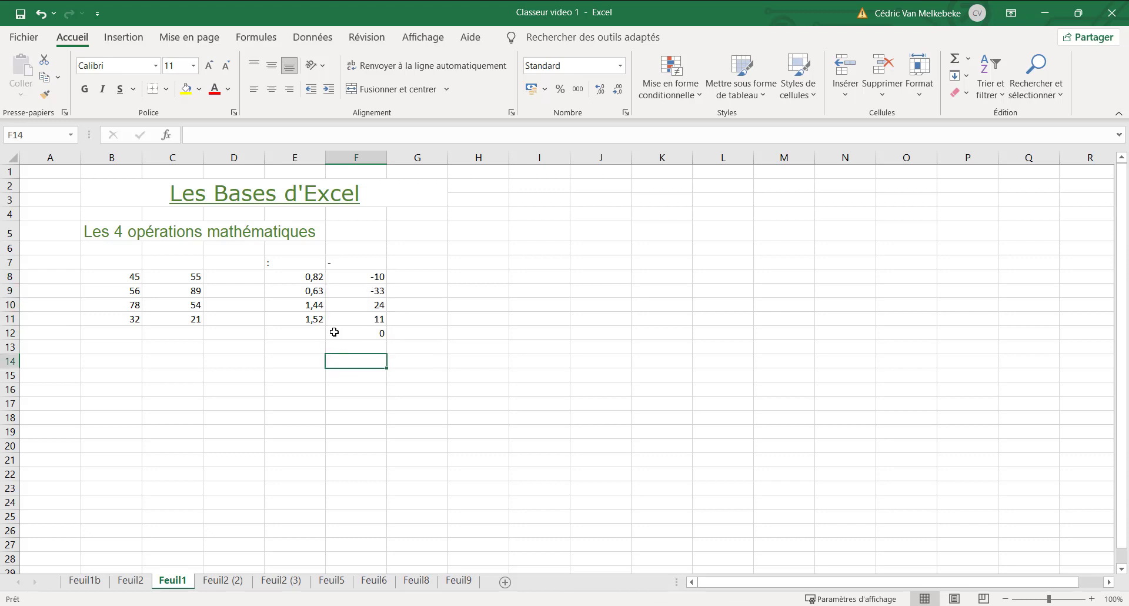
Step: Enter "+" as the addition column header in cell G7
left_click(423, 264)
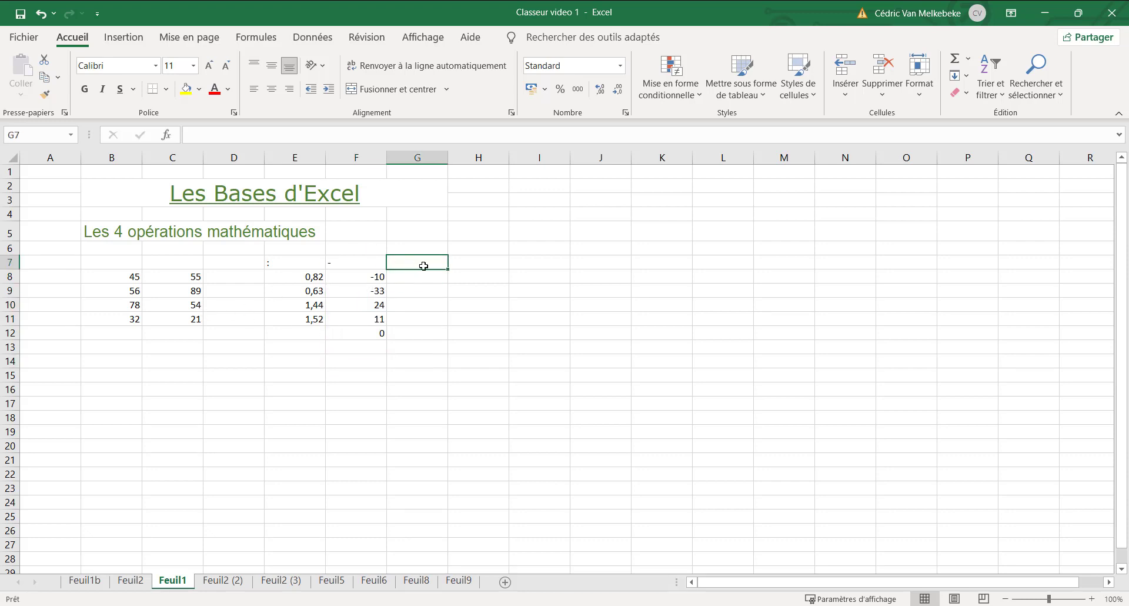
type("=")
key("BackSpace")
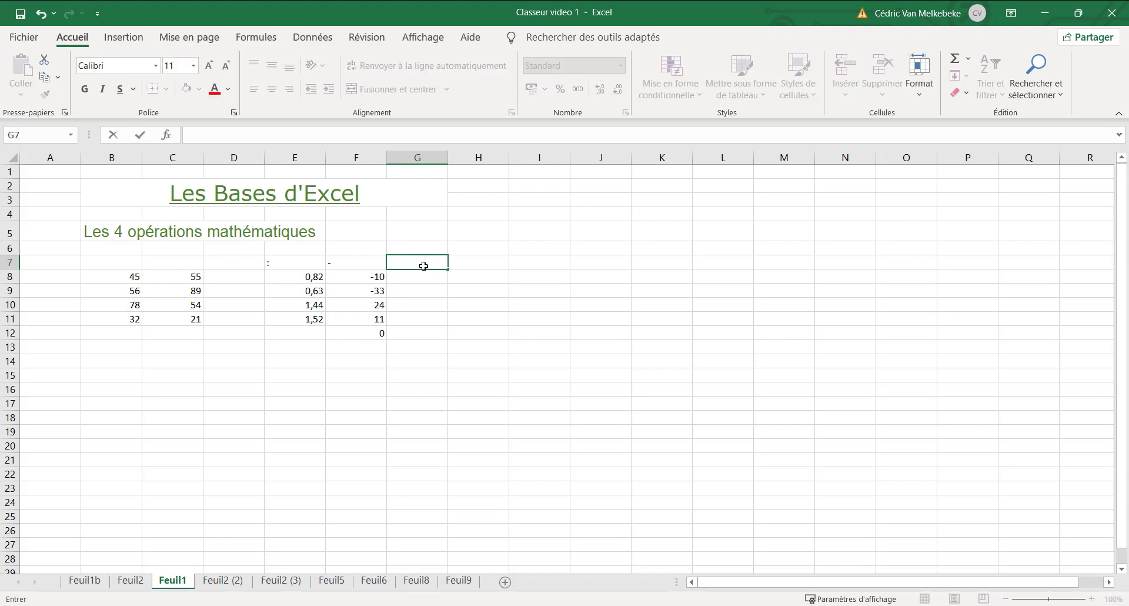
type("+")
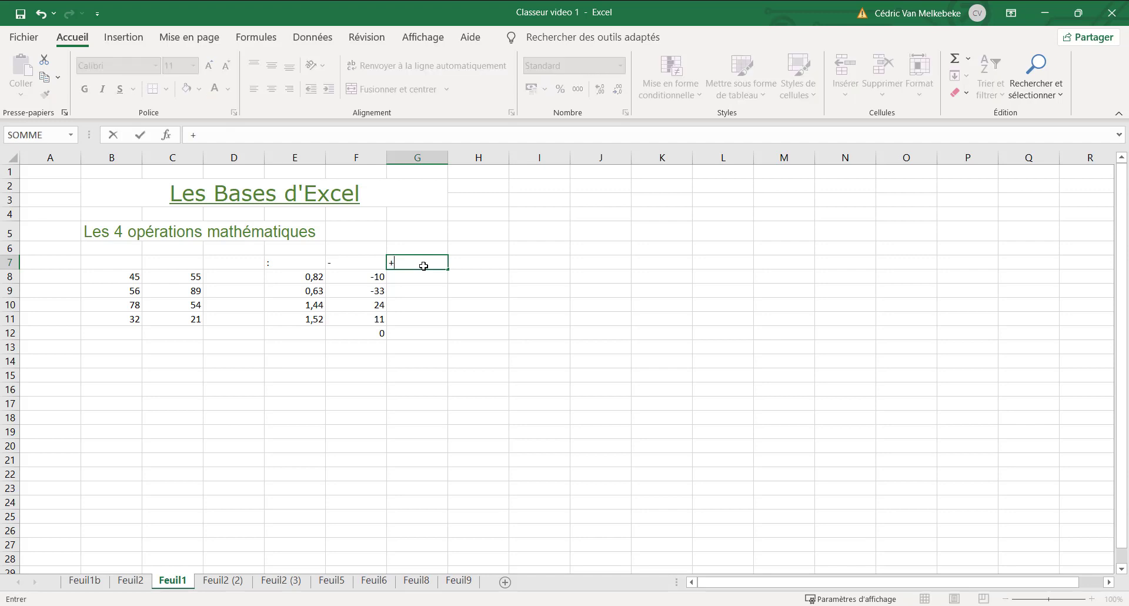
key("Right")
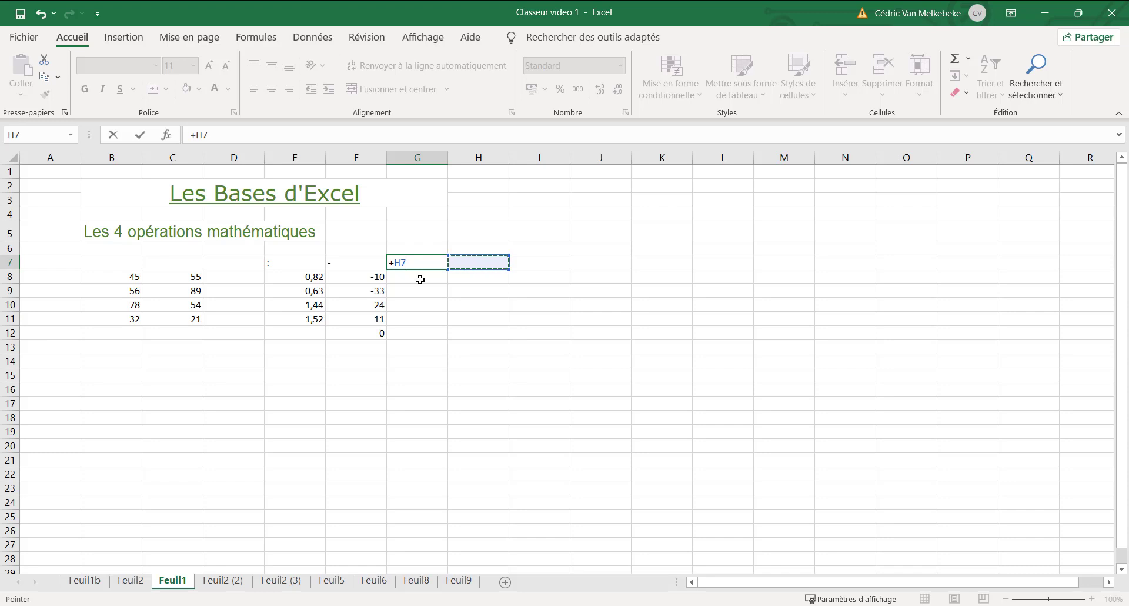
key("BackSpace")
key("BackSpace")
key("Return")
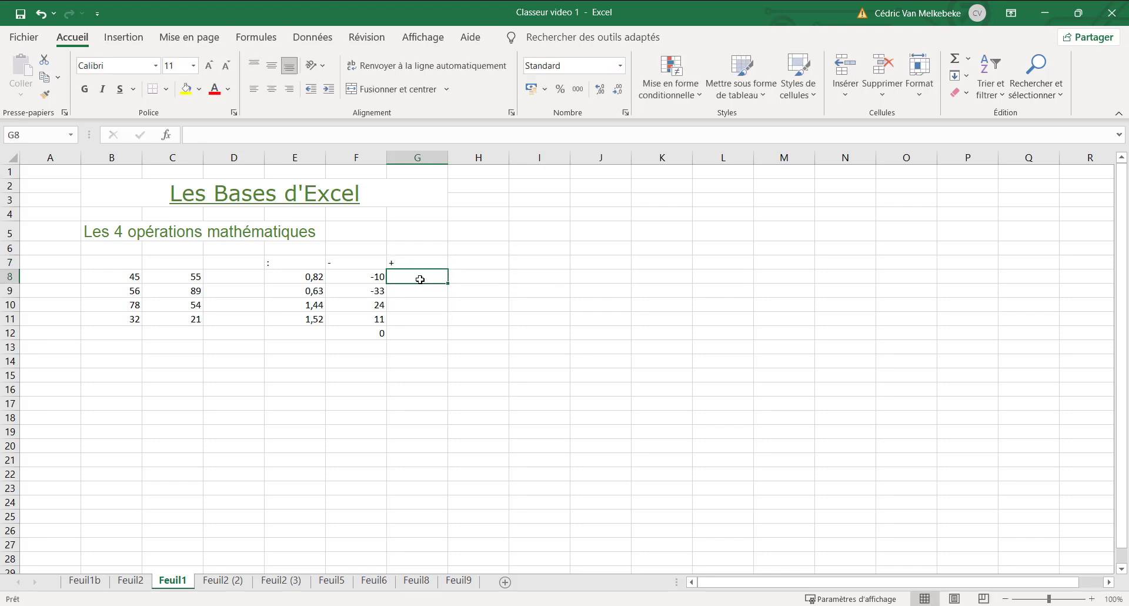
Step: Enter "*" as the multiplication column header in cell H7
left_click(497, 264)
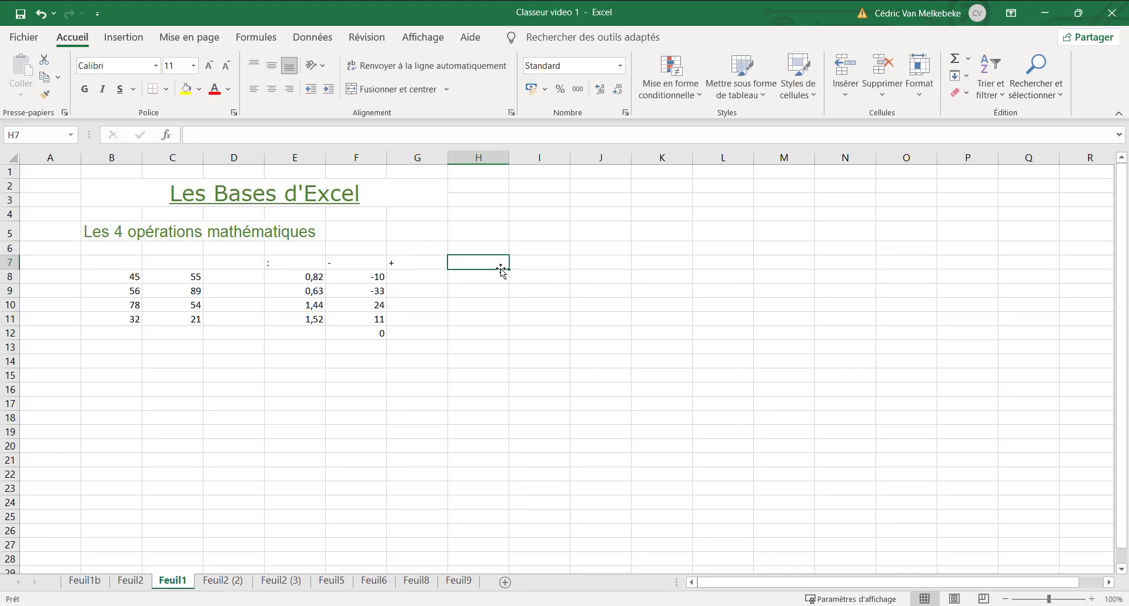
type("$")
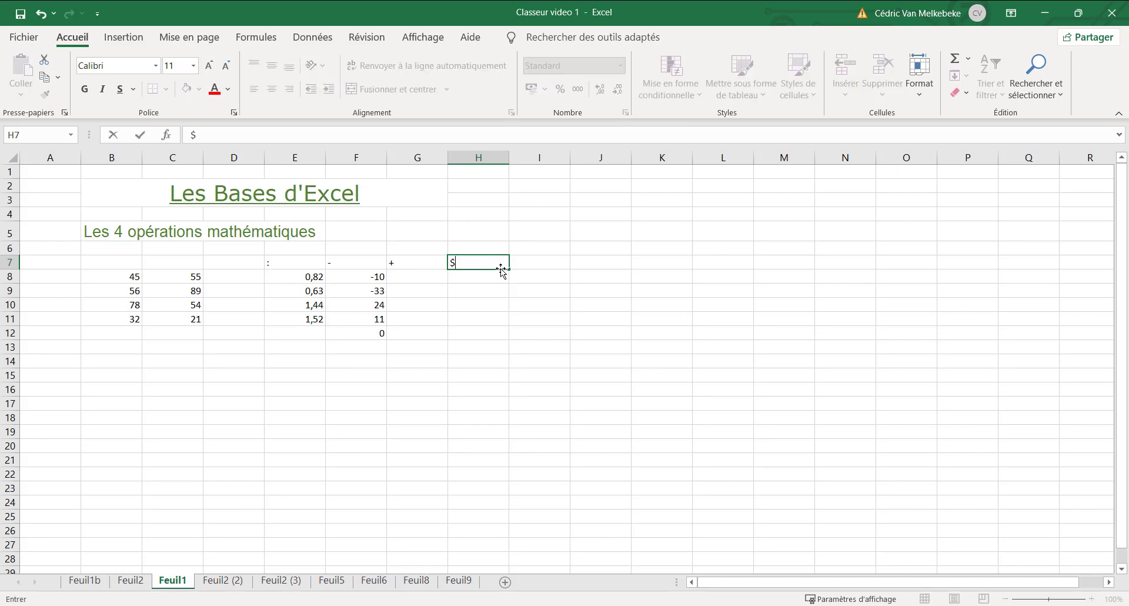
key("BackSpace")
type("*")
key("Return")
Step: Enter the addition formula =B8+C8 in cell G8
left_click(431, 277)
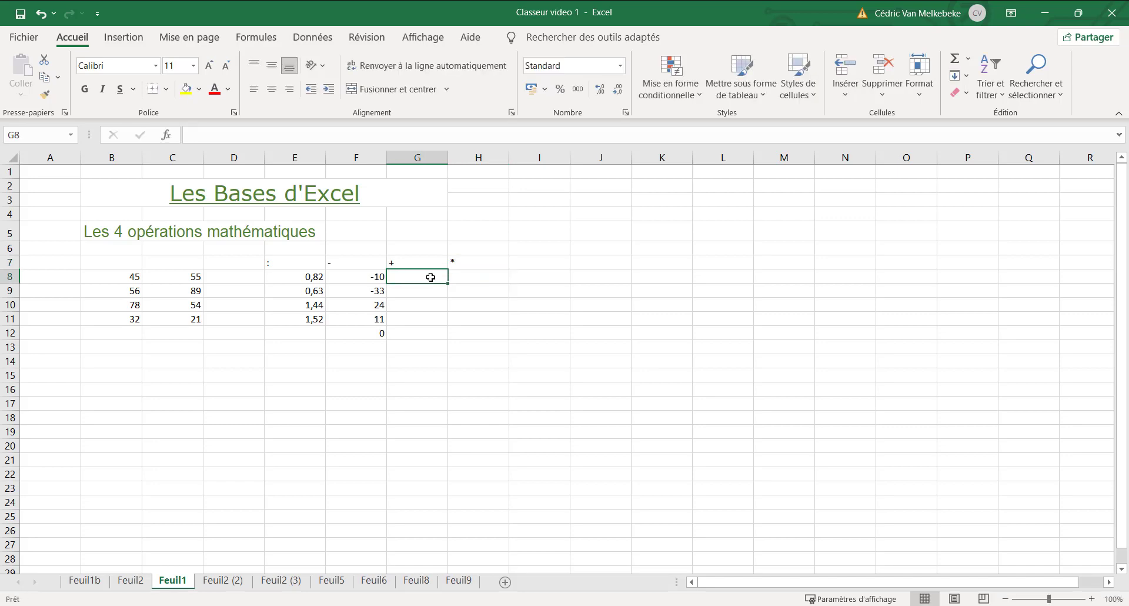
type("=")
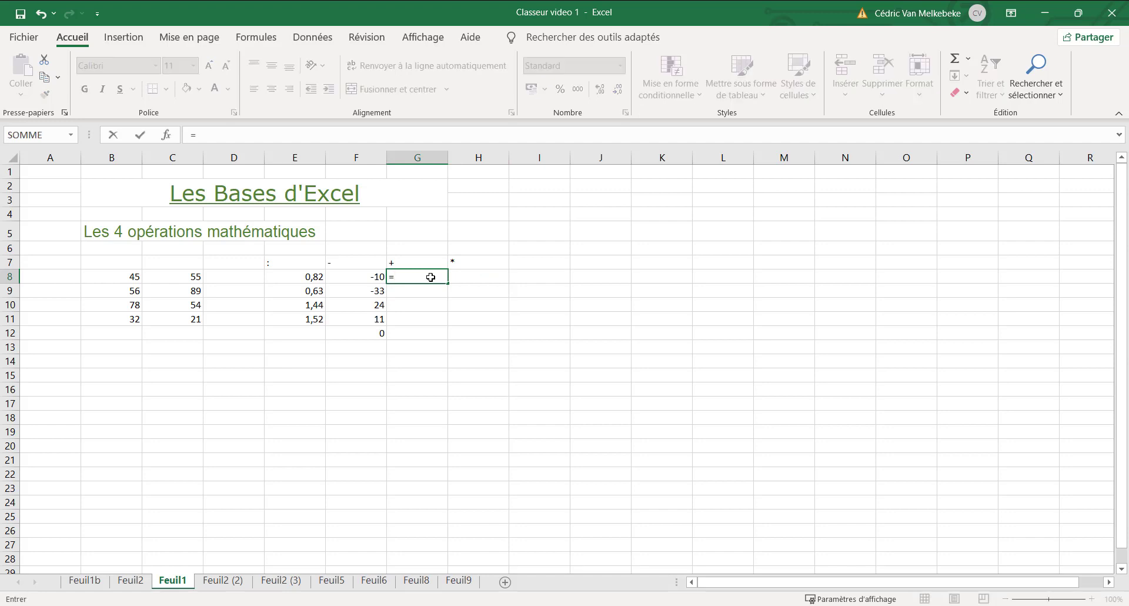
left_click(145, 277)
left_click(128, 281)
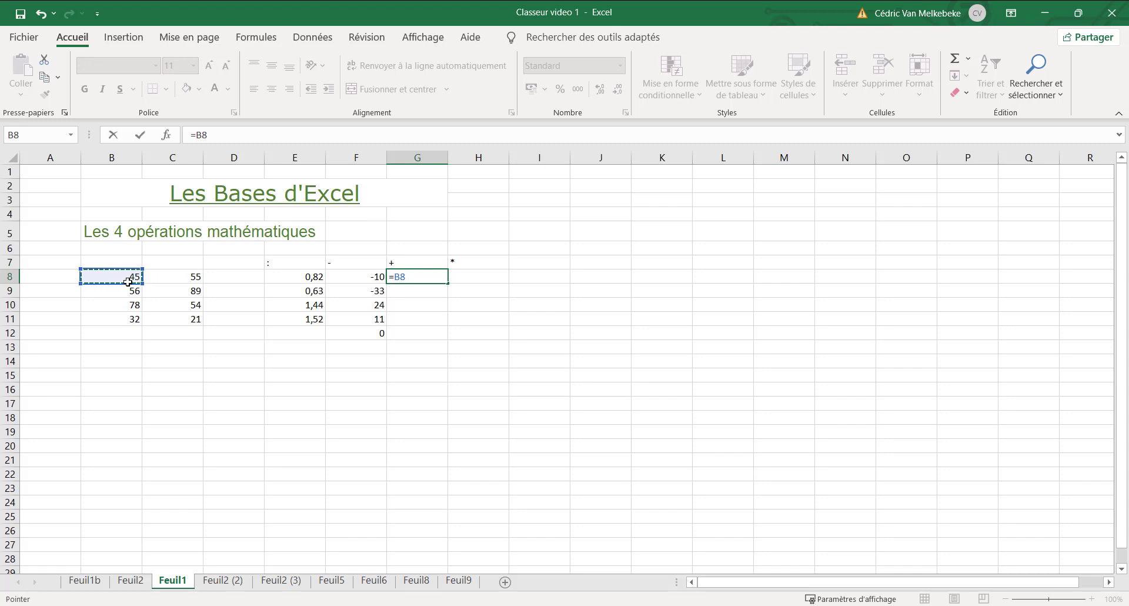
left_click(428, 274)
type("+")
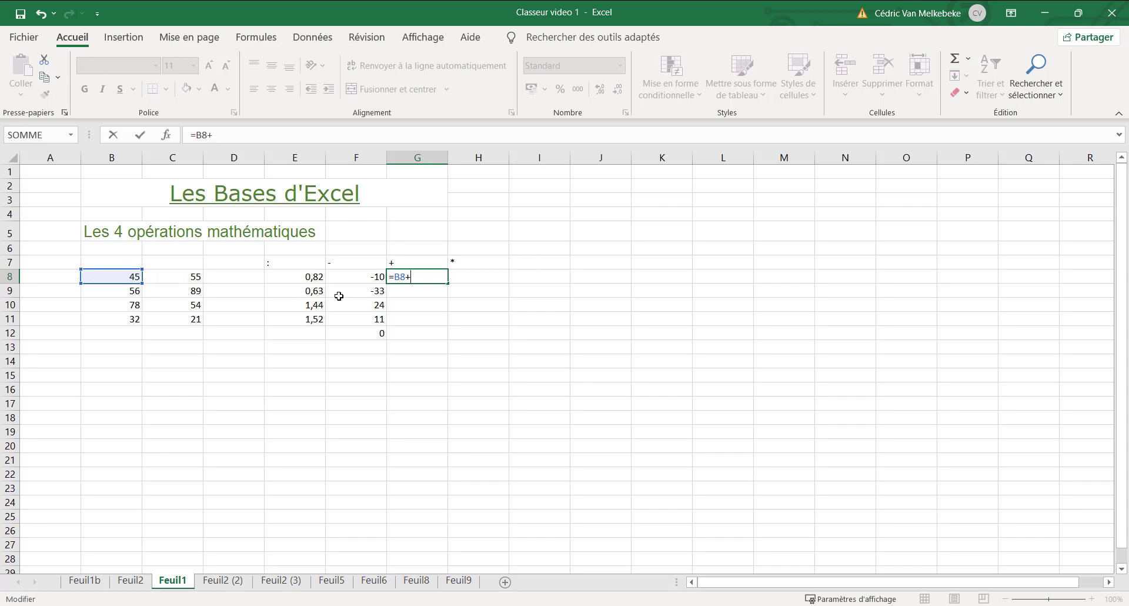
left_click(180, 275)
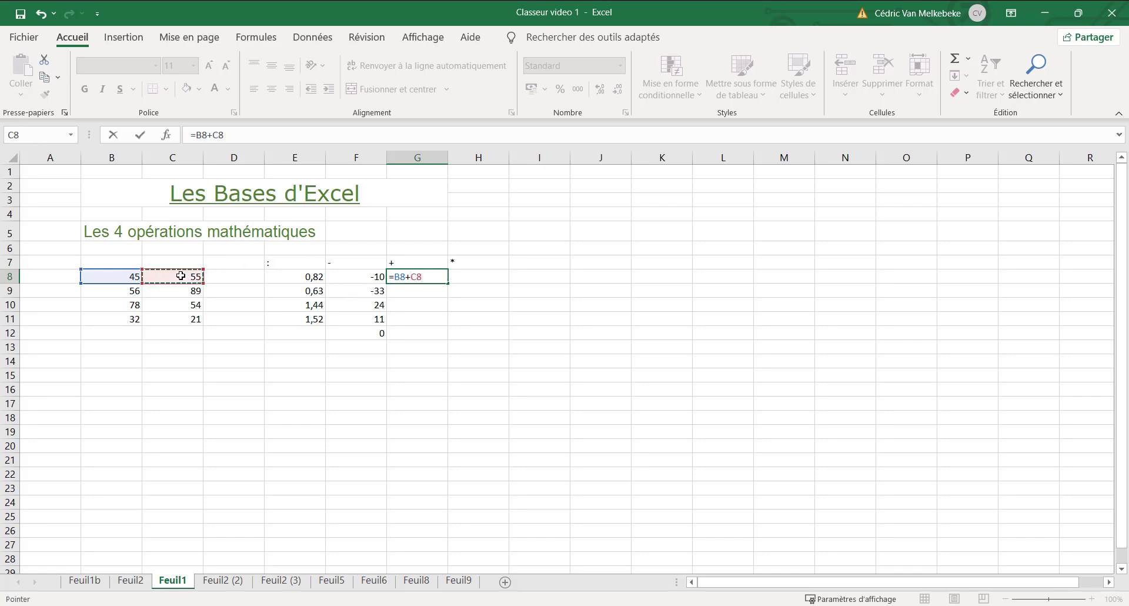
key("Return")
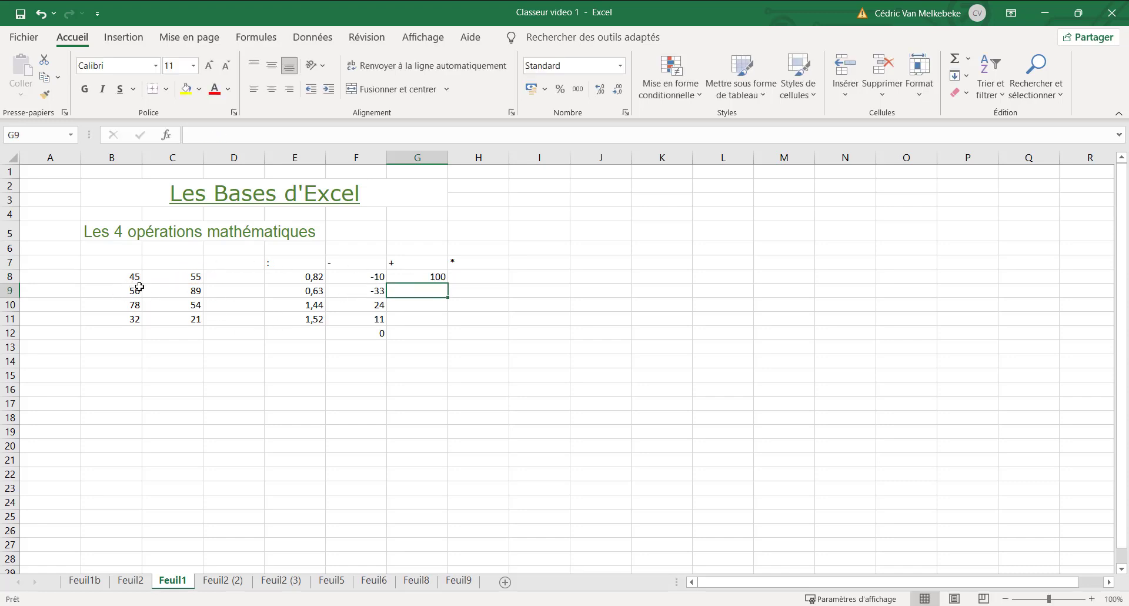
Step: Fill the addition formula from G8 down to G11
left_click(440, 279)
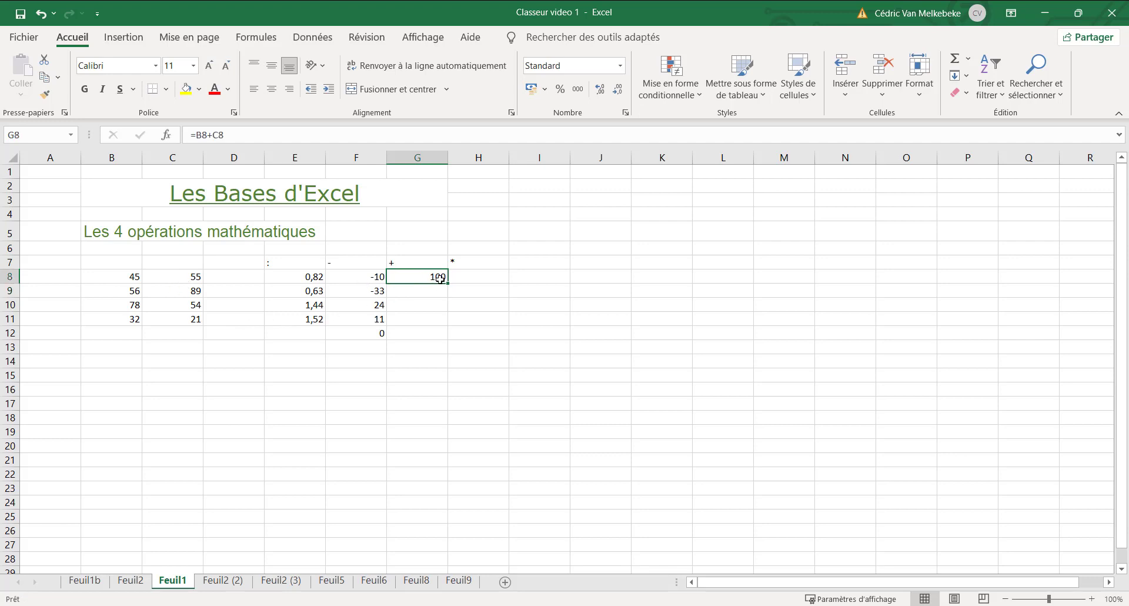
left_click_drag(446, 283, 442, 323)
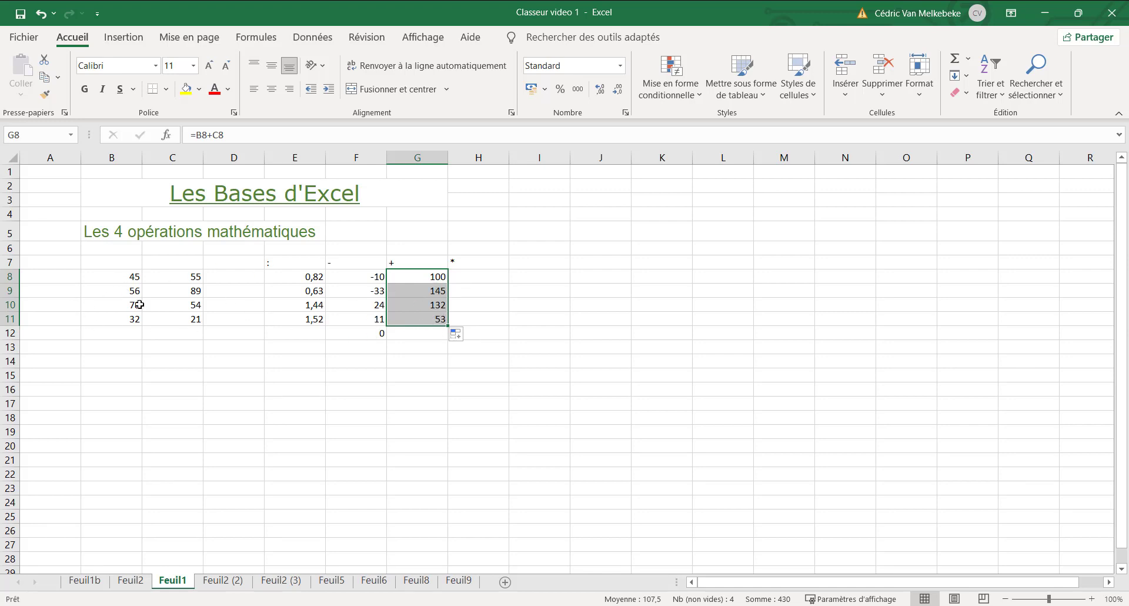
left_click(404, 347)
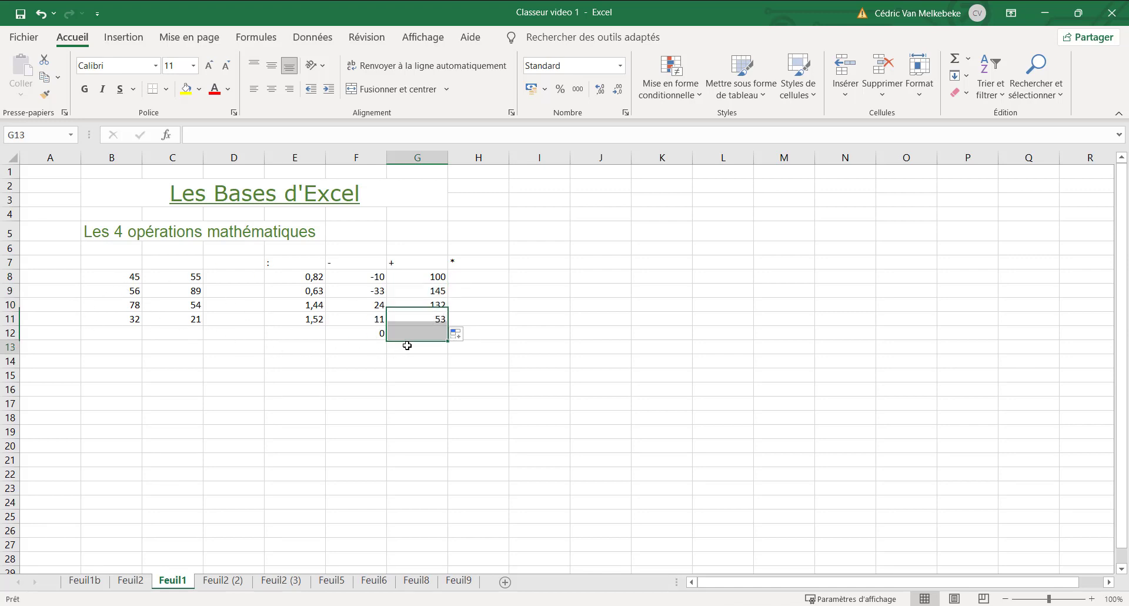
Step: Enter the multiplication formula =B8*C8 in cell H8 and fill it down to H11
left_click(461, 281)
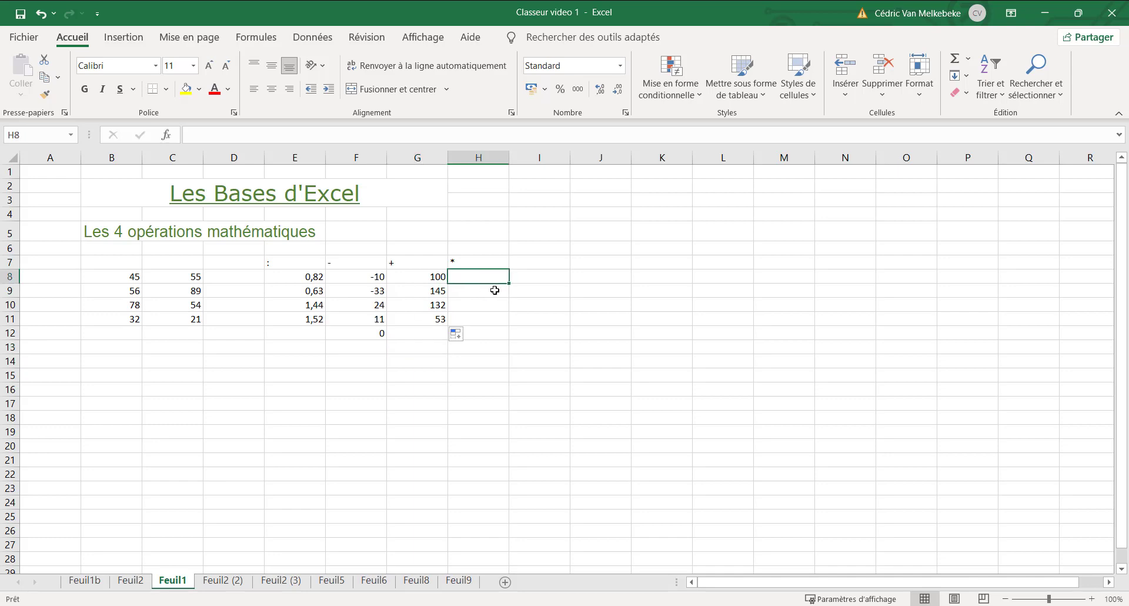
type("=")
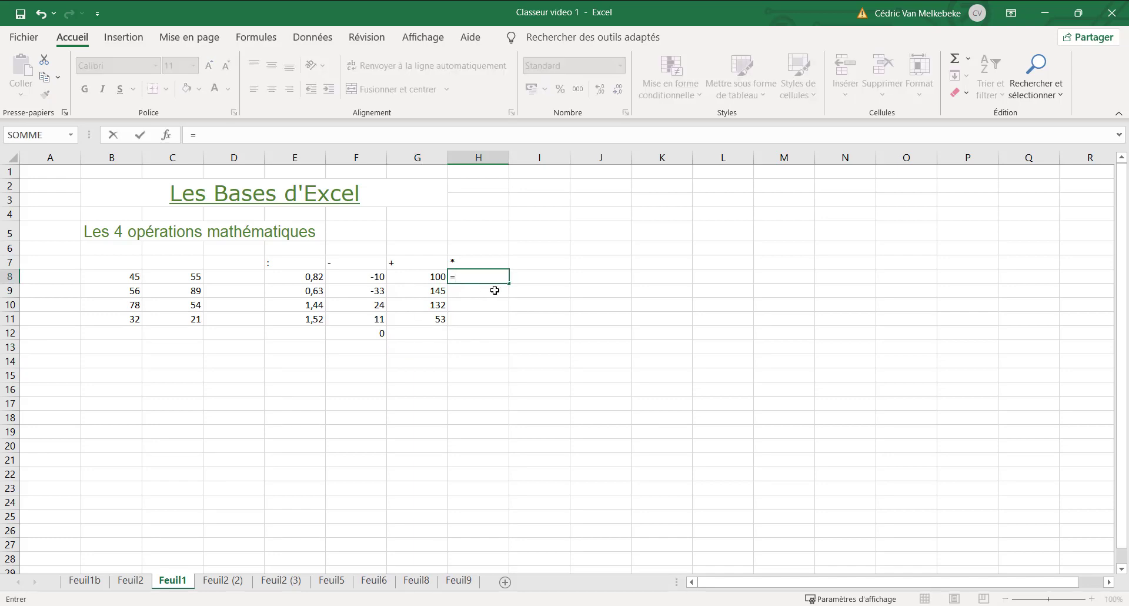
left_click(133, 279)
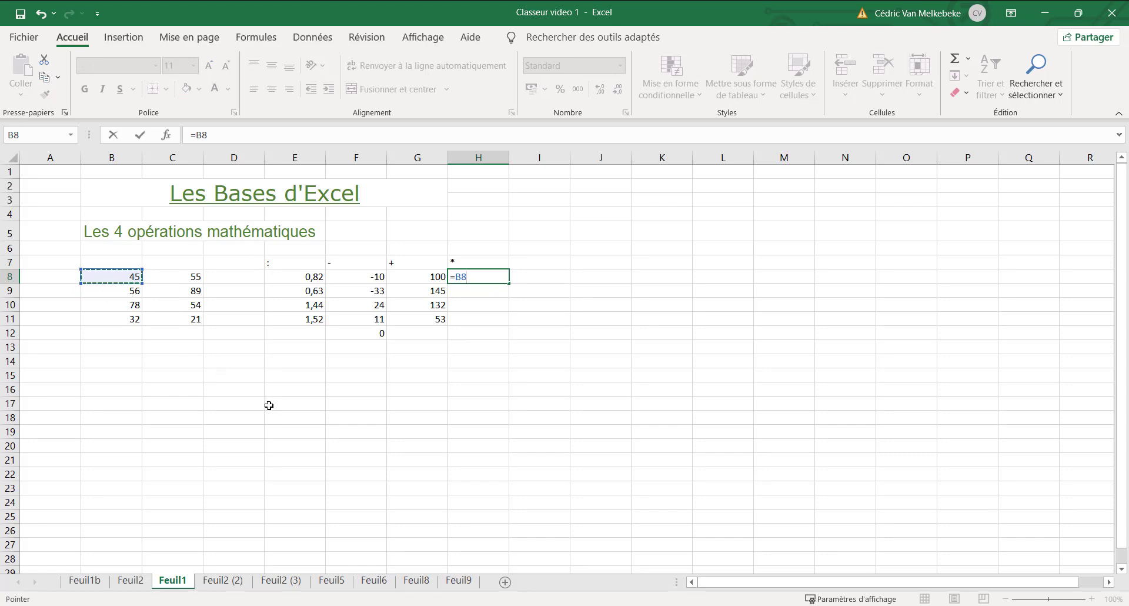
type("*")
left_click(191, 276)
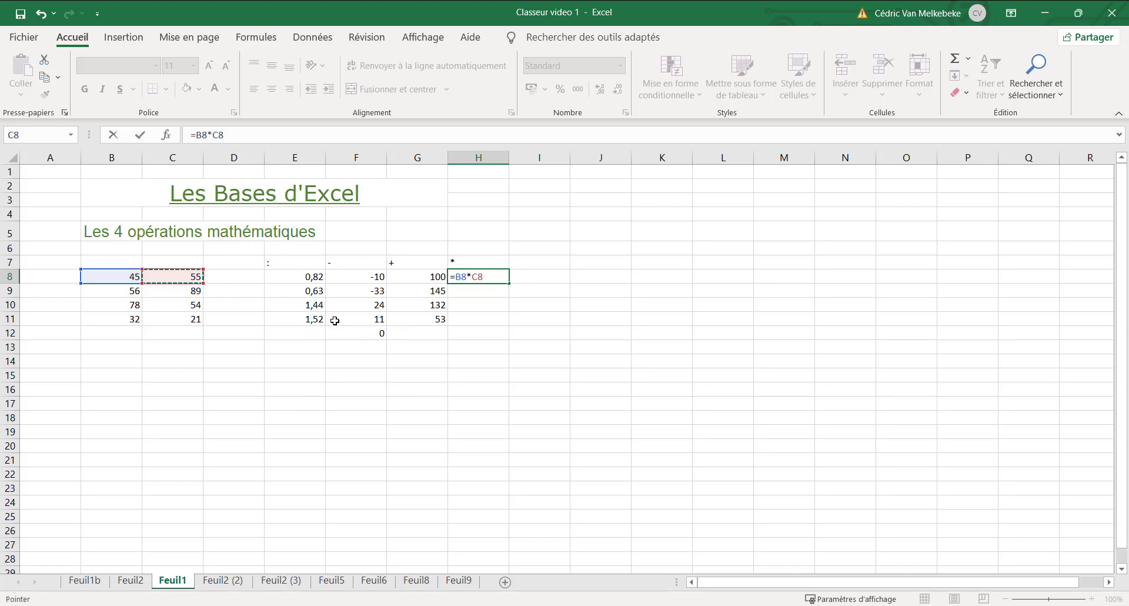
key("Return")
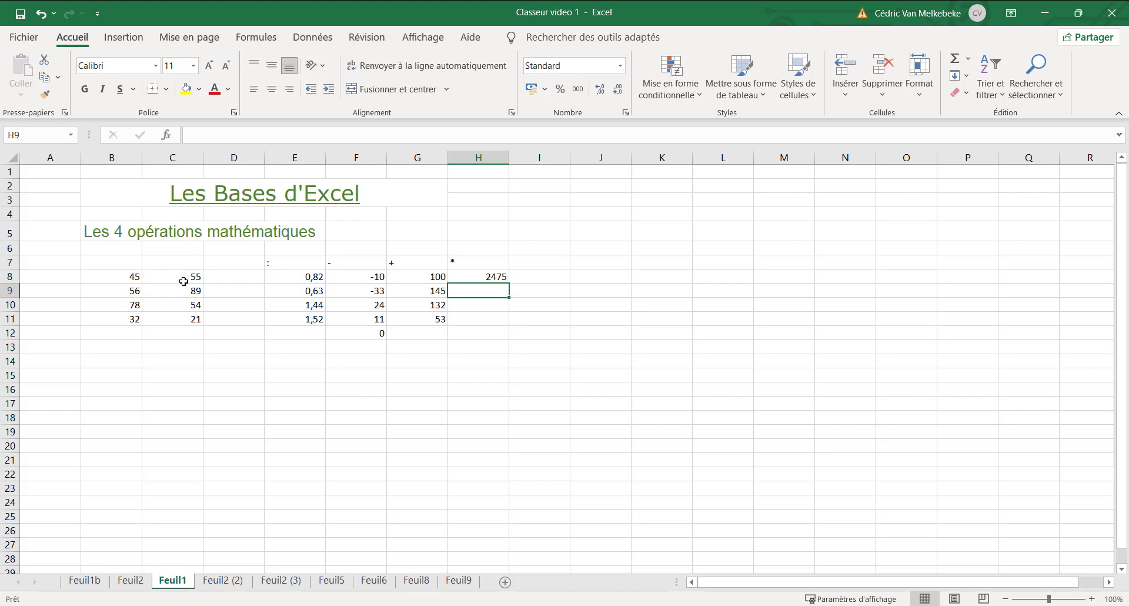
left_click_drag(488, 277, 510, 323)
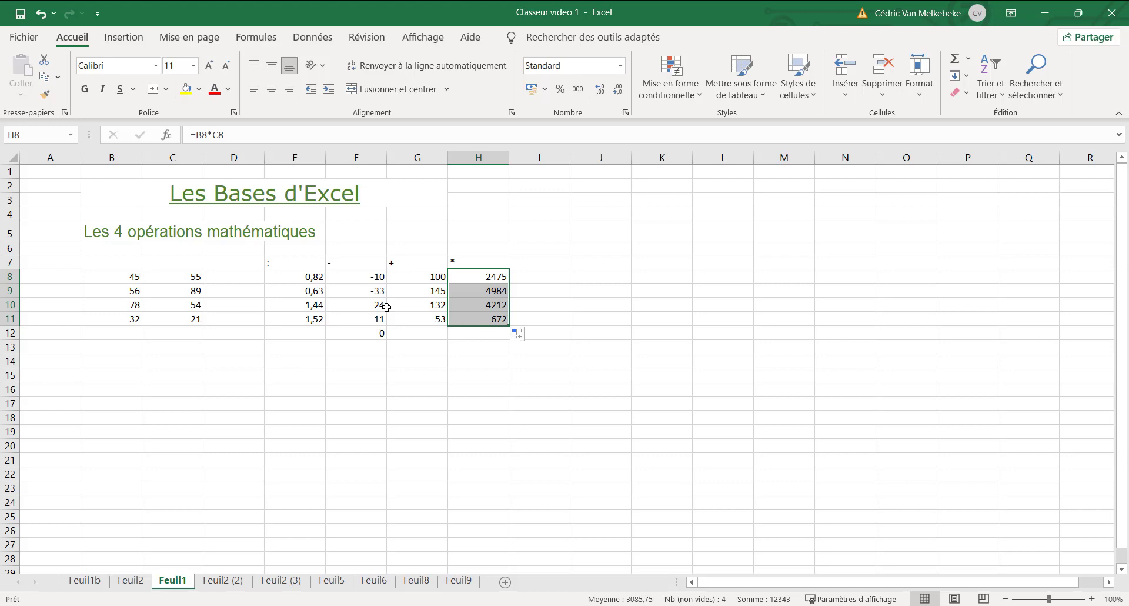
left_click(538, 286)
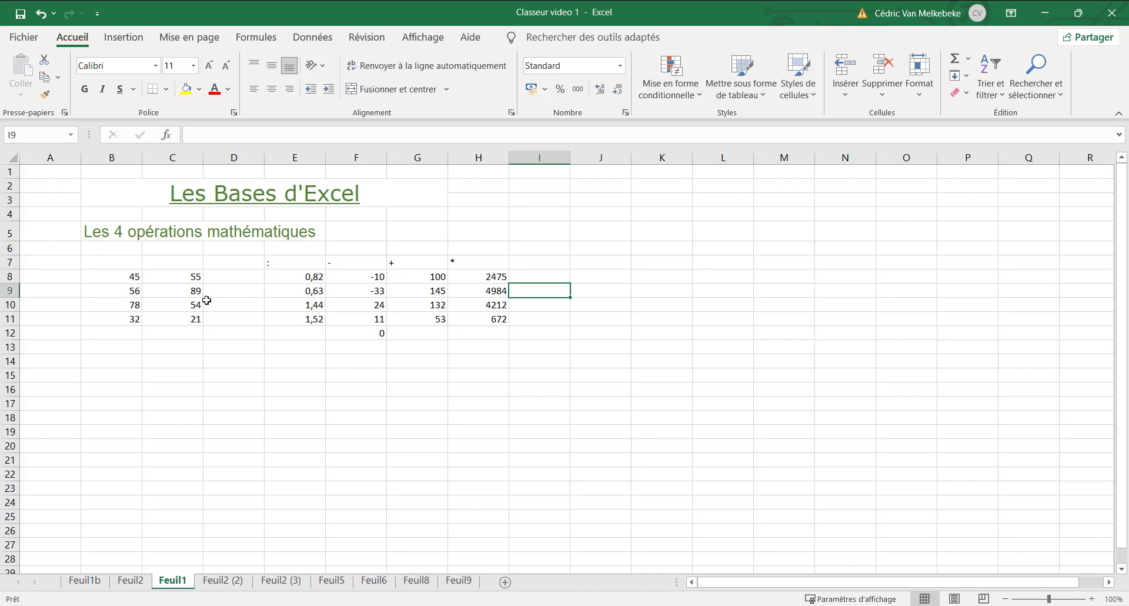
Step: Switch to the sheet Feuil2 (2), which covers manipulating columns and cells
key("ctrl+Page_Down")
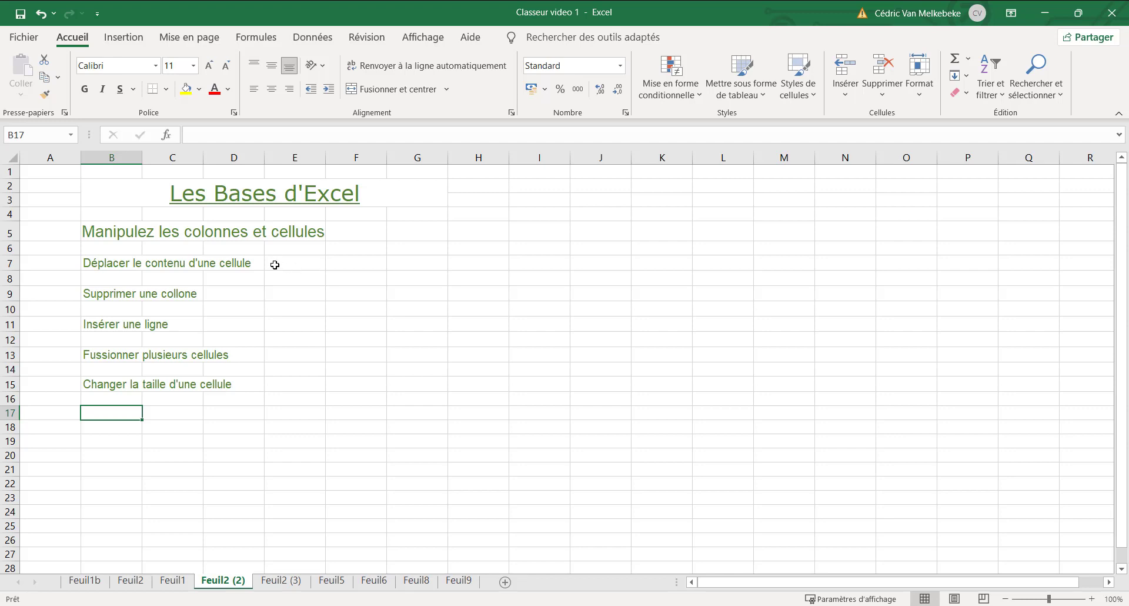
left_click(319, 265)
left_click_drag(323, 262, 203, 263)
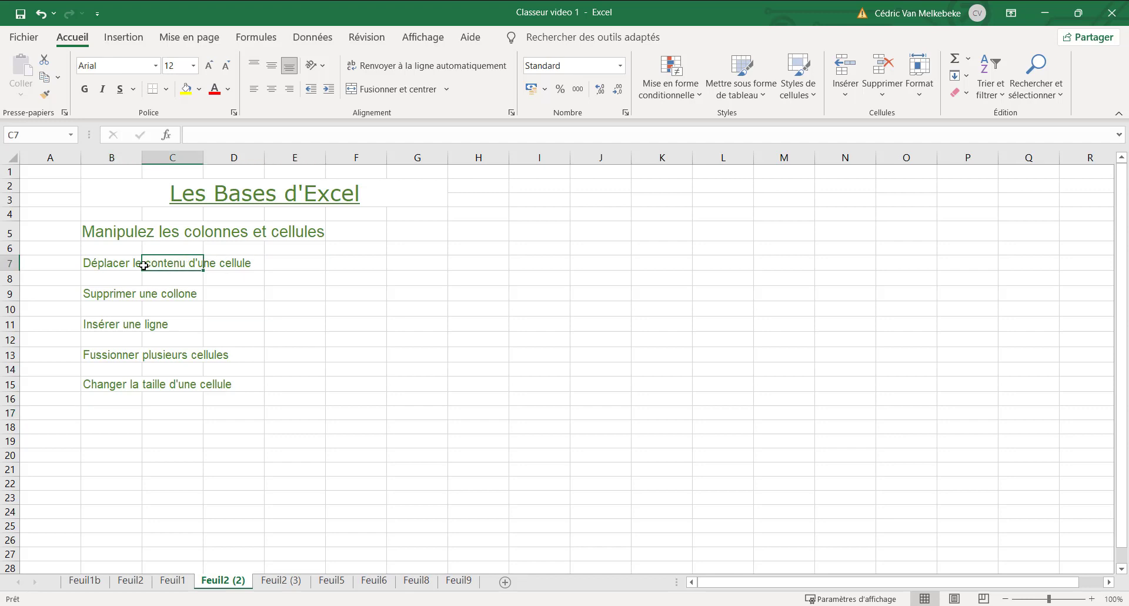
Step: Cut the text "Déplacer le contenu d'une cellule" from cell B7 and paste it into cell G7
left_click(111, 268)
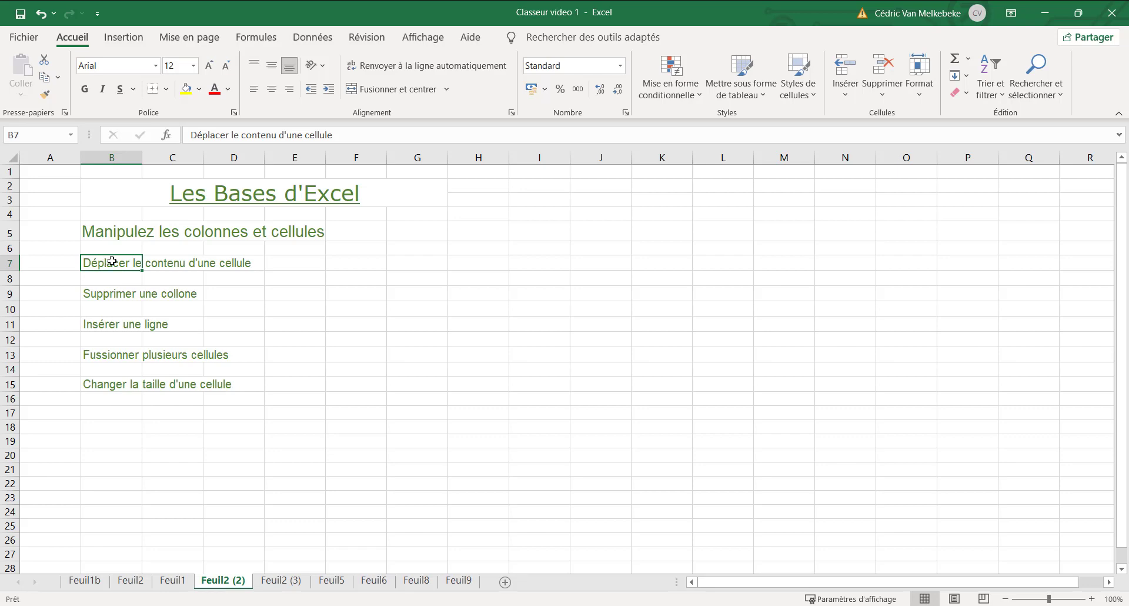
right_click(109, 265)
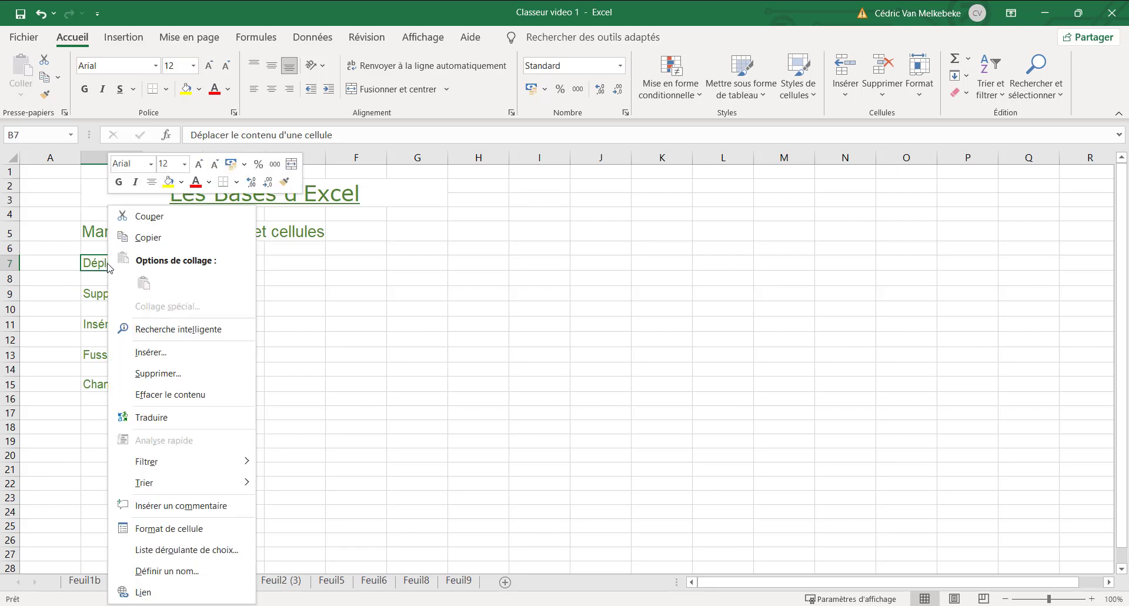
left_click(148, 216)
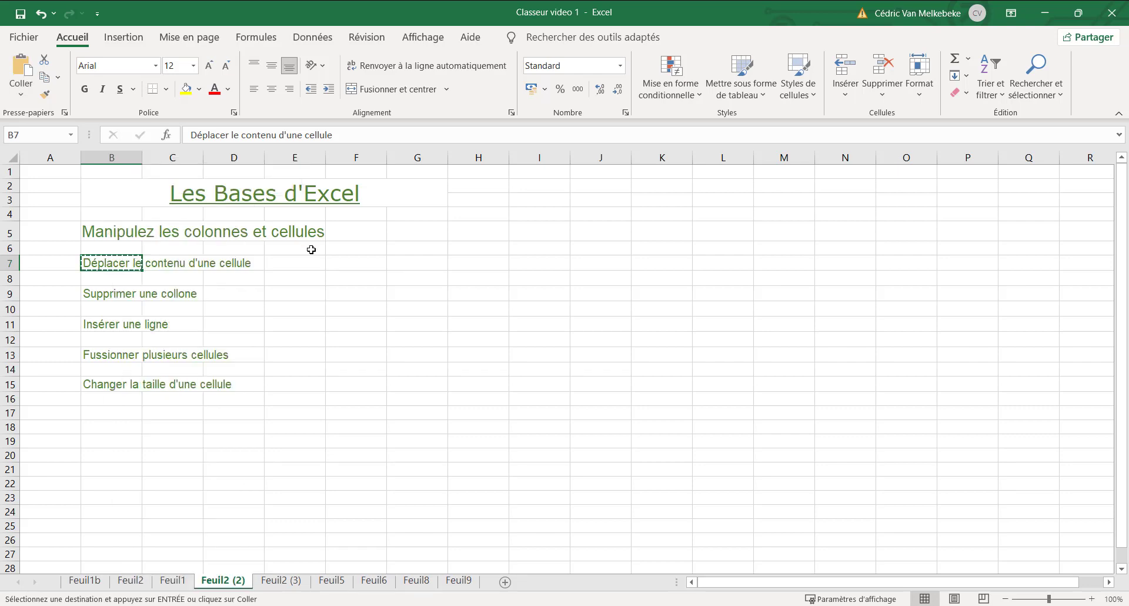
left_click(404, 262)
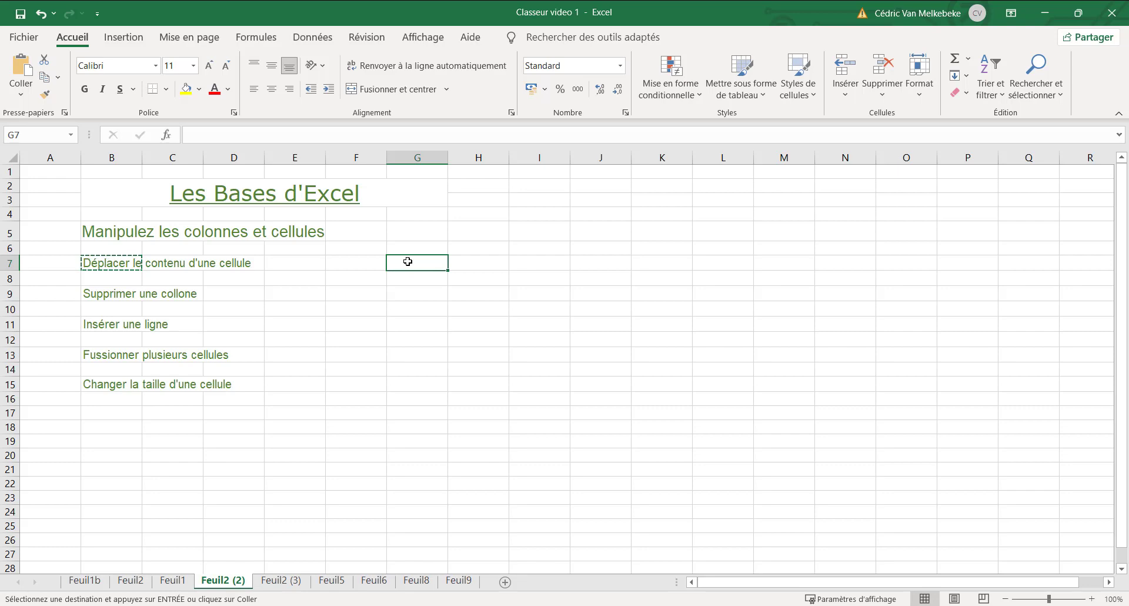
right_click(408, 261)
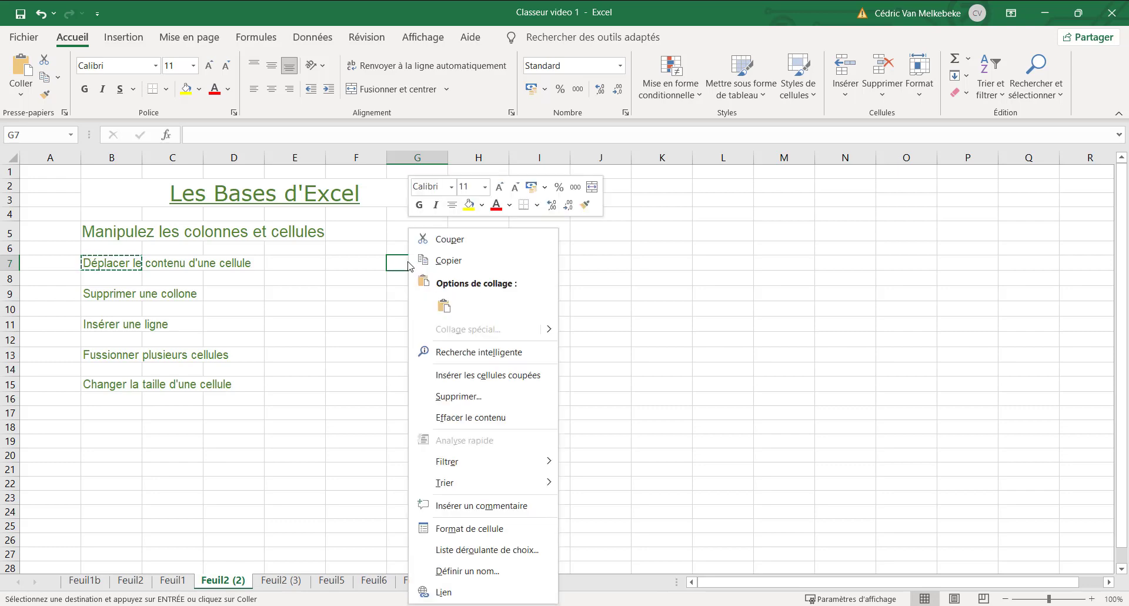
left_click(444, 305)
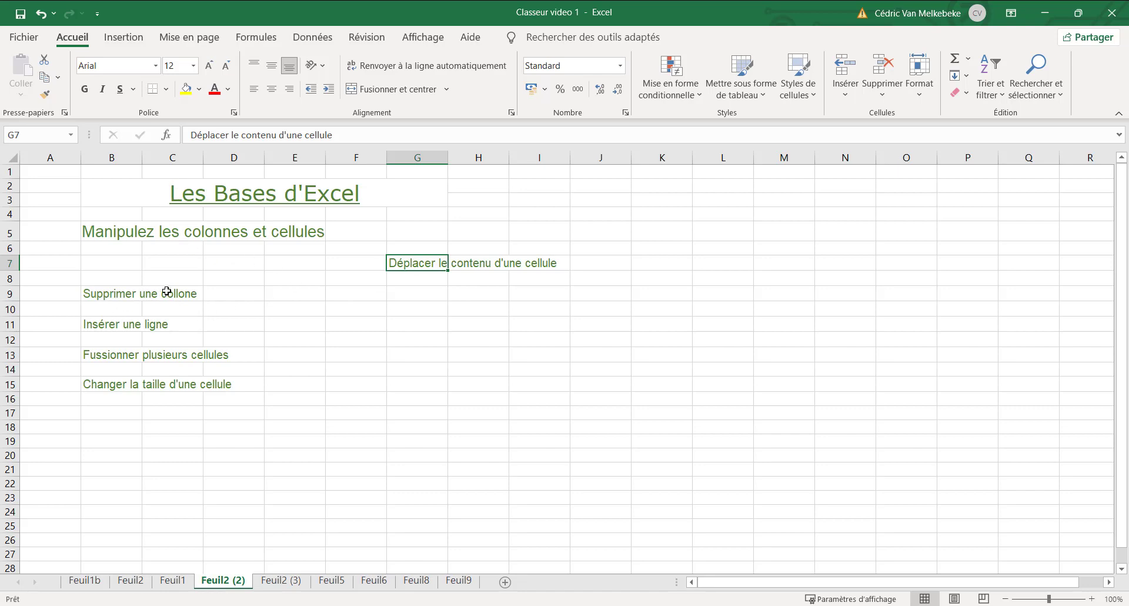
Step: Delete column E and insert a new blank column in its place
left_click(294, 154)
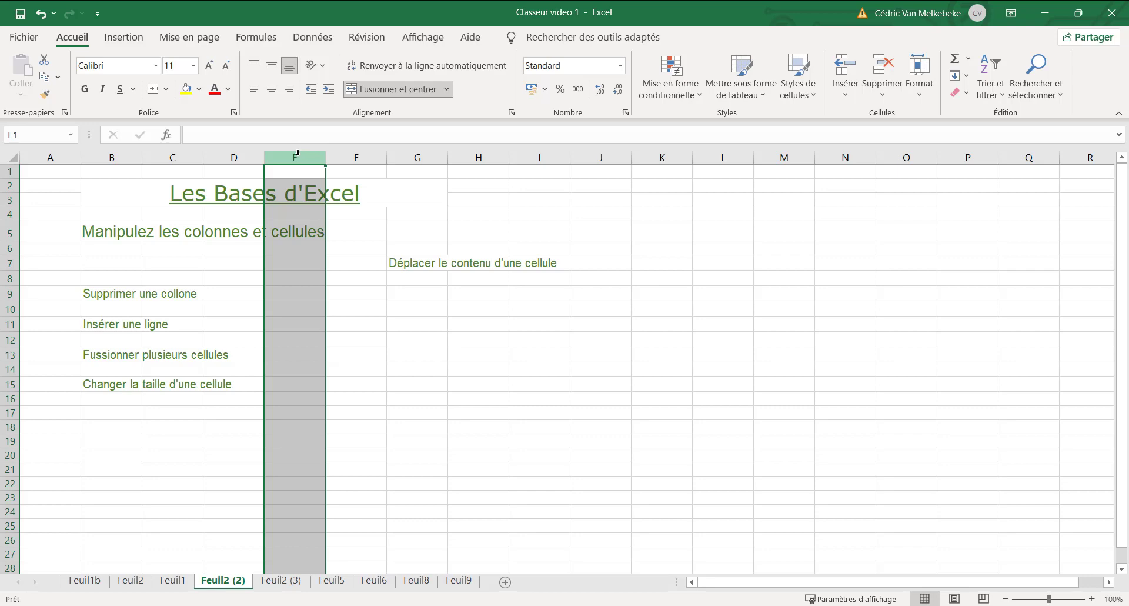
right_click(298, 156)
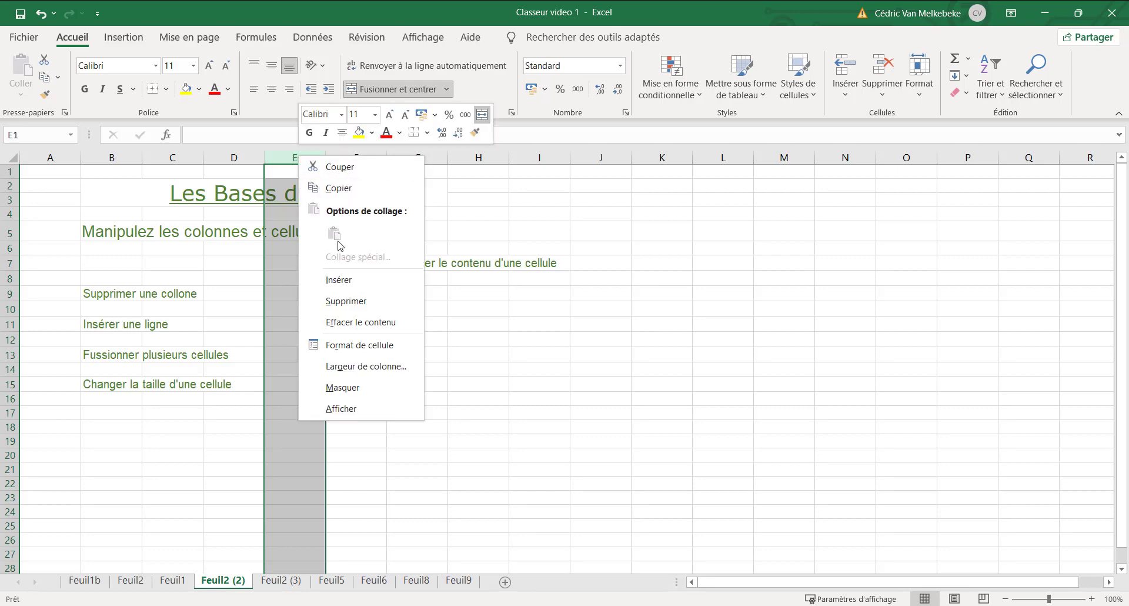
left_click(355, 303)
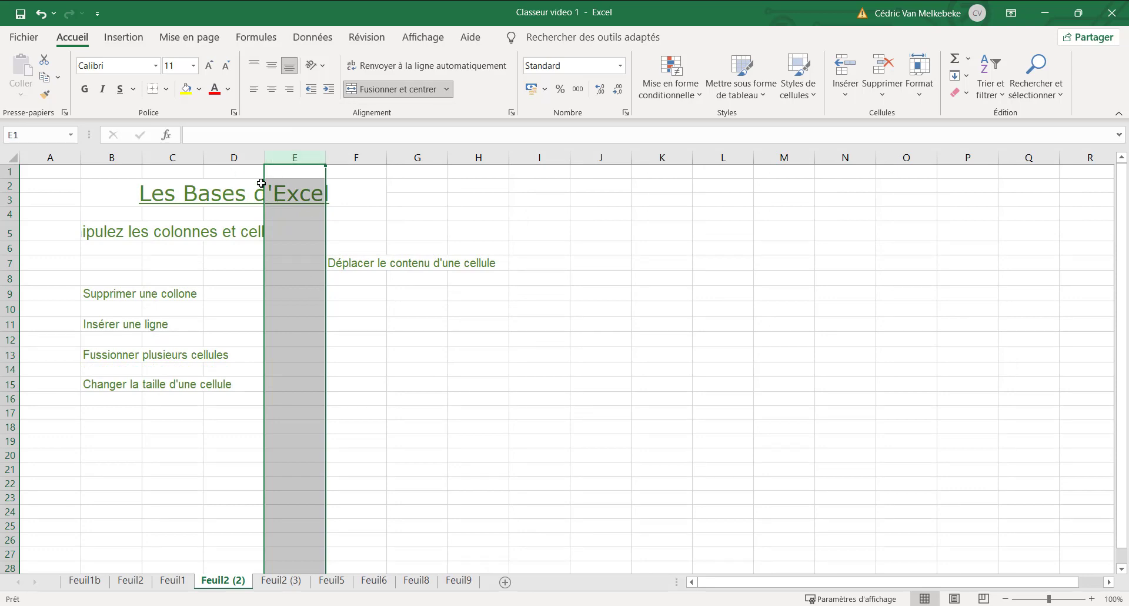
right_click(286, 157)
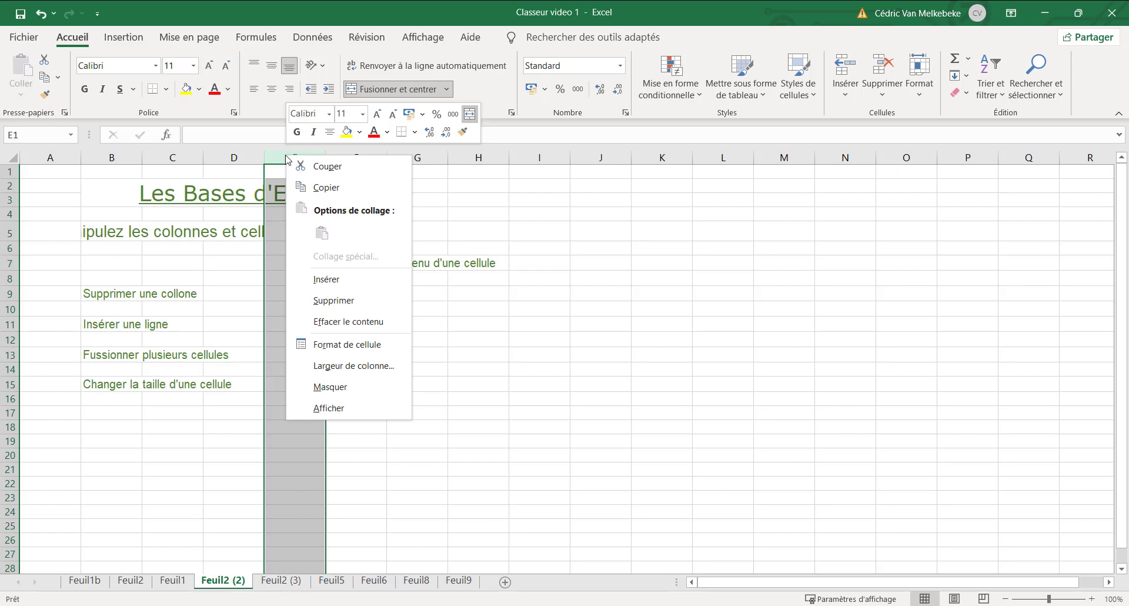
left_click(350, 281)
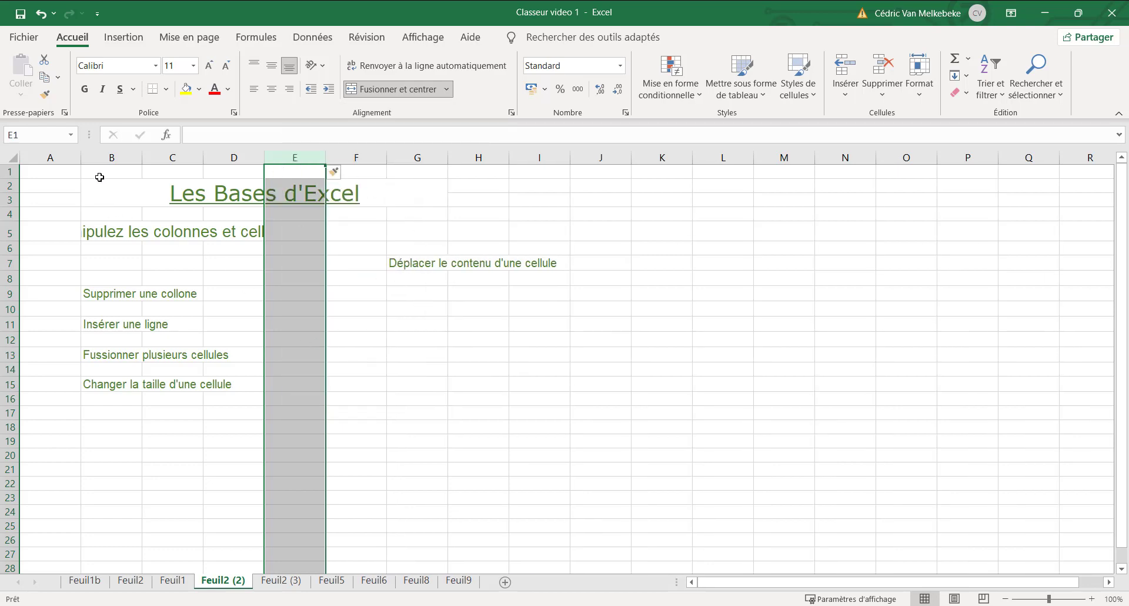
Step: Autofit column B to its contents and widen column G until "Déplacer le contenu d'une cellule" fits inside it
left_click(100, 159)
double_click(142, 157)
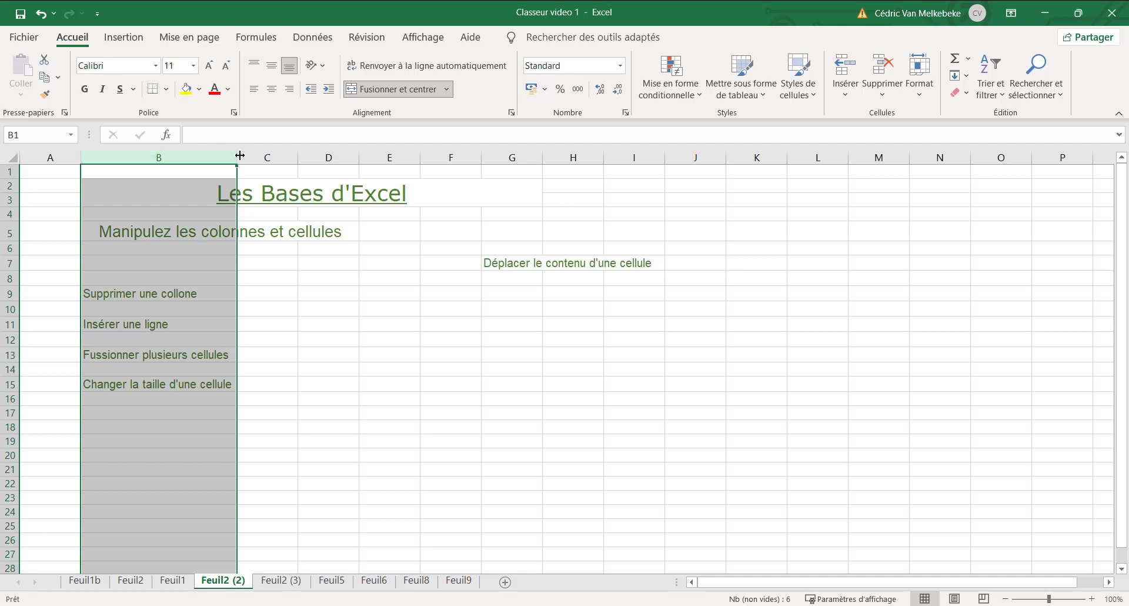
left_click_drag(299, 155, 298, 156)
left_click(298, 155)
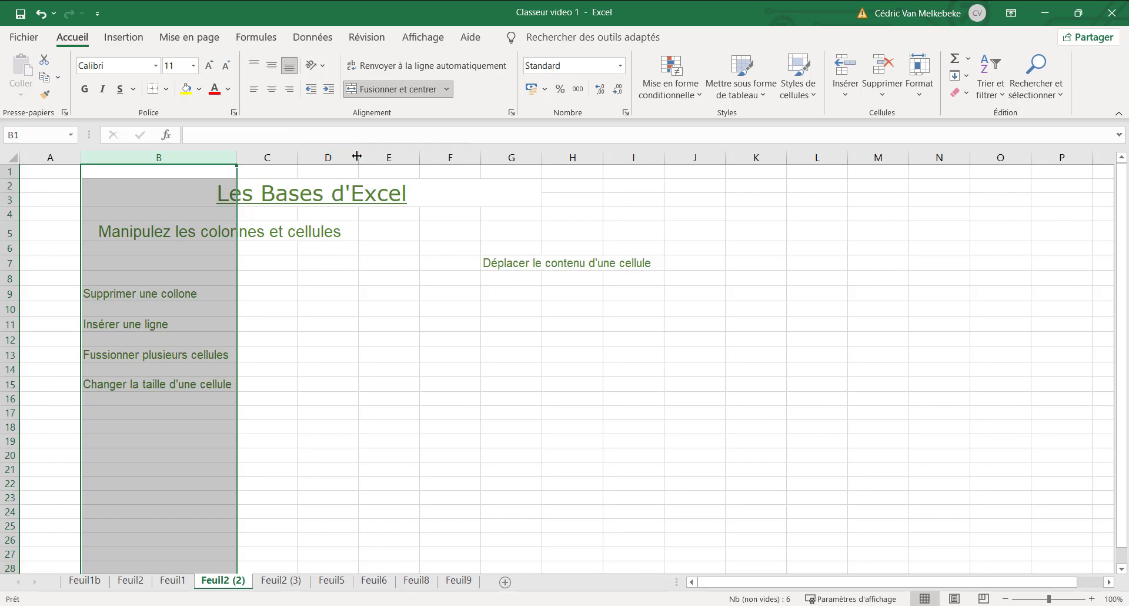
left_click(254, 184)
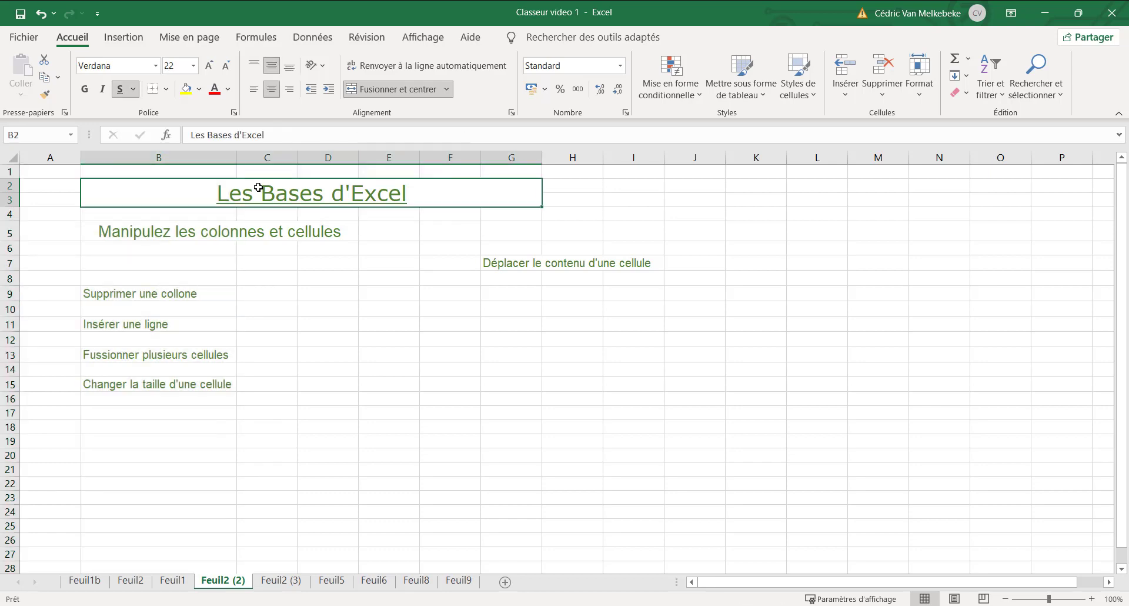
left_click_drag(540, 162, 656, 162)
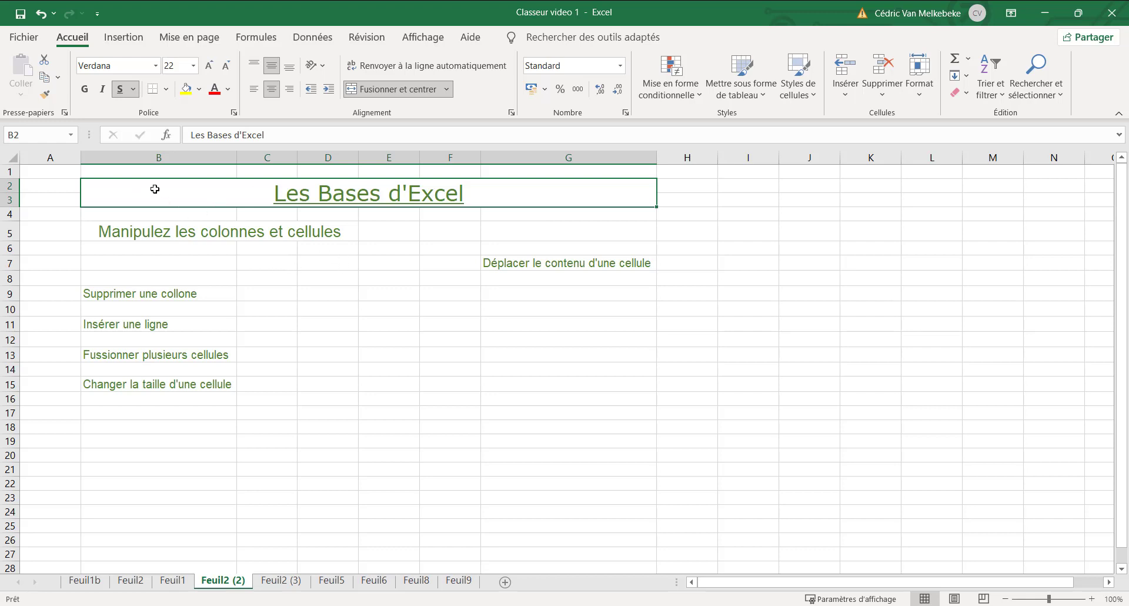
Step: Insert a blank row at row 4, above the "Manipulez les colonnes et cellules" heading, and delete that row again
left_click(172, 327)
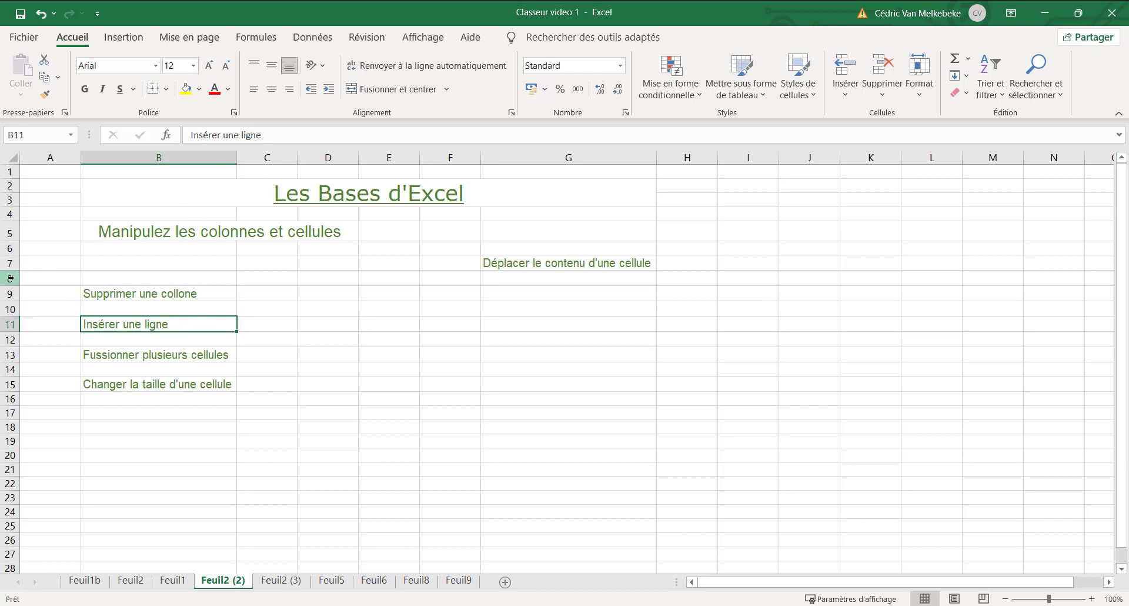
left_click(10, 215)
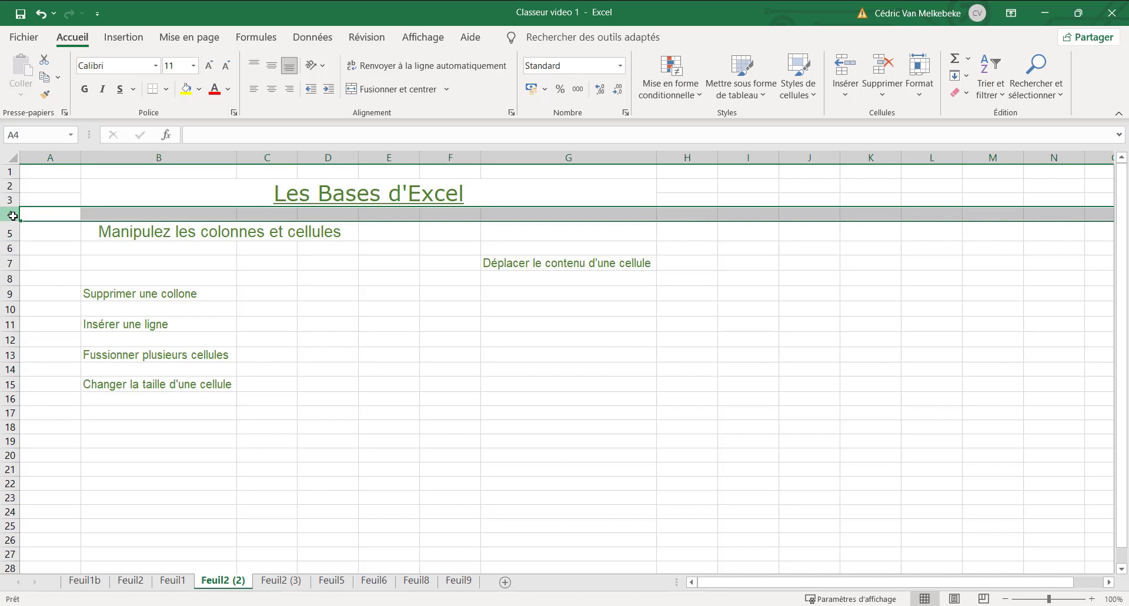
right_click(11, 215)
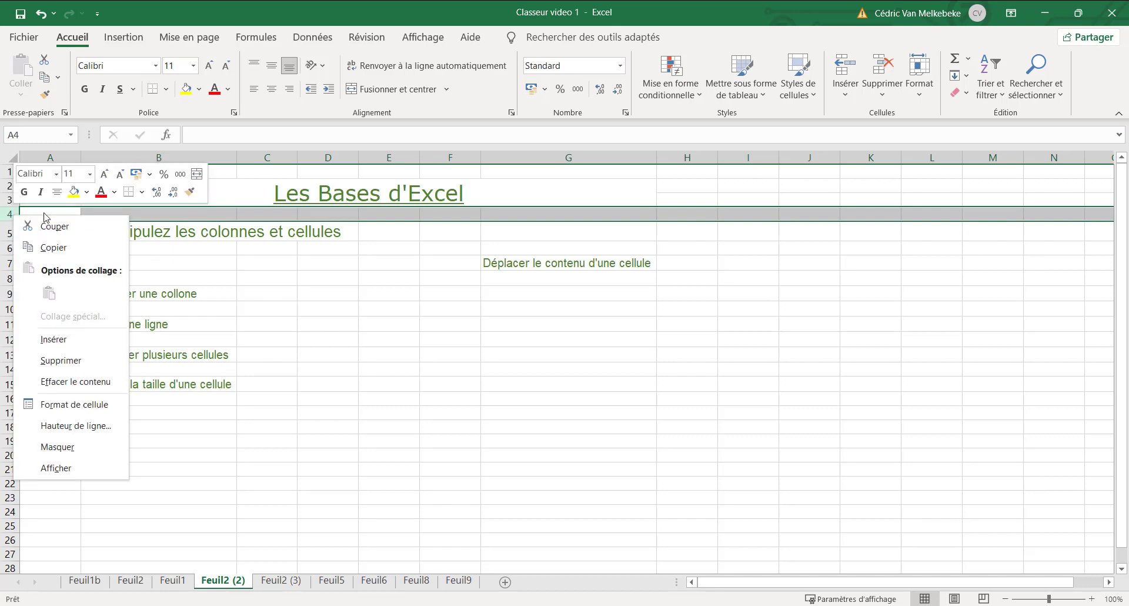
left_click(48, 339)
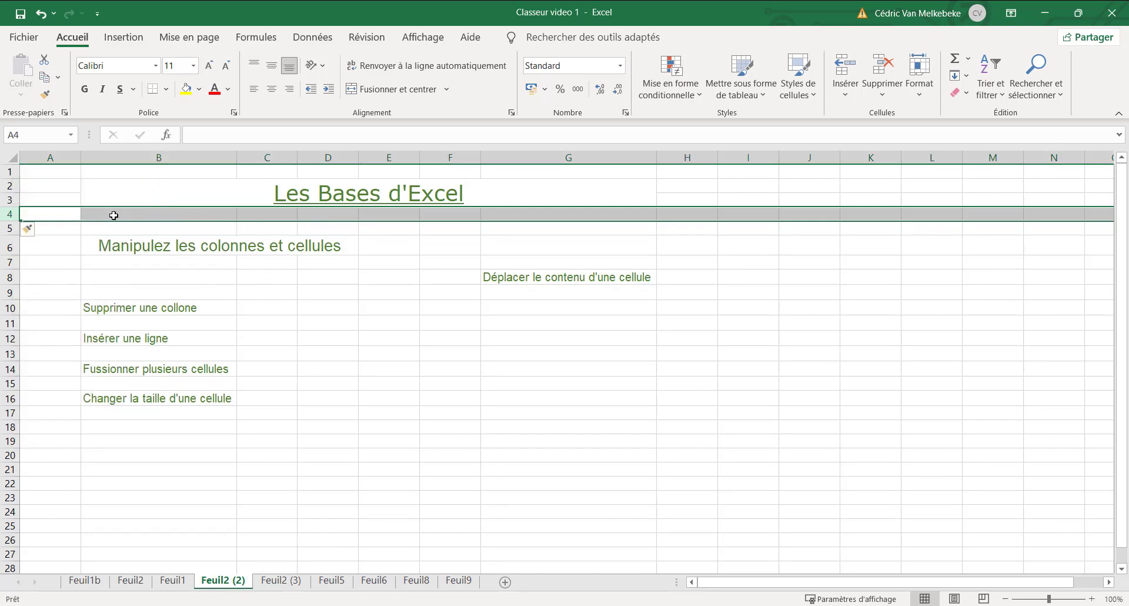
right_click(8, 214)
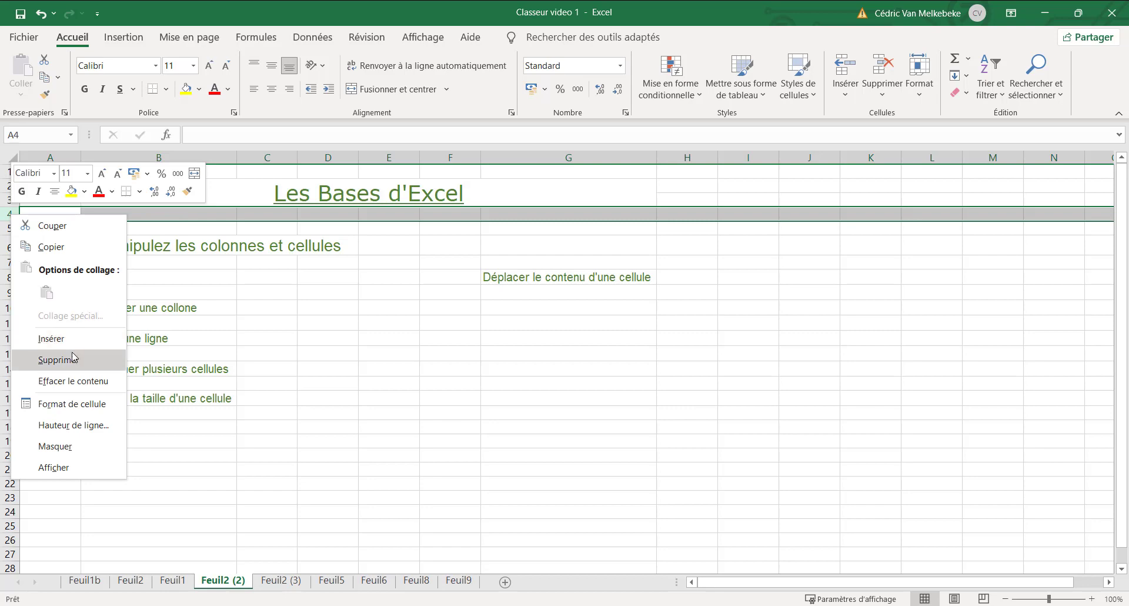
left_click(92, 360)
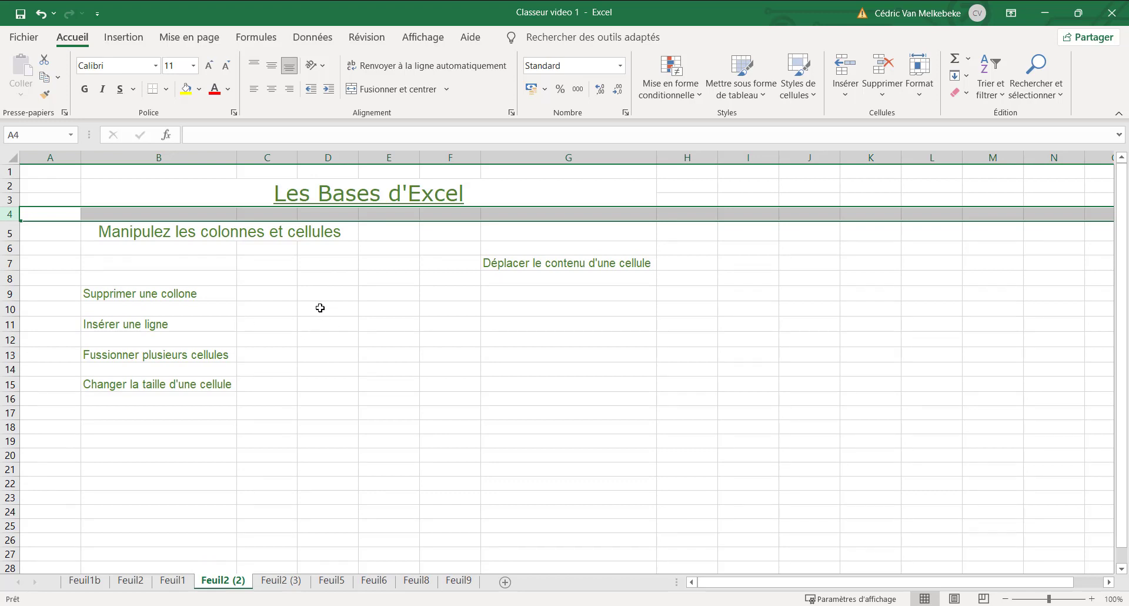
Step: Merge and center cells D10:E10, check that they select as one cell, and unmerge them
left_click_drag(320, 308, 391, 310)
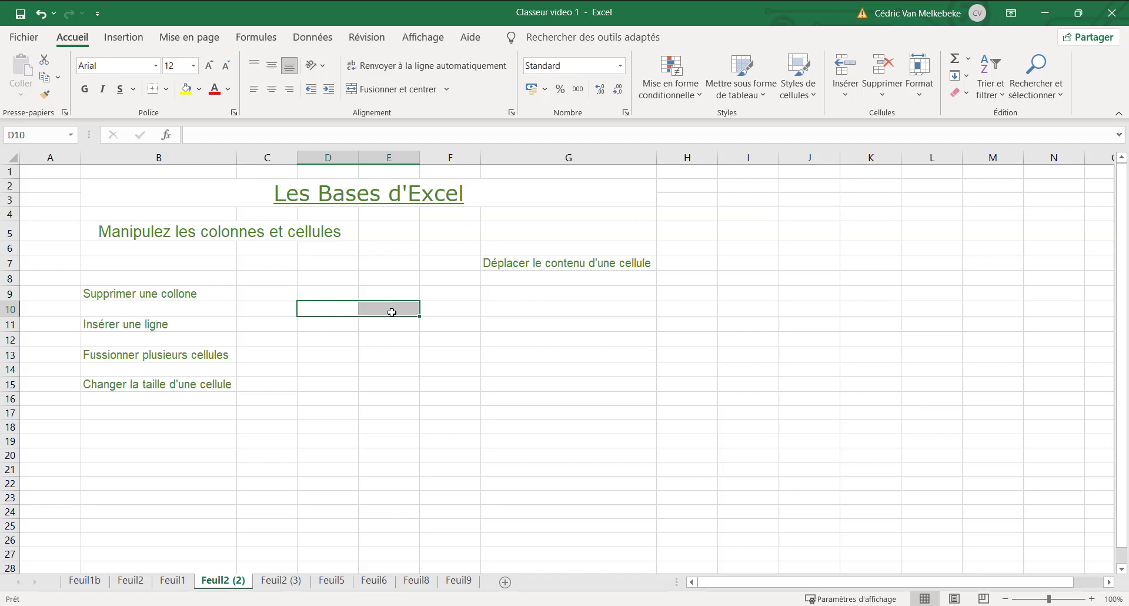
left_click(380, 94)
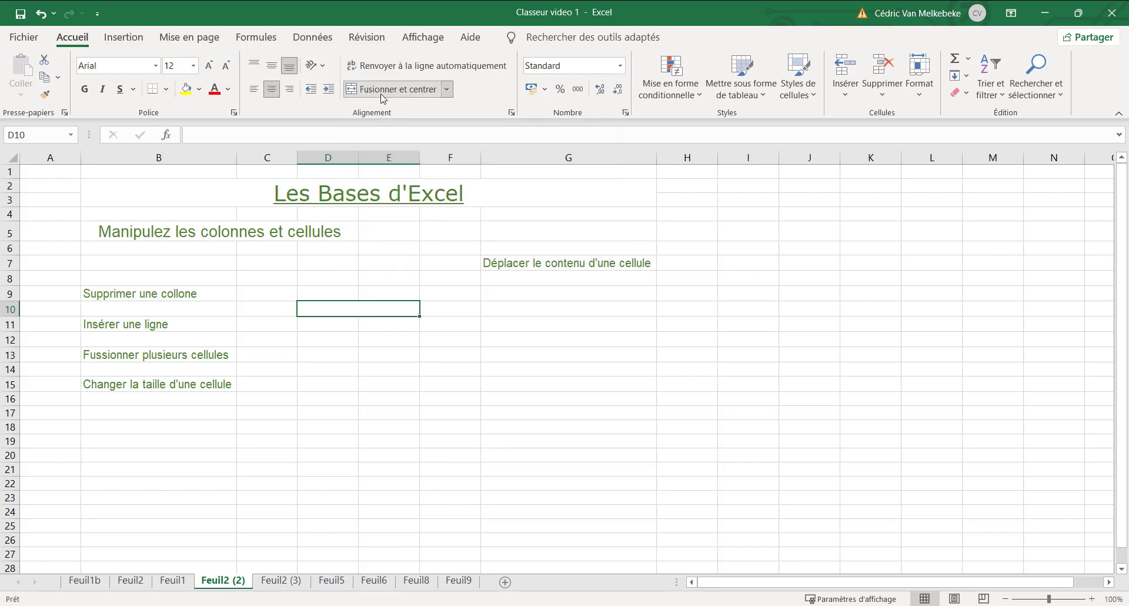
left_click(329, 324)
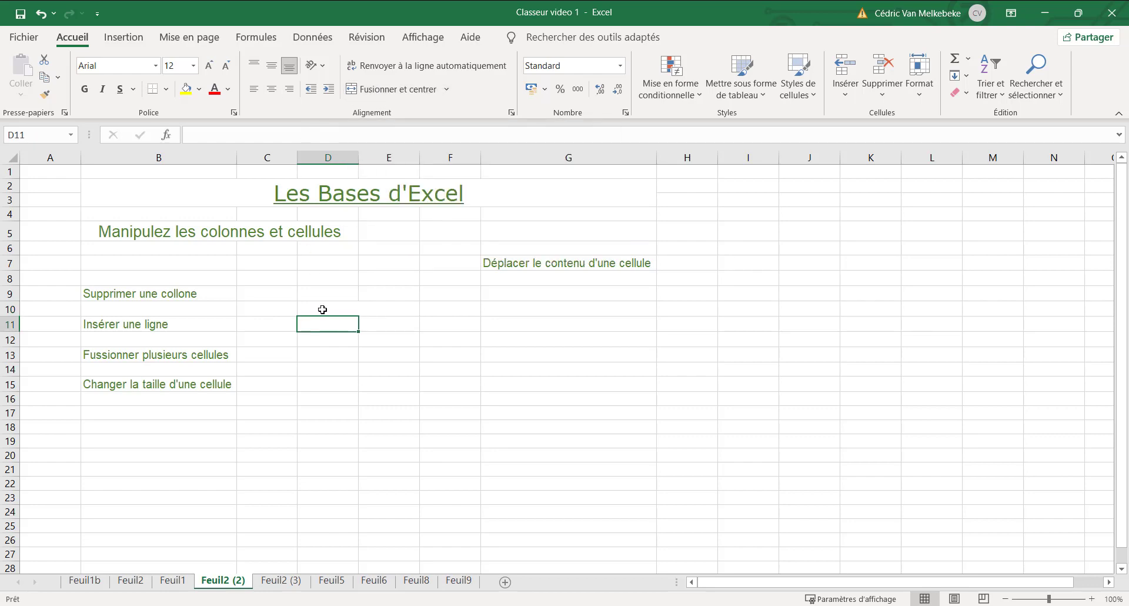
left_click(322, 310)
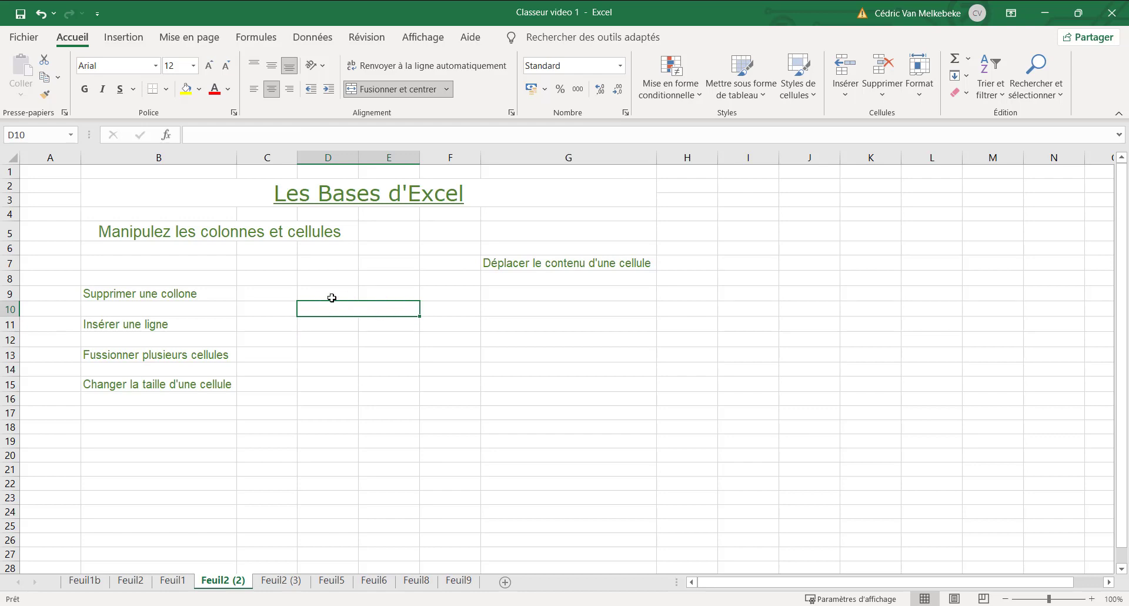
double_click(374, 309)
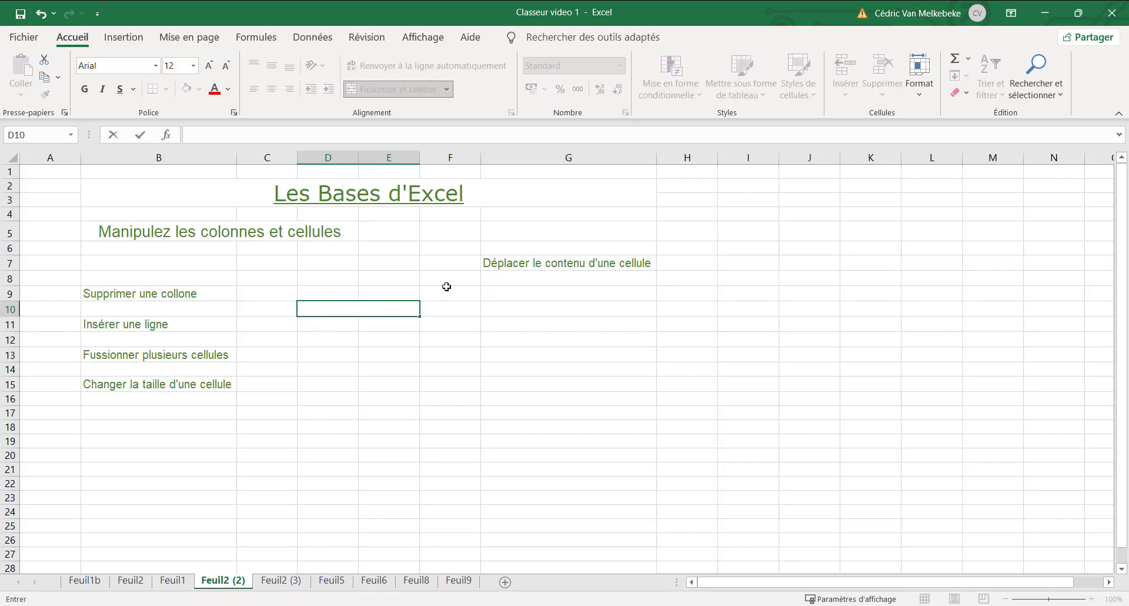
left_click(323, 334)
left_click(321, 312)
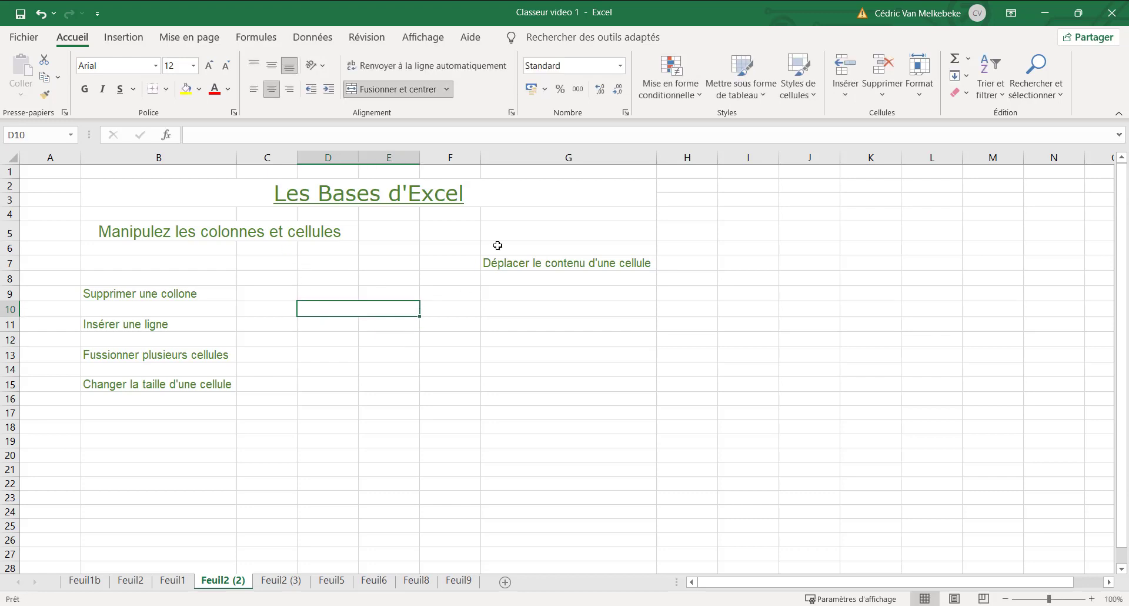
left_click(405, 89)
left_click(343, 335)
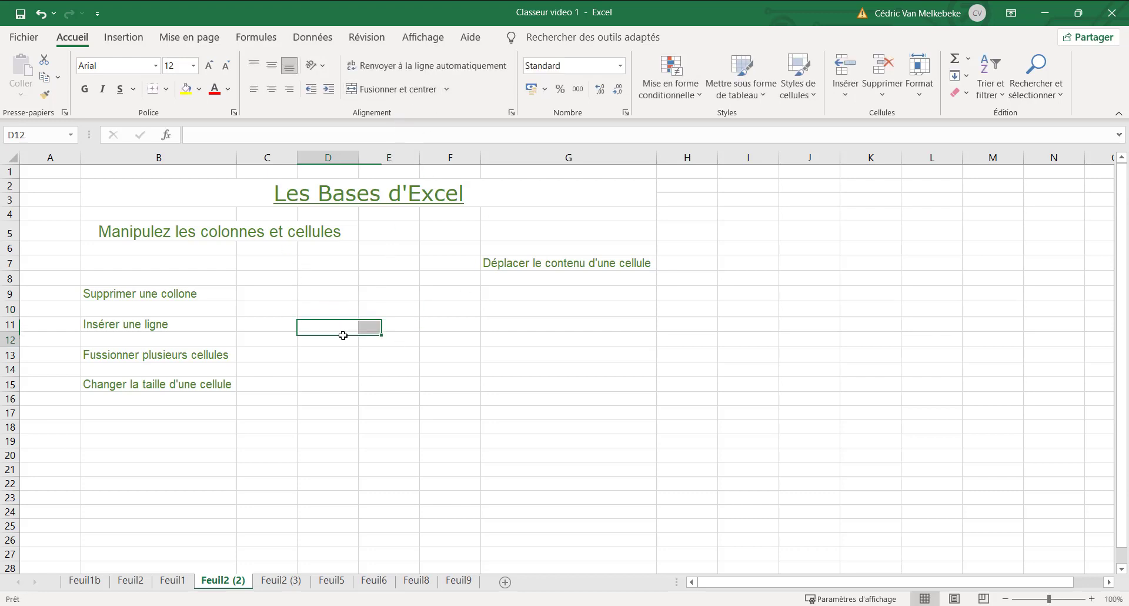
Step: Merge and center D10:E10 once more, split the merged cell again, and check the separate cells
left_click_drag(341, 312, 378, 308)
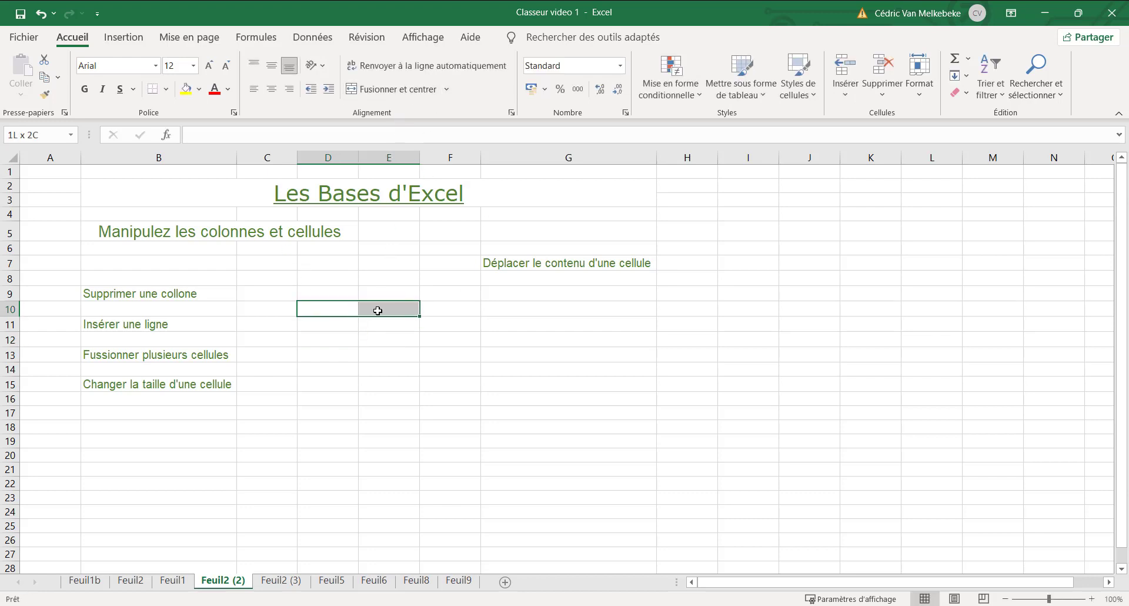
left_click(388, 89)
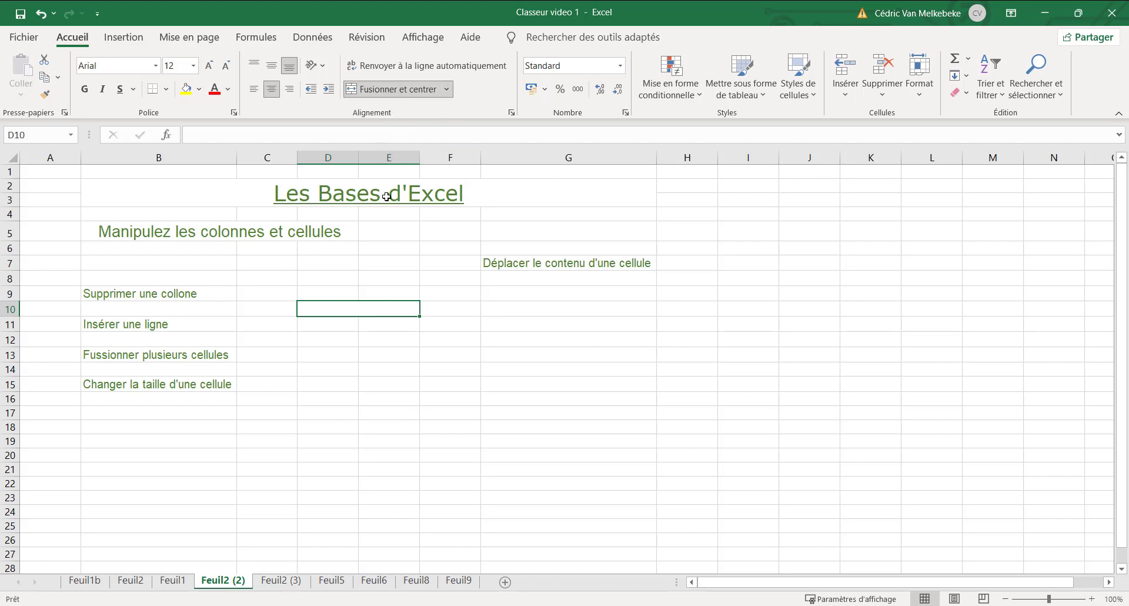
left_click(395, 91)
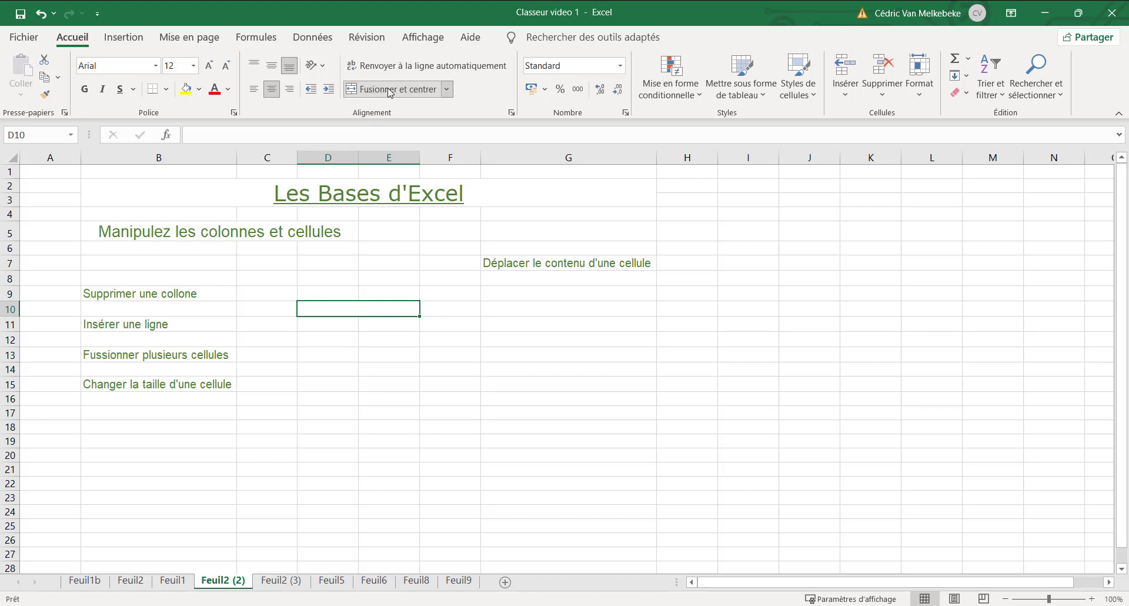
left_click(328, 307)
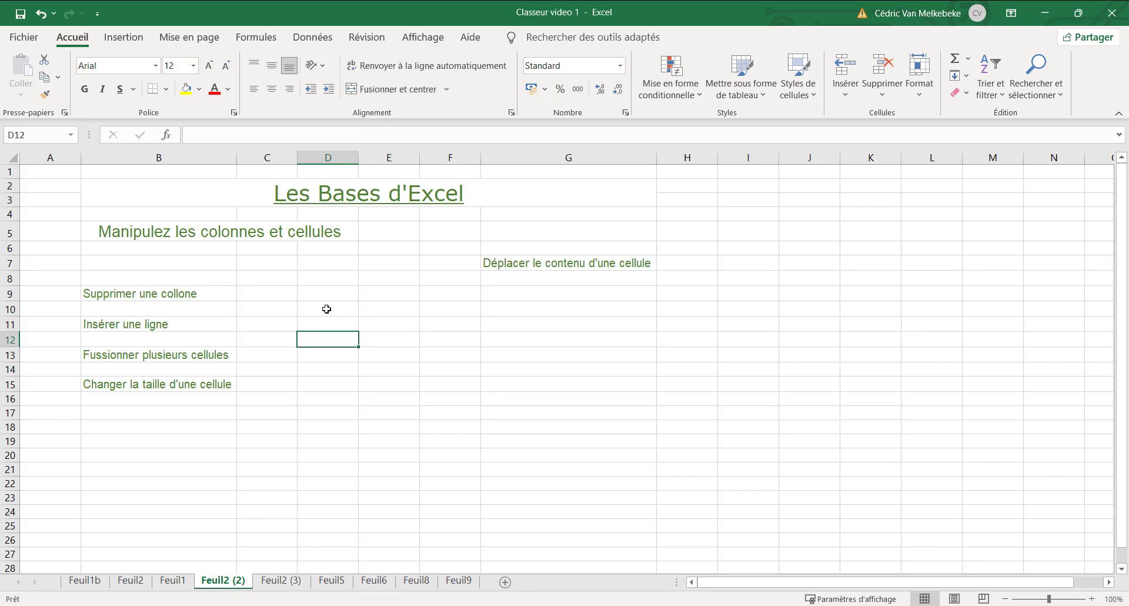
left_click(368, 309)
left_click(348, 311)
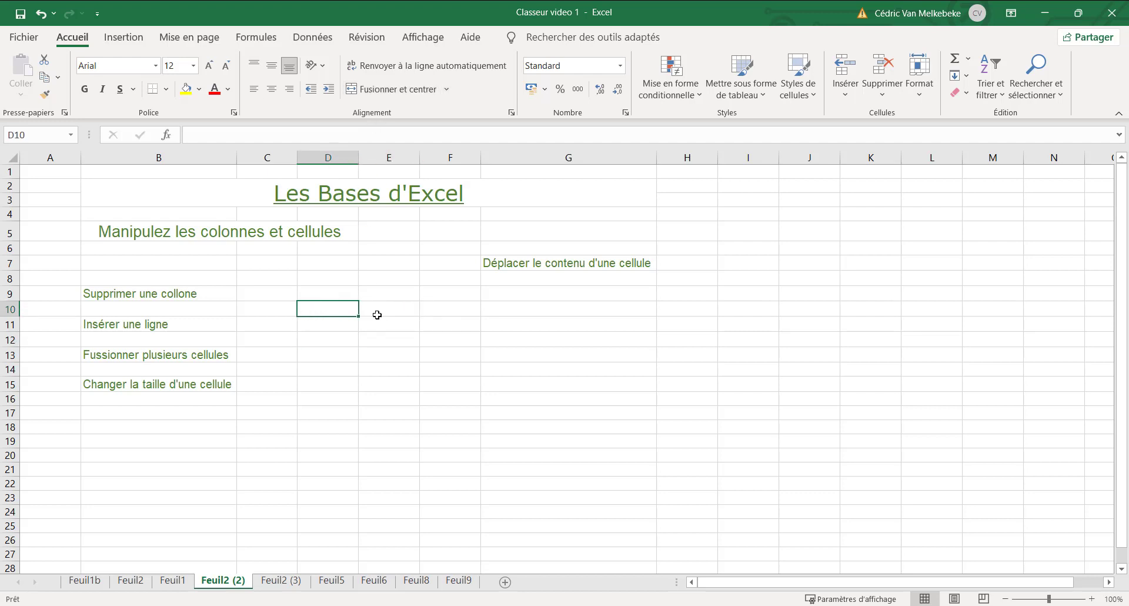
left_click(217, 387)
left_click(327, 354)
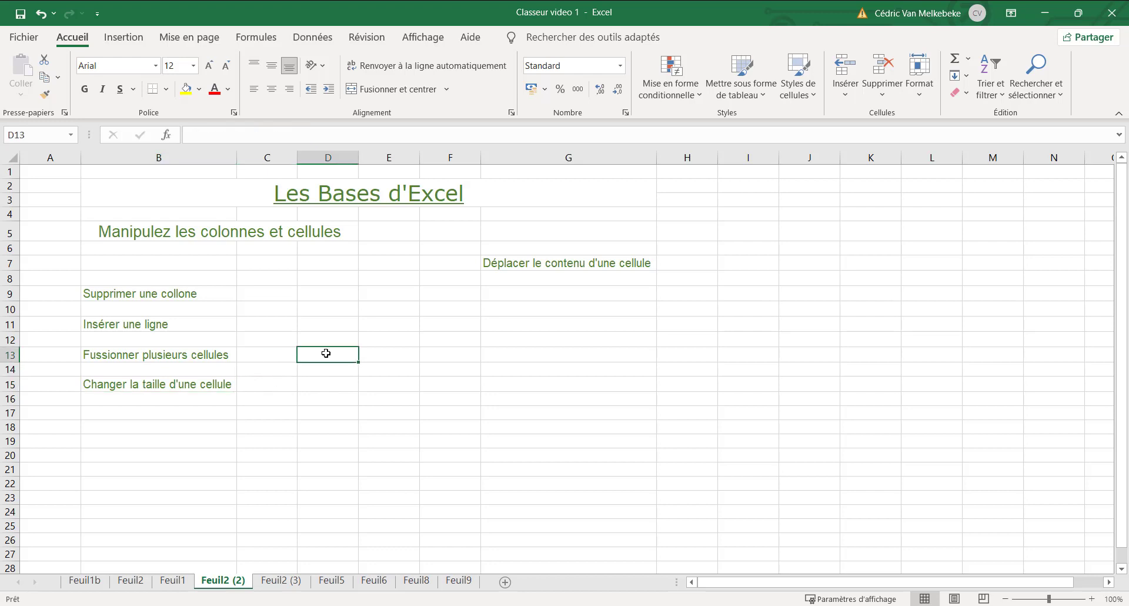
Step: Set the height of row 15, containing "Changer la taille d'une cellule", to 20
left_click(183, 384)
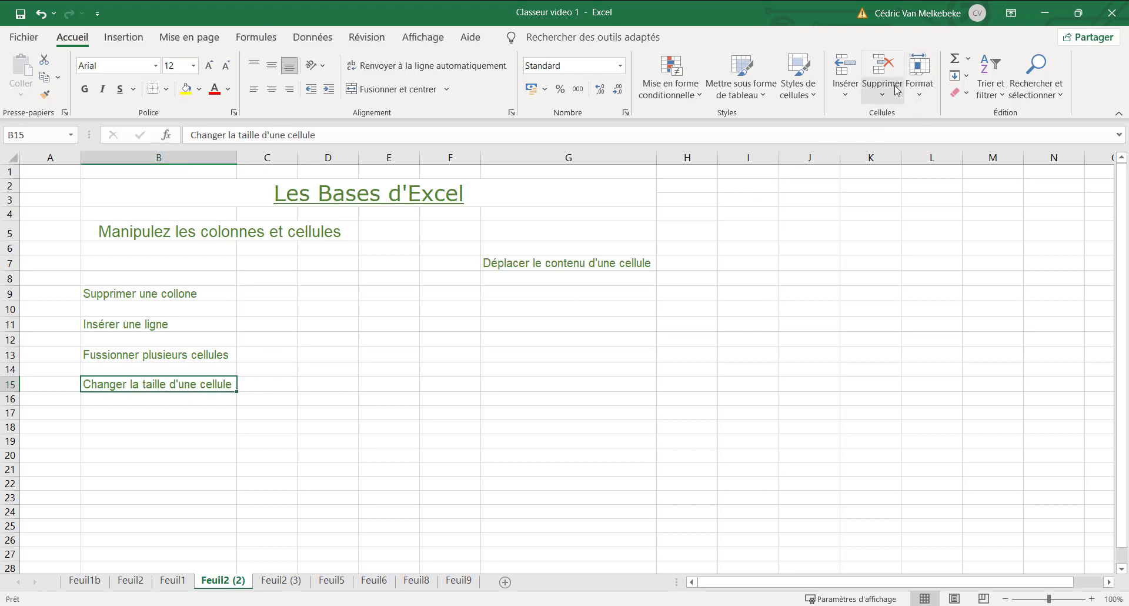
left_click(923, 95)
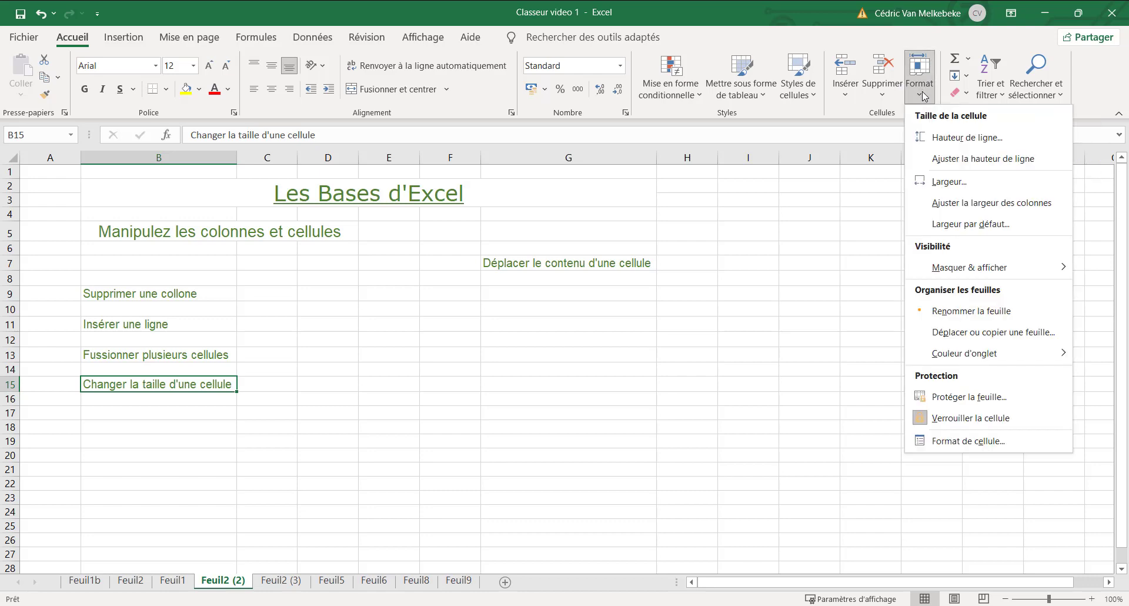
left_click(943, 142)
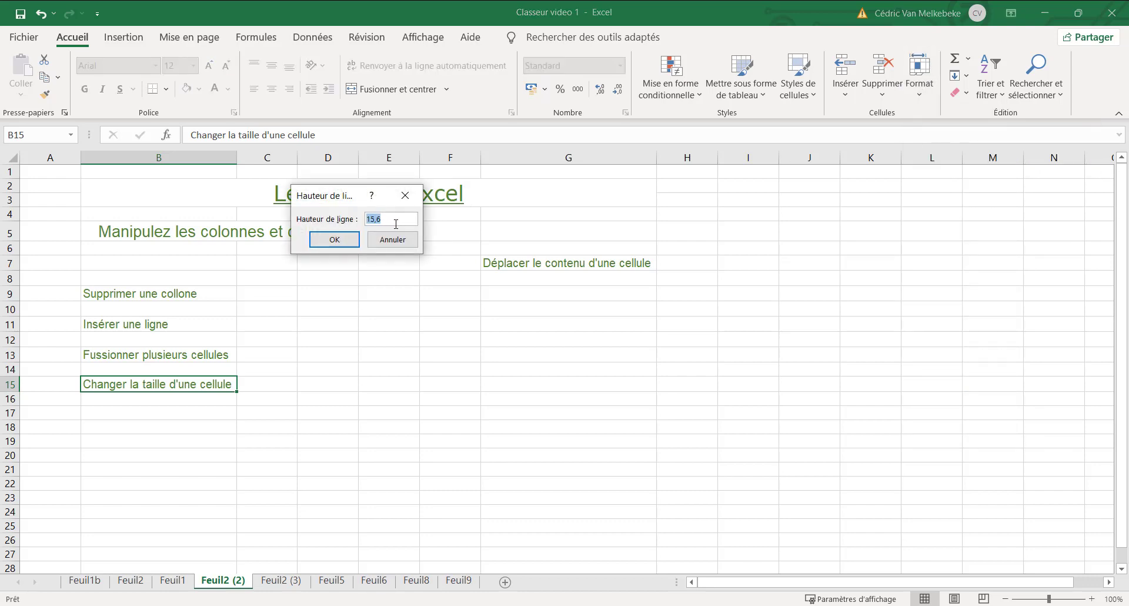
type("20")
key("Return")
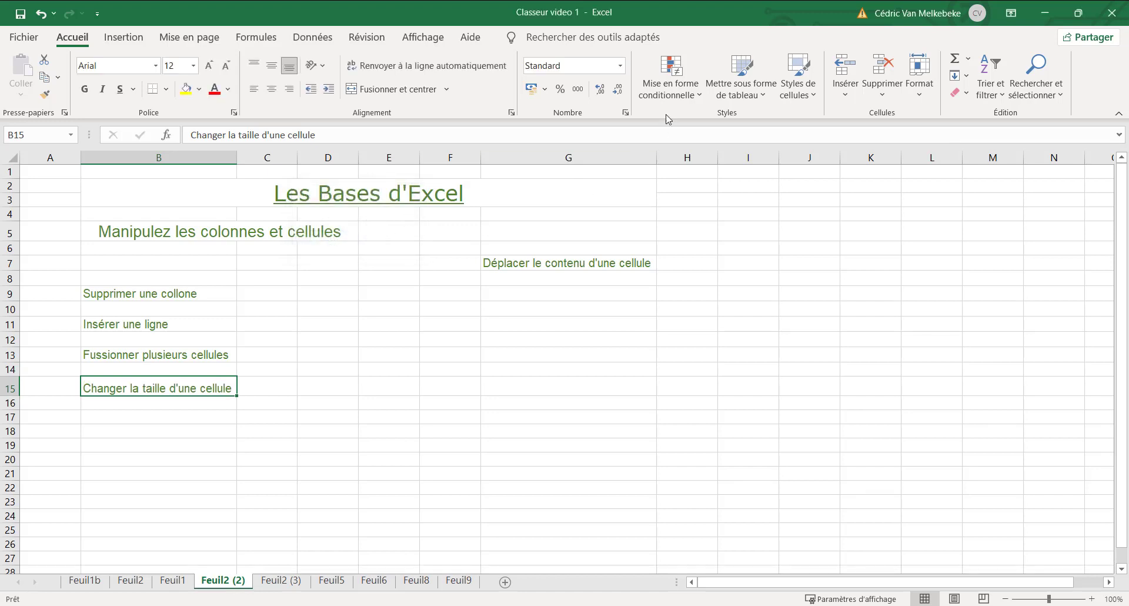
Step: Set the width of column B to 30
left_click(921, 94)
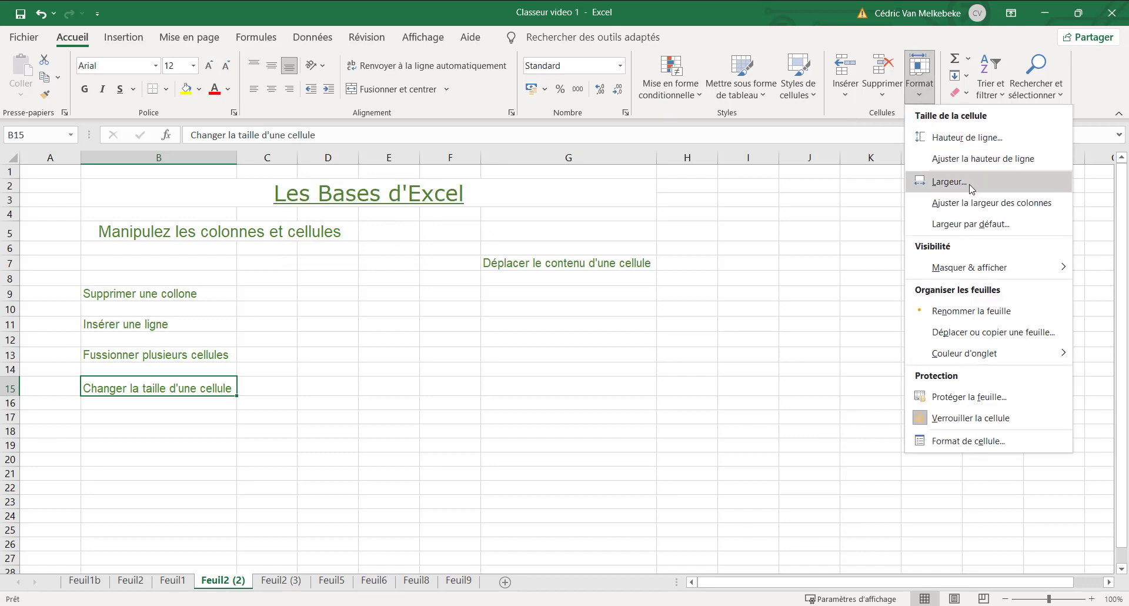
left_click(1007, 188)
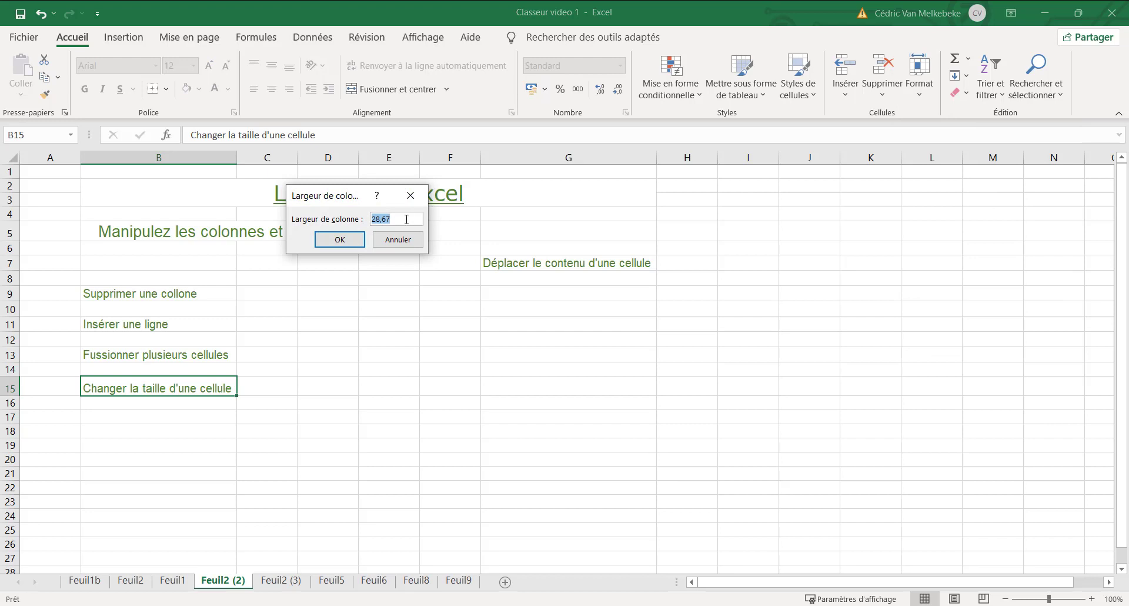
type("30")
key("Return")
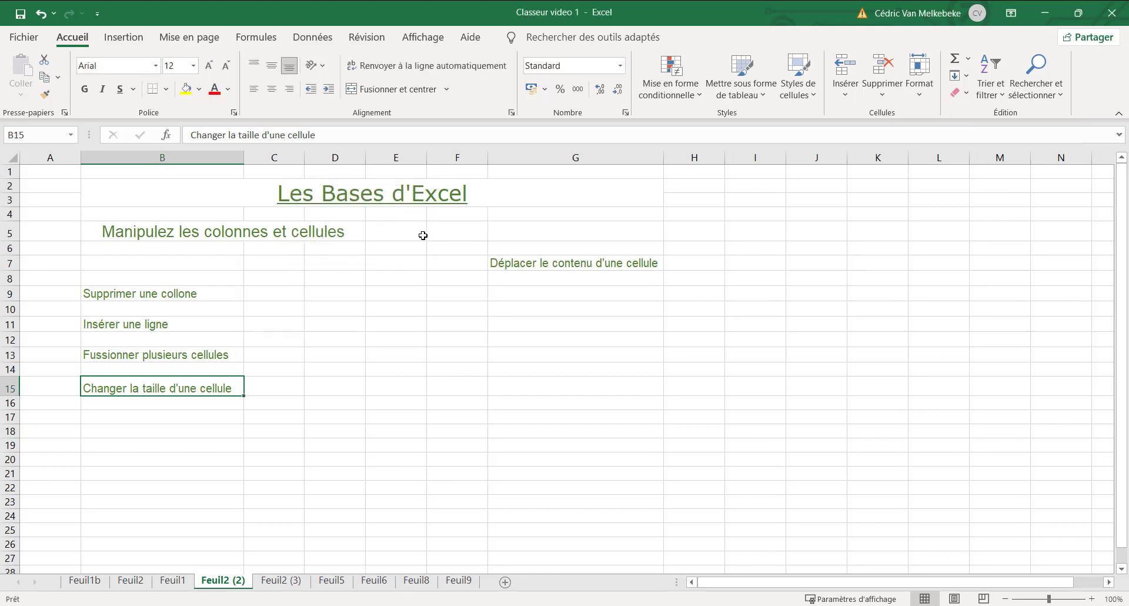
Step: Rotate the text "Changer la taille d'une cellule" in B15 counterclockwise
left_click(193, 411)
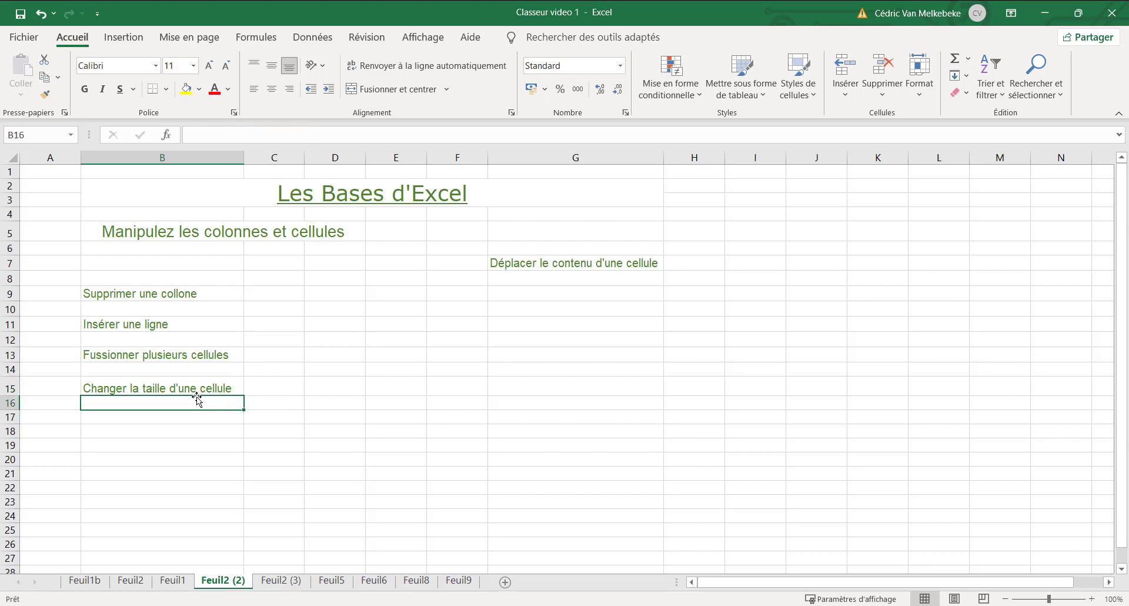
left_click(199, 392)
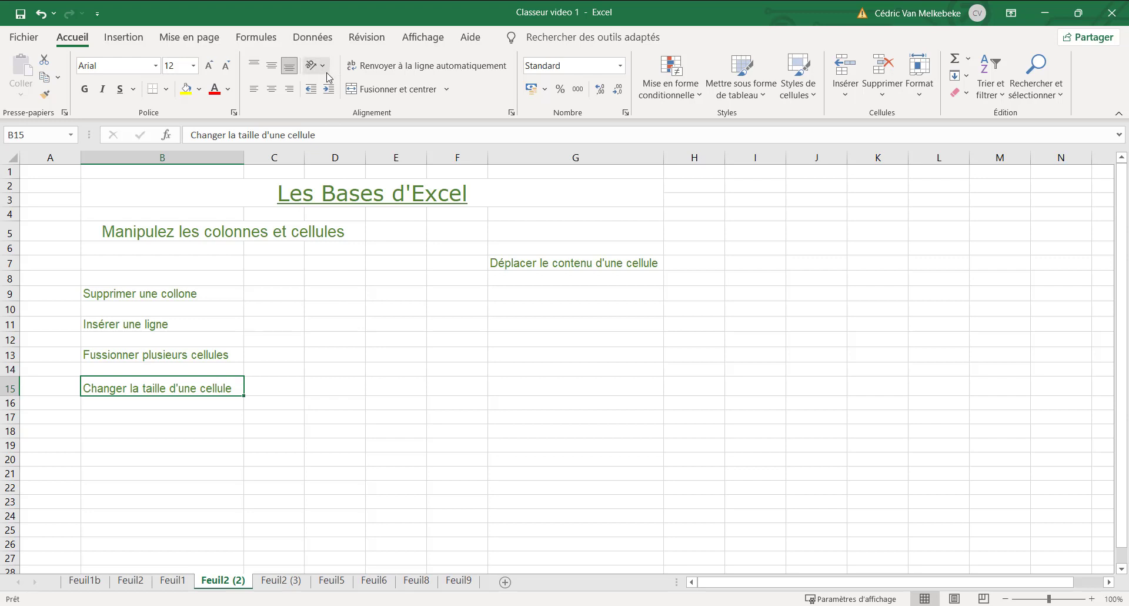
left_click(139, 404)
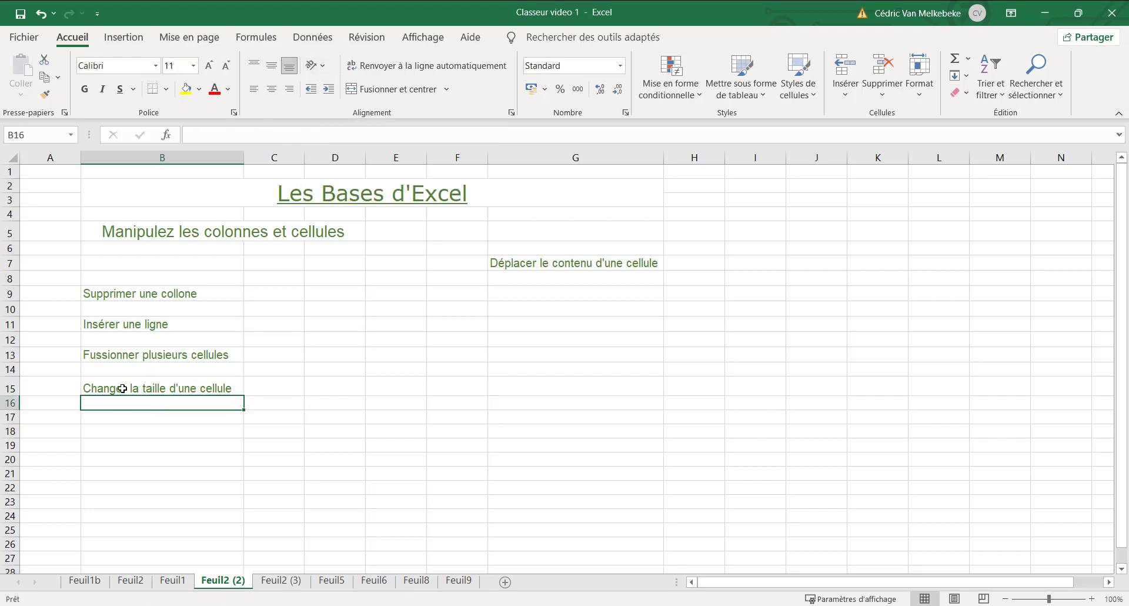
left_click(122, 388)
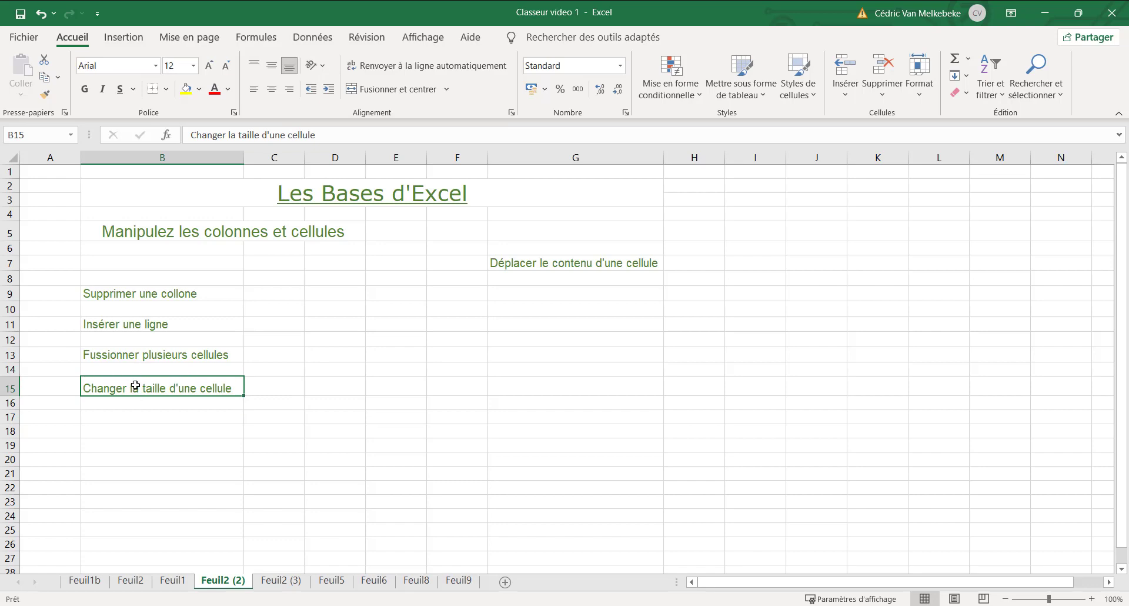
left_click(322, 65)
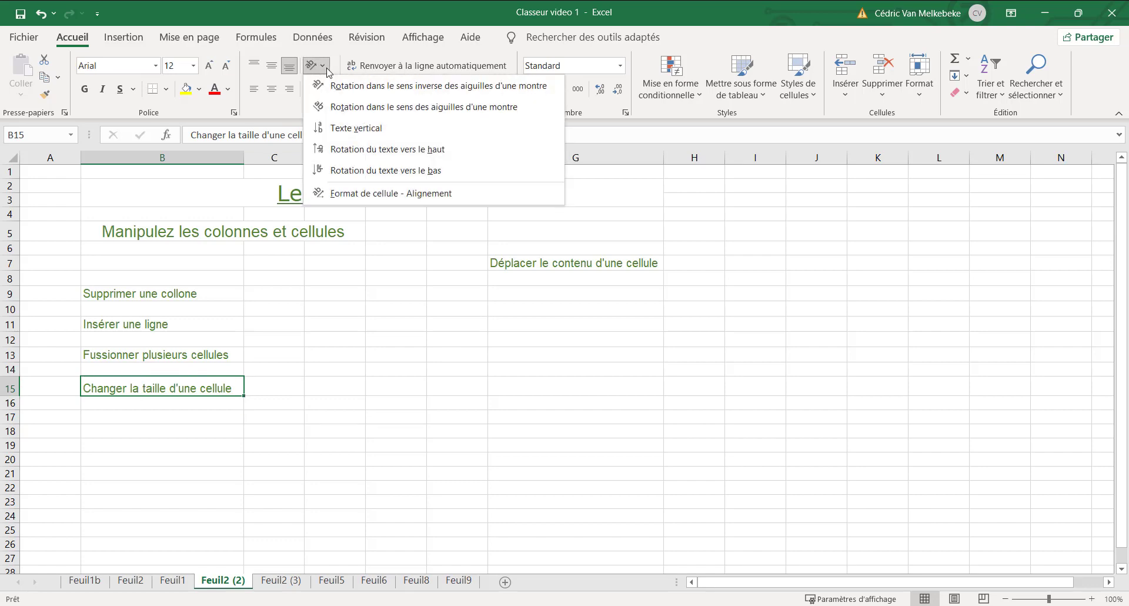
left_click(382, 93)
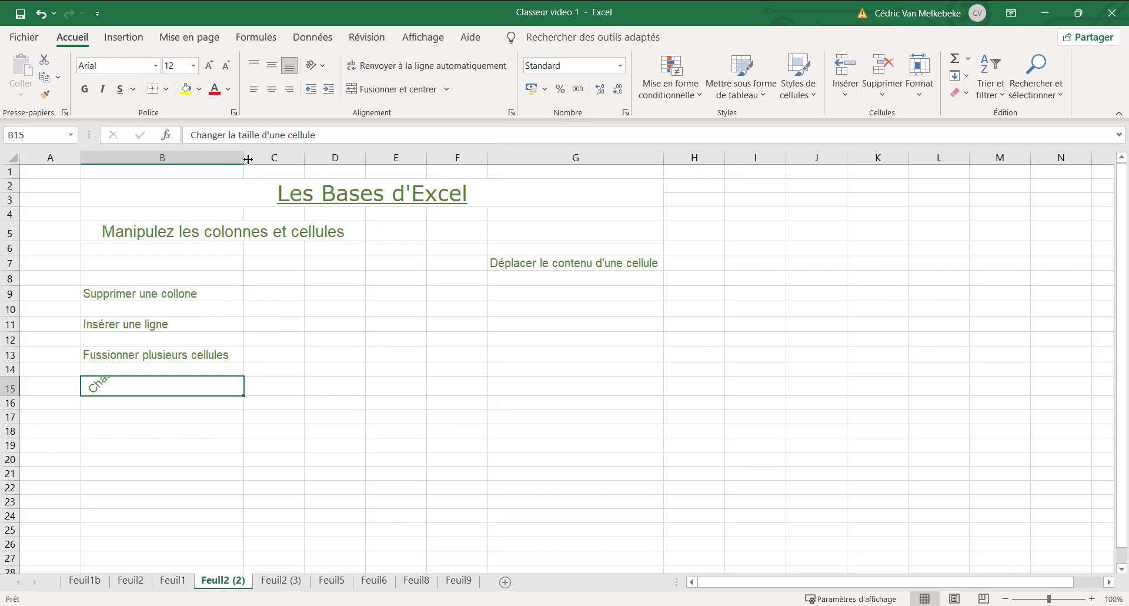
Step: Narrow column B slightly and enlarge row 15 until the rotated text in B15 fits
left_click_drag(244, 157, 234, 157)
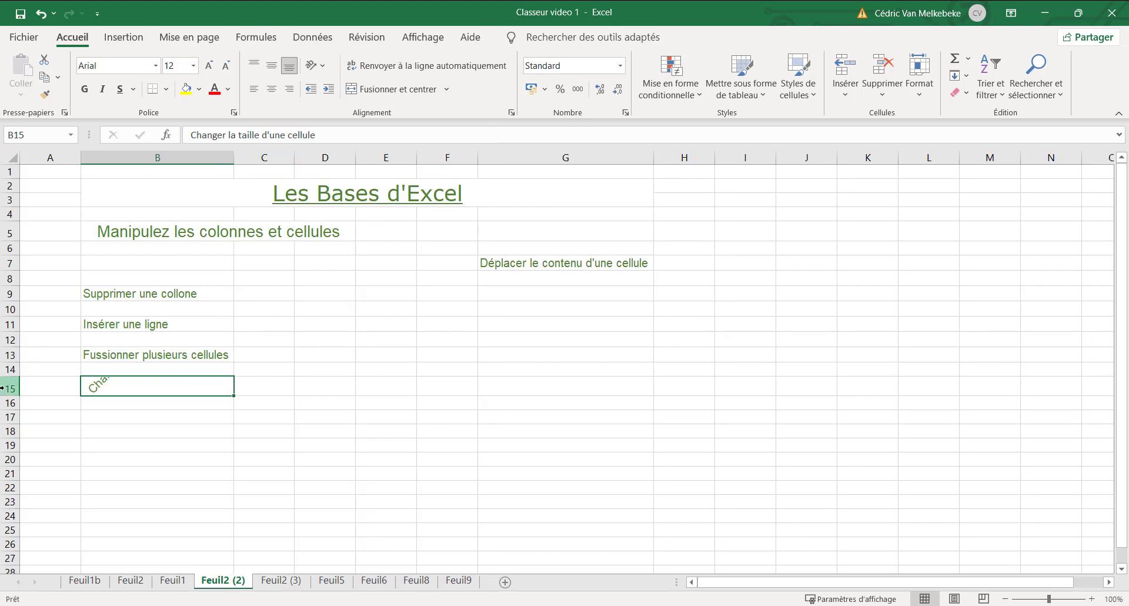
left_click_drag(10, 396, 10, 496)
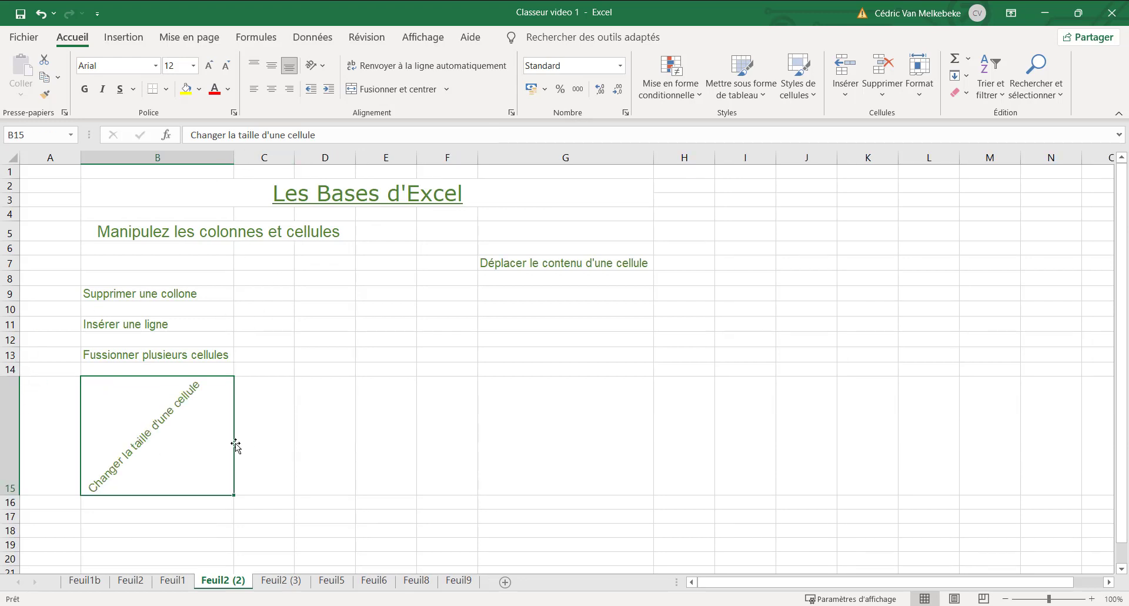
left_click(284, 432)
Step: Remove the counterclockwise rotation from the text in B15
left_click(131, 480)
left_click(325, 76)
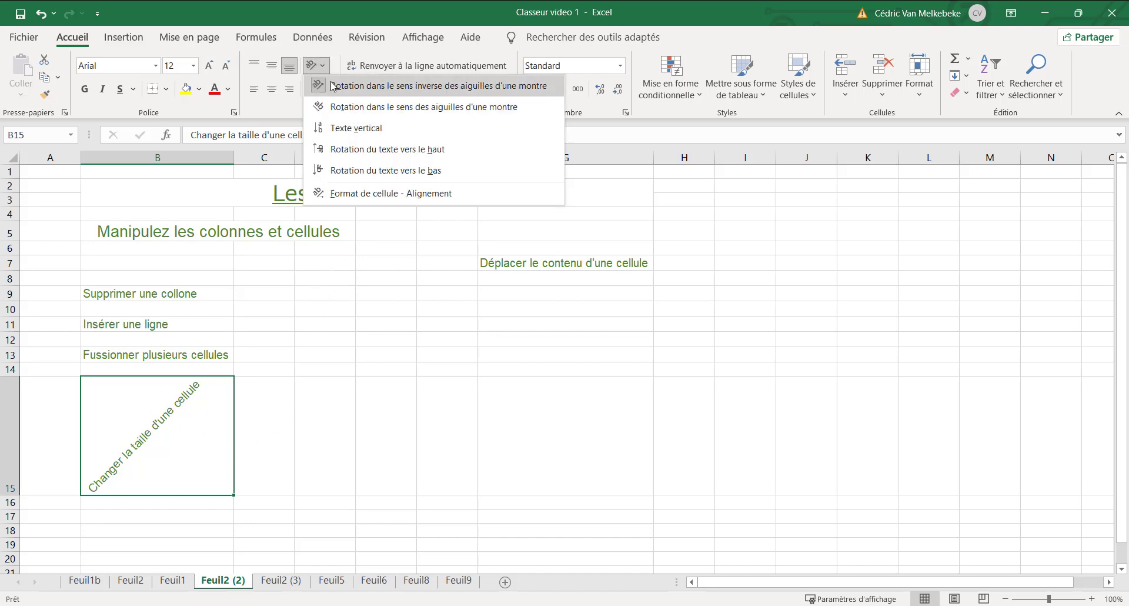
left_click(331, 75)
Step: Set the text in B15 to vertical orientation and look through the stacked letters
left_click(316, 65)
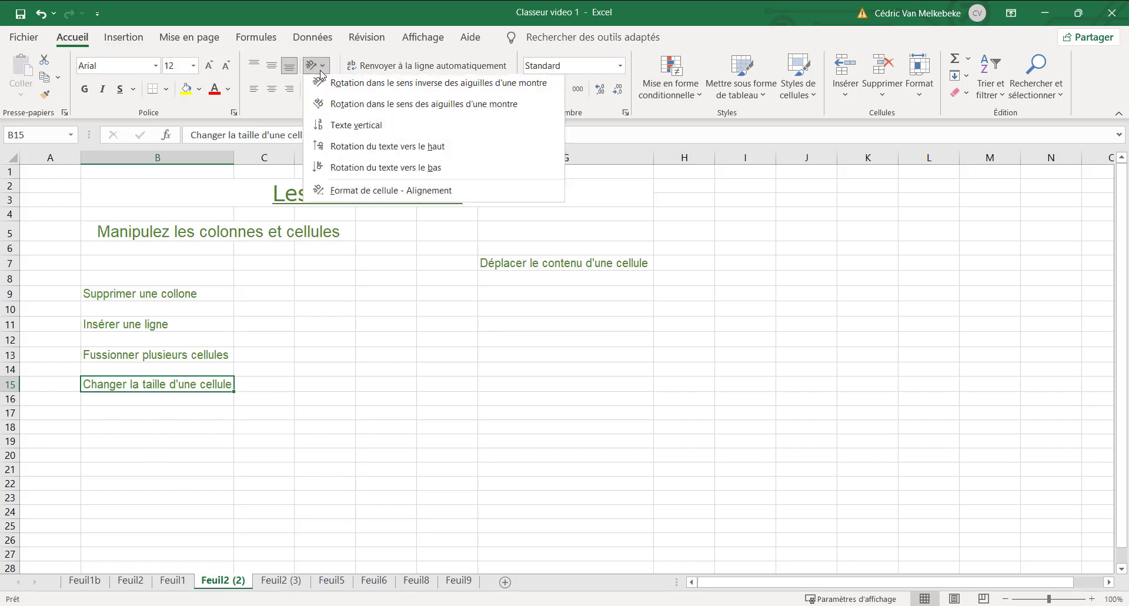
left_click(347, 112)
scroll(251, 341, "down", 5)
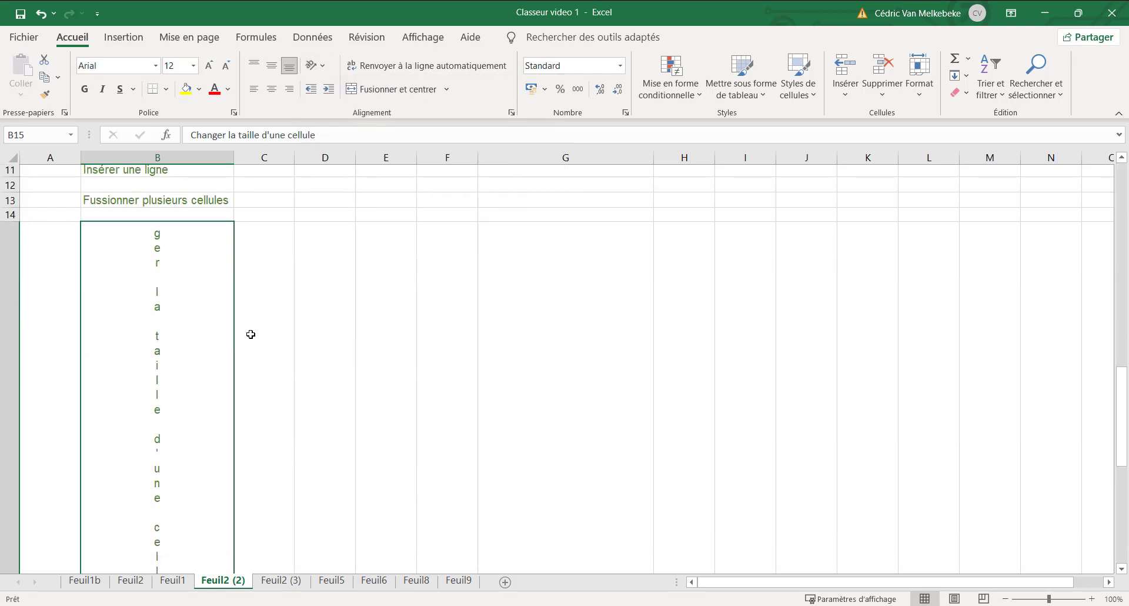
scroll(251, 334, "up", 2)
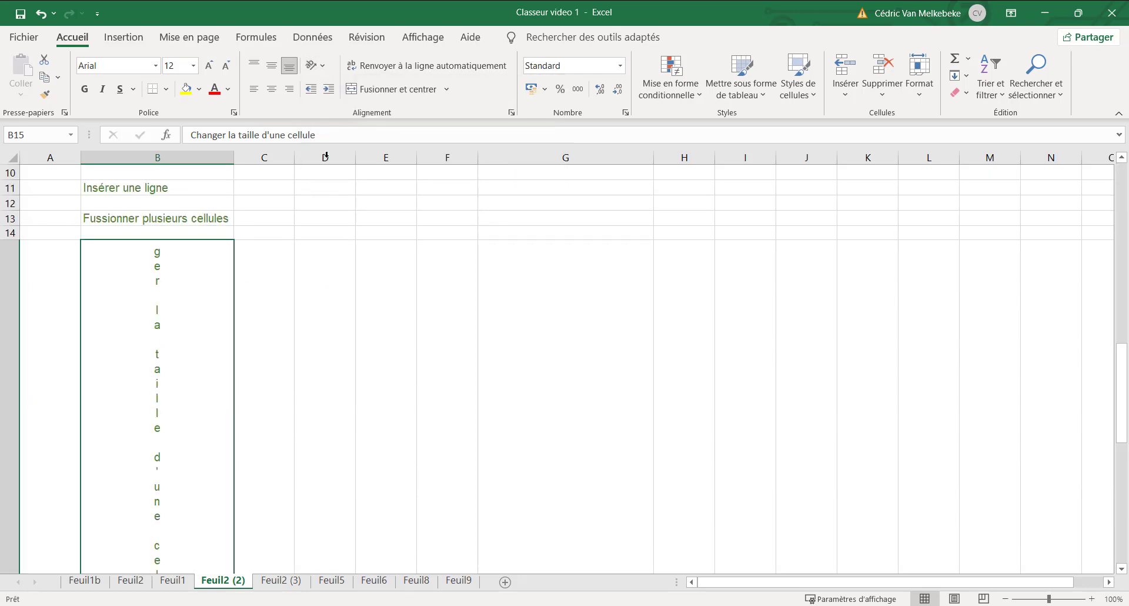
Step: Turn off the vertical text orientation in B15 and return to the list of headings
left_click(323, 66)
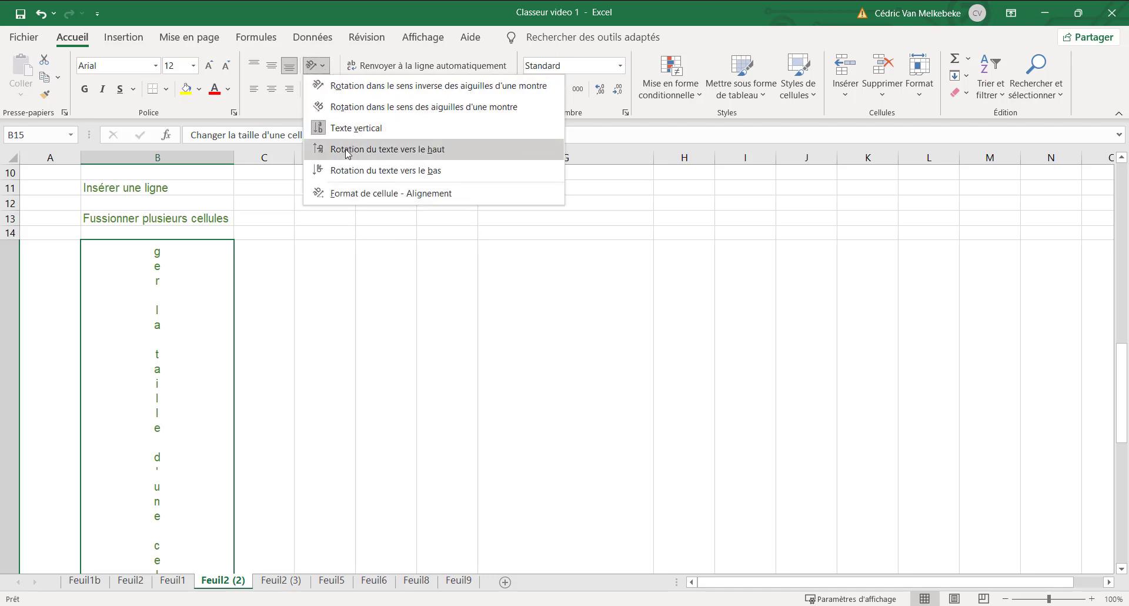
left_click(363, 126)
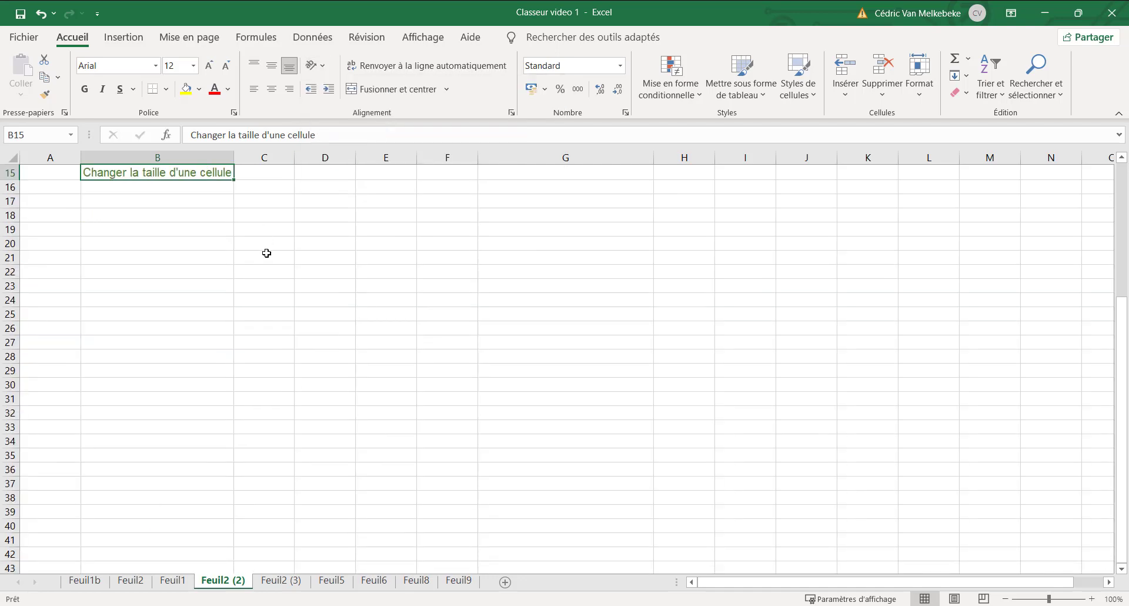
scroll(268, 255, "up", 2)
scroll(271, 255, "up", 1)
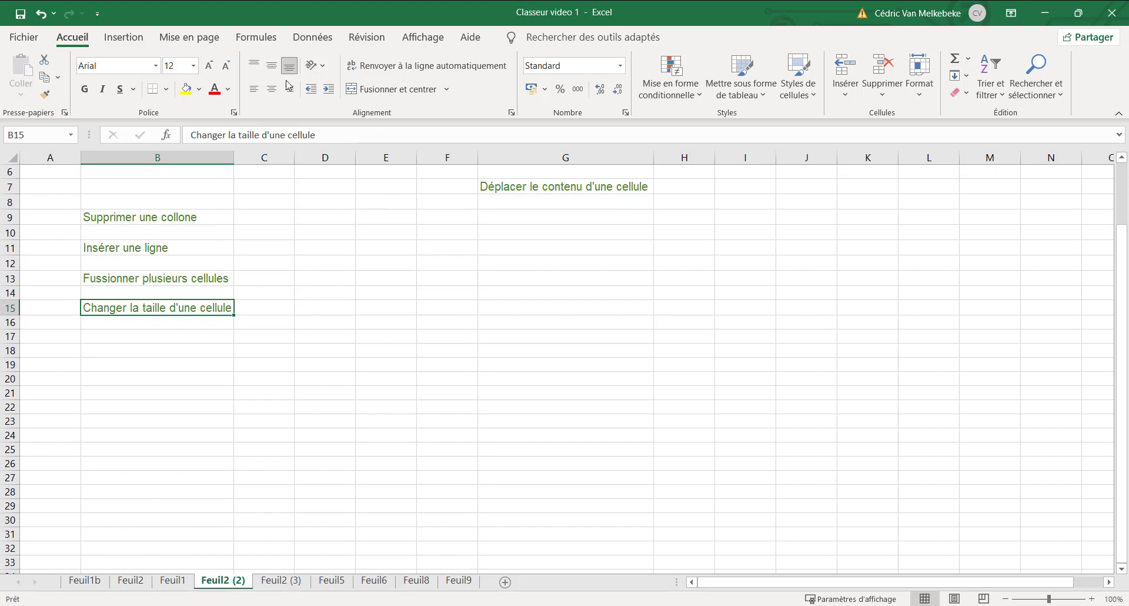
Step: Indent the text in B15 by one level and remove it, and repeat with three indent levels
left_click(329, 89)
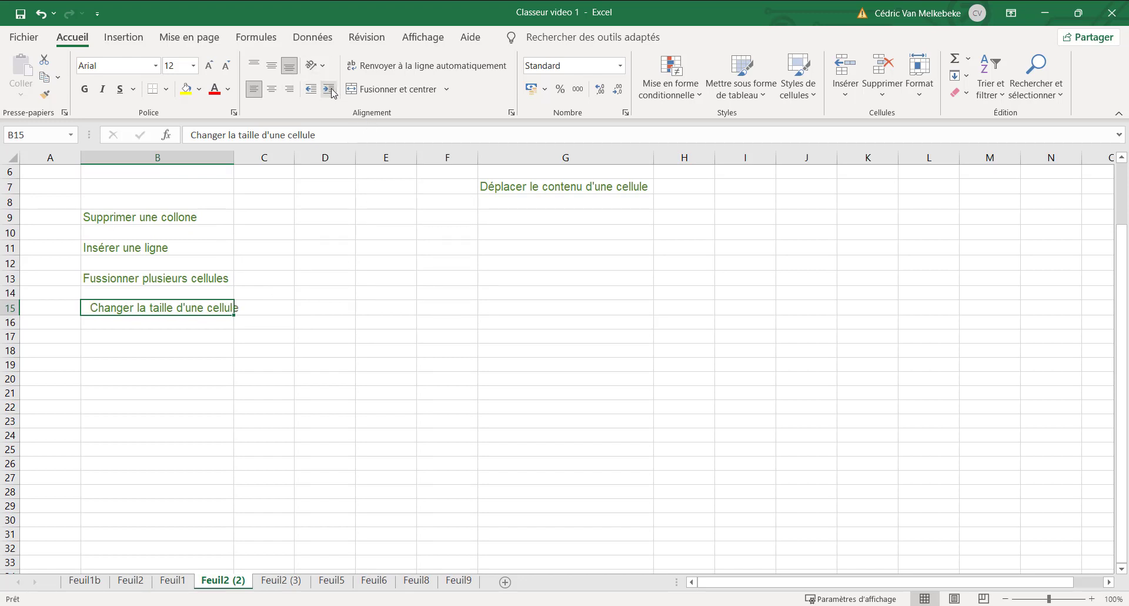
left_click(311, 89)
left_click(329, 88)
left_click(329, 89)
left_click(329, 88)
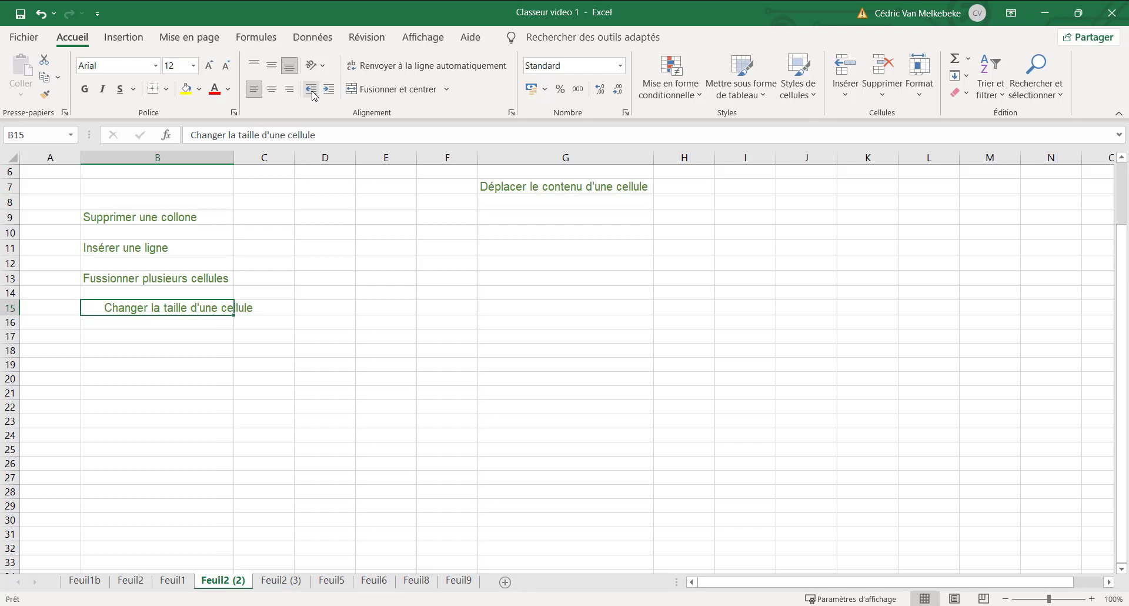
left_click(310, 89)
left_click(310, 89)
left_click(310, 89)
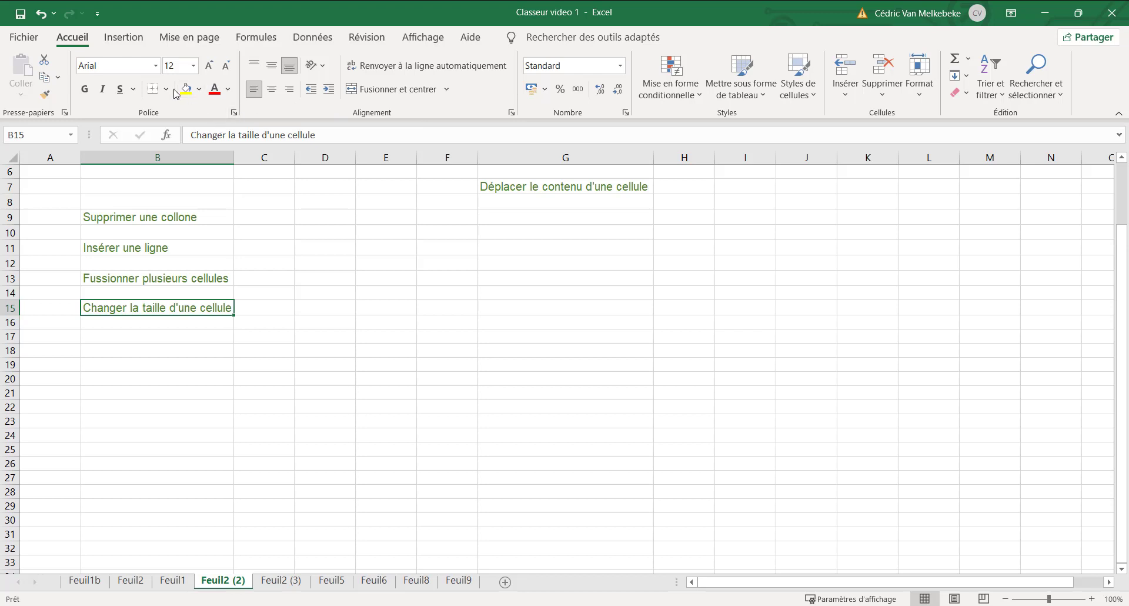
Step: Colour the text in B15 dark orange and fill the cell with medium blue from the theme colours
left_click(228, 89)
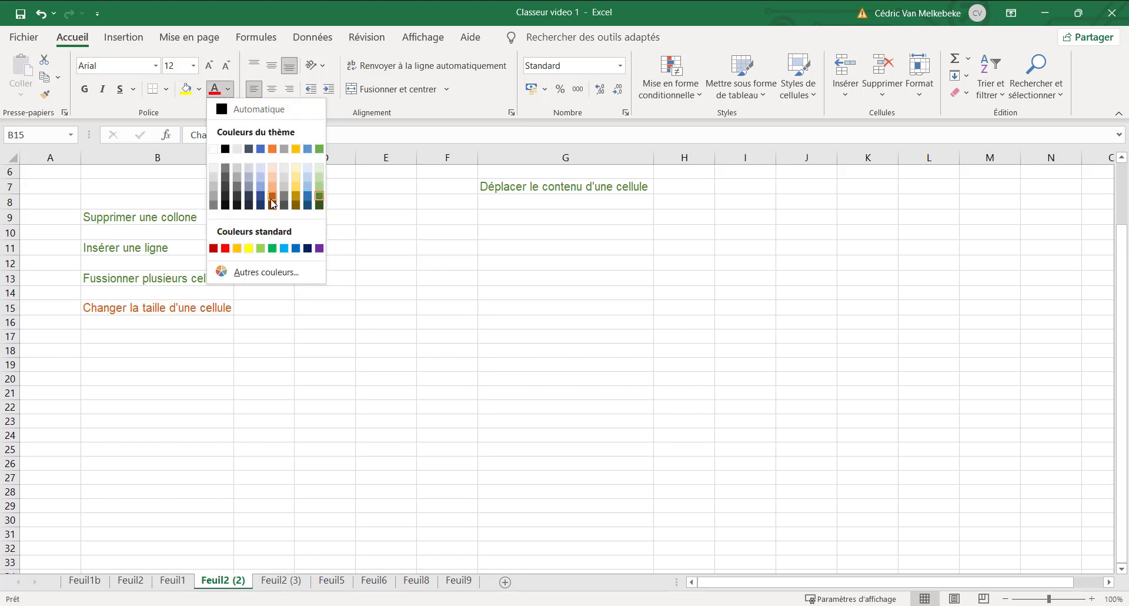
left_click(274, 197)
left_click(199, 89)
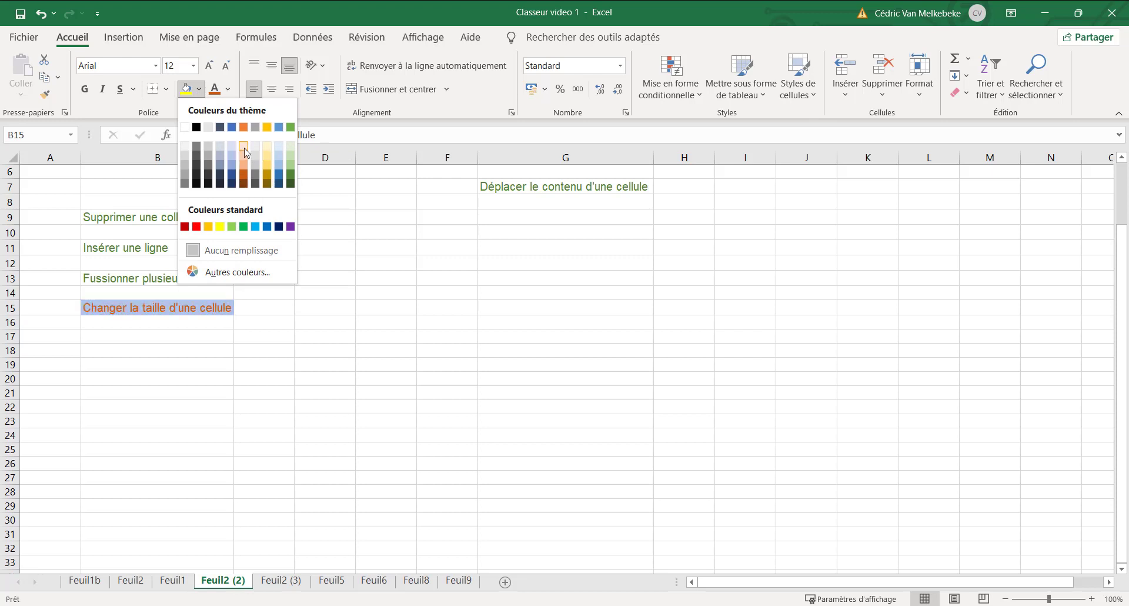
left_click(279, 127)
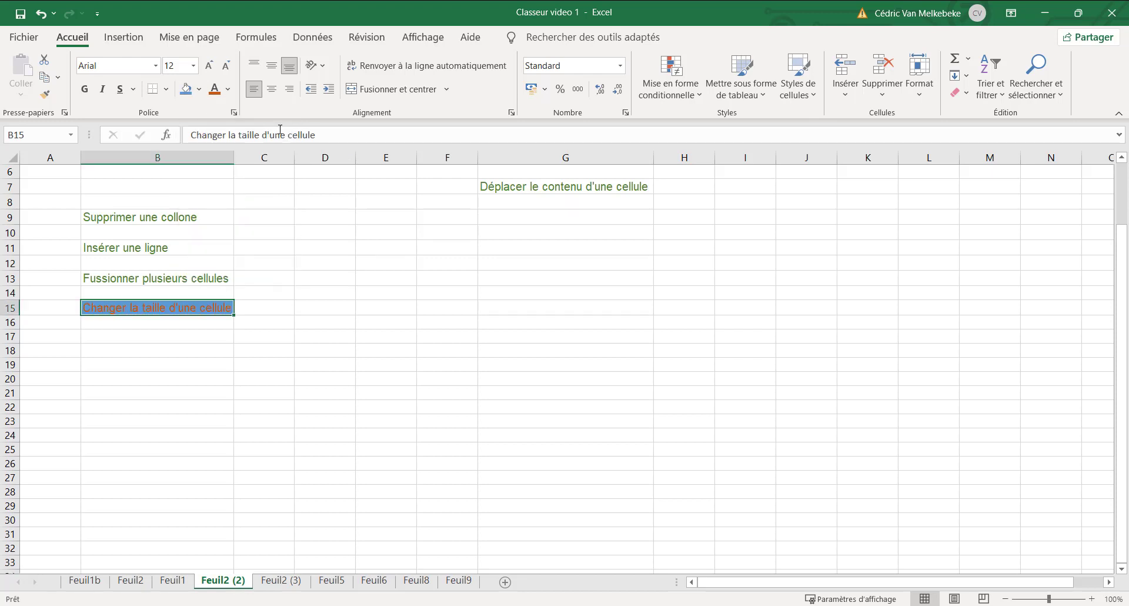
Step: Change the fill of B15 to light grey and check the cell while it is deselected
left_click(200, 90)
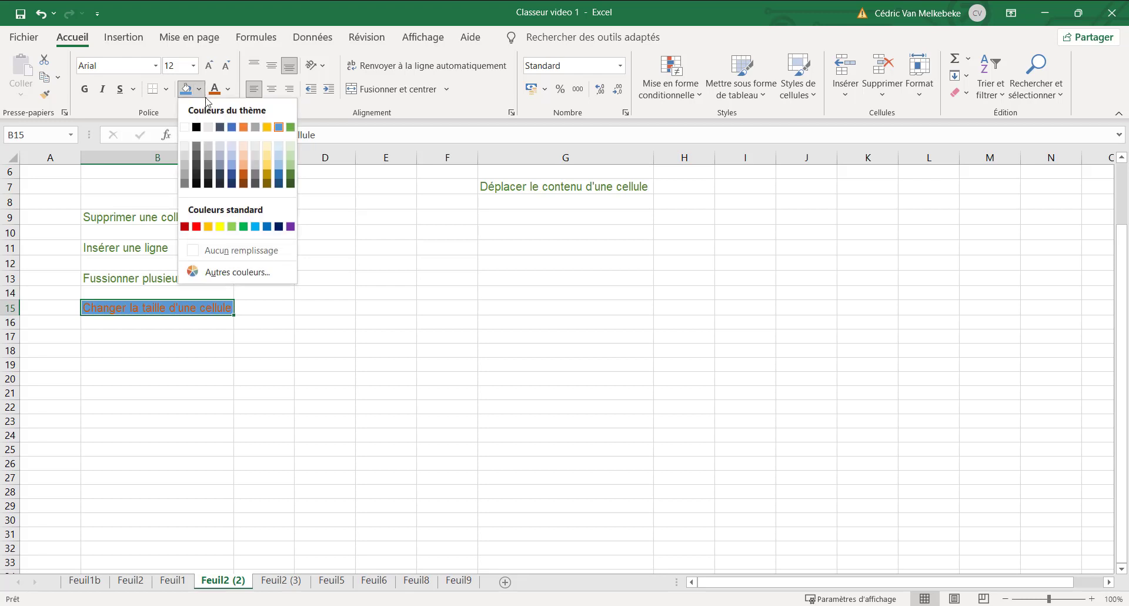
left_click(255, 152)
left_click(289, 304)
left_click(217, 327)
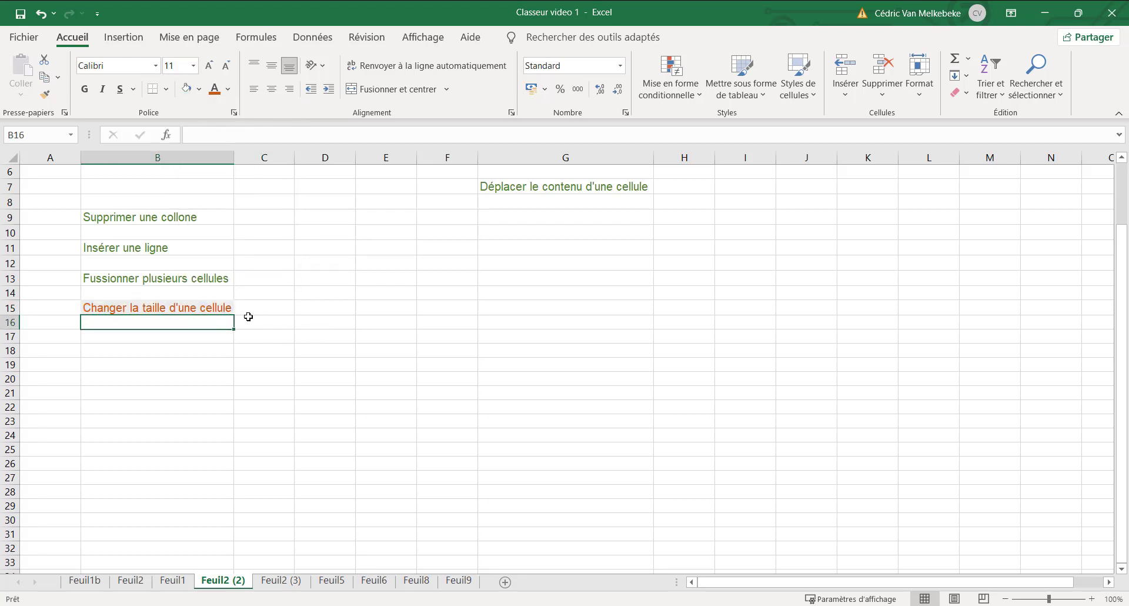
Step: Change the fill of B15 to the lightest blue theme shade
left_click(208, 307)
left_click(200, 88)
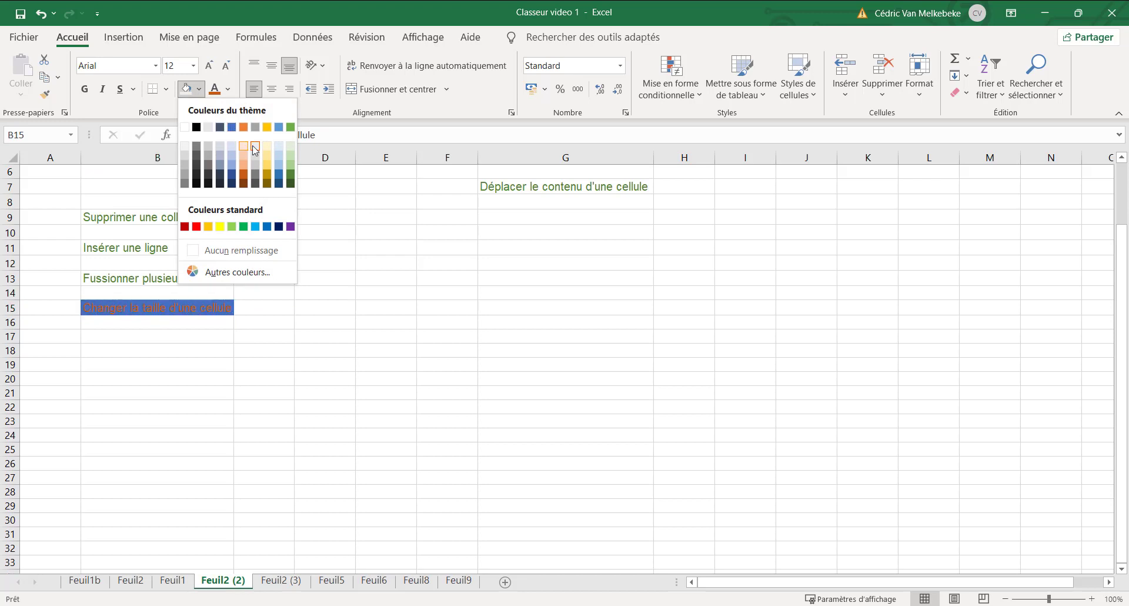
left_click(280, 150)
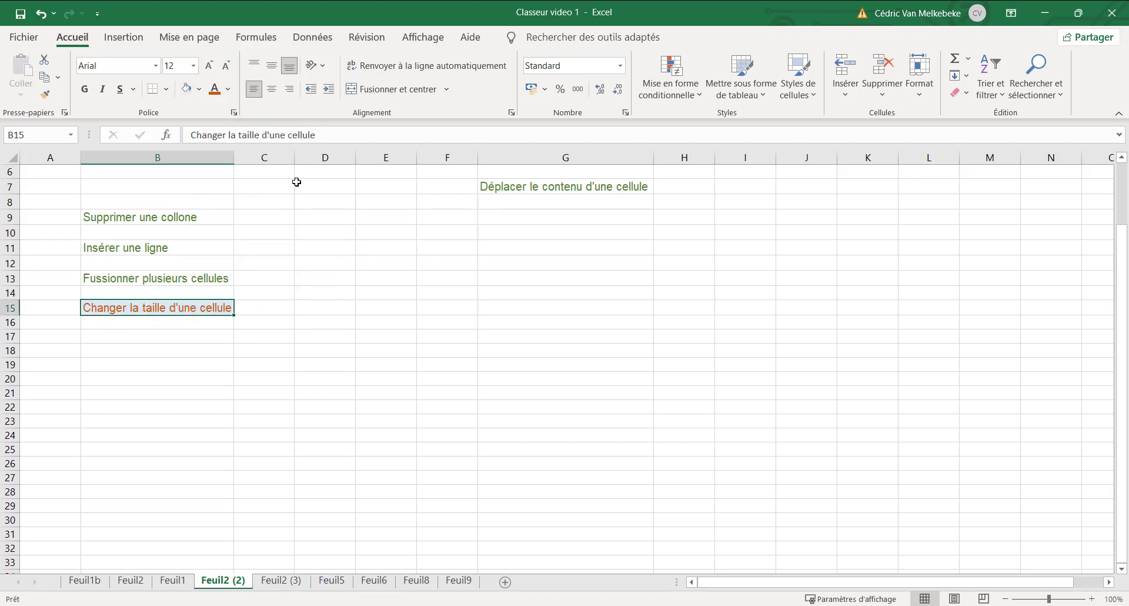
left_click(281, 304)
Step: Apply underline, italic and bold to the text in B15
left_click(210, 301)
left_click(121, 91)
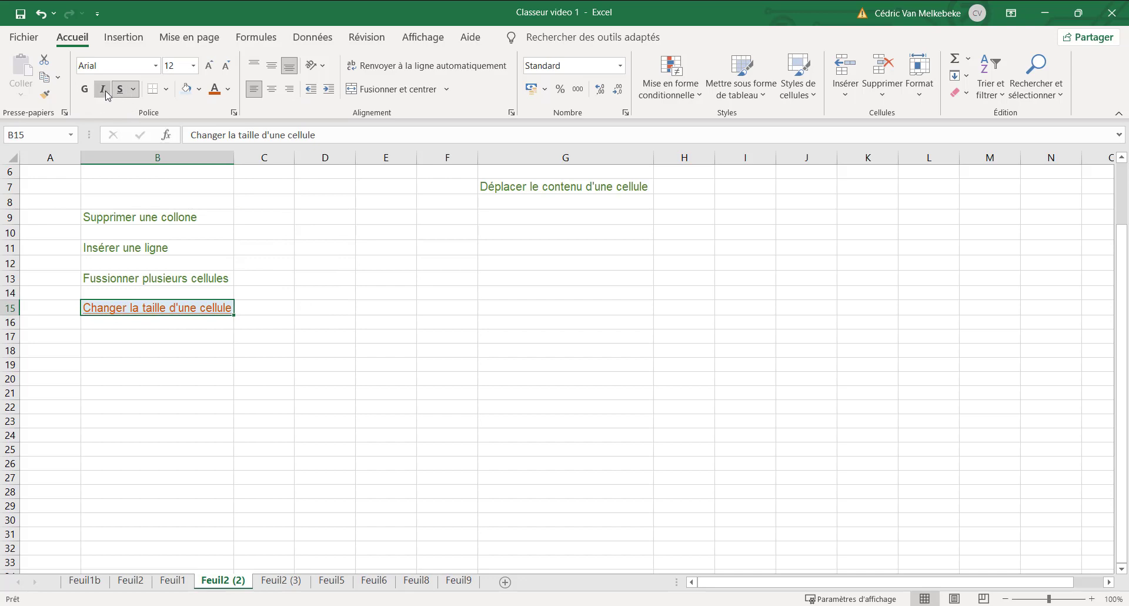
left_click(103, 91)
left_click(84, 92)
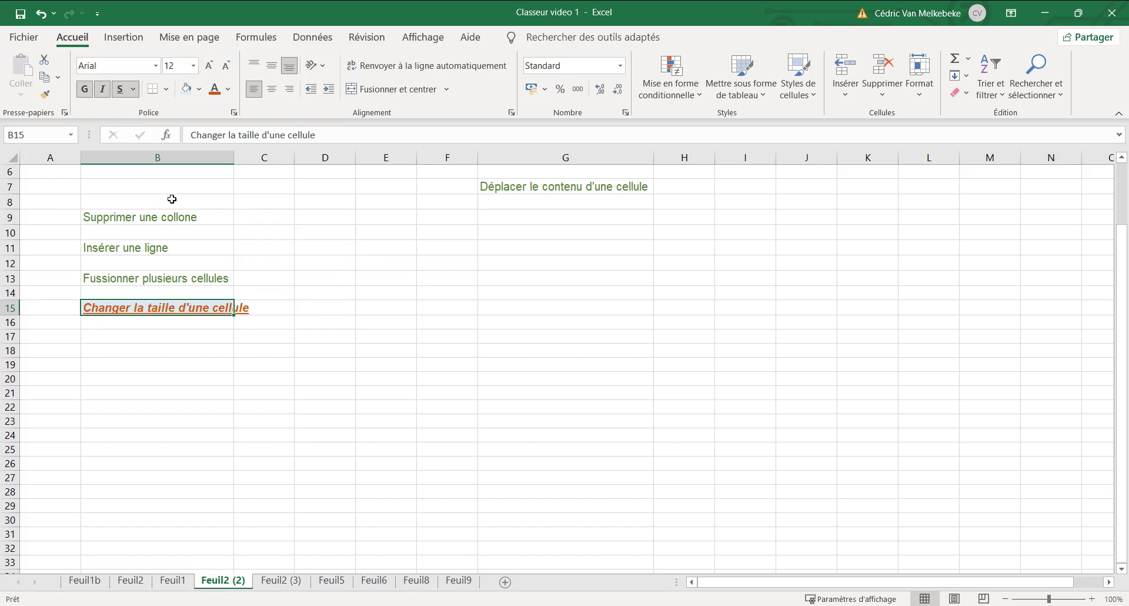
Step: Set the font of B15 to AcmeFont and replace it with Algerian
left_click(155, 67)
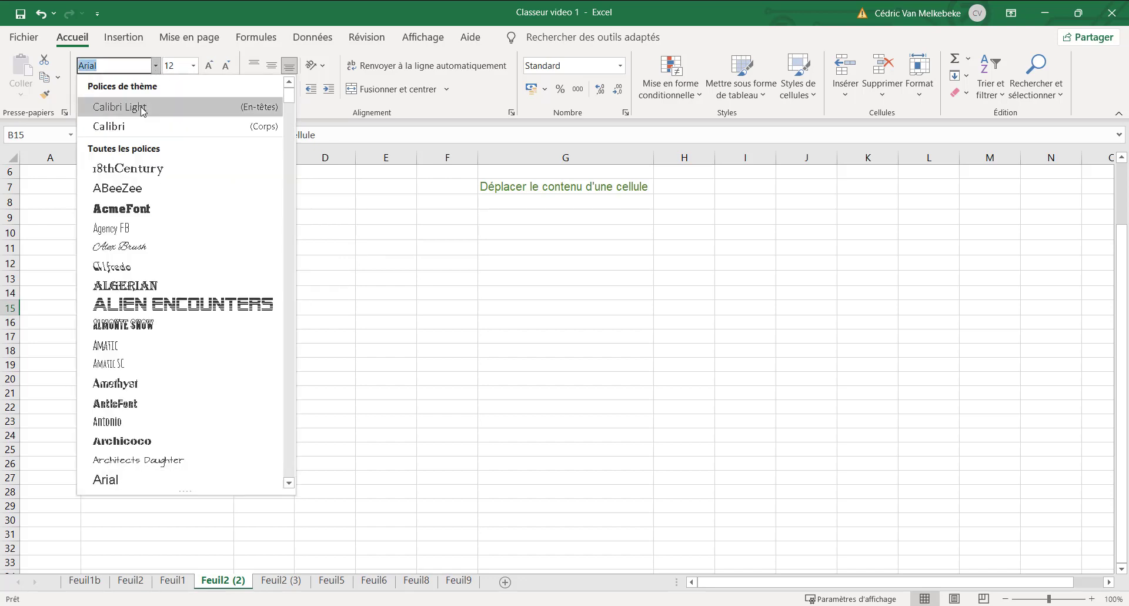
left_click(137, 215)
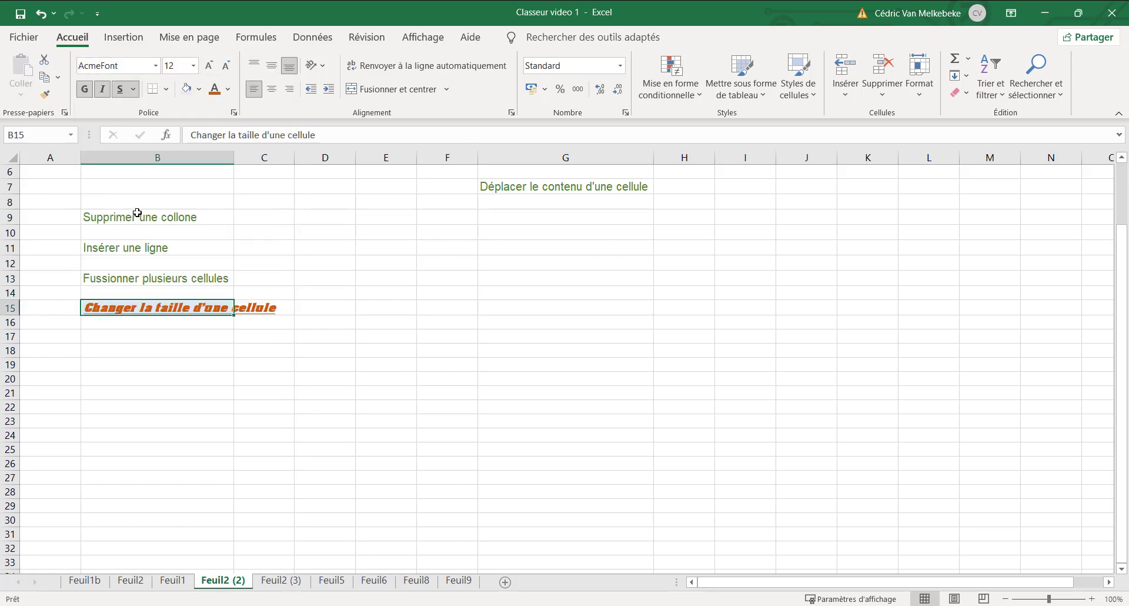
left_click(156, 65)
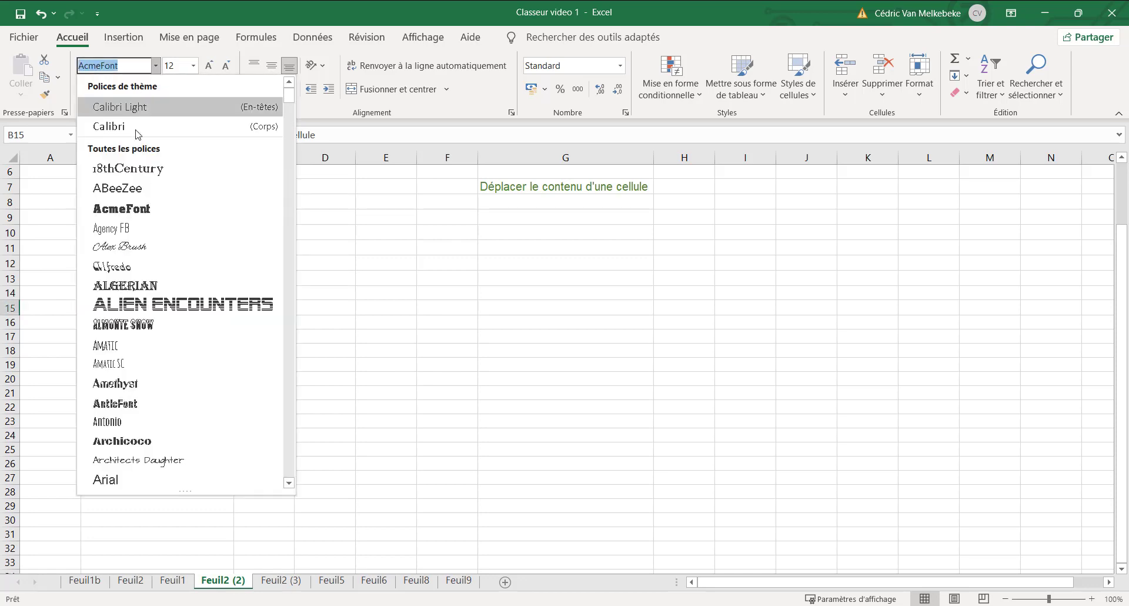
left_click(137, 286)
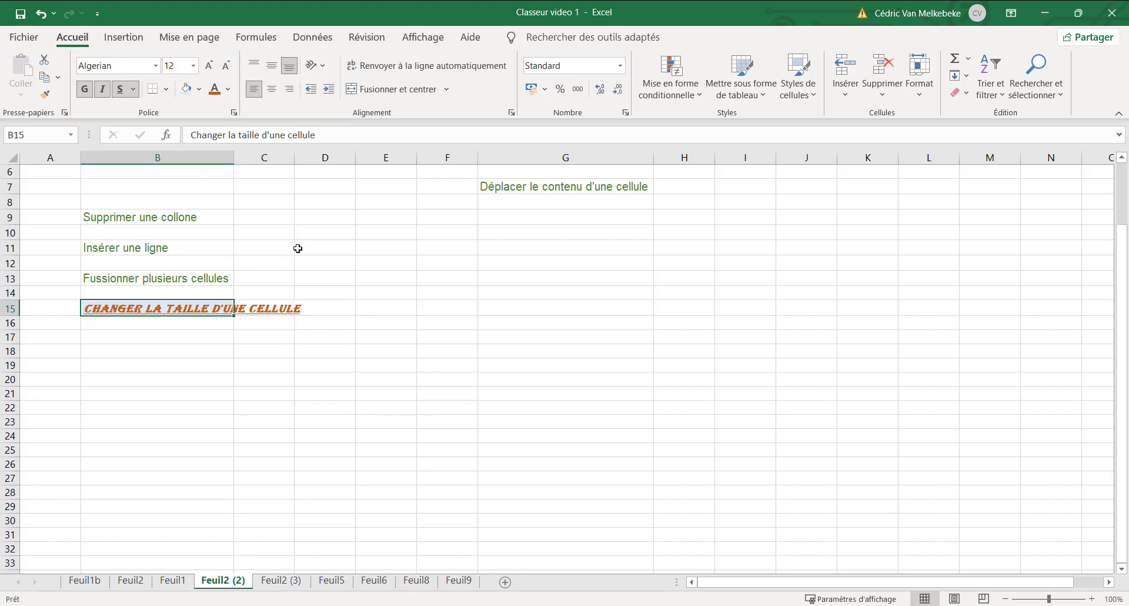
Step: Enlarge the text in B15 step by step past size 20 and reduce it back to 12
left_click(210, 66)
left_click(210, 66)
left_click(210, 66)
left_click(210, 66)
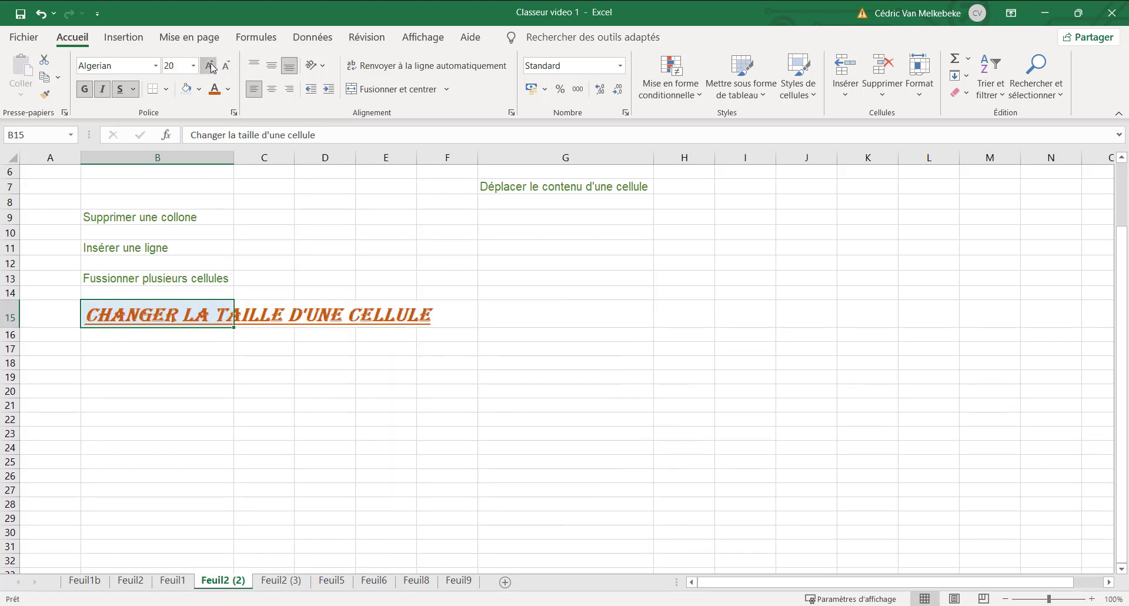
left_click(210, 66)
left_click(227, 67)
left_click(226, 67)
left_click(226, 67)
left_click(226, 67)
left_click(226, 66)
left_click(227, 67)
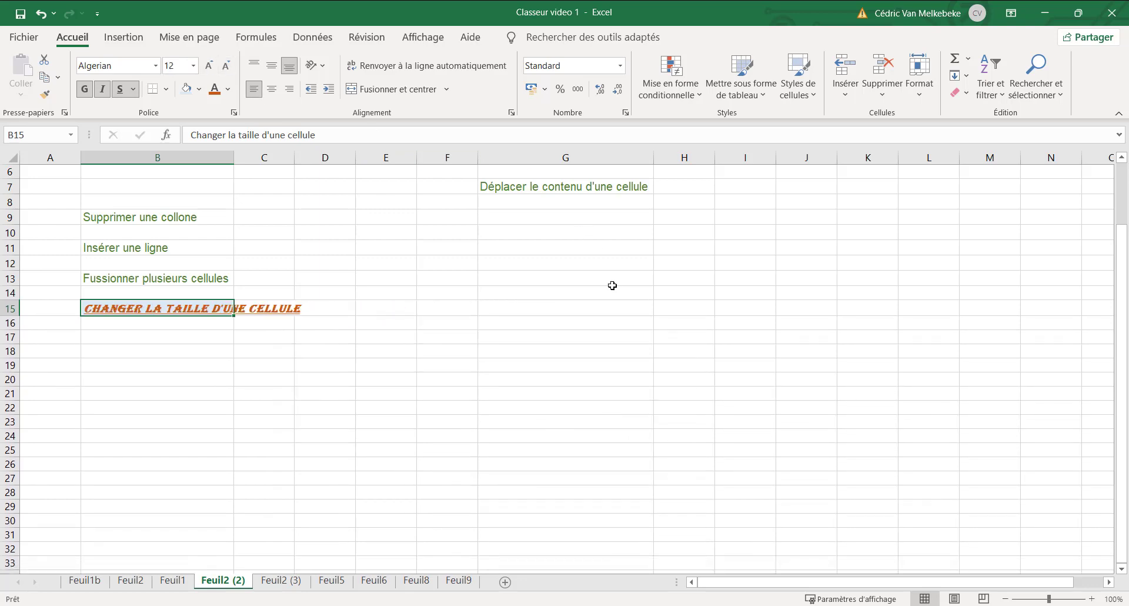
Step: Switch the page orientation to landscape (Paysage) and back to portrait
left_click(203, 39)
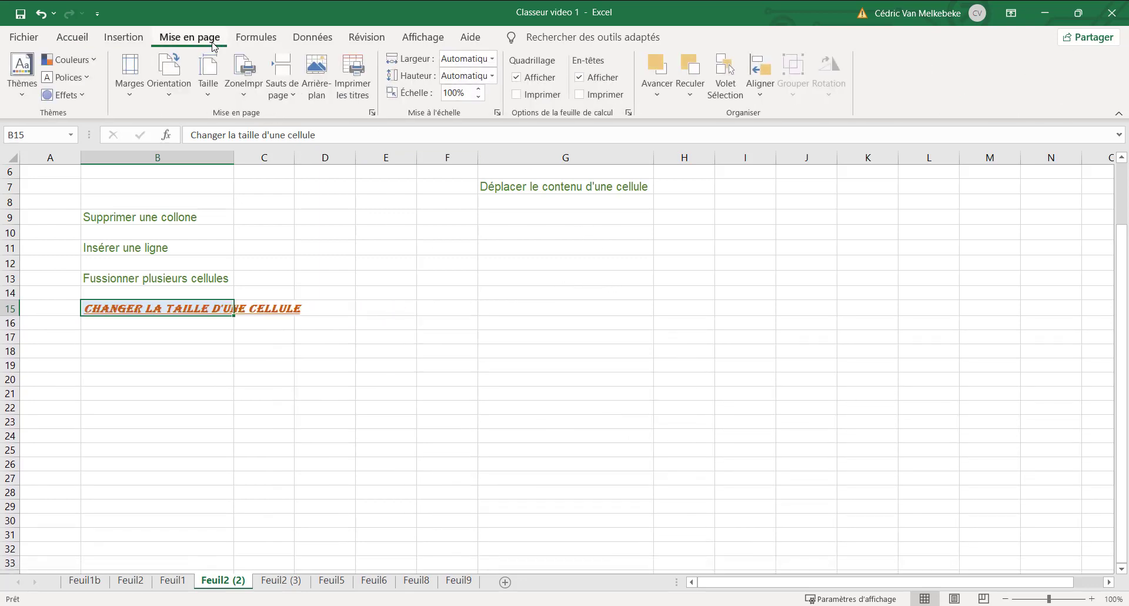
left_click(171, 96)
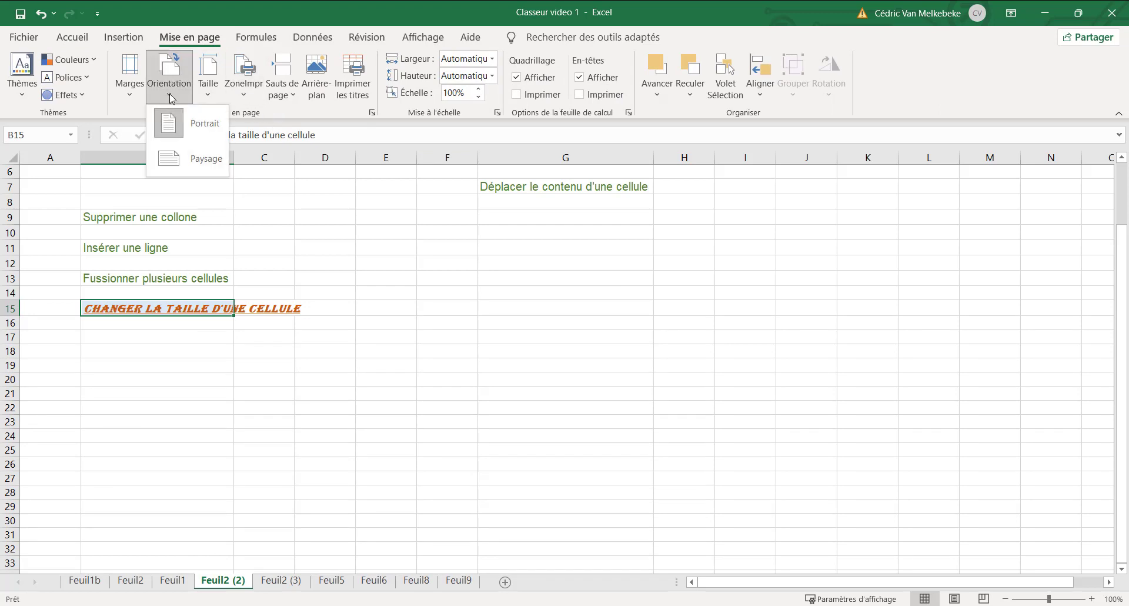
left_click(192, 126)
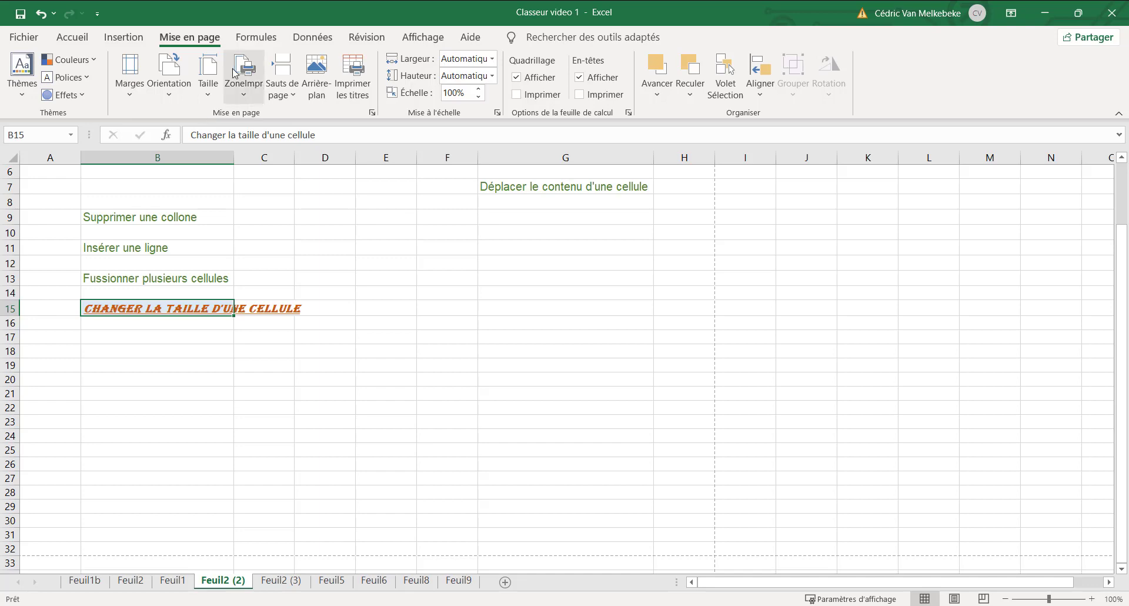
left_click(185, 75)
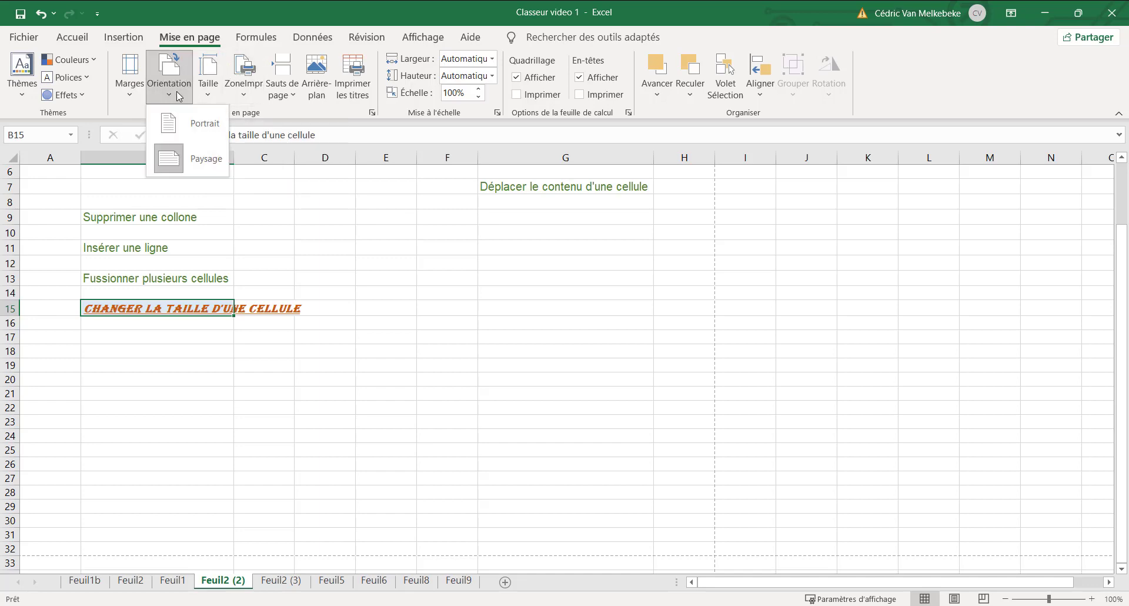
left_click(194, 124)
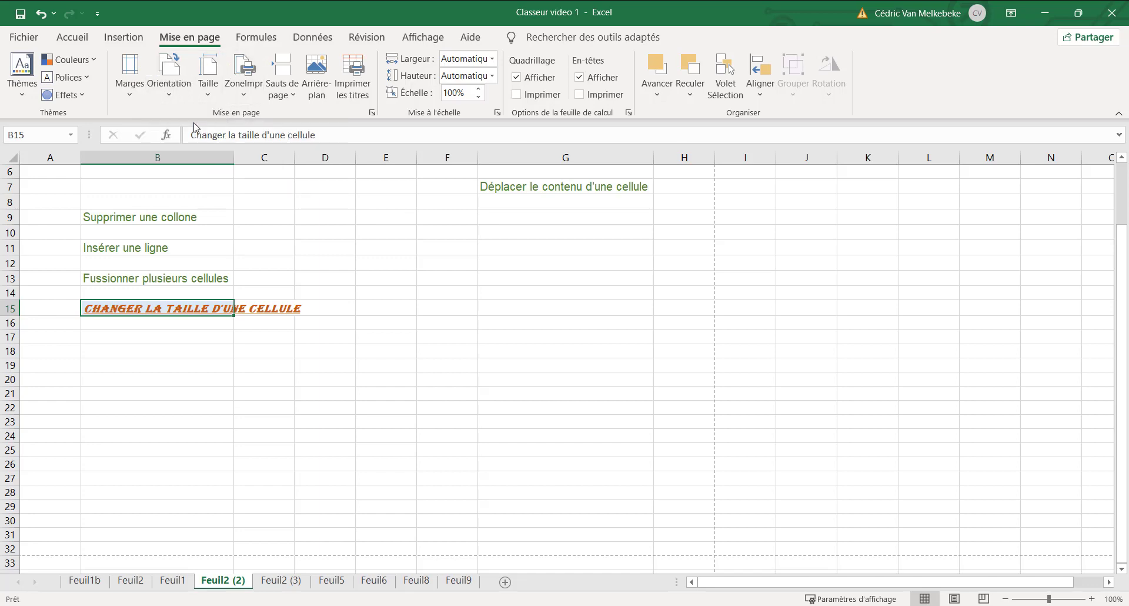
left_click(132, 41)
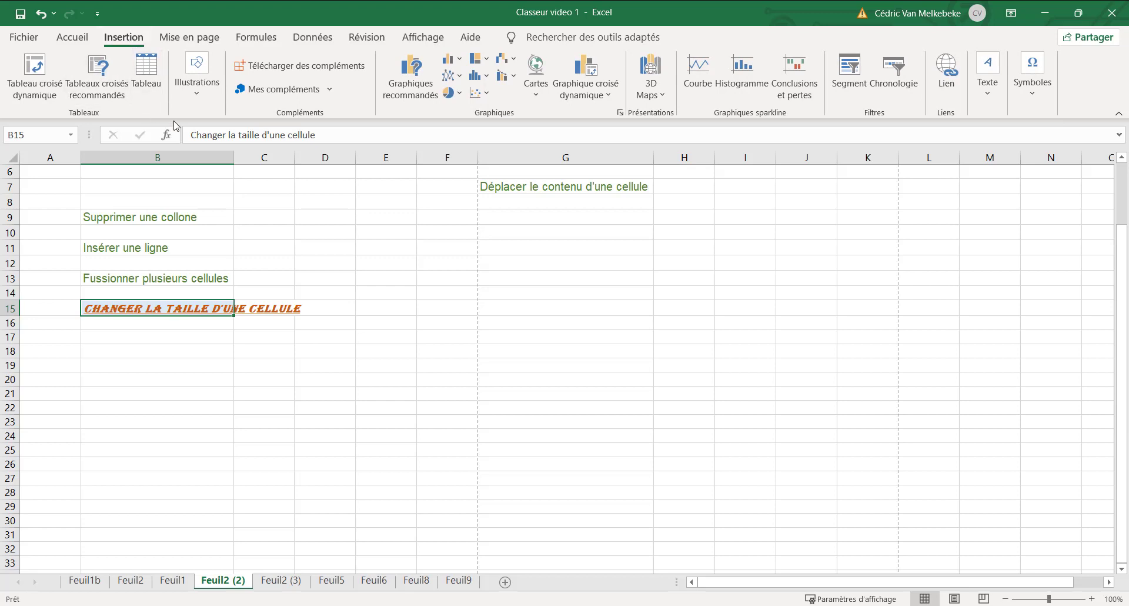
left_click(153, 78)
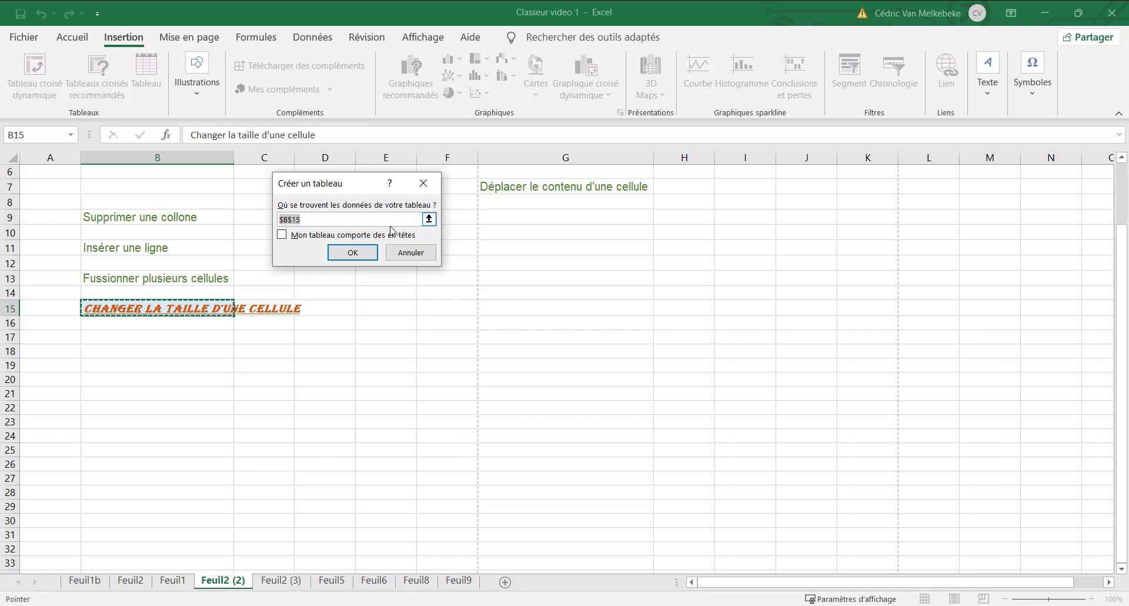
left_click(413, 253)
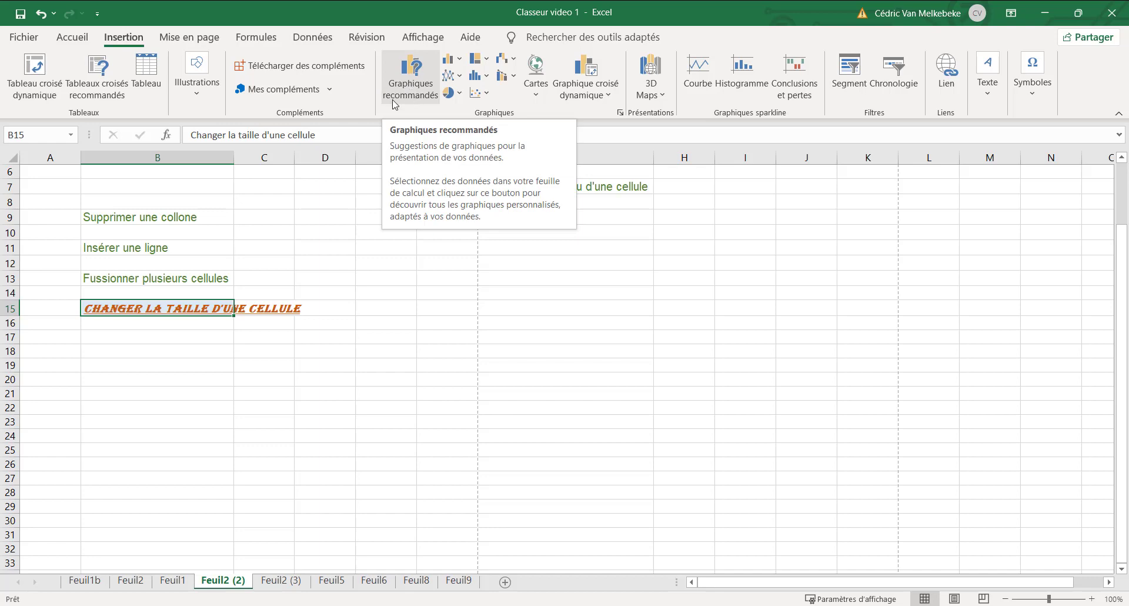
left_click(218, 94)
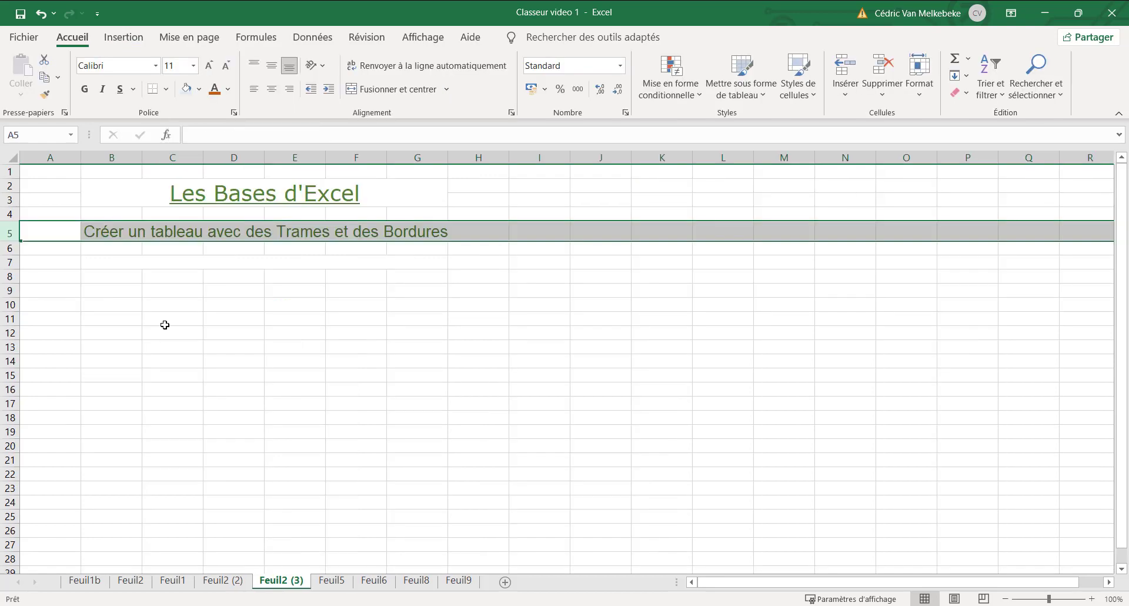
Step: Copy the Ventes Février 2020 table from its title down to the bonnets row on sheet Feuil1b
left_click(164, 324)
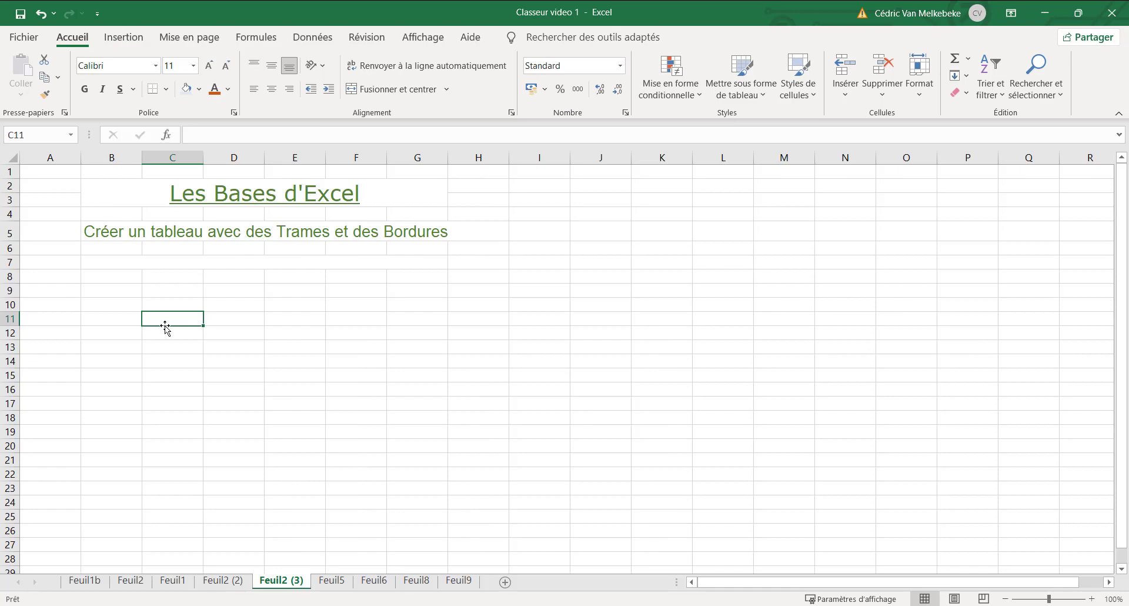
left_click(86, 580)
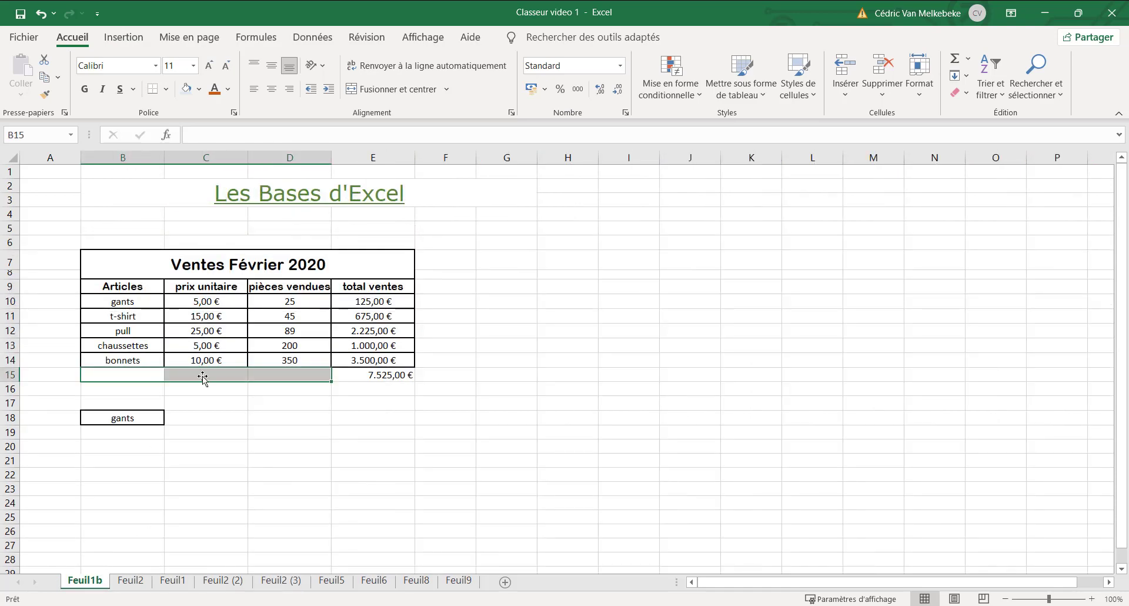
left_click_drag(151, 259, 246, 350)
right_click(276, 341)
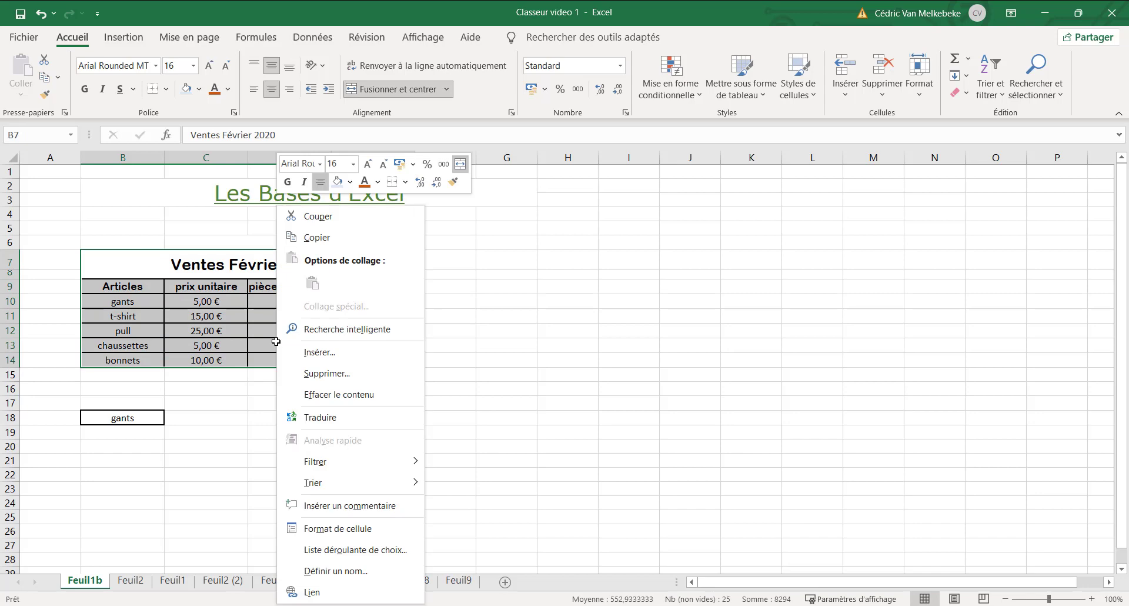
left_click(328, 238)
Step: Paste the copied sales table at cell B8 of sheet Feuil2 (3)
left_click(222, 580)
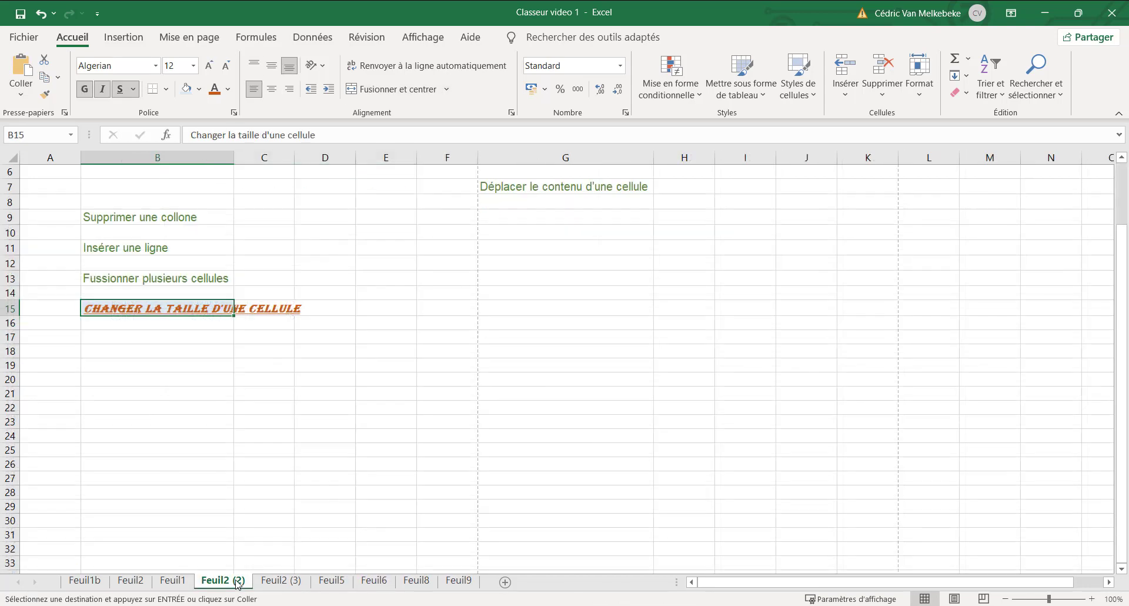
left_click(280, 580)
left_click(130, 278)
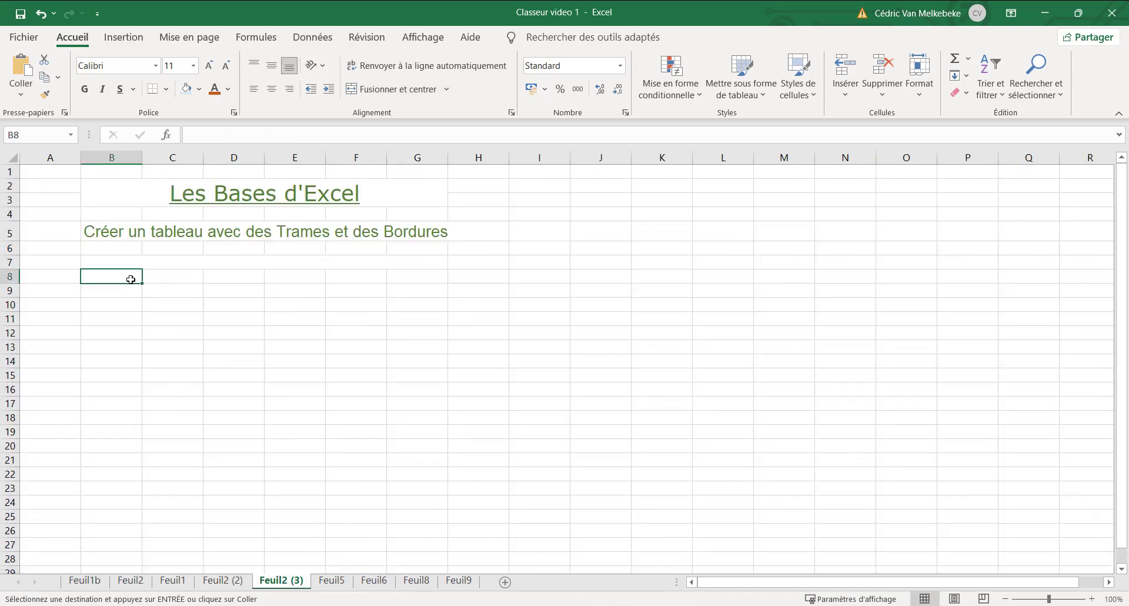
right_click(129, 278)
left_click(165, 307)
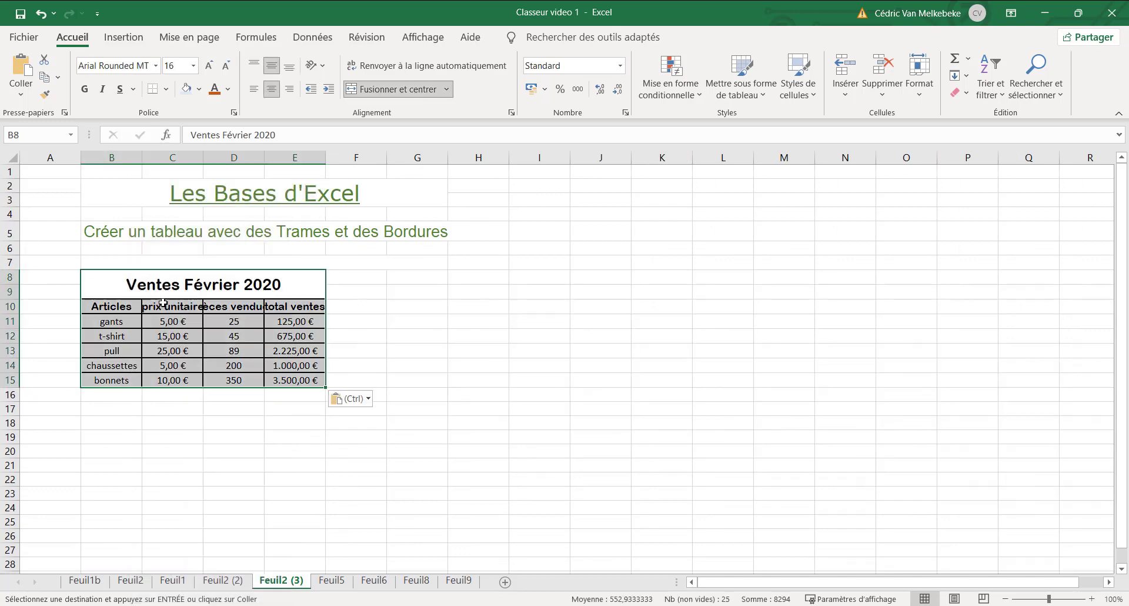
Step: Auto-fit columns E, D and C to their headers and size column B slightly wider than the article names
double_click(325, 158)
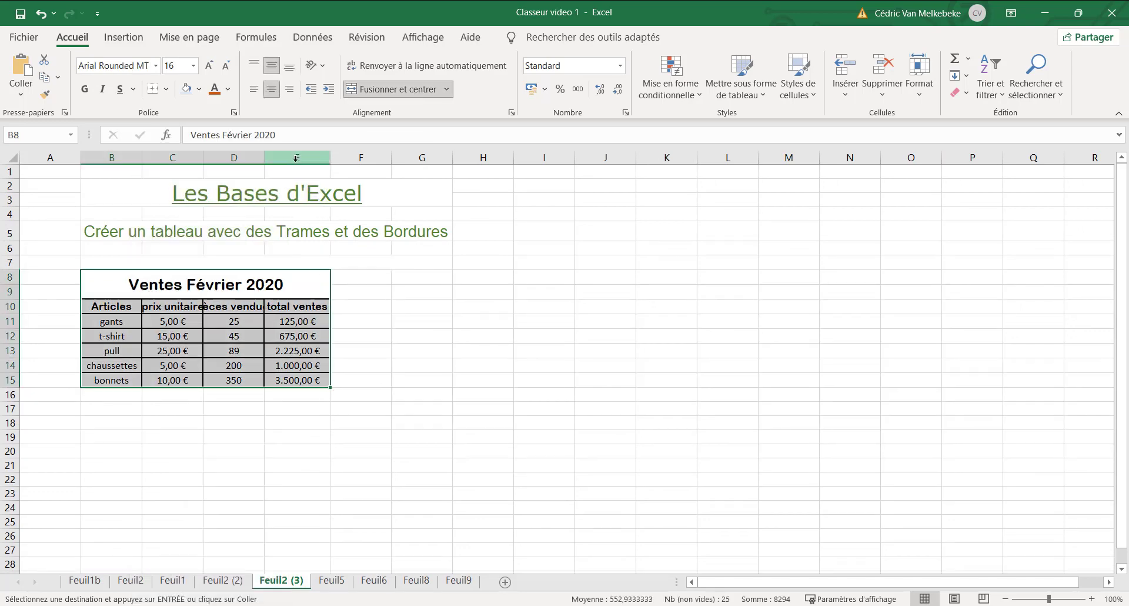
double_click(264, 158)
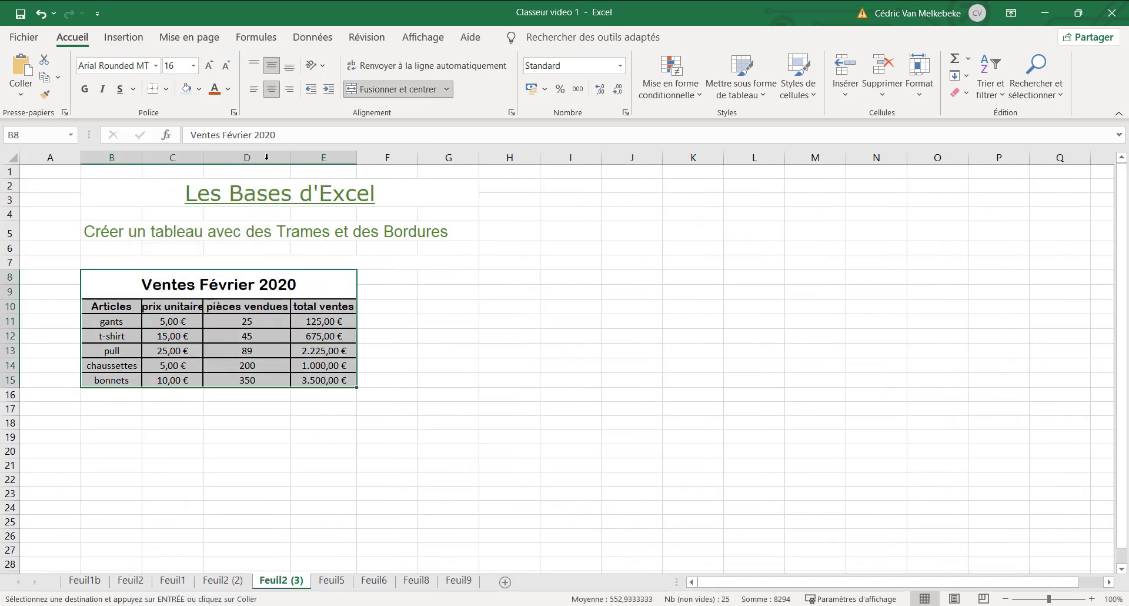
double_click(203, 158)
double_click(142, 158)
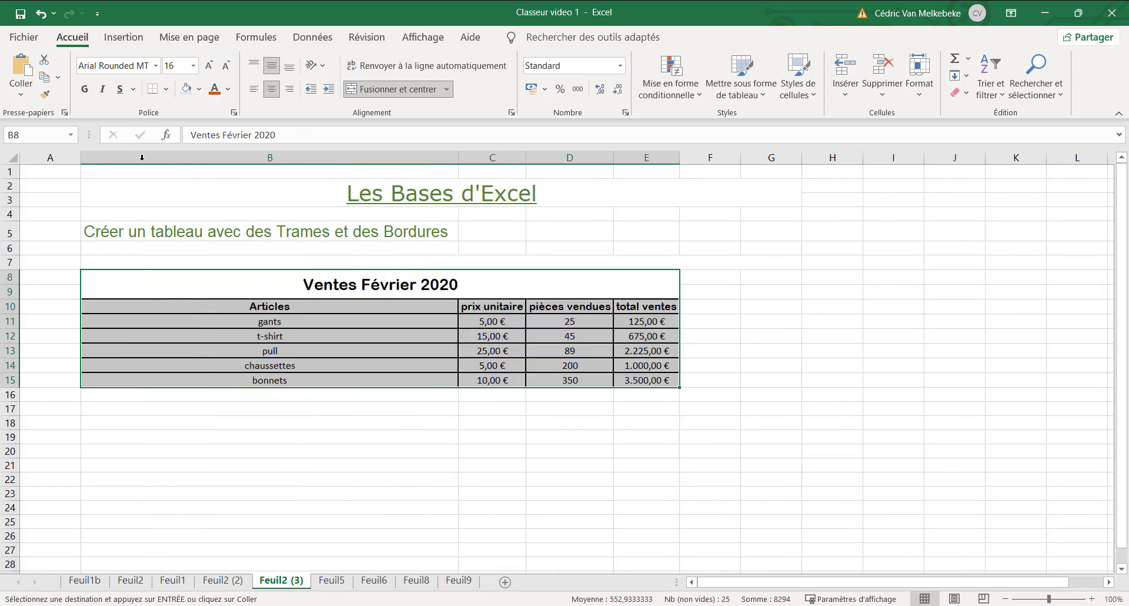
left_click_drag(470, 160, 202, 162)
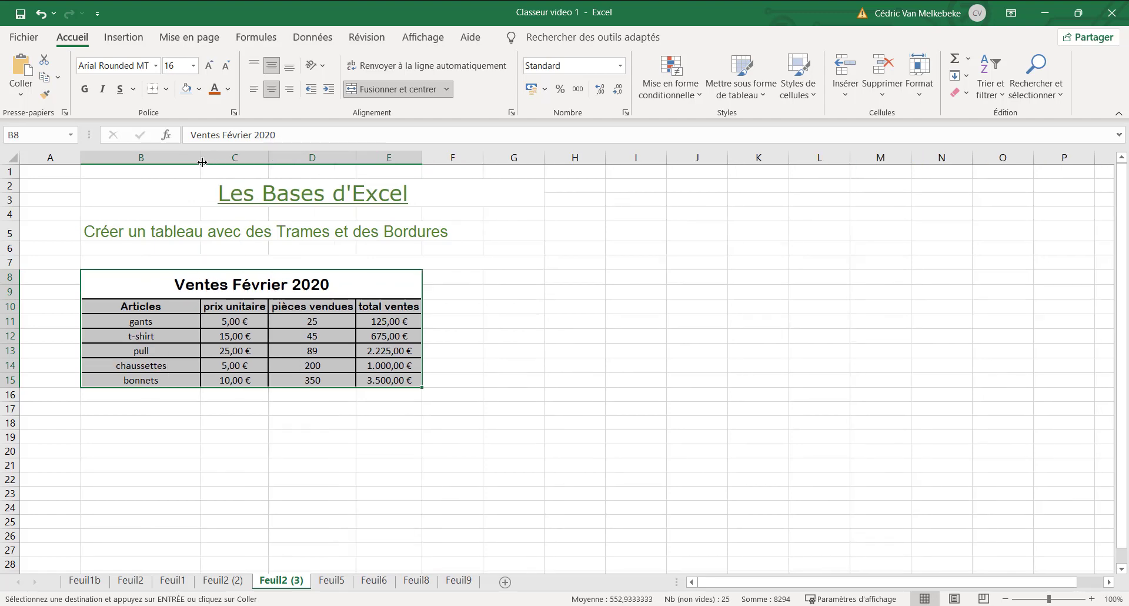
left_click(133, 419)
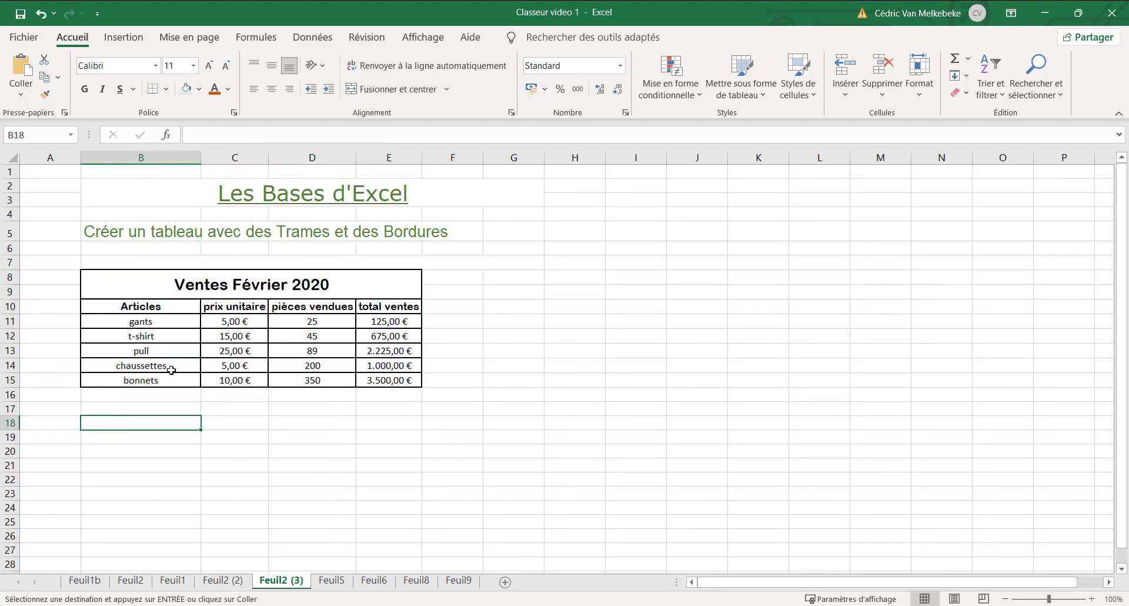
Step: Fill the header cells C10:E10 with the second-lightest orange theme shade
left_click(247, 305)
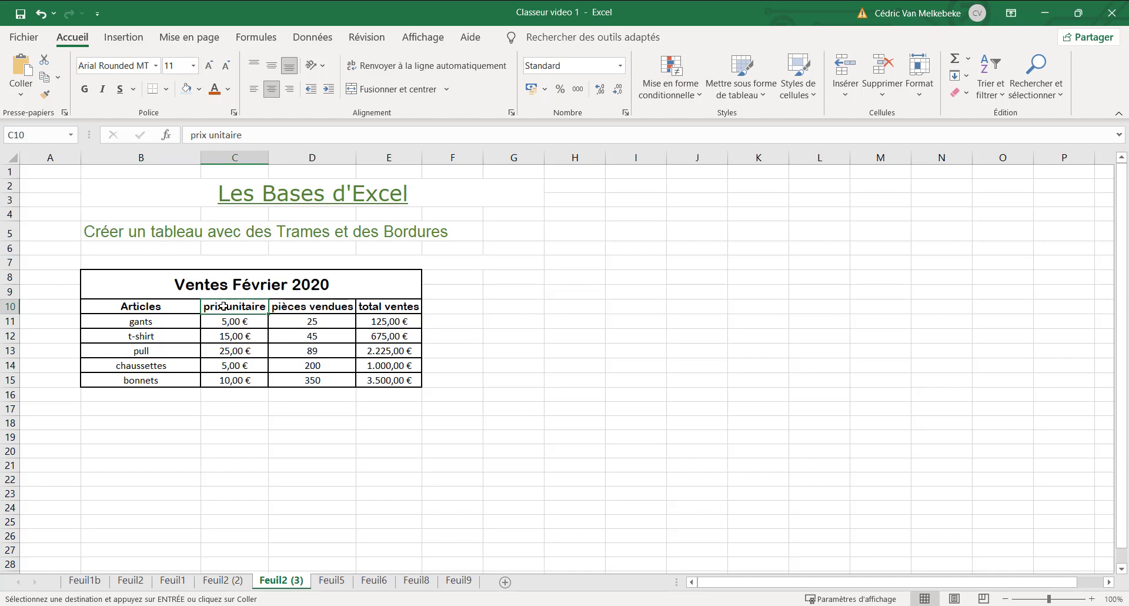
left_click_drag(223, 305, 386, 310)
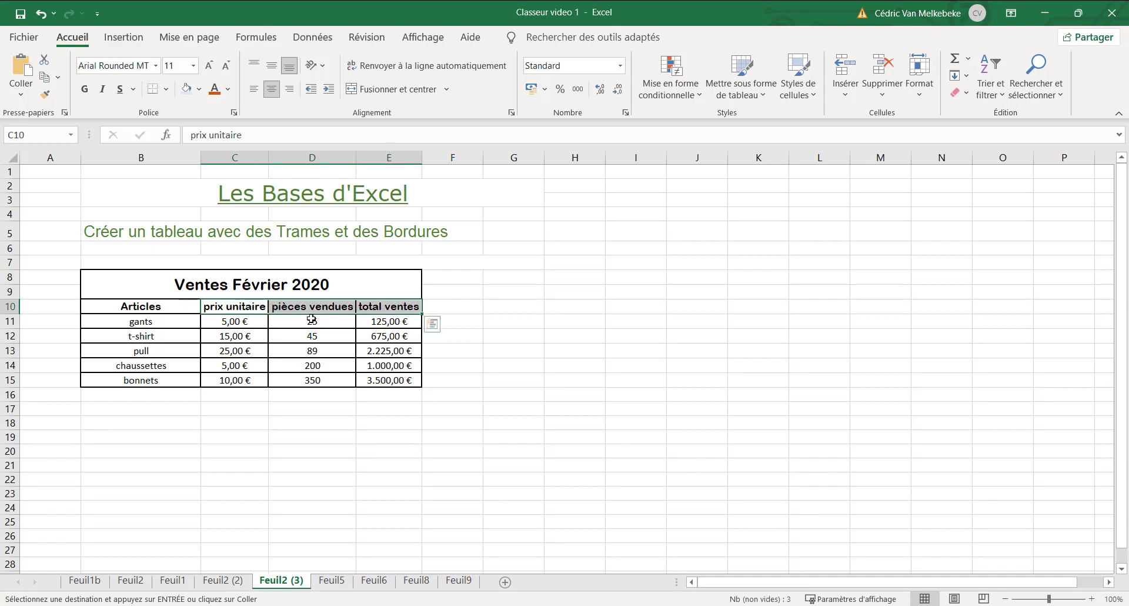
left_click(234, 113)
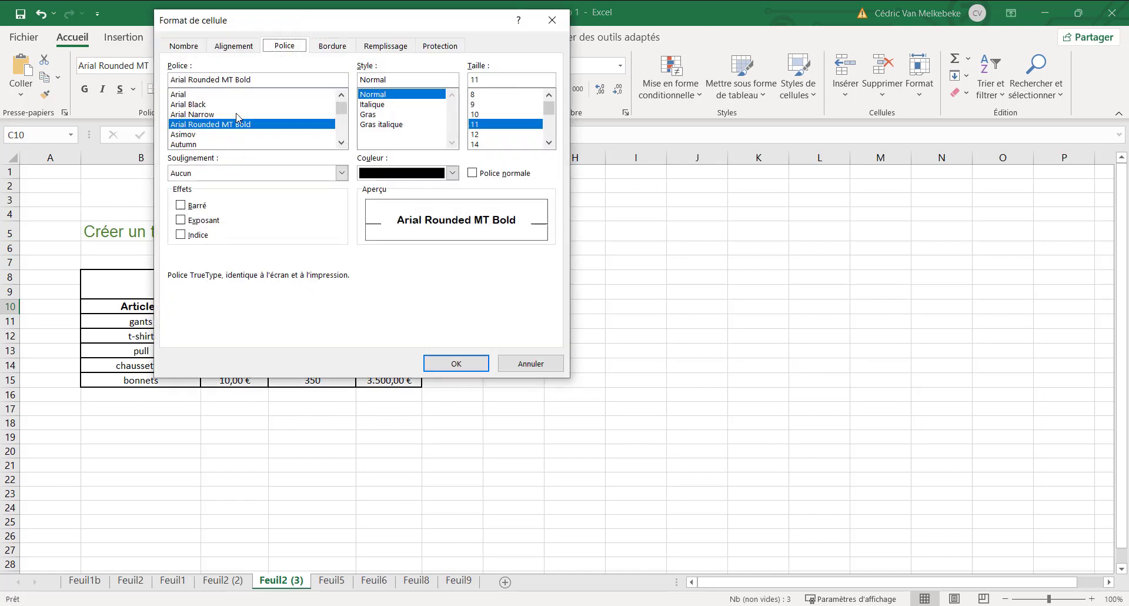
left_click(385, 46)
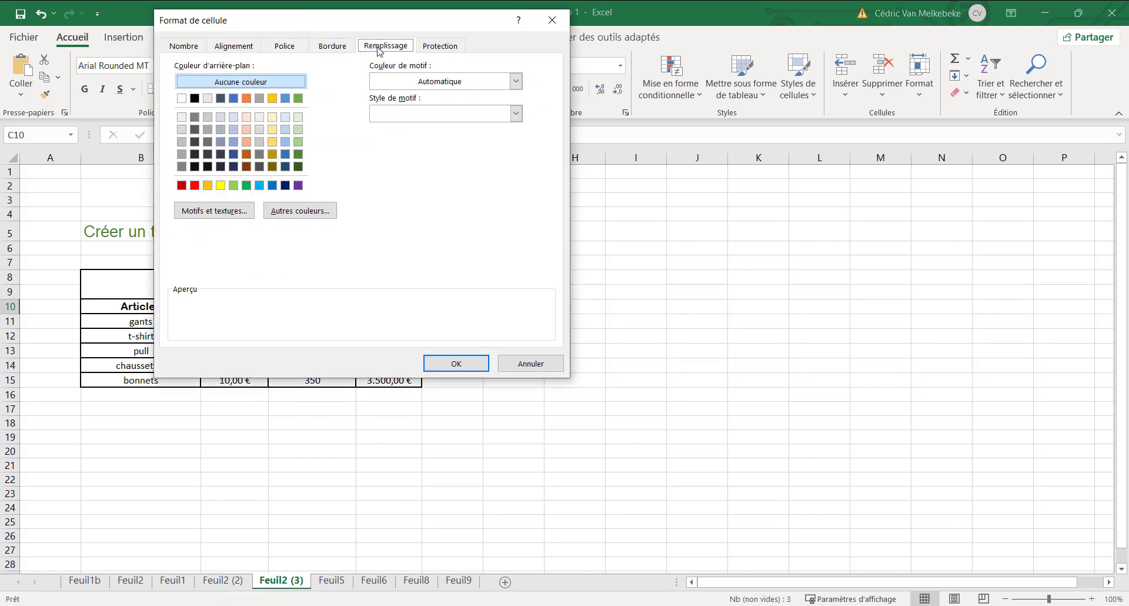
left_click(246, 129)
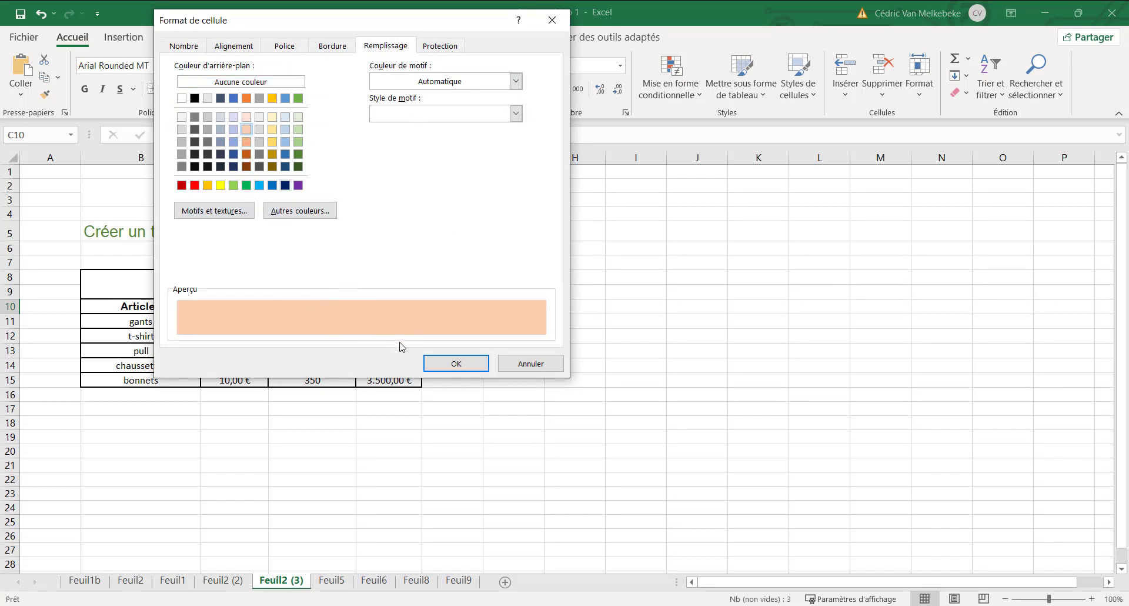
left_click(454, 363)
left_click(287, 438)
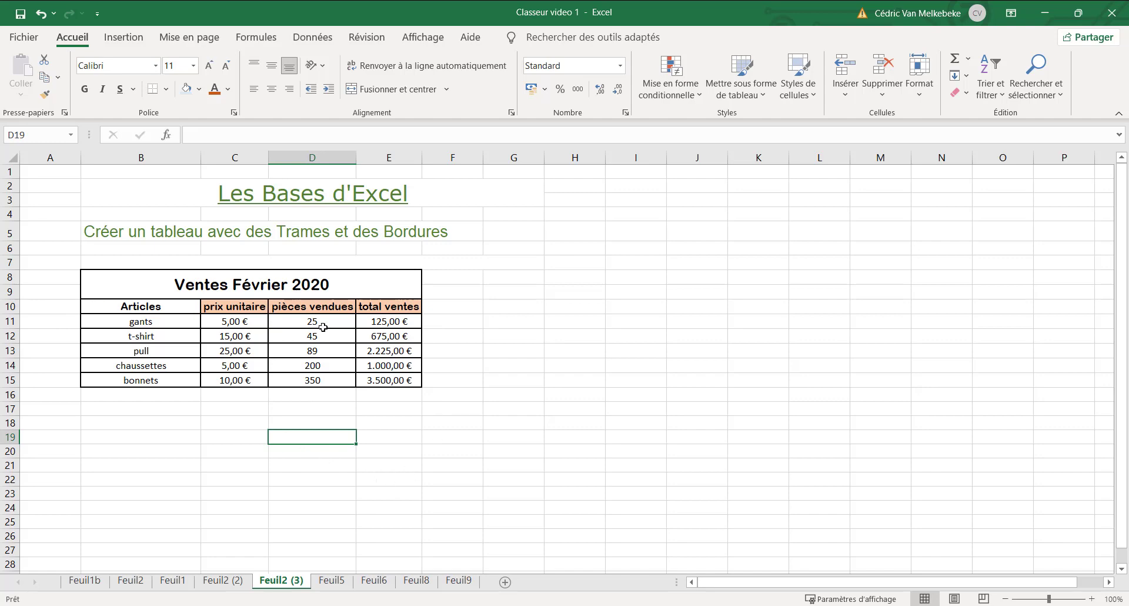
Step: Rotate the text of the header cells C10:E10 counterclockwise
left_click_drag(238, 307, 362, 307)
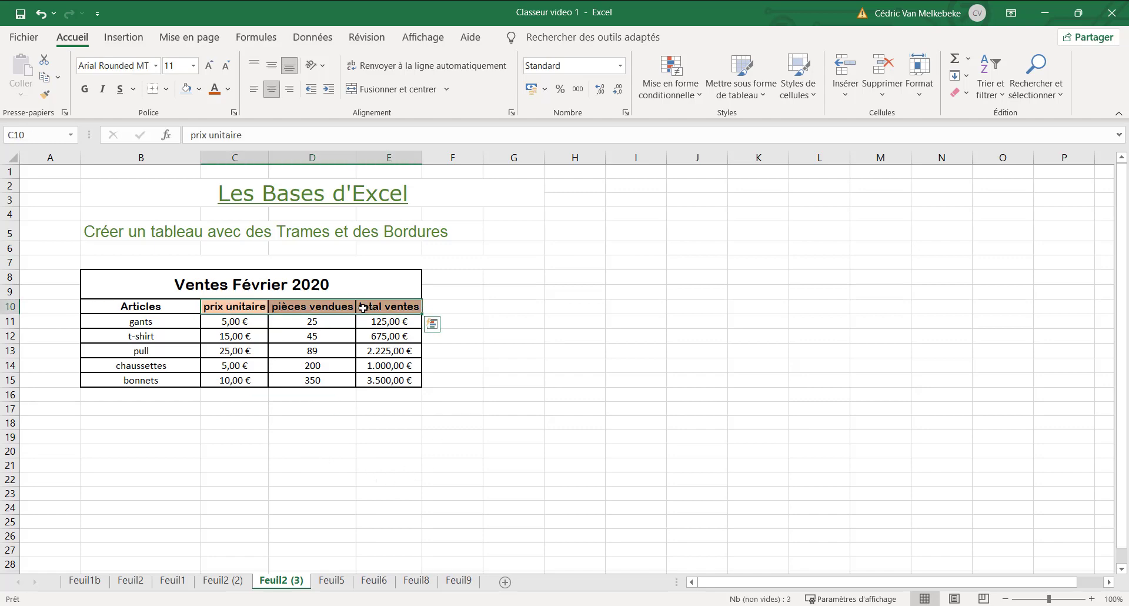
left_click(316, 65)
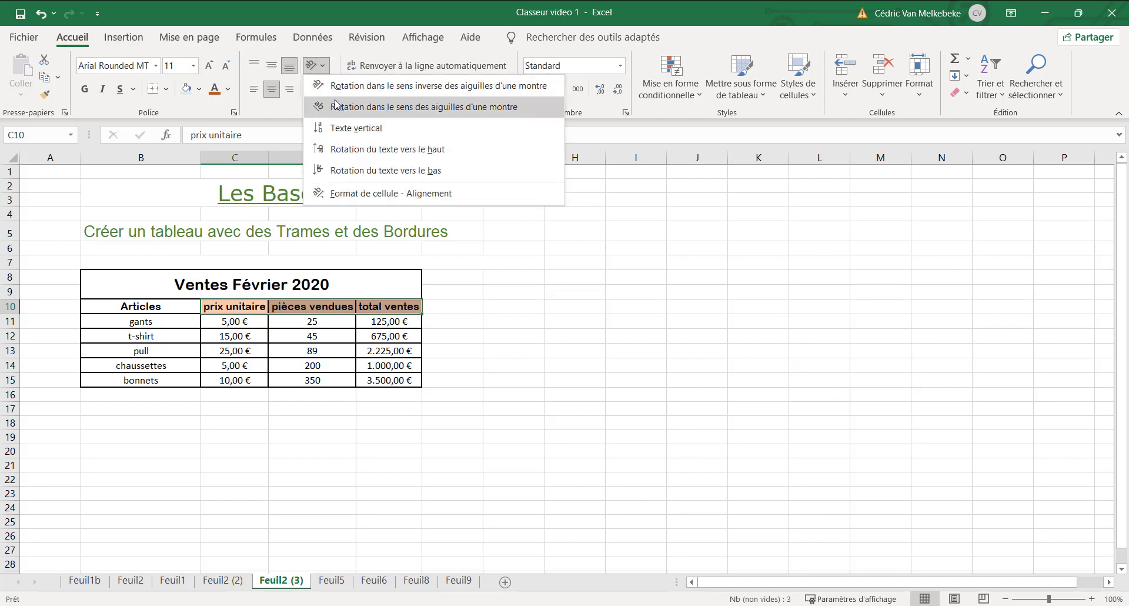
left_click(353, 85)
left_click(494, 375)
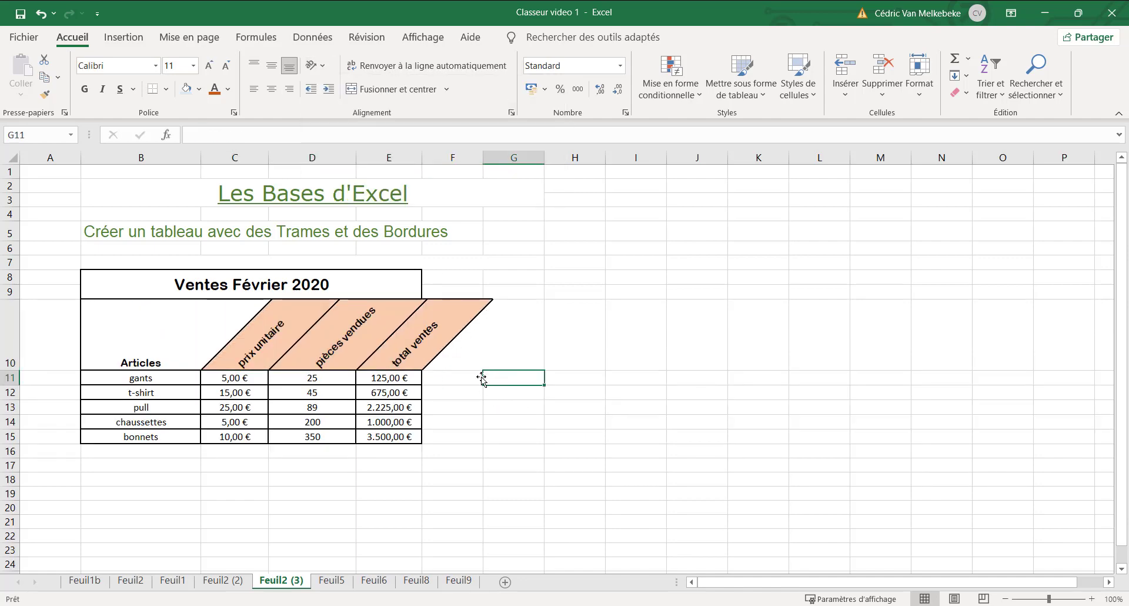
Step: Auto-fit the widths of columns D, C and E to their contents under the slanted headers
double_click(357, 159)
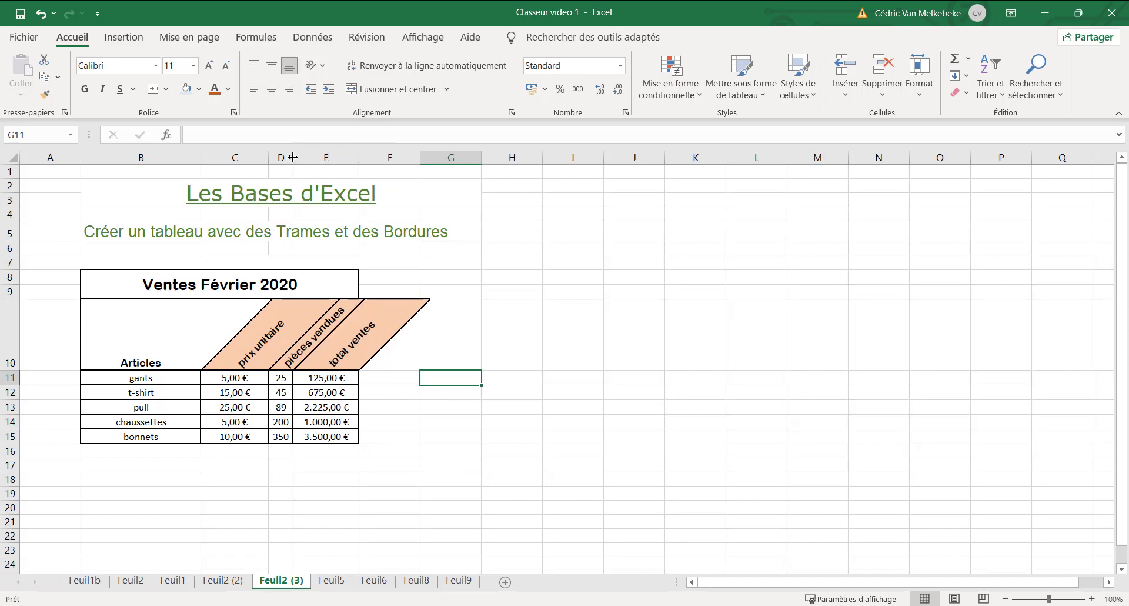
double_click(266, 159)
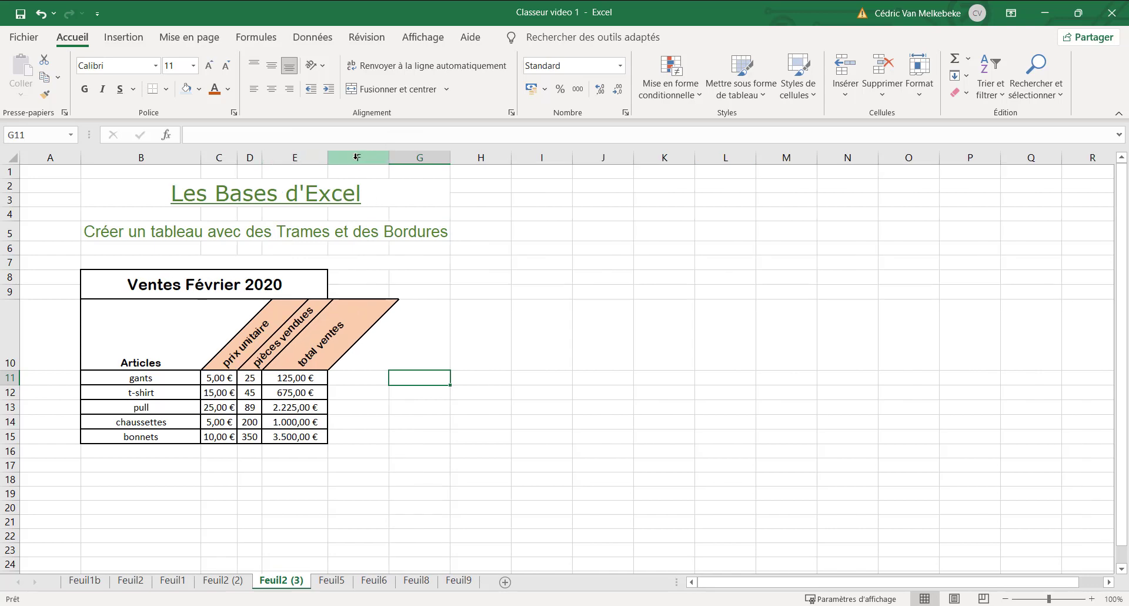
double_click(327, 157)
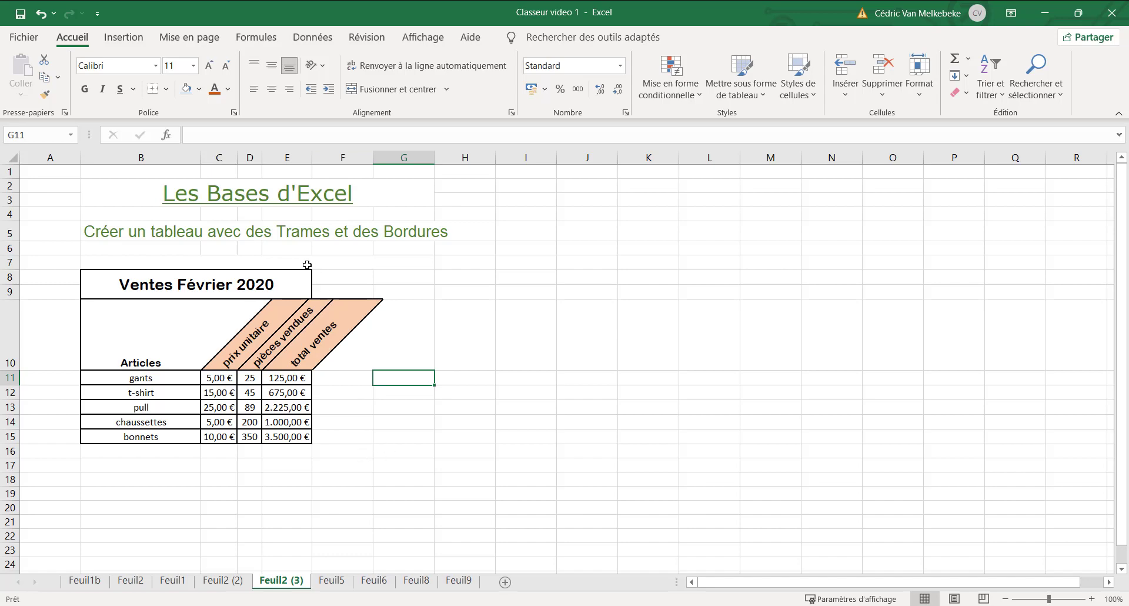
Step: Unmerge the Ventes Février 2020 title and merge and center it again across B8:G9
left_click_drag(294, 277, 378, 278)
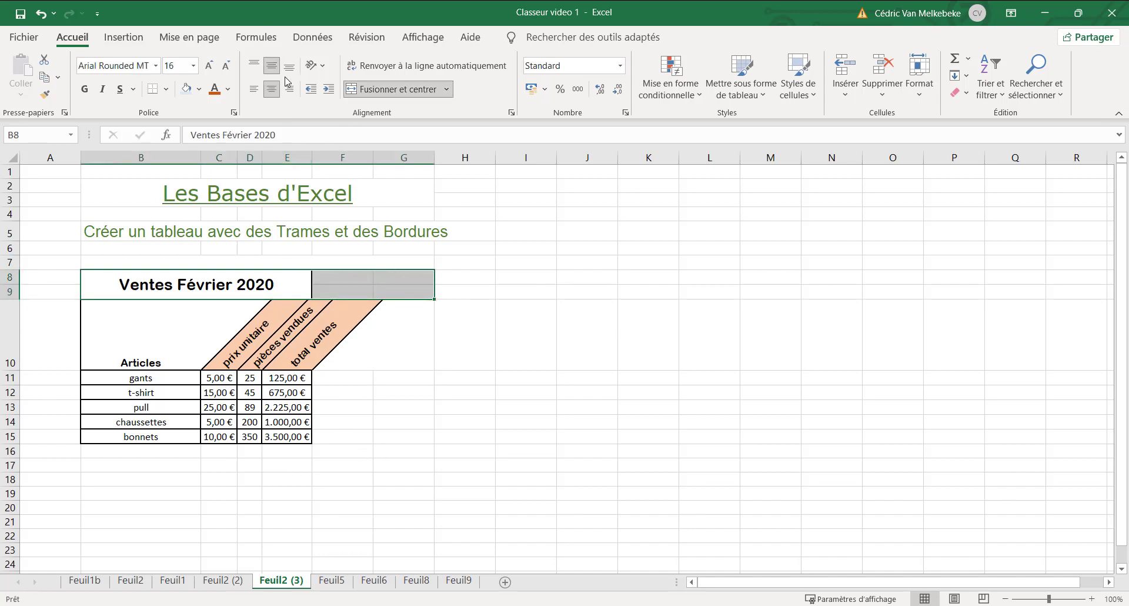
left_click(365, 89)
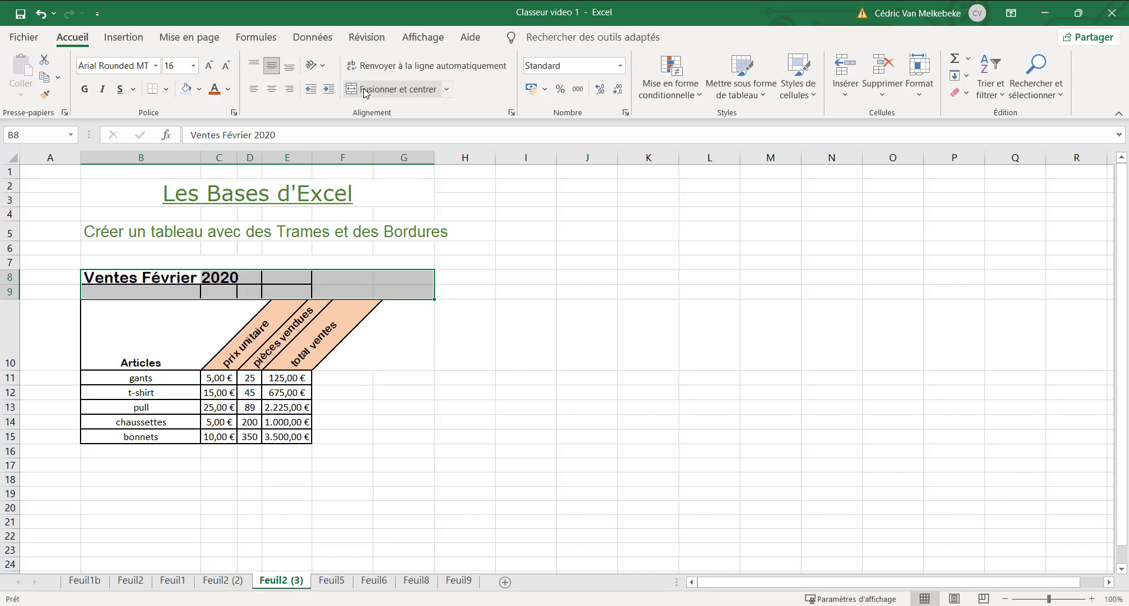
left_click(365, 90)
left_click(388, 376)
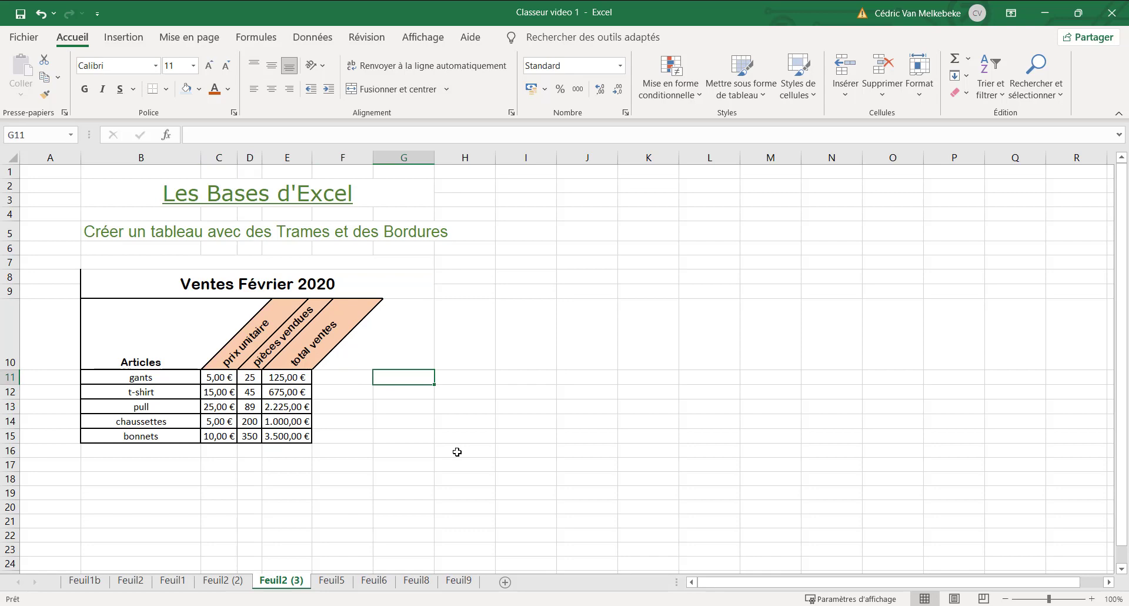
Step: Remove the left border of the merged Ventes Février 2020 title cell
left_click(113, 293)
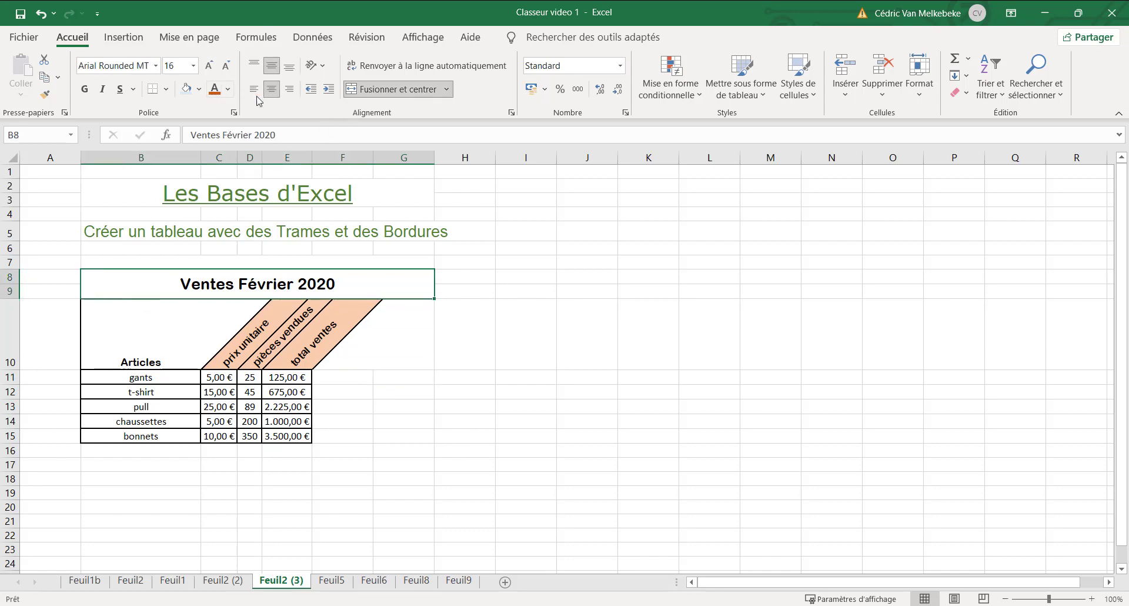
left_click(235, 113)
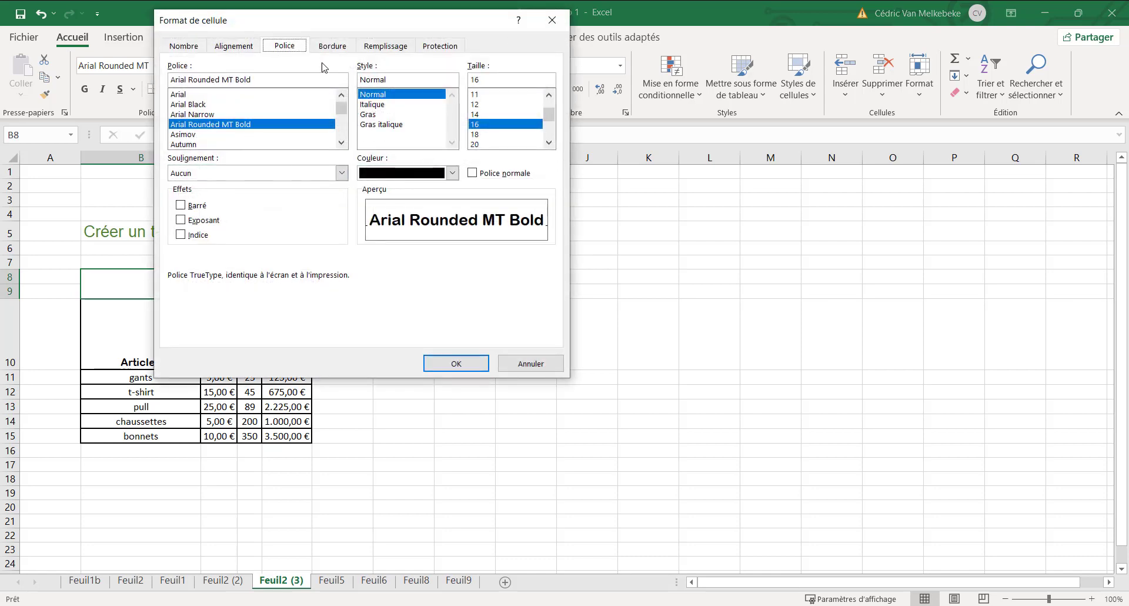
left_click(333, 47)
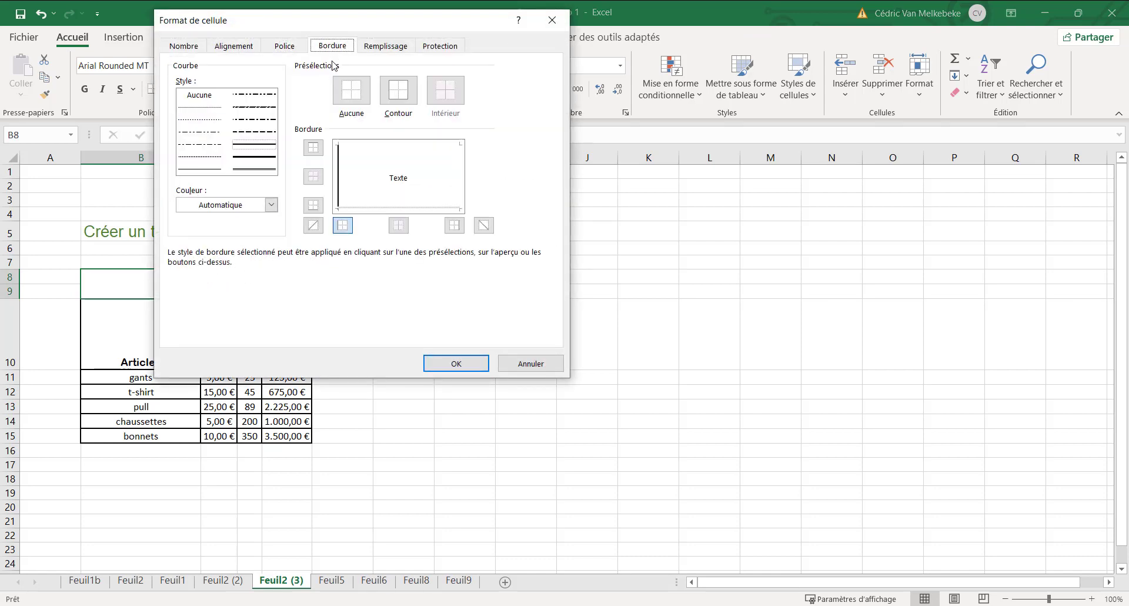
left_click(458, 362)
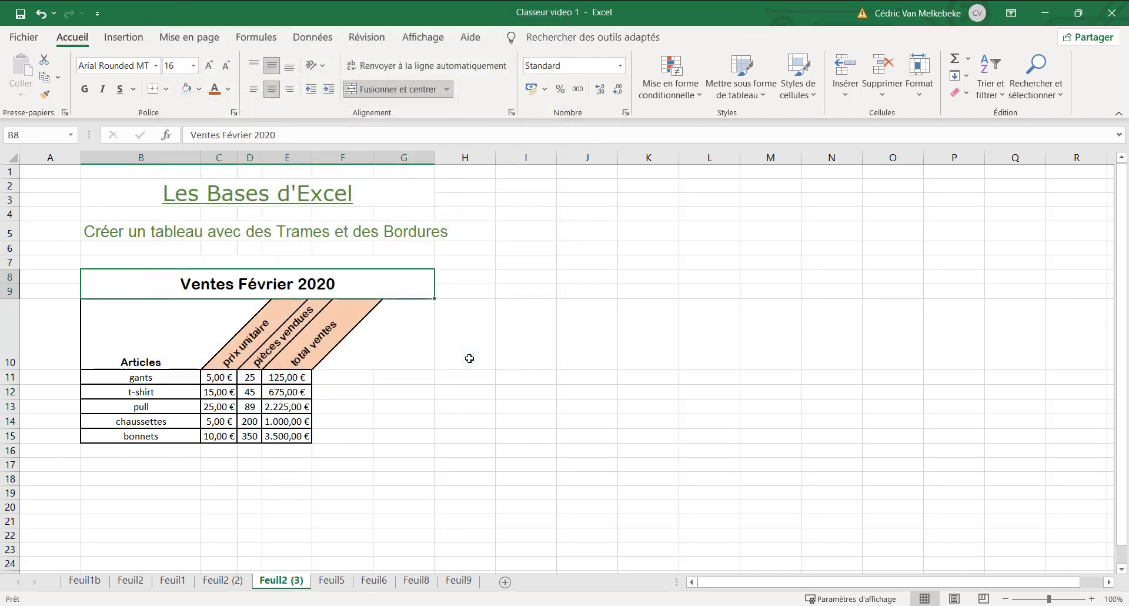
left_click(473, 366)
left_click(449, 453)
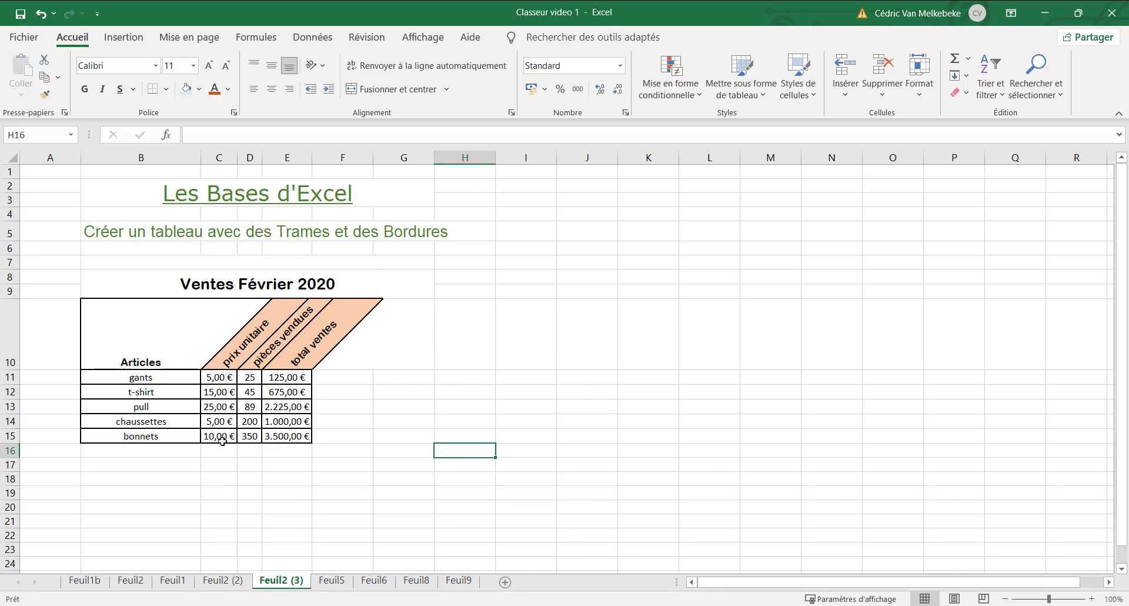
left_click(333, 580)
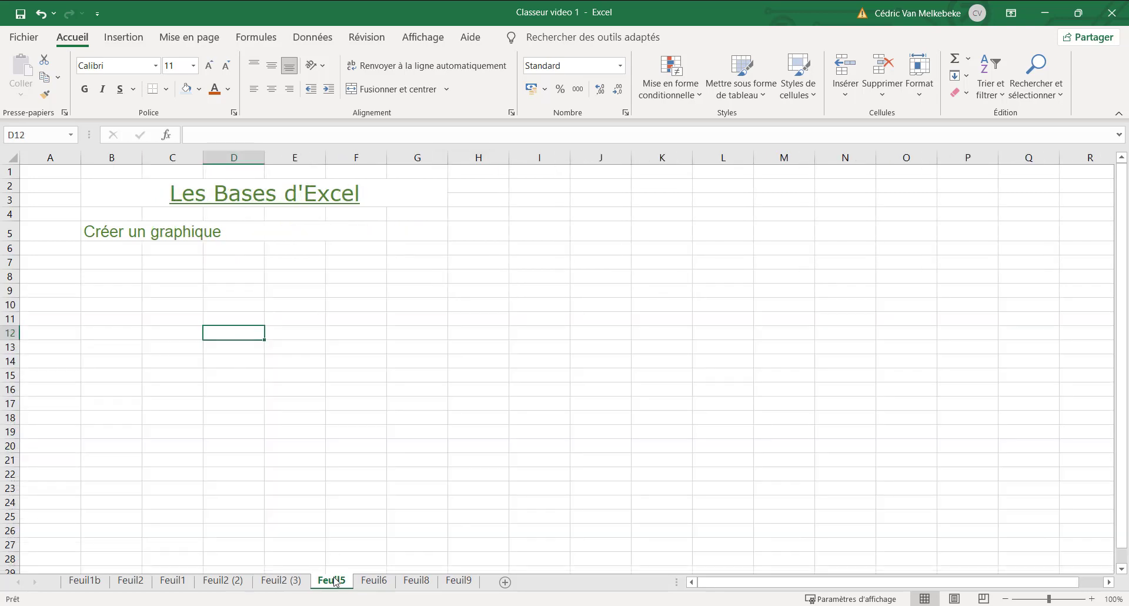
left_click(374, 581)
left_click(341, 581)
left_click(301, 581)
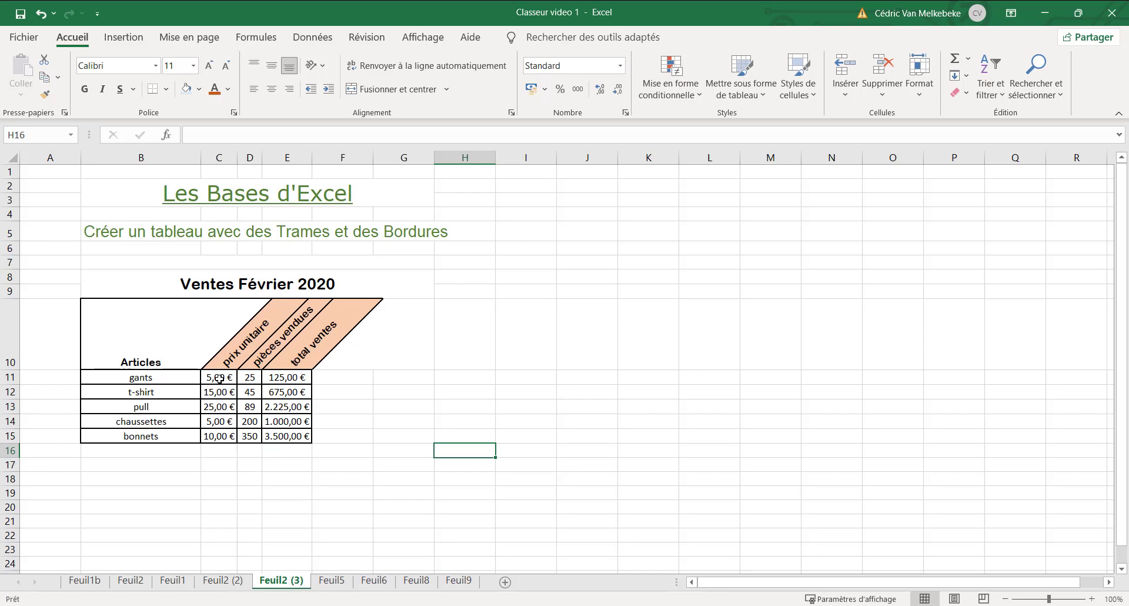
Step: Try to select the Articles and pièces vendues columns together, from the headers in row 10 down to row 15
left_click(163, 377)
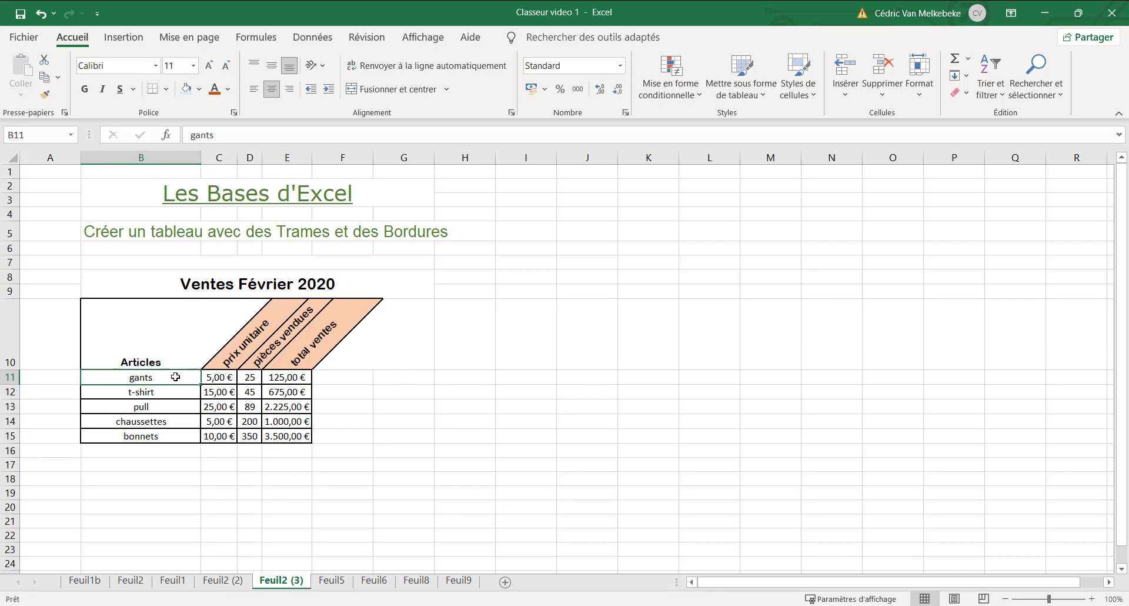
left_click_drag(175, 377, 153, 437)
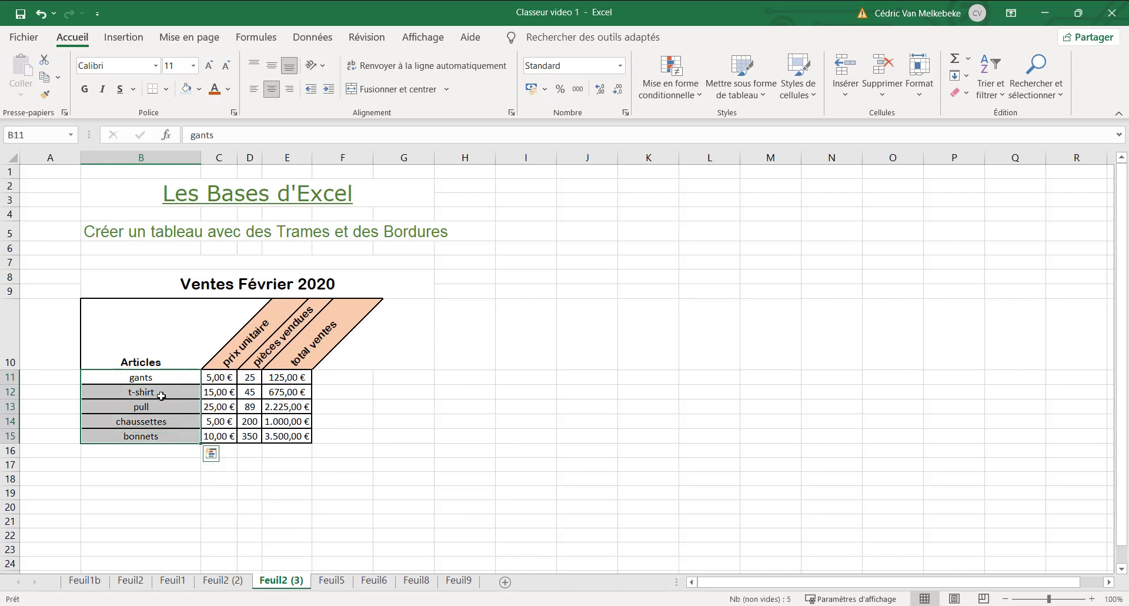
left_click_drag(157, 360, 157, 436)
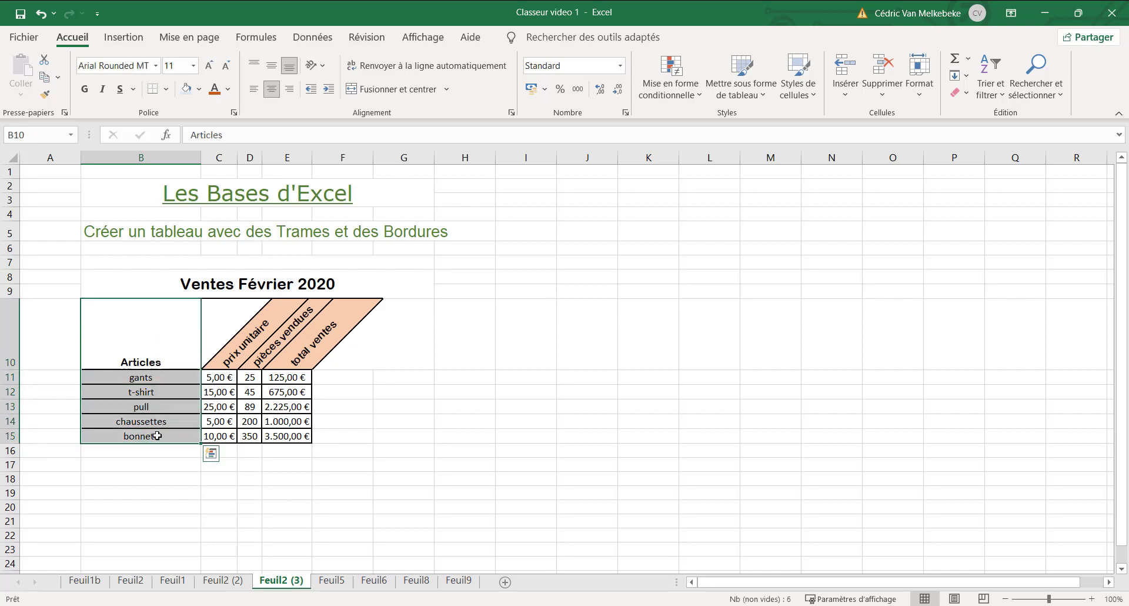
left_click(279, 344, "ctrl")
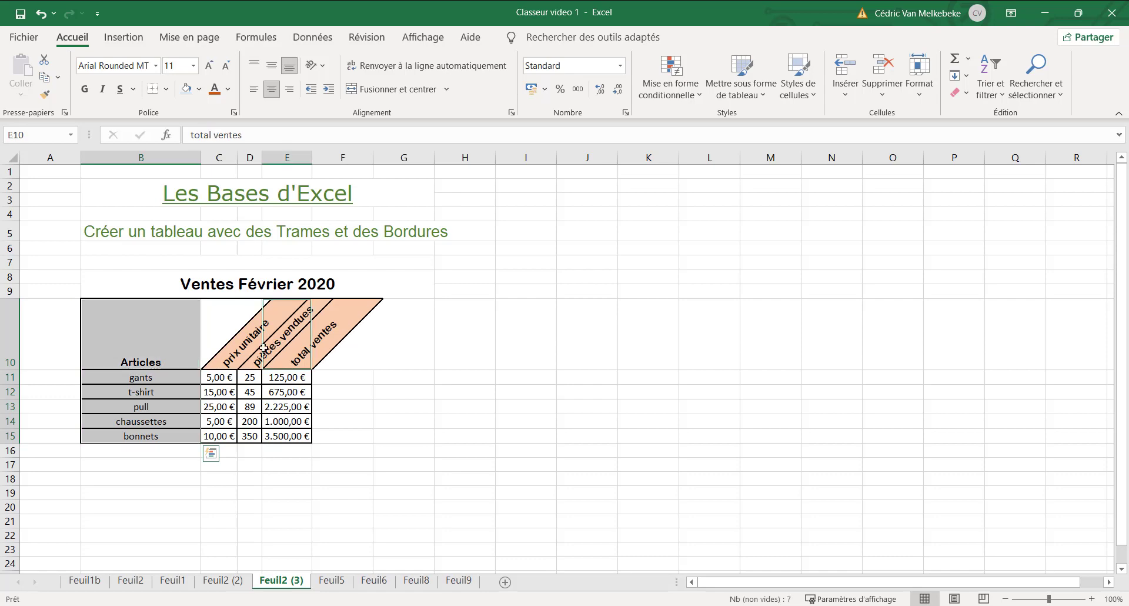
left_click_drag(264, 347, 250, 436)
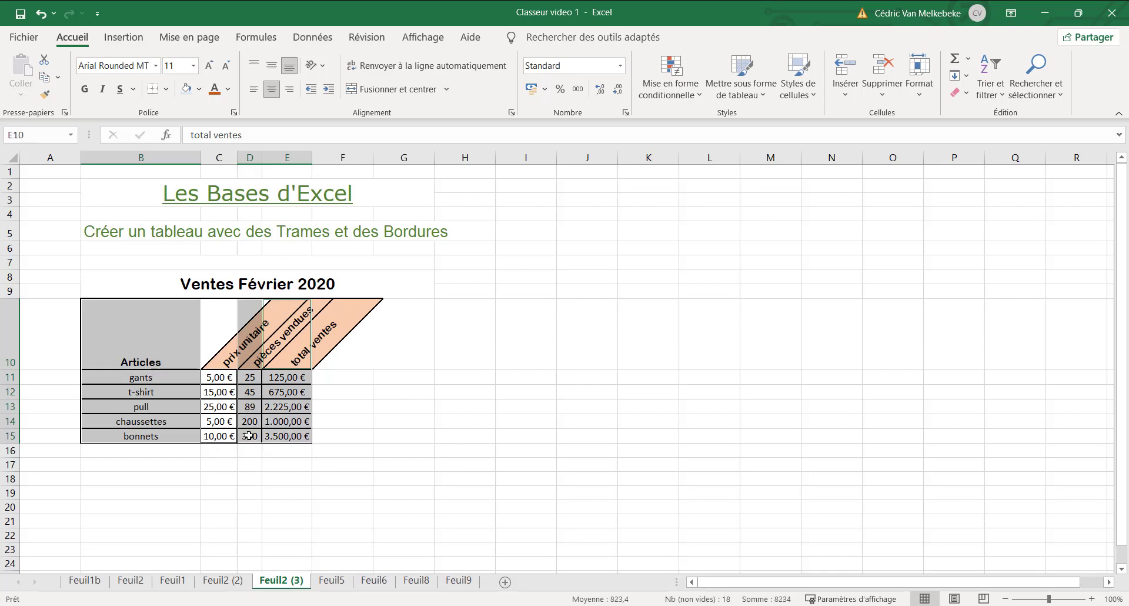
left_click_drag(263, 361, 250, 438)
left_click(250, 438)
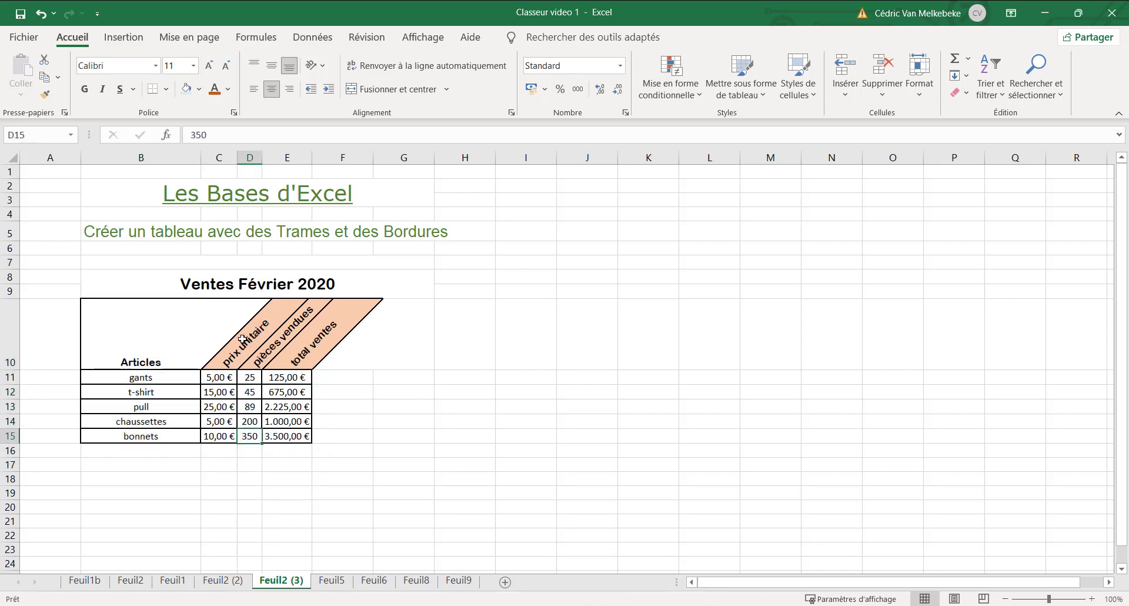
Step: Remove the slanted text rotation from the header cells C10:E10 so they read horizontally
left_click_drag(243, 339, 338, 353)
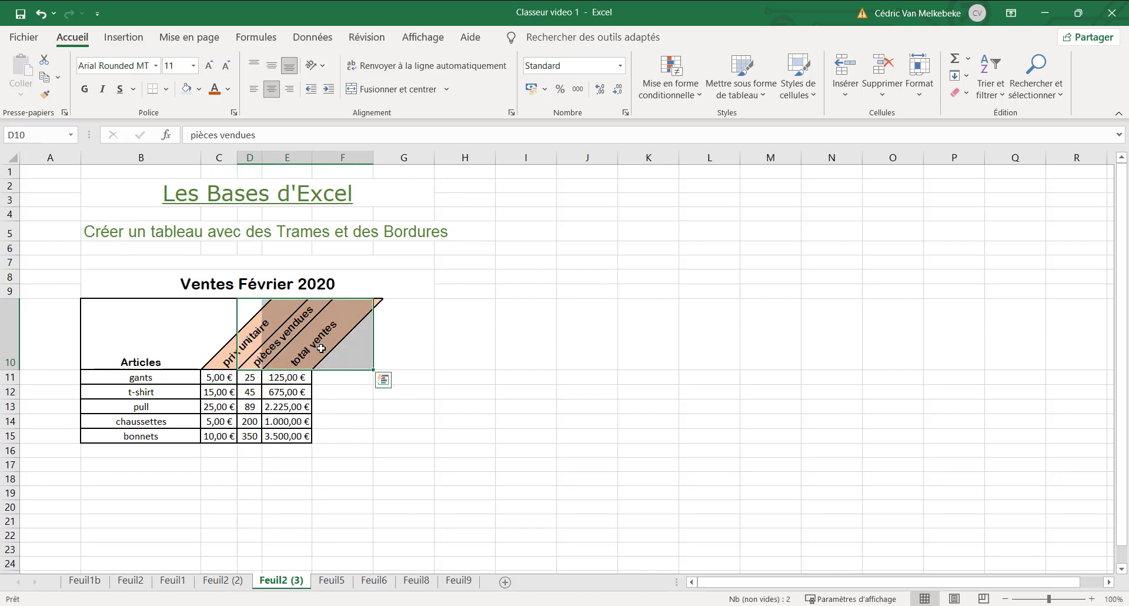
left_click(317, 65)
left_click(326, 80)
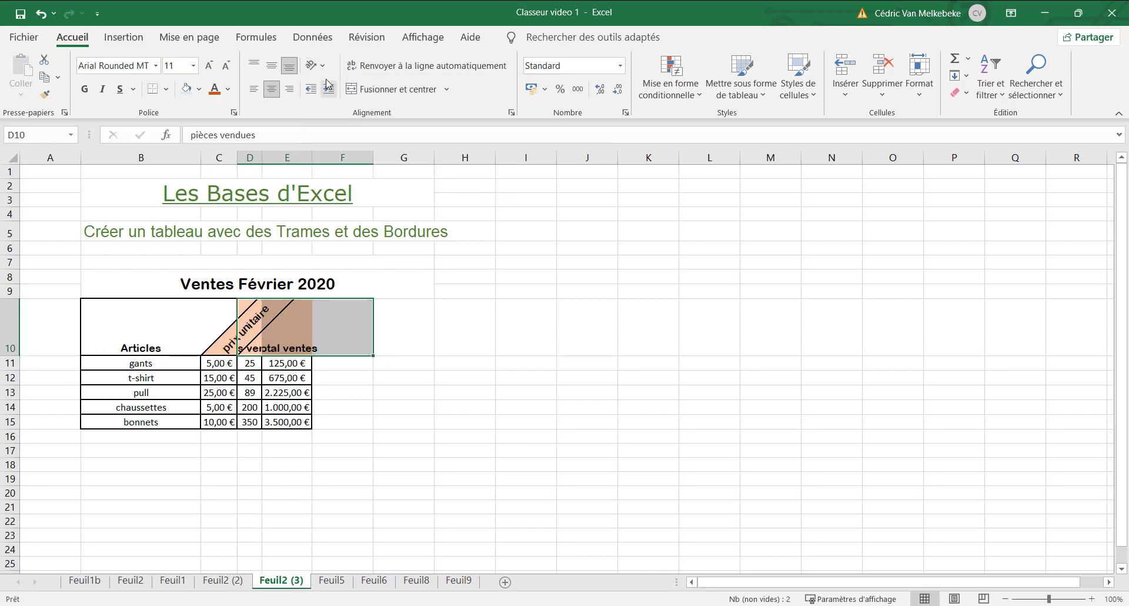
left_click(224, 343)
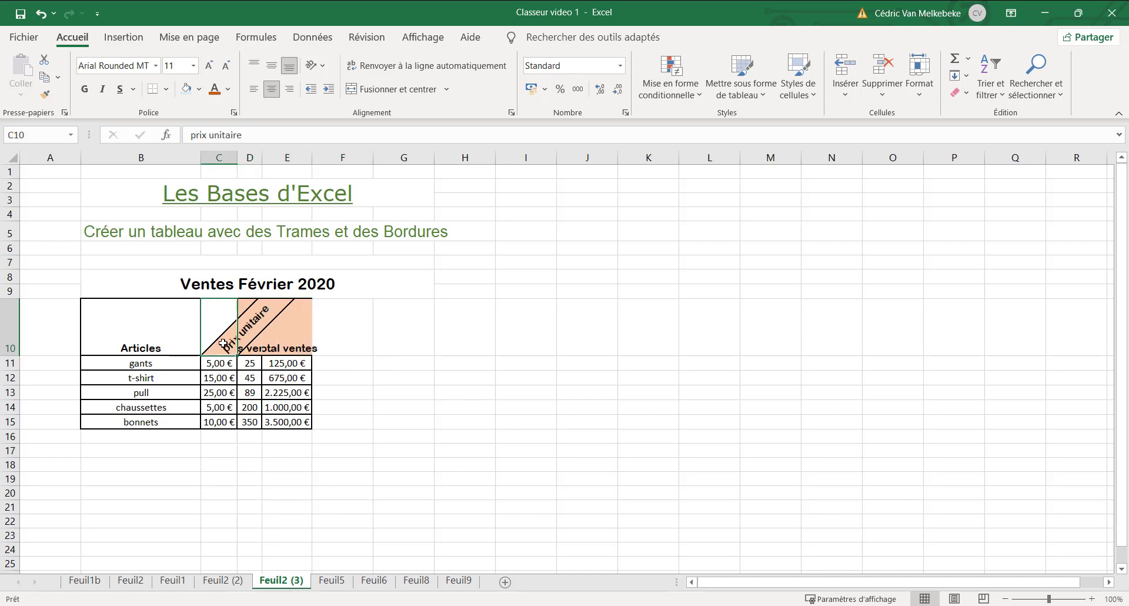
left_click(324, 70)
left_click(332, 86)
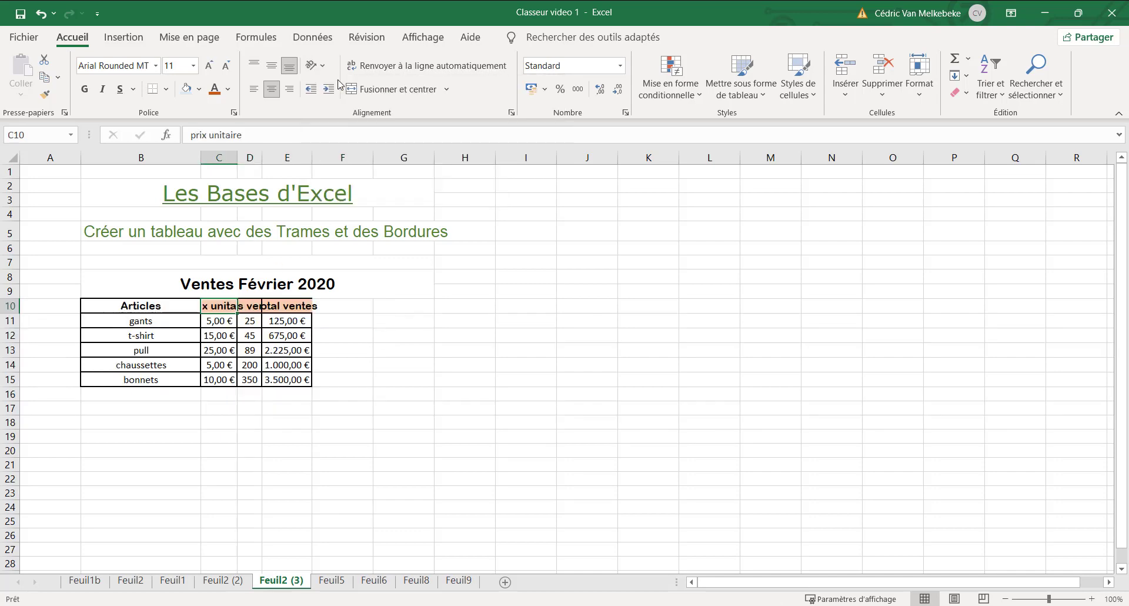
Step: Fit the widths of columns C, D and E to their horizontal header texts
left_click_drag(313, 157, 366, 157)
left_click_drag(268, 155, 355, 158)
double_click(237, 156)
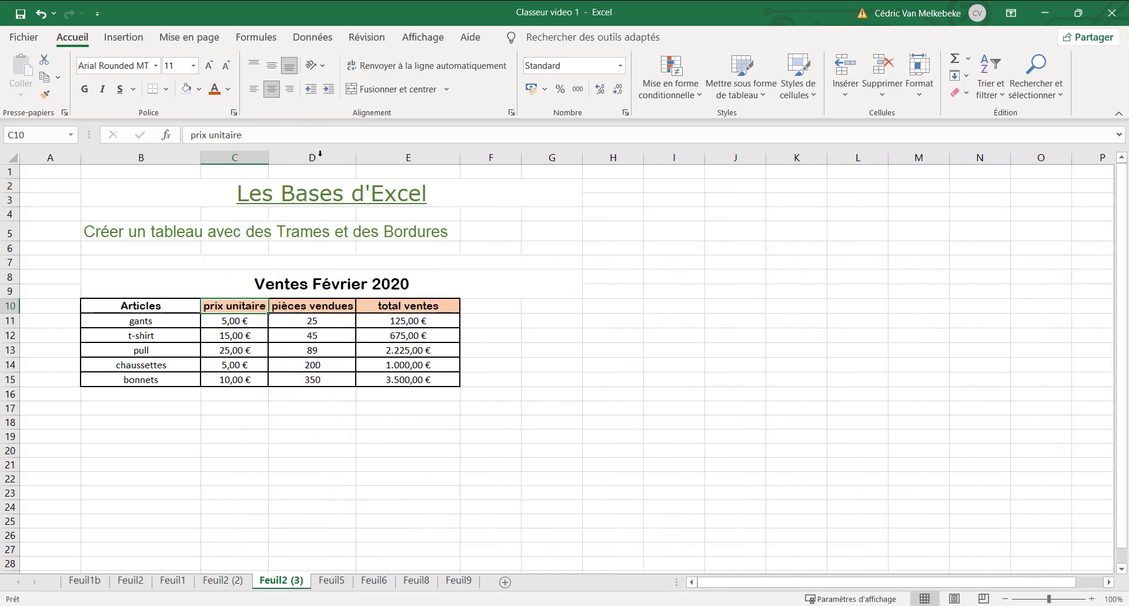
double_click(458, 161)
Step: Insert the recommended clustered column chart (Histogramme groupé) from the Articles and pièces vendues data in B10:B15 and D10:D15
left_click_drag(150, 304, 148, 379)
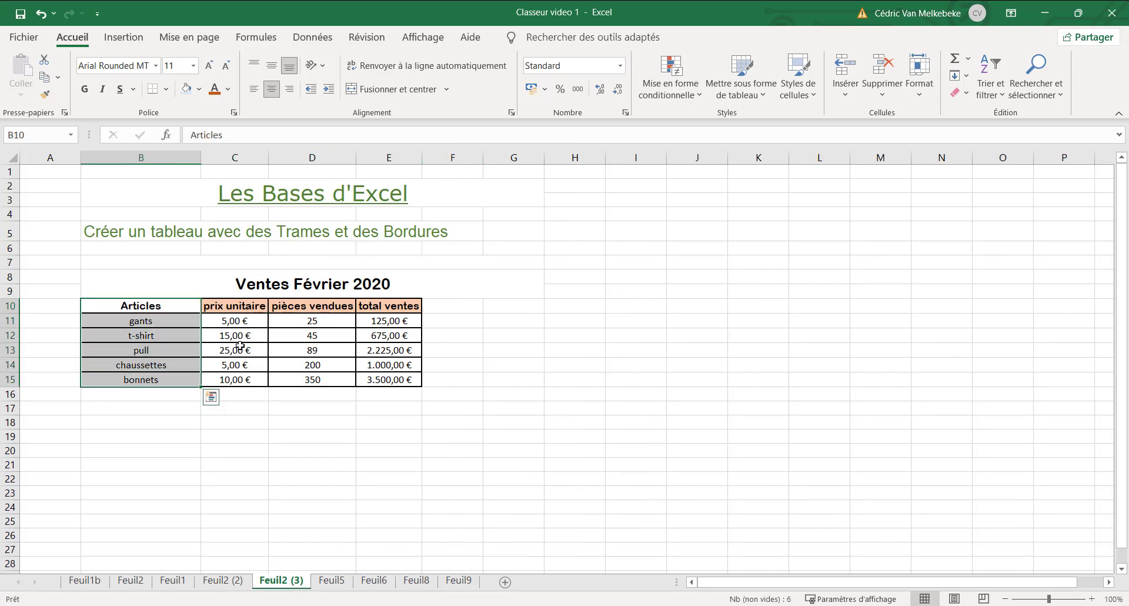
left_click_drag(313, 304, 316, 375)
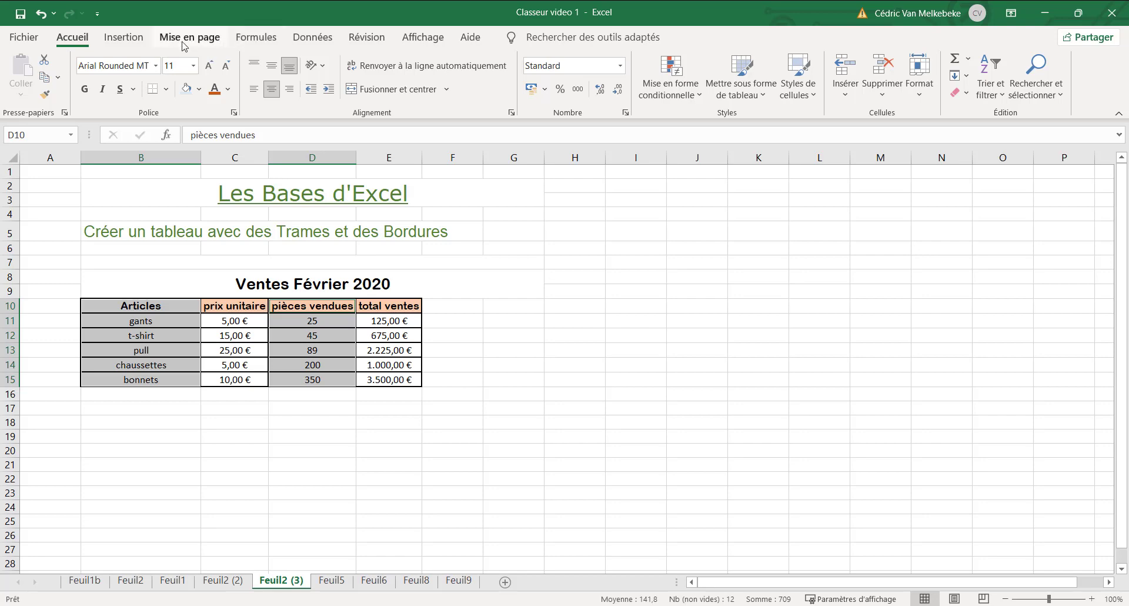
left_click(139, 43)
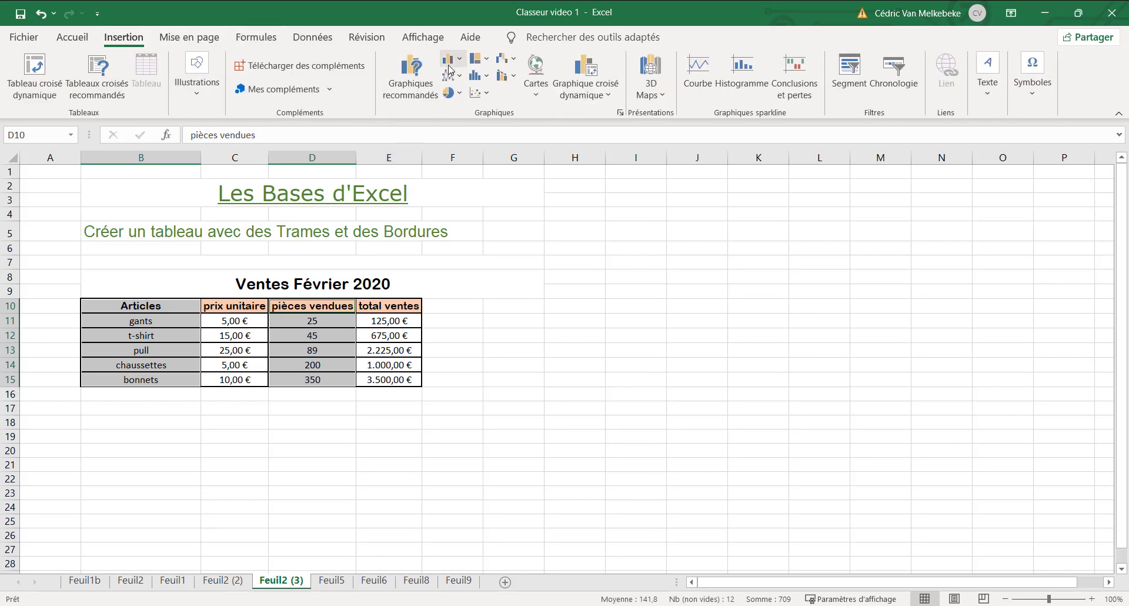
left_click(415, 86)
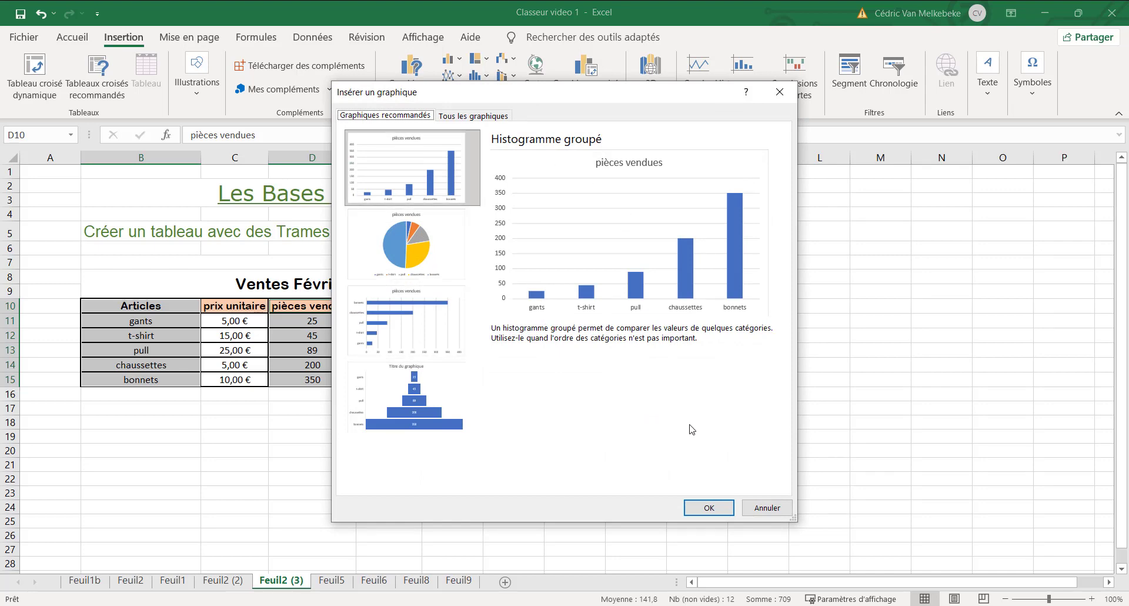
left_click(704, 509)
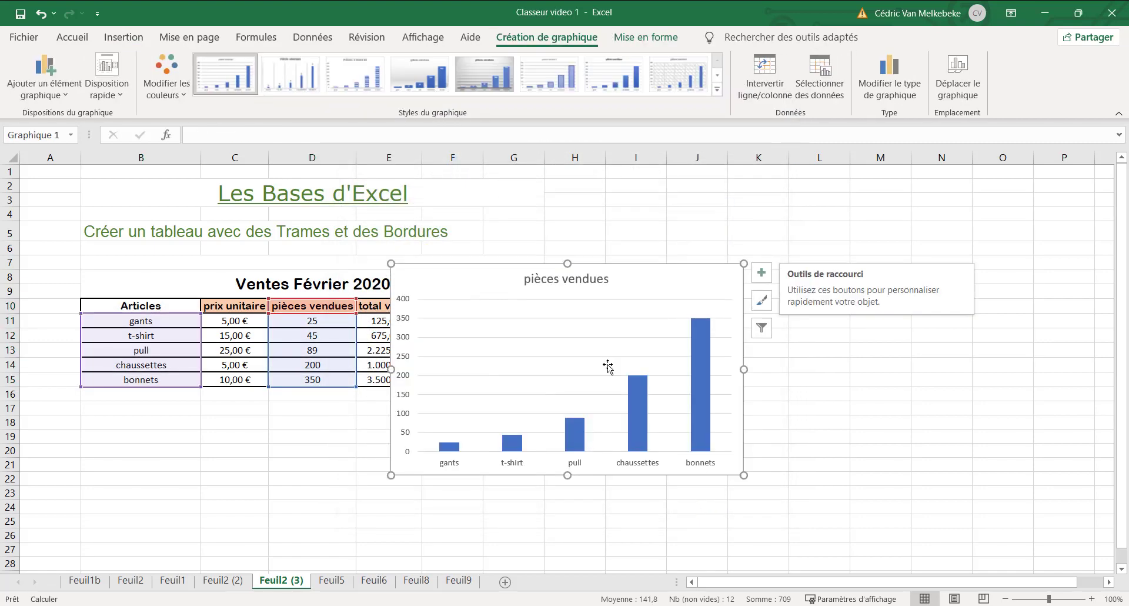
Step: Move the chart into the empty area beside the table and enlarge it to span about columns G to M
left_click_drag(506, 278, 616, 290)
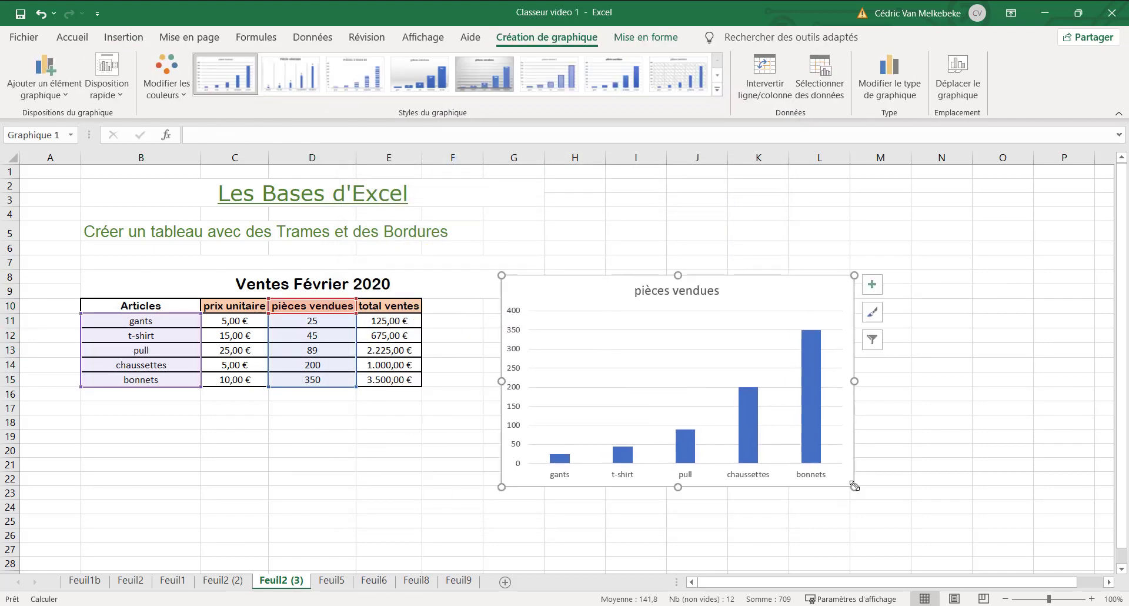
left_click_drag(855, 487, 904, 516)
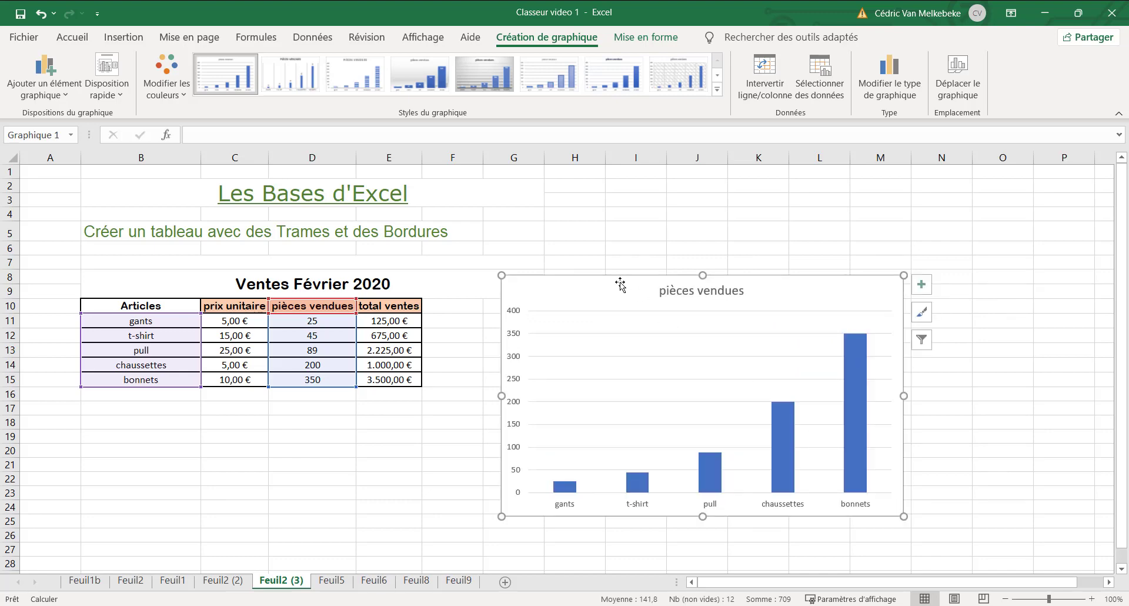
left_click_drag(618, 279, 614, 256)
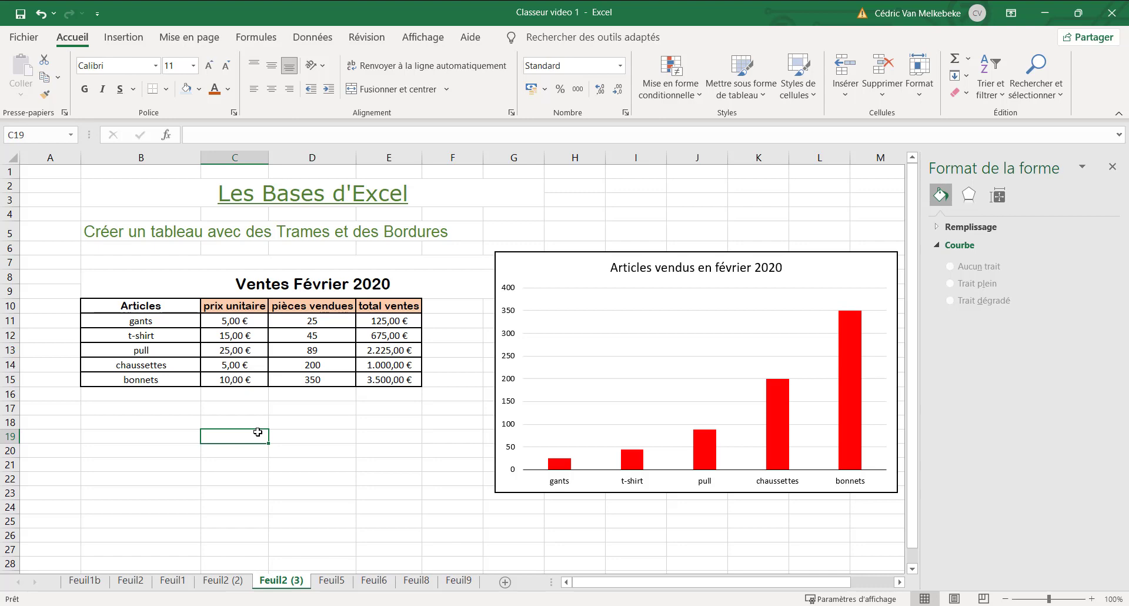
Step: Enter the values 25, 45 and 30 in cells C19:C21 below the table
type("25")
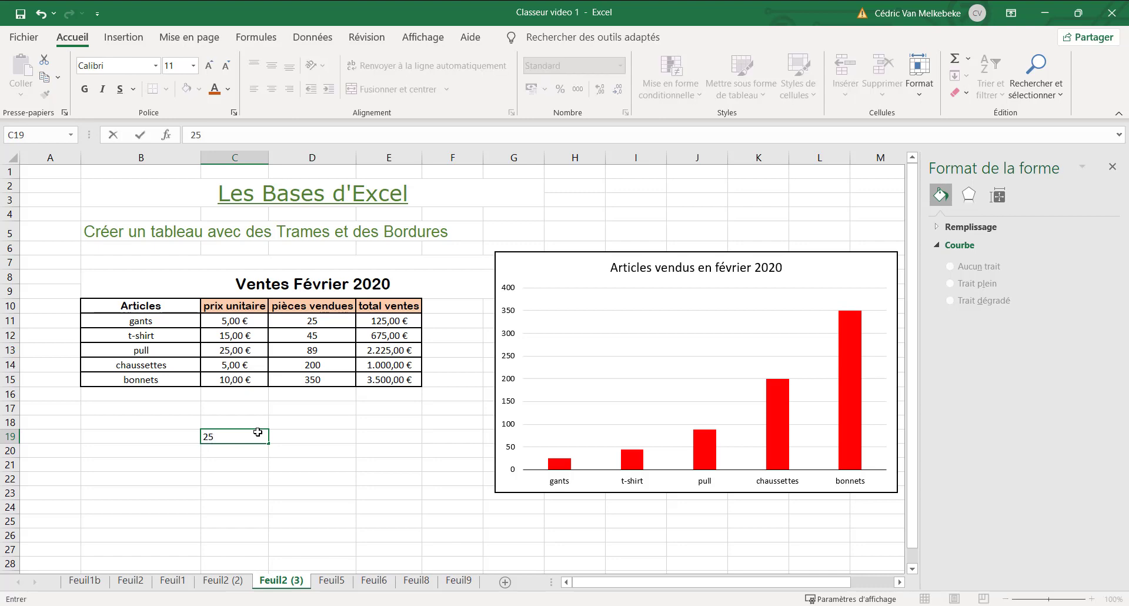
key("Return")
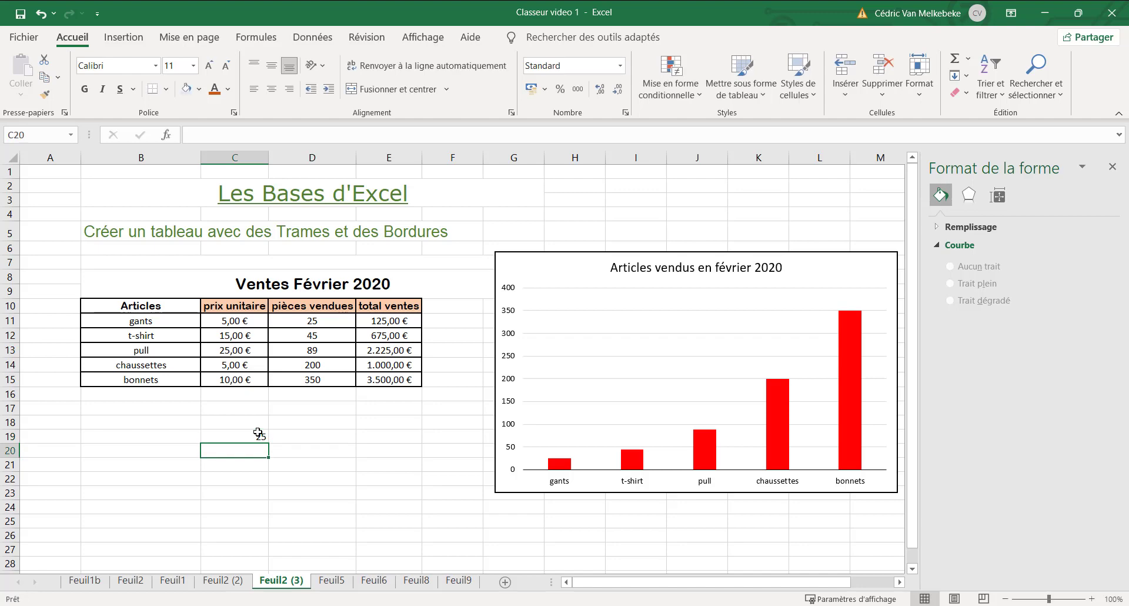
type("45")
key("Return")
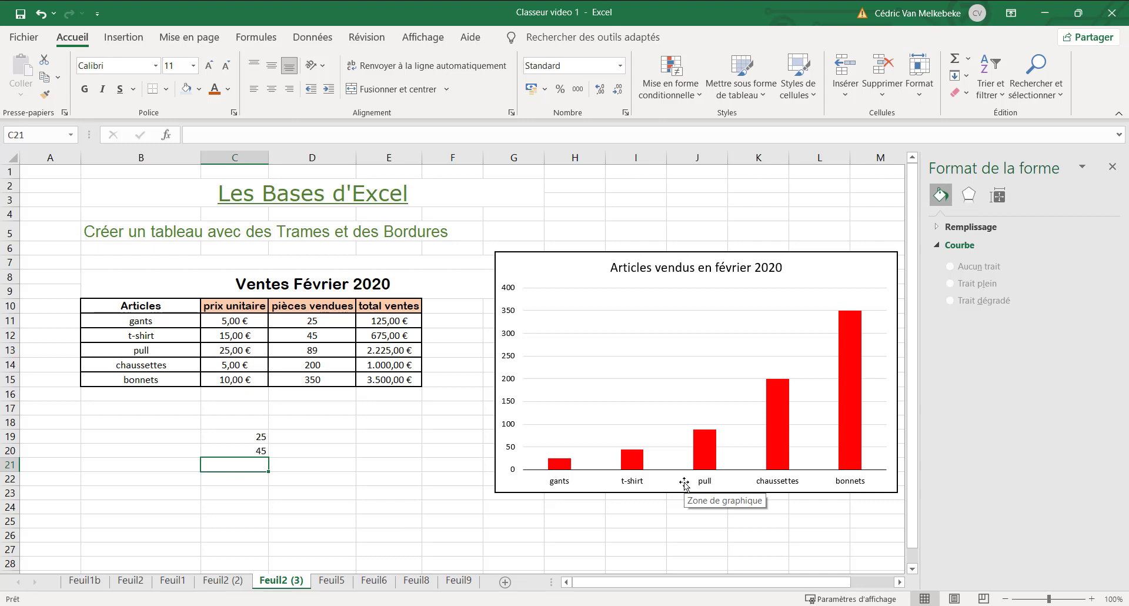
type("30")
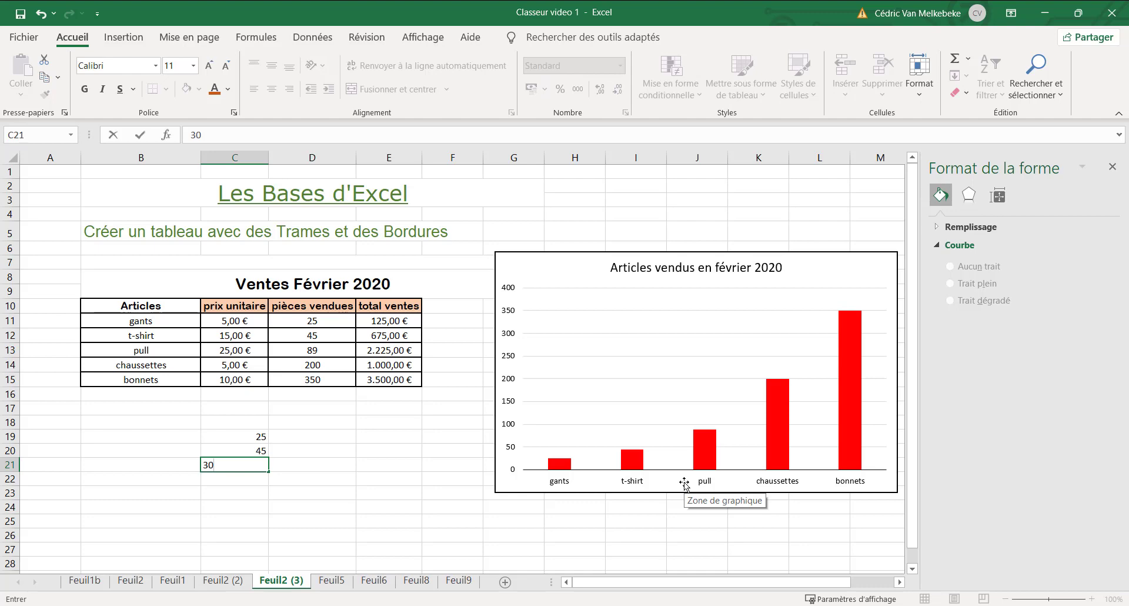
key("Return")
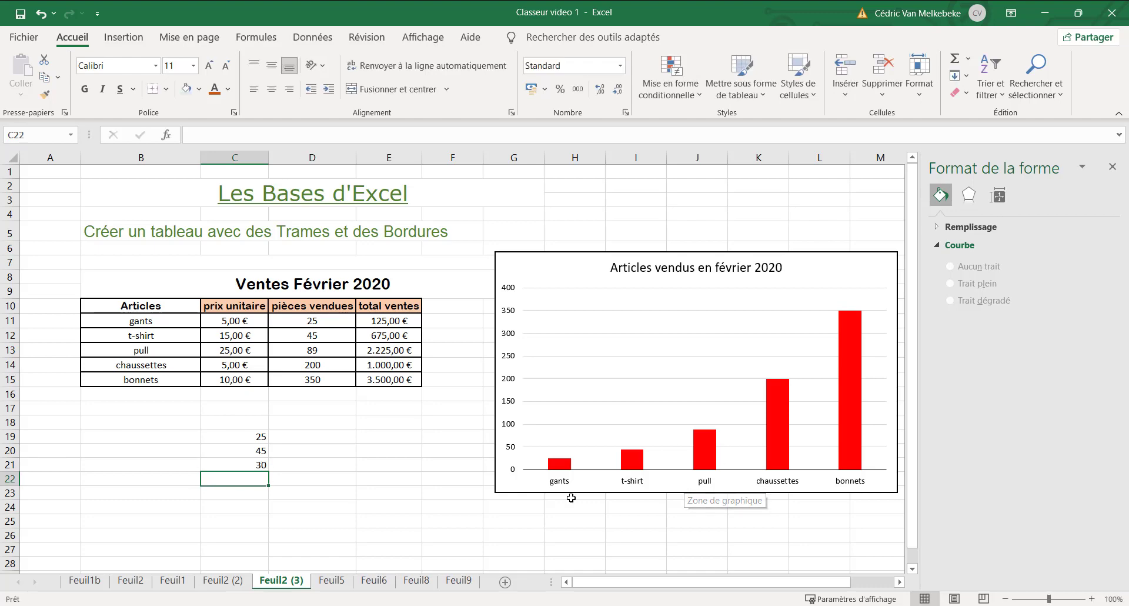
Step: Apply the percentage format to cells C19:C22 and re-enter 25%, 45% and 30% in C19:C21
left_click_drag(258, 438, 258, 479)
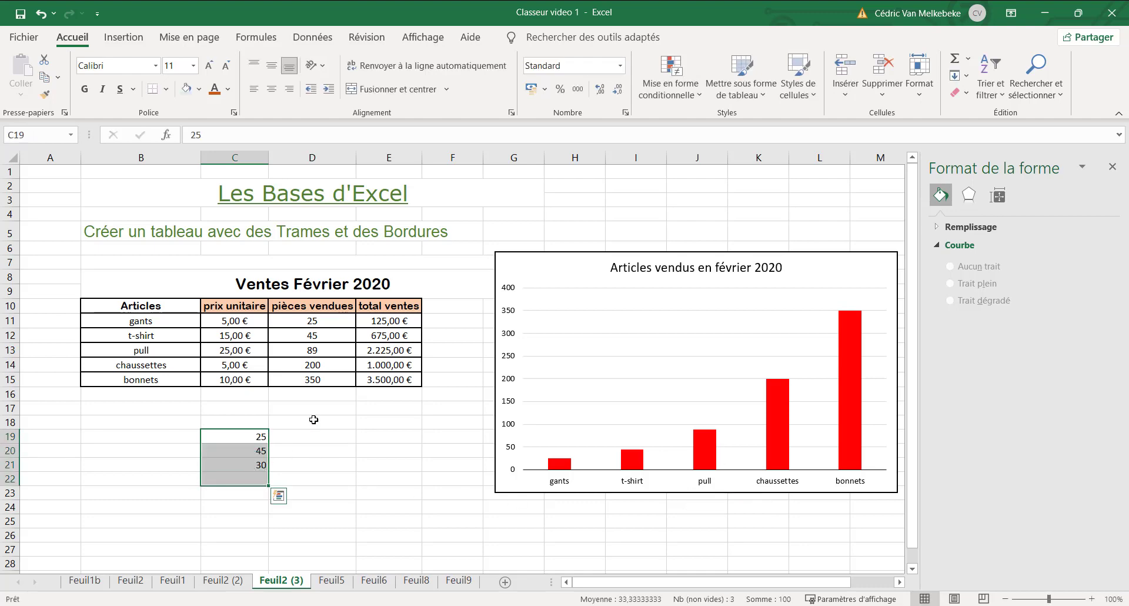
left_click(559, 90)
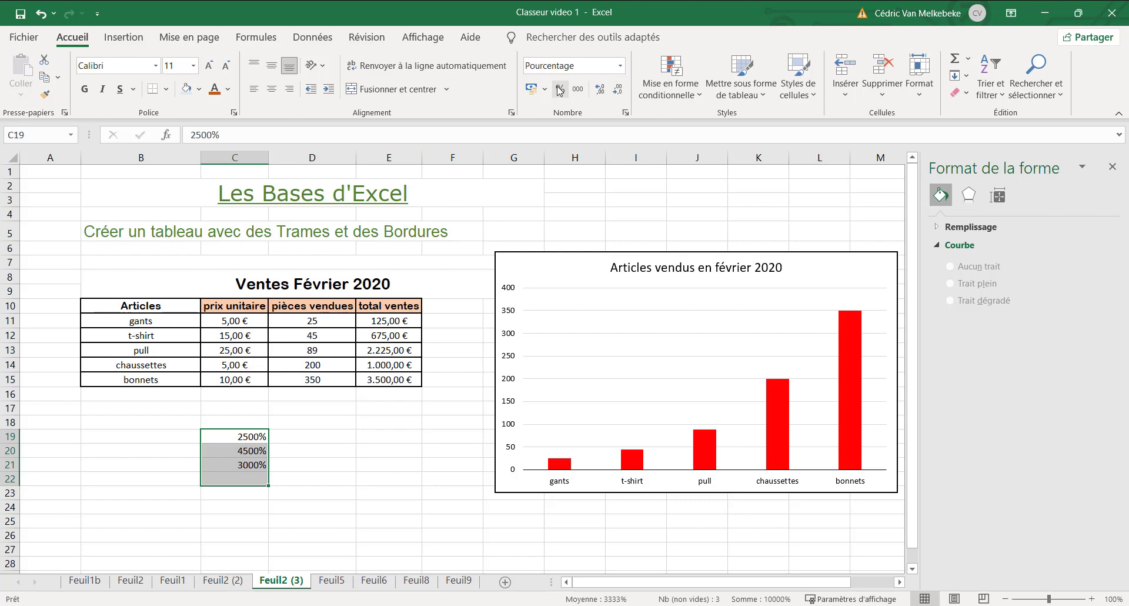
left_click(244, 436)
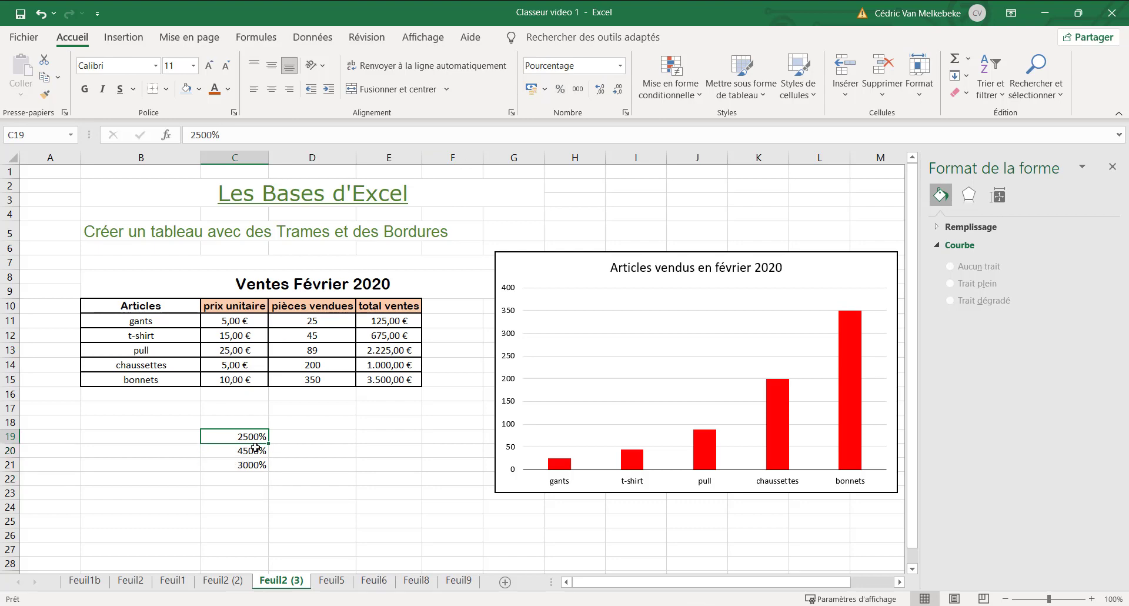
type("25")
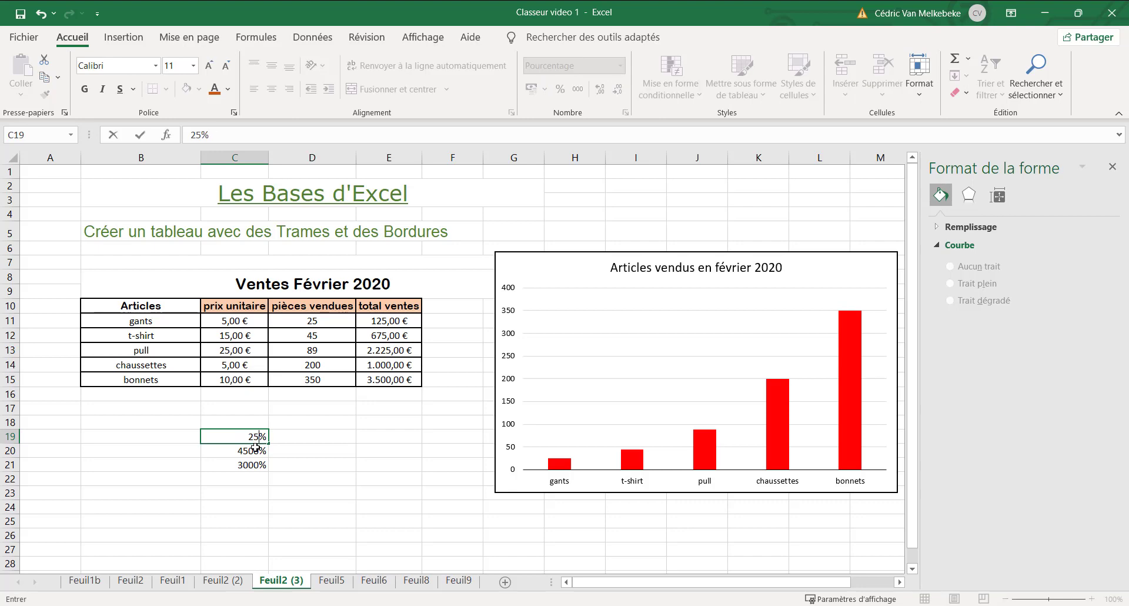
key("Return")
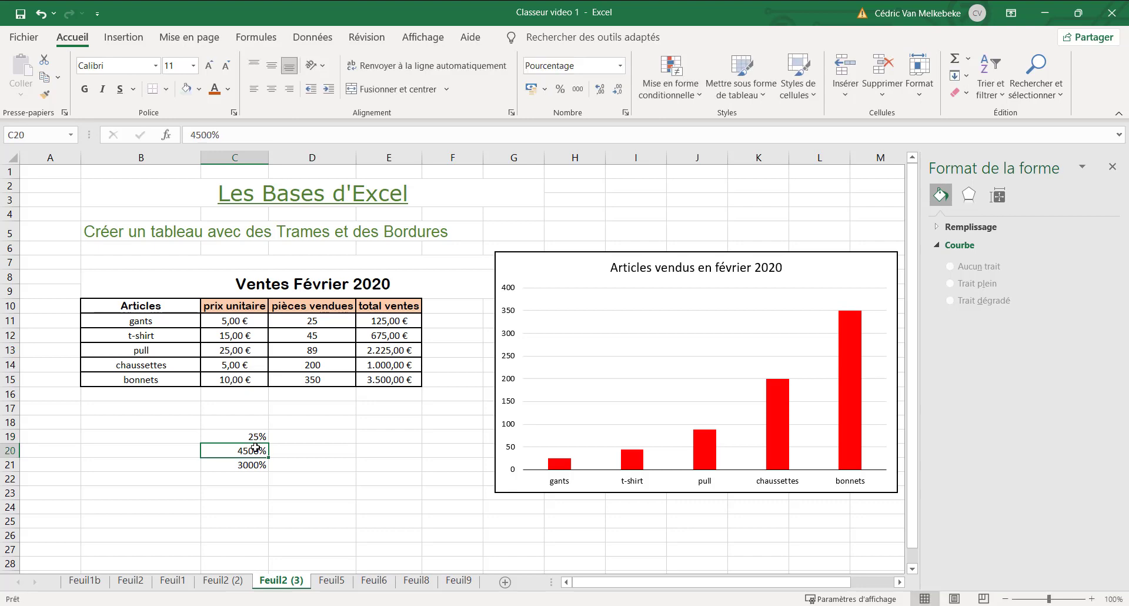
type("45")
key("Left")
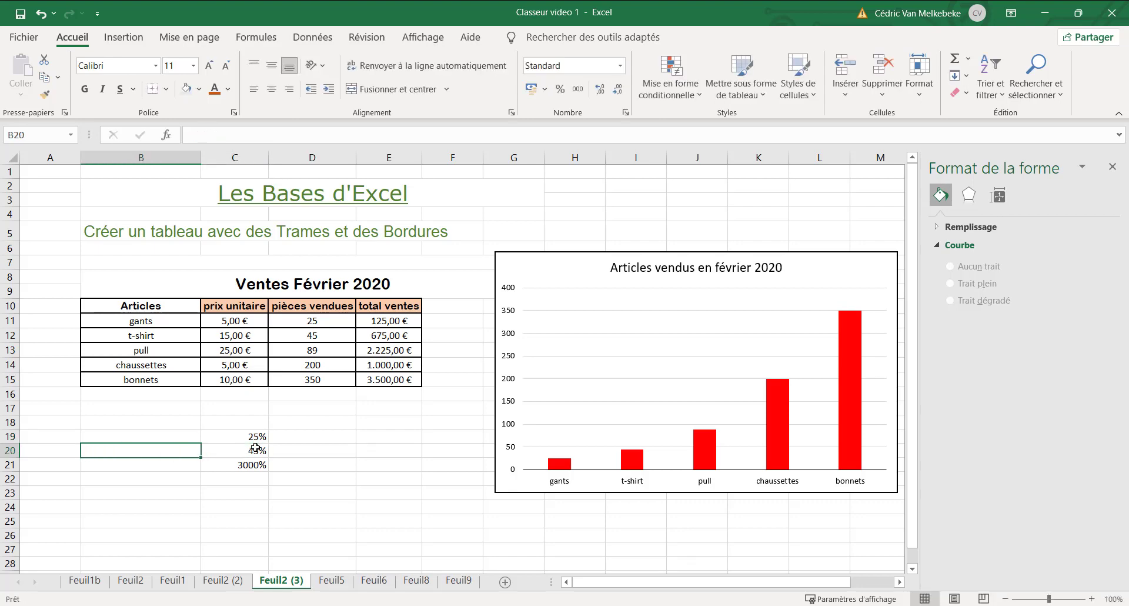
left_click(263, 464)
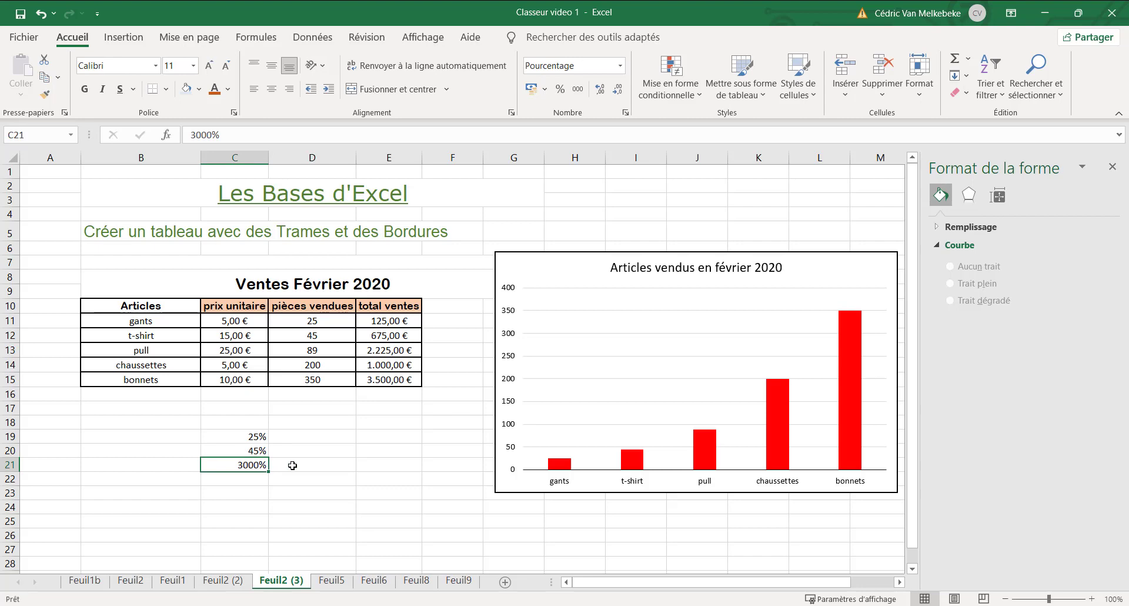
type("30")
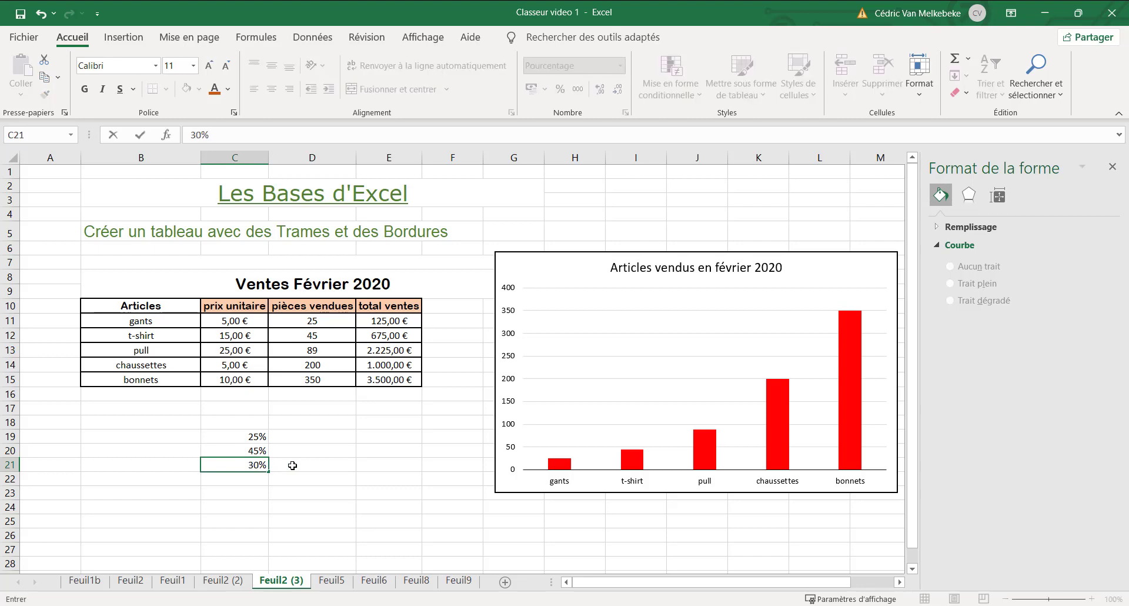
key("Return")
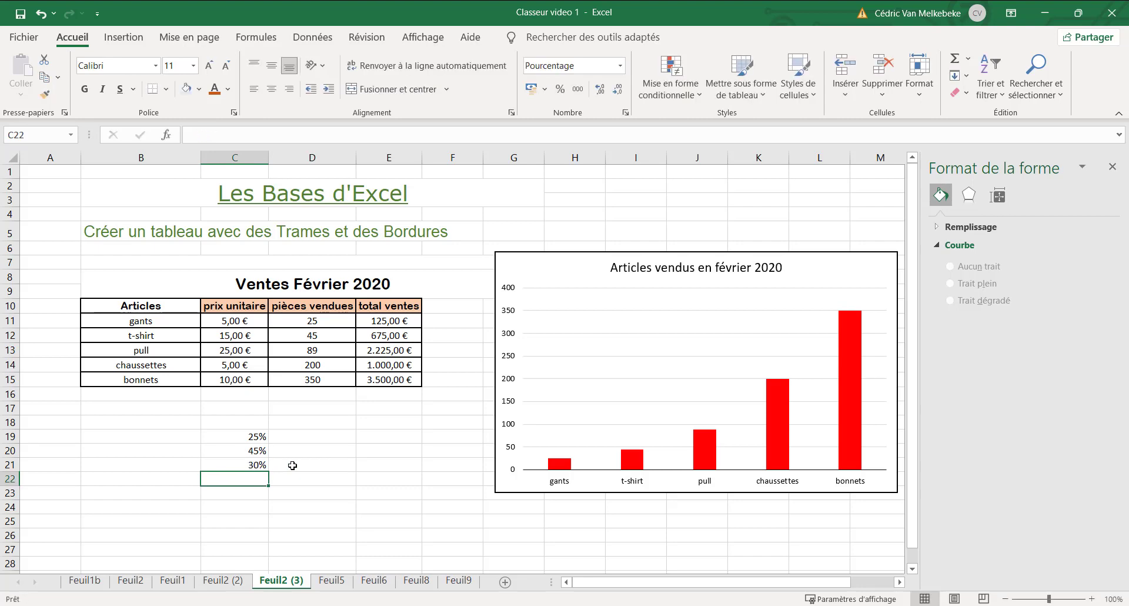
Step: Enter the labels chaussettes, chaussures and gants in cells B19:B21 beside the percentages
left_click(185, 440)
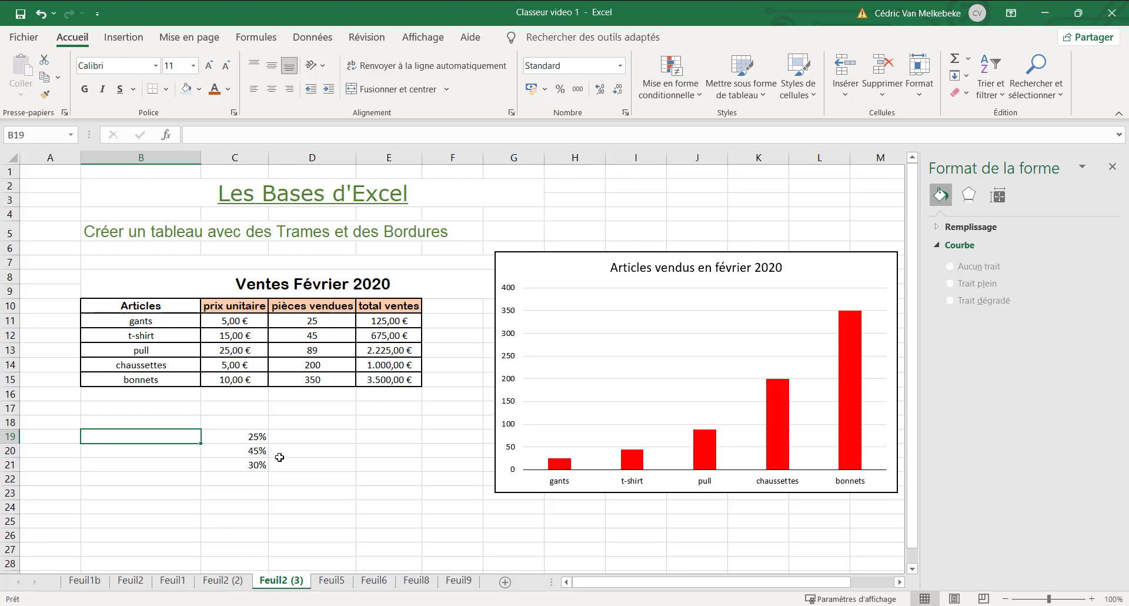
type("chausset")
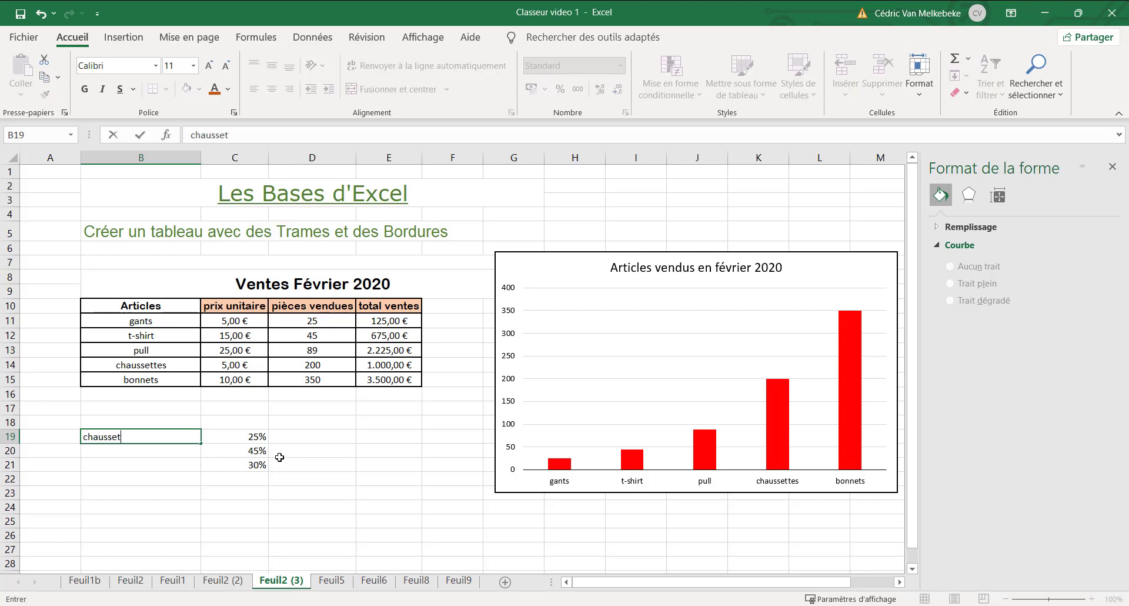
type("tes")
key("Return")
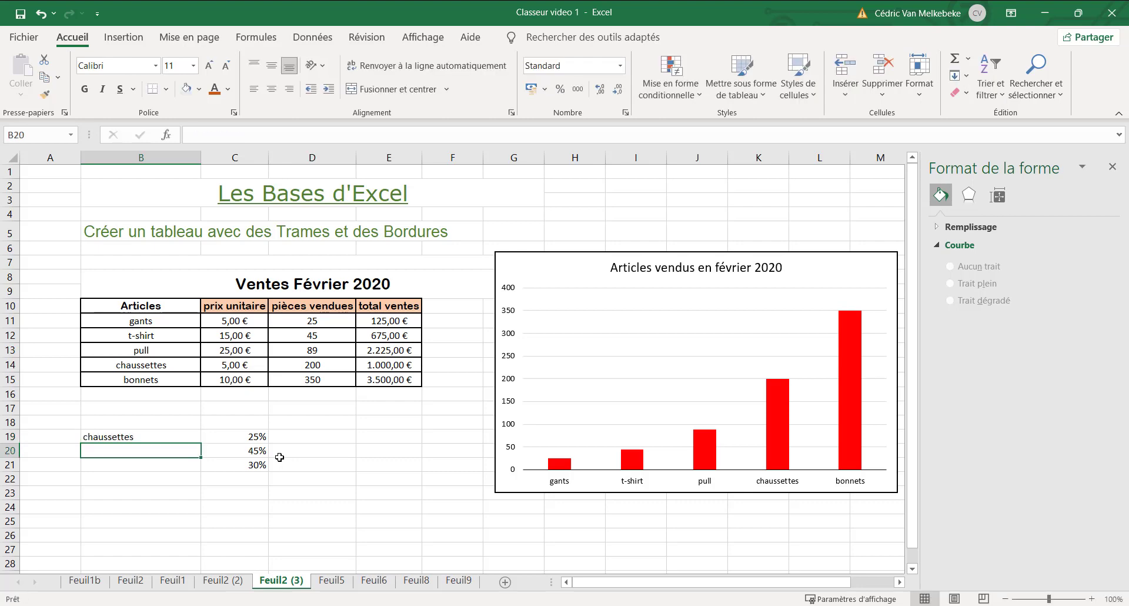
type("chaussures")
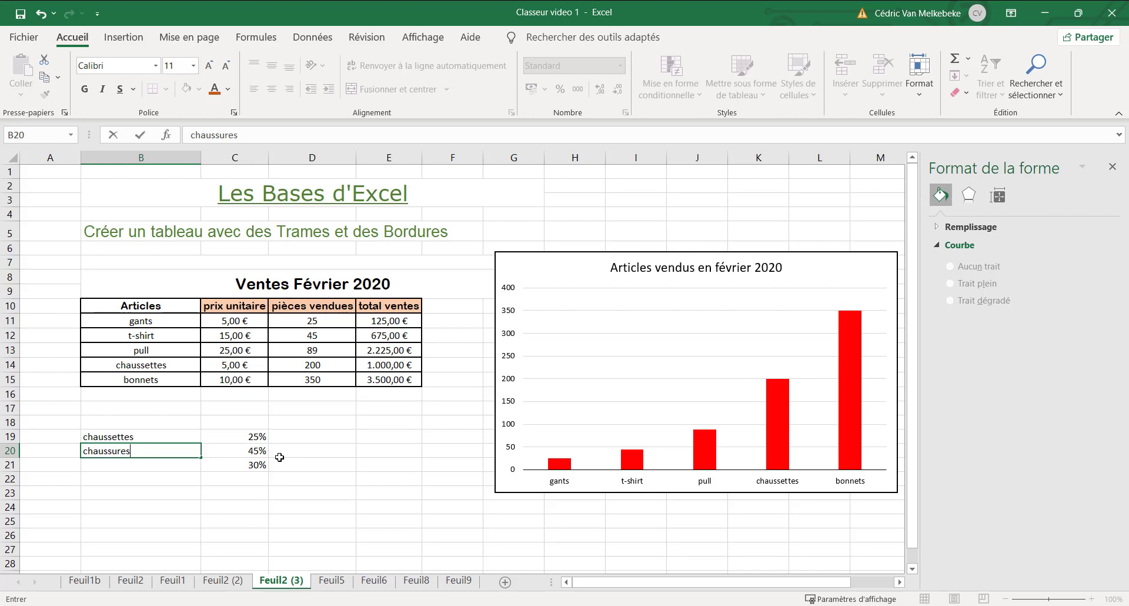
key("Left")
key("Down")
key("Right")
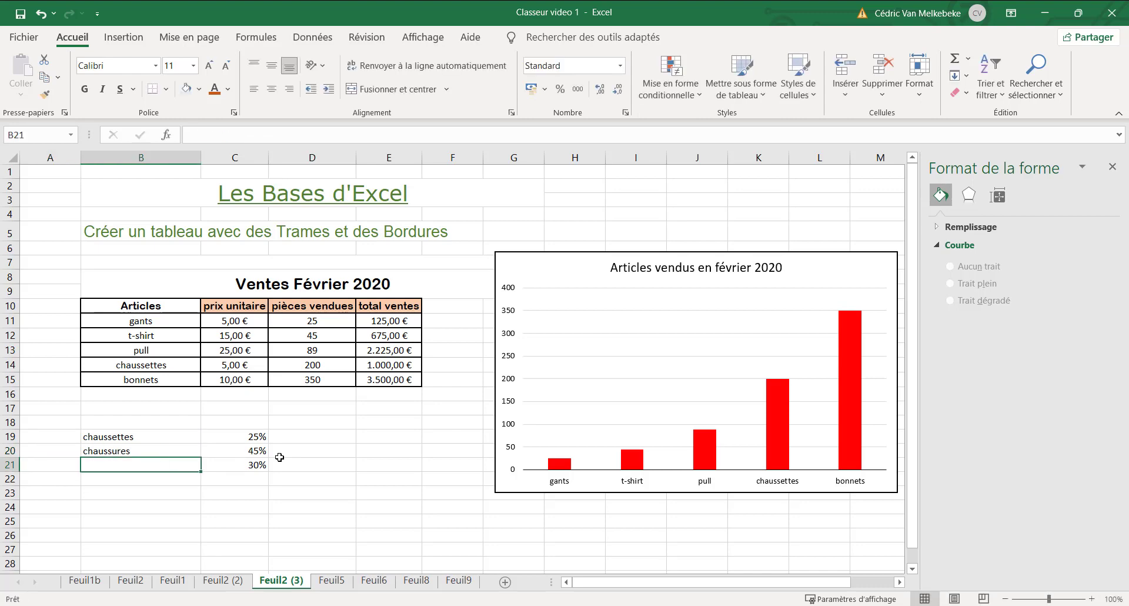
type("gants")
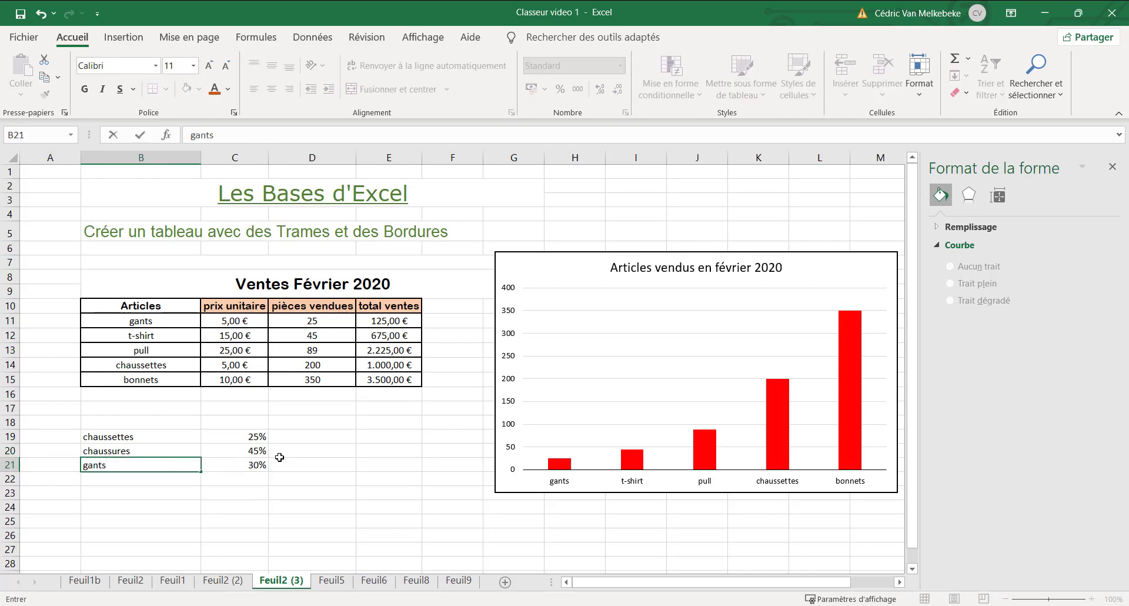
key("Return")
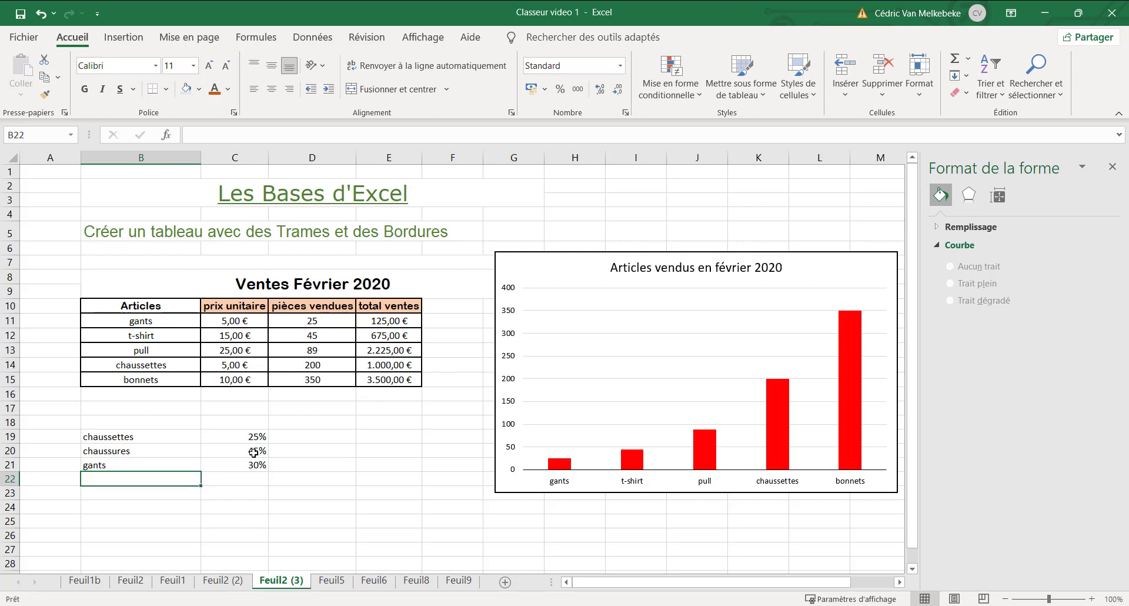
Step: Insert a 3D pie chart from the labels and percentages in B19:C21 and move it higher on the sheet
left_click_drag(140, 437, 239, 464)
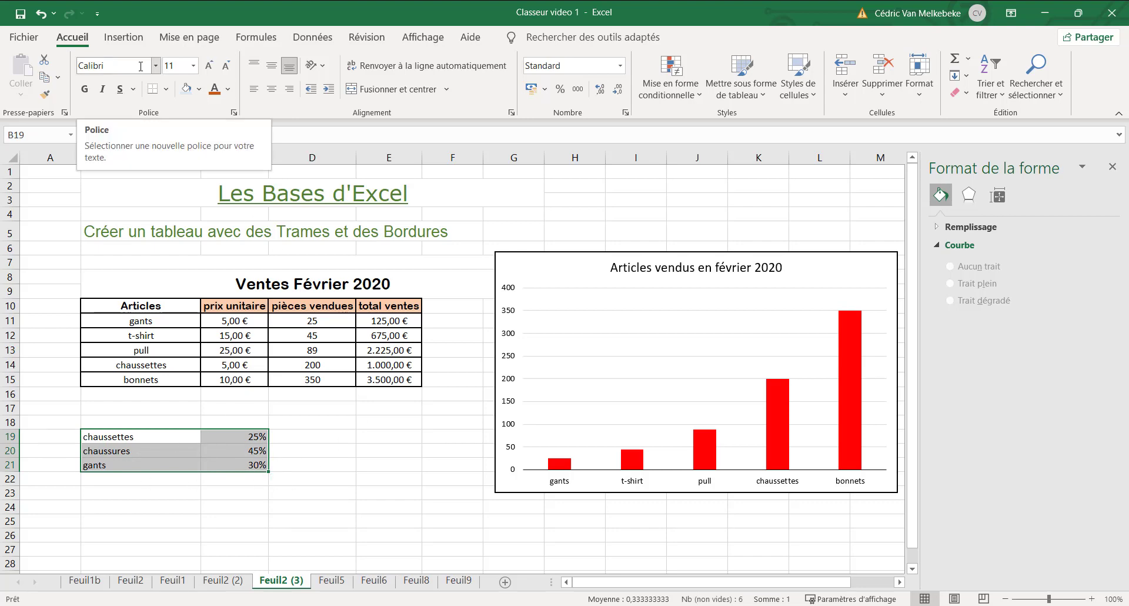
left_click(123, 37)
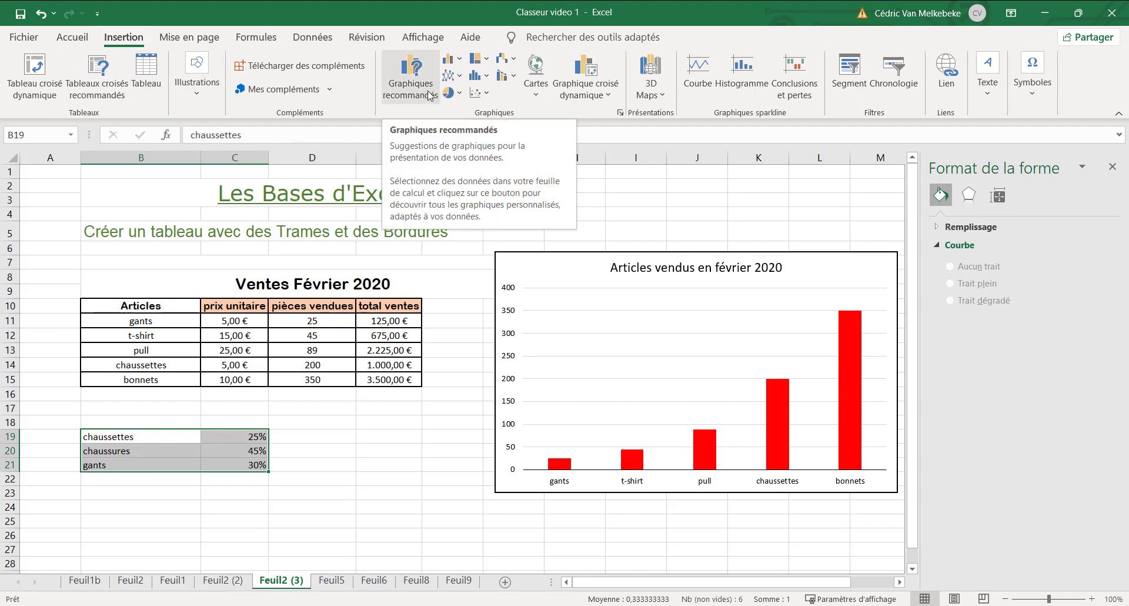
left_click(460, 94)
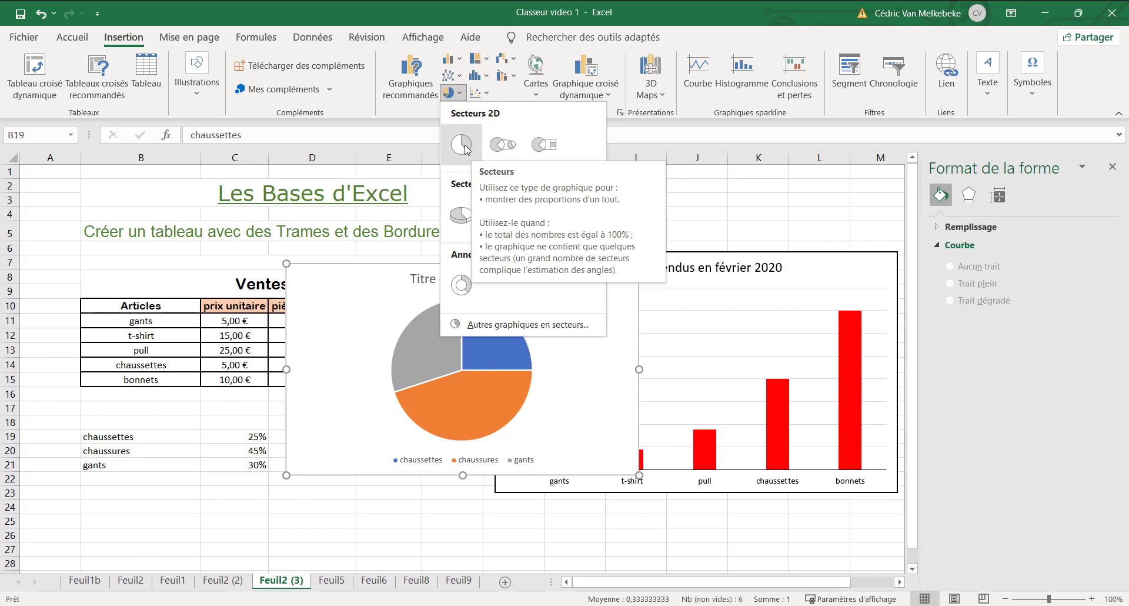
left_click(463, 213)
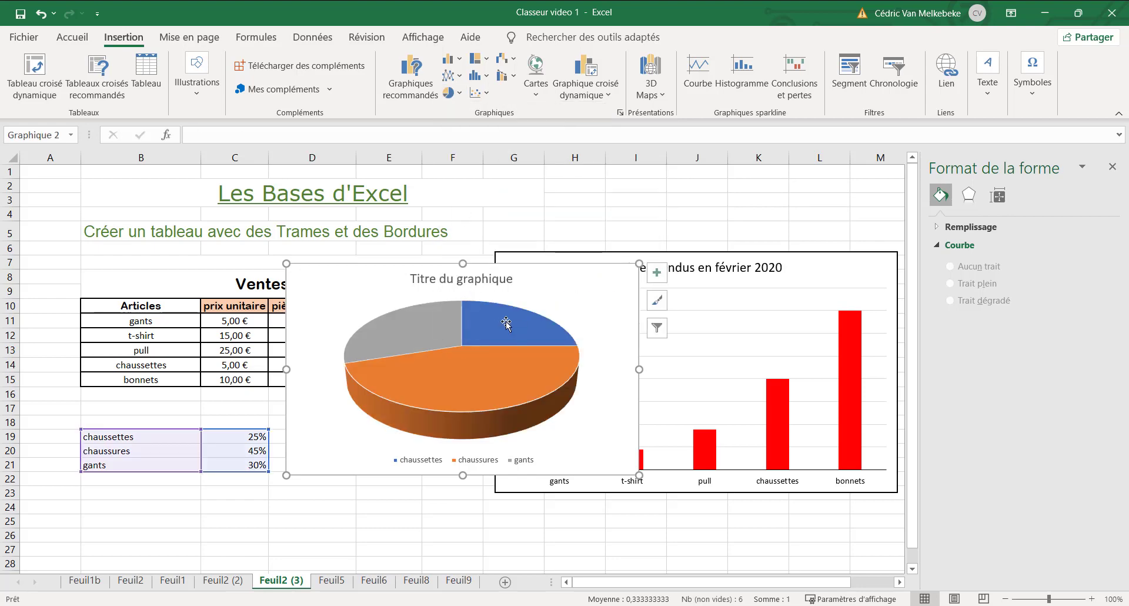
left_click_drag(428, 273, 418, 204)
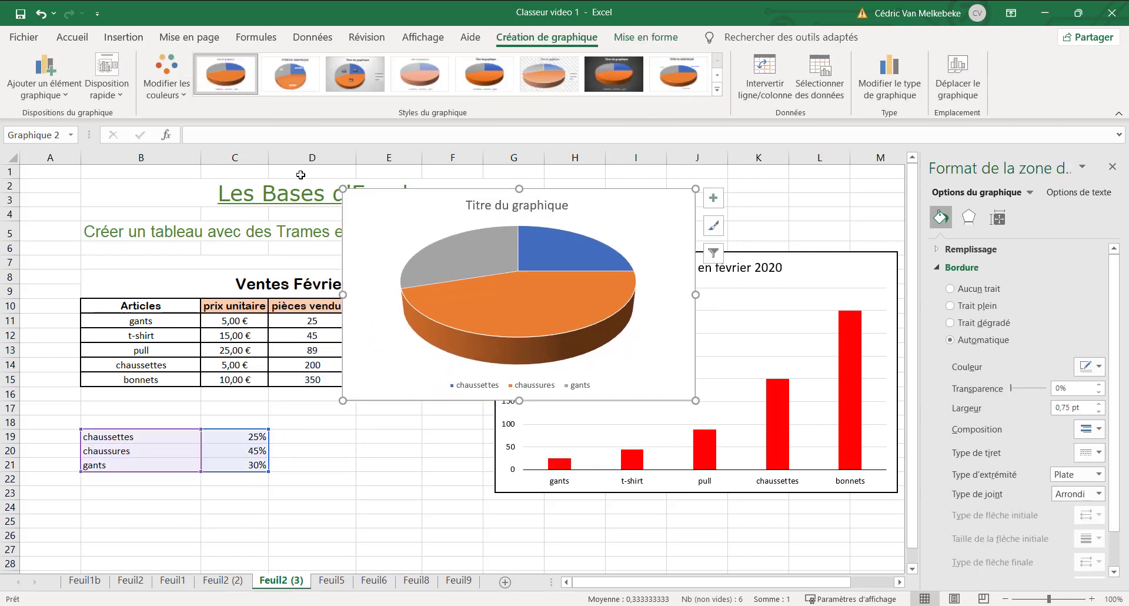
Step: Change the pie chart's colours to the third Coloré palette, giving orange, yellow and green slices
left_click(172, 91)
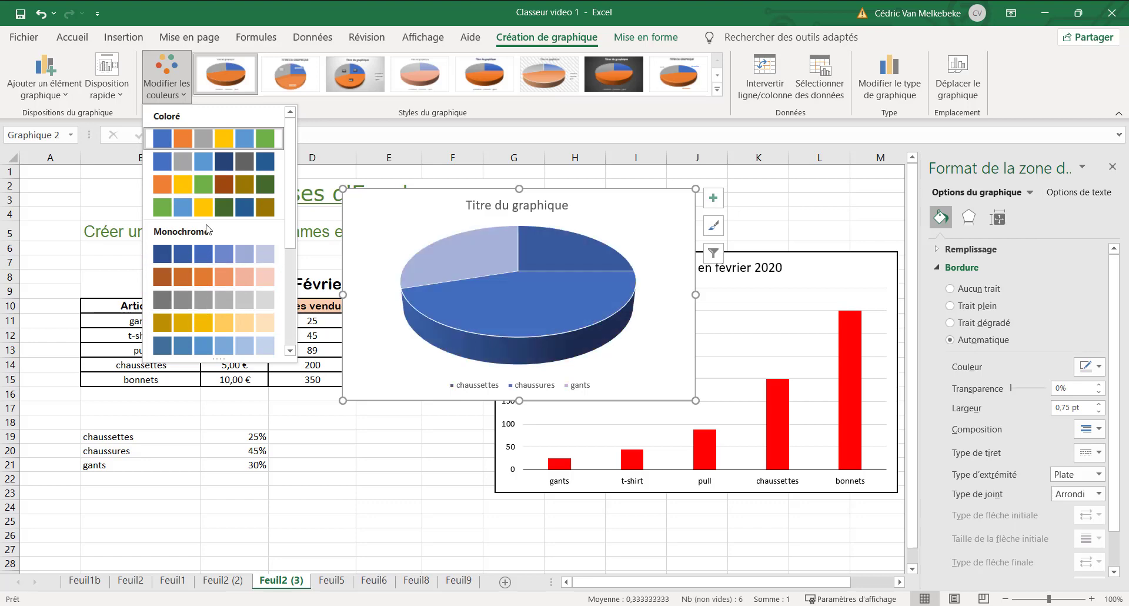
scroll(203, 277, "down", 3)
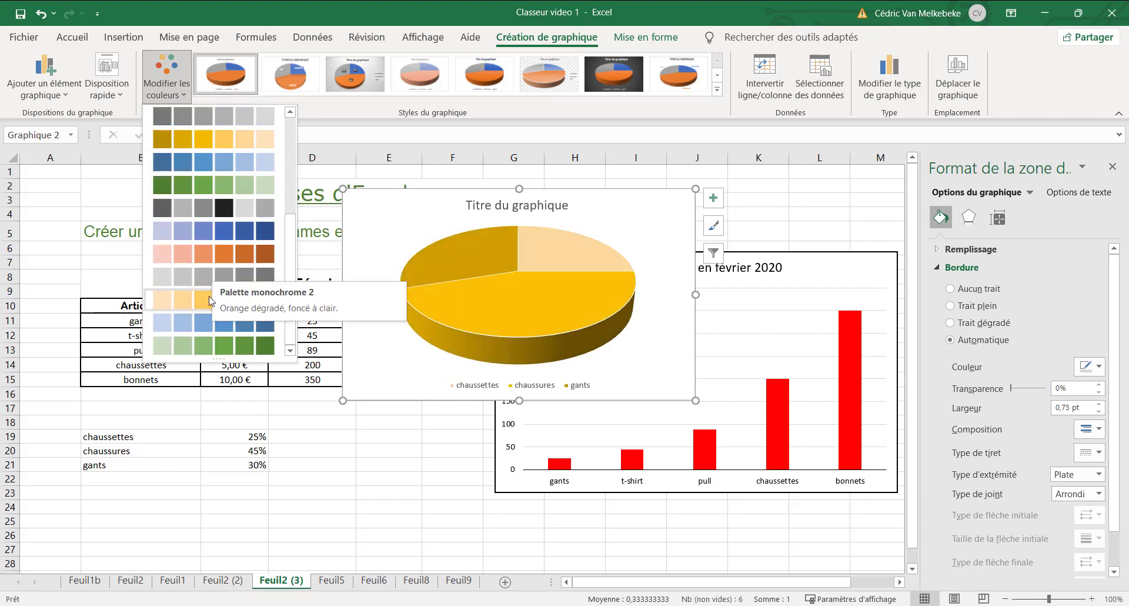
scroll(214, 256, "up", 3)
scroll(213, 253, "up", 2)
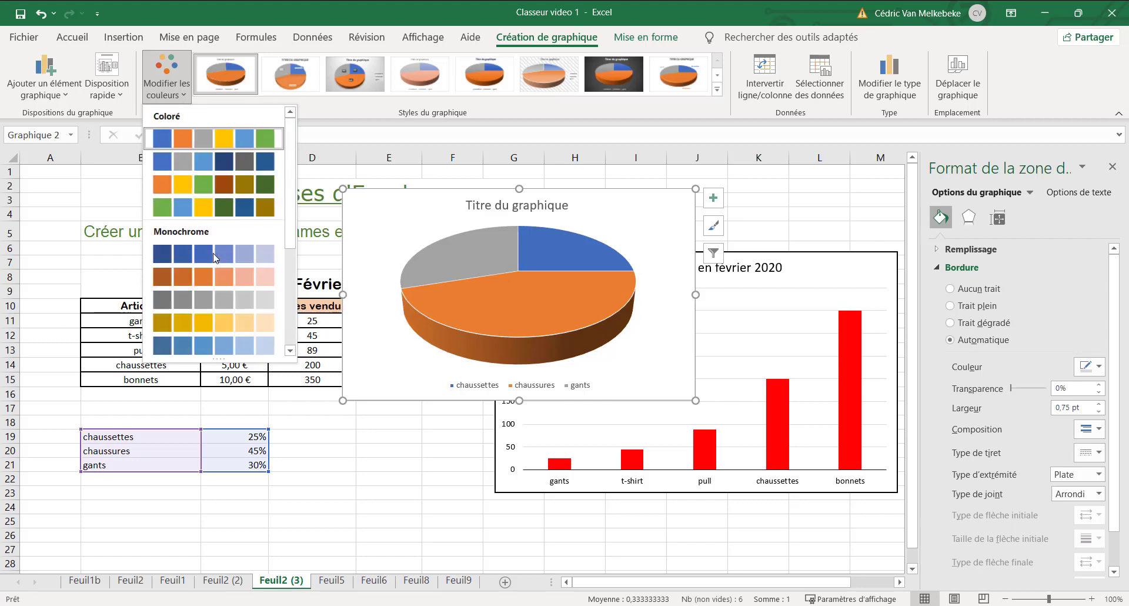
left_click(196, 189)
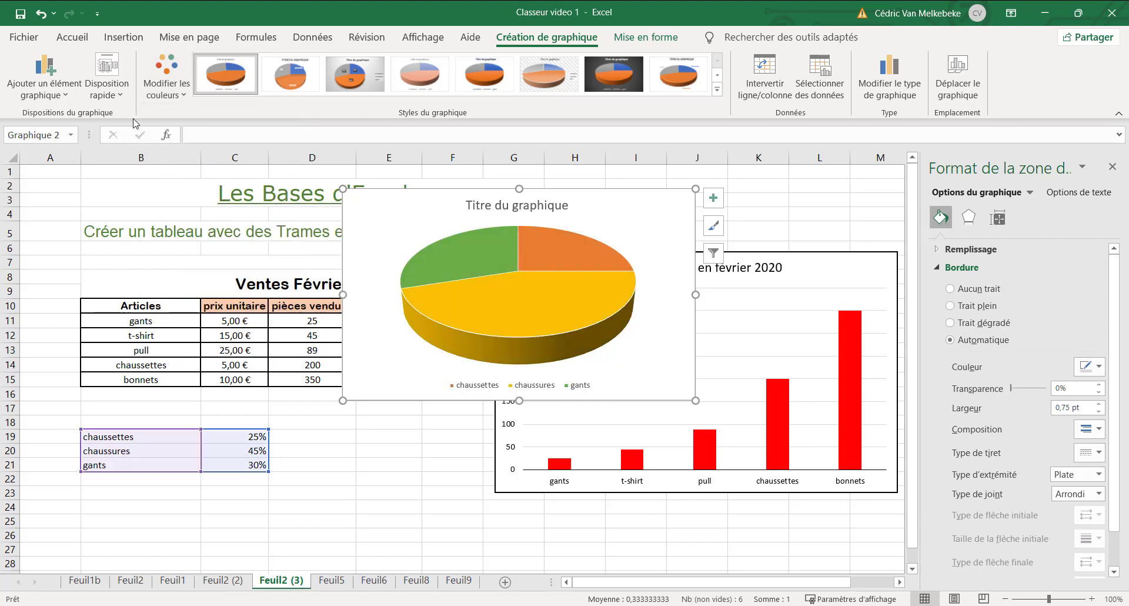
Step: Add data labels to the pie chart's slices with the Au centre placement
left_click(70, 95)
mouse_move(69, 115)
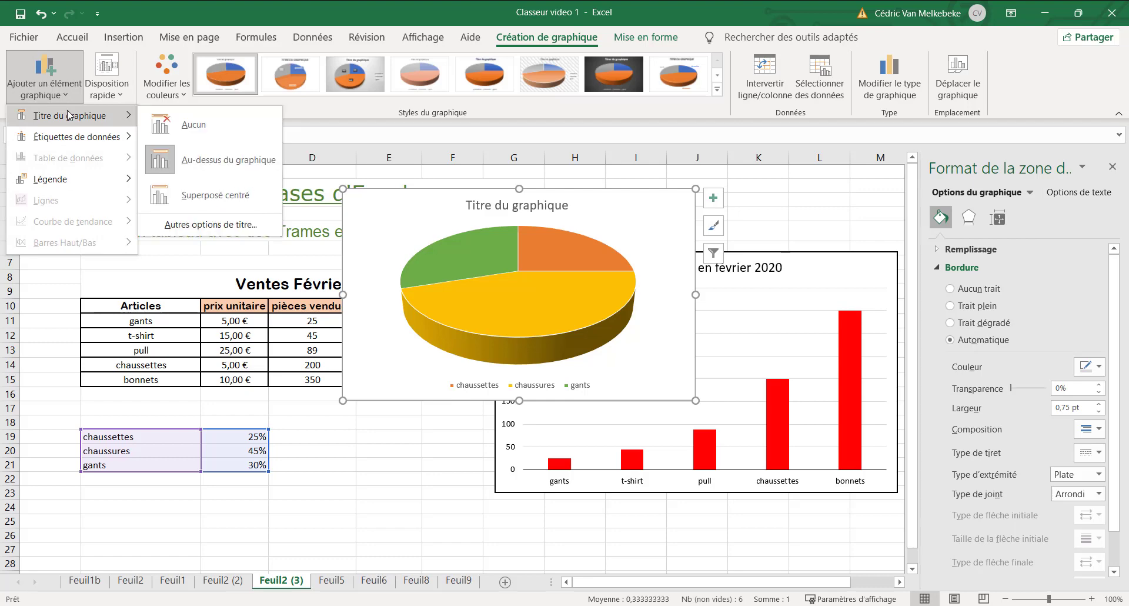
mouse_move(89, 139)
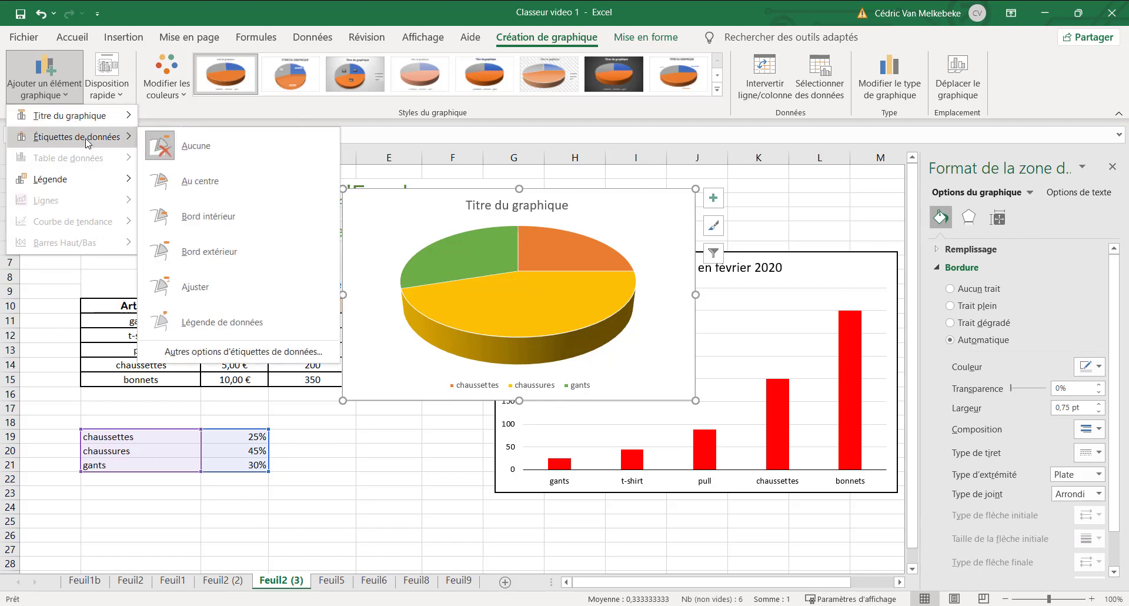
left_click(184, 178)
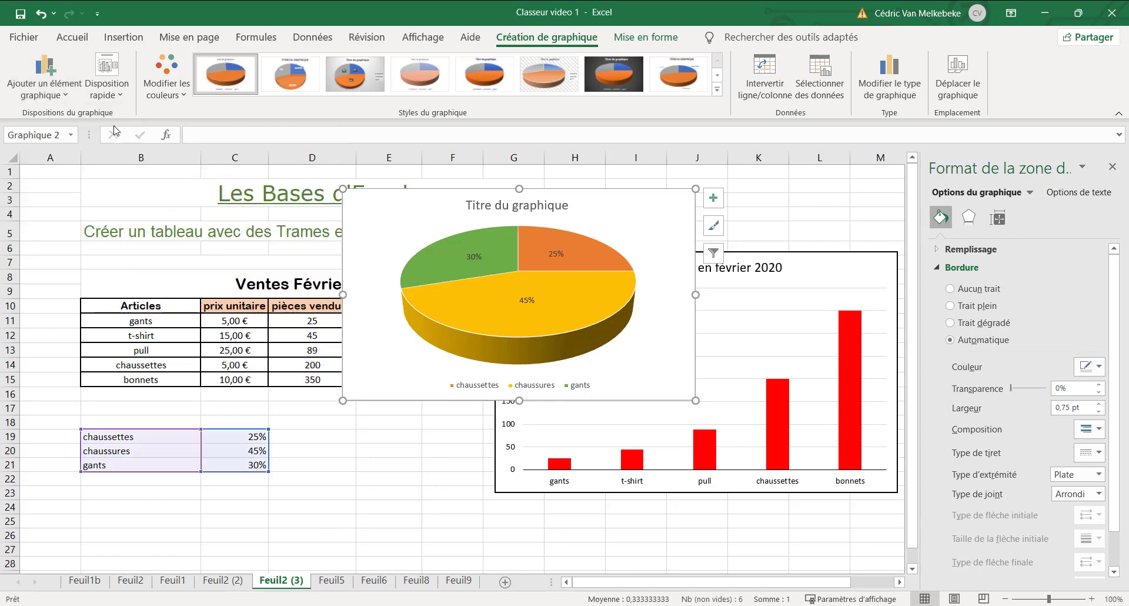
Step: Place the pie chart's legend on its left side (À gauche)
left_click(72, 94)
mouse_move(67, 179)
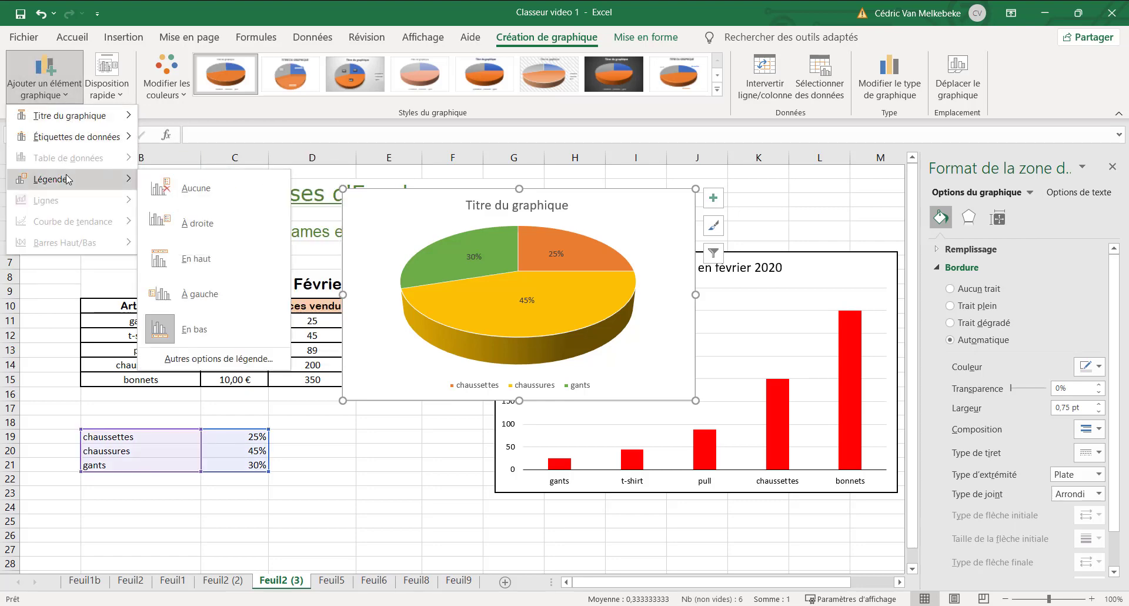
left_click(201, 301)
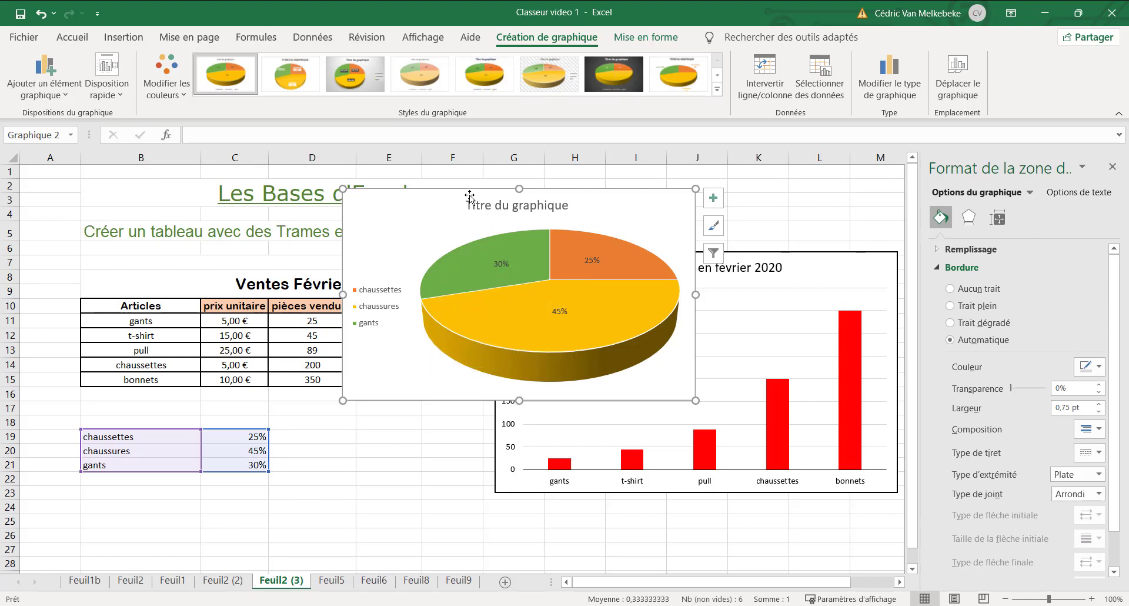
Step: Cut the pie chart from sheet Feuil2 (3) and paste it at cell B8 of sheet Feuil5
left_click_drag(468, 200, 314, 286)
right_click(307, 307)
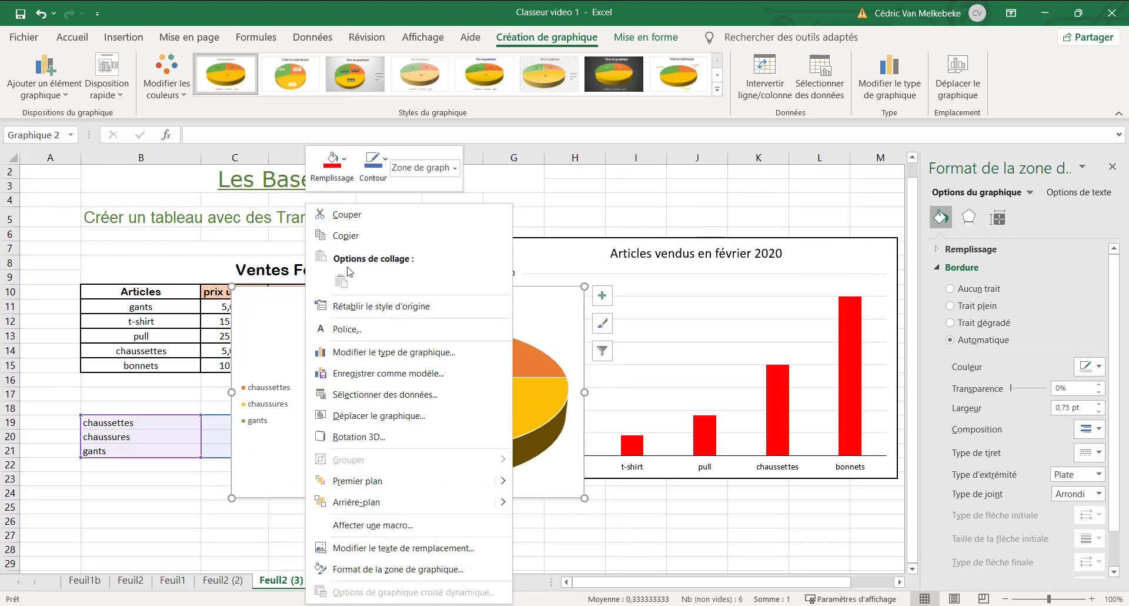
left_click(359, 224)
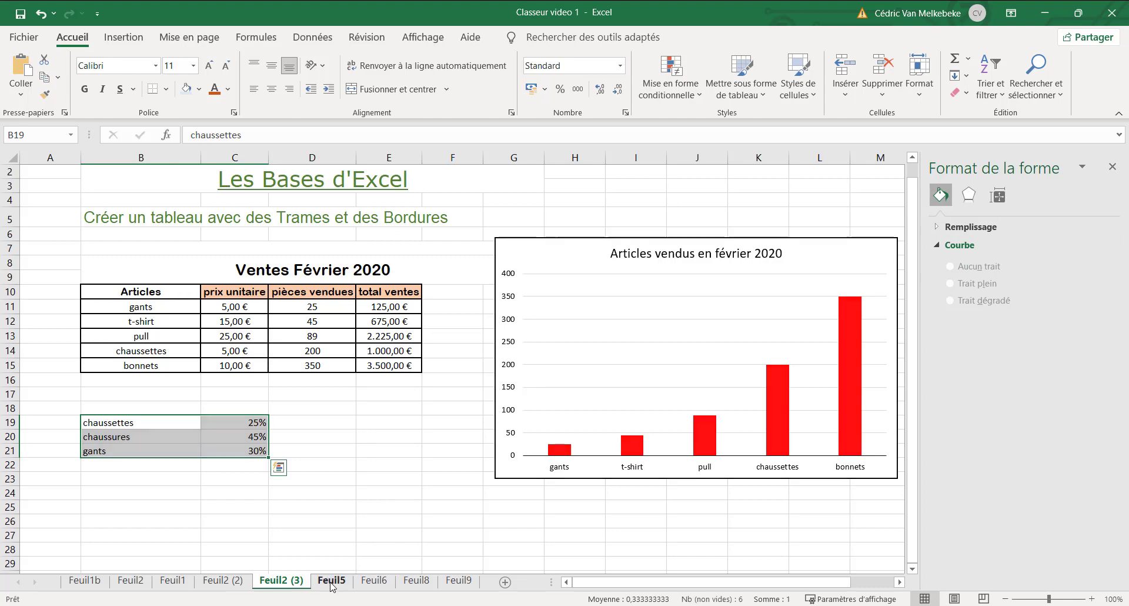
left_click(332, 582)
left_click(122, 274)
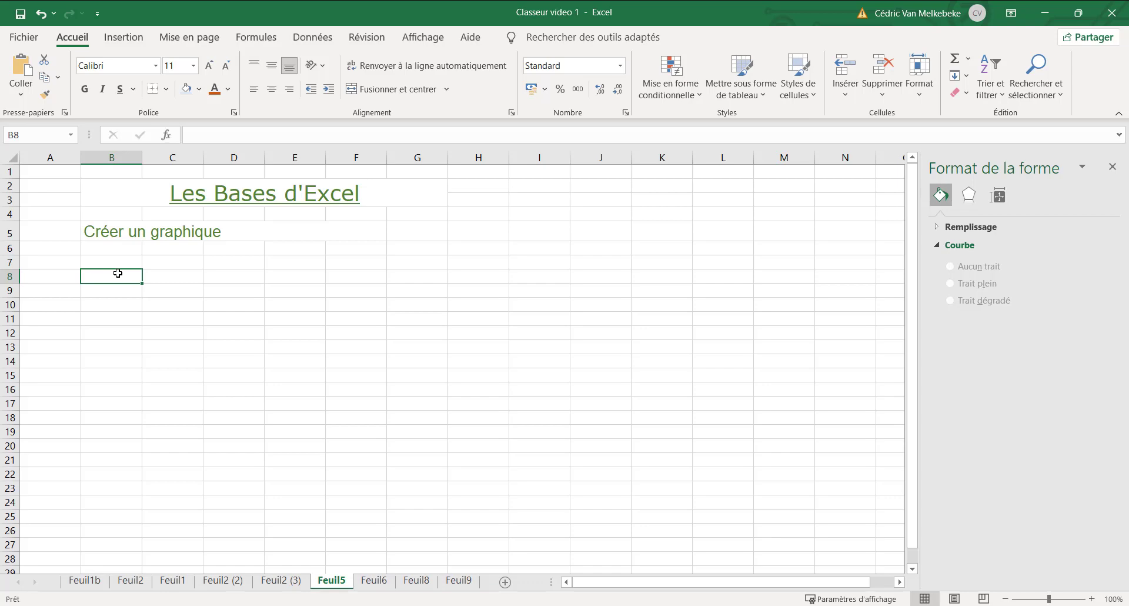
right_click(121, 275)
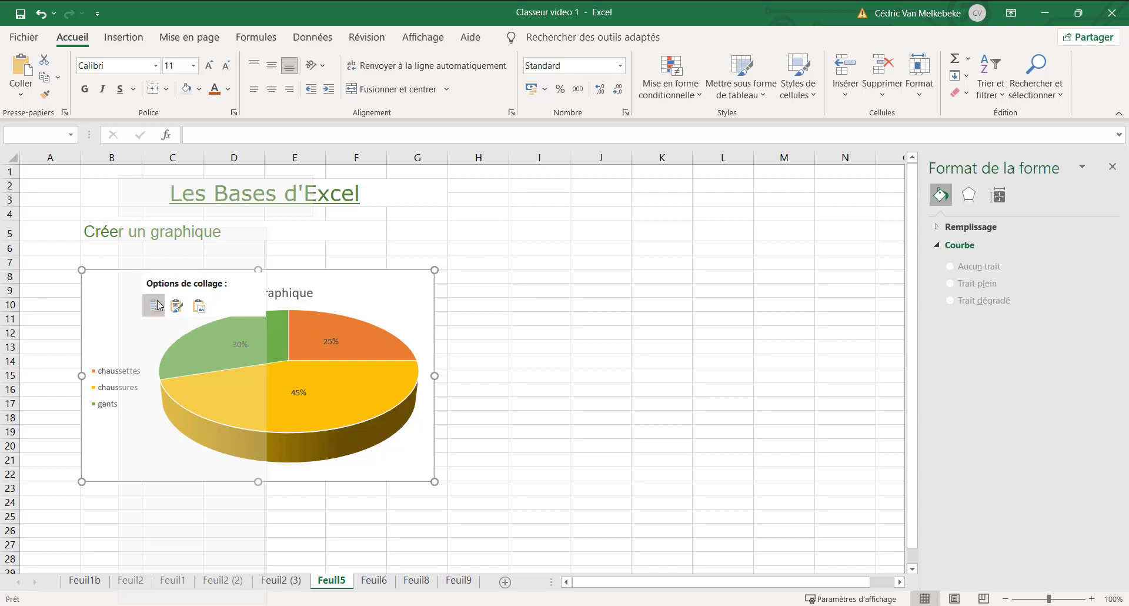
left_click(154, 305)
left_click(514, 391)
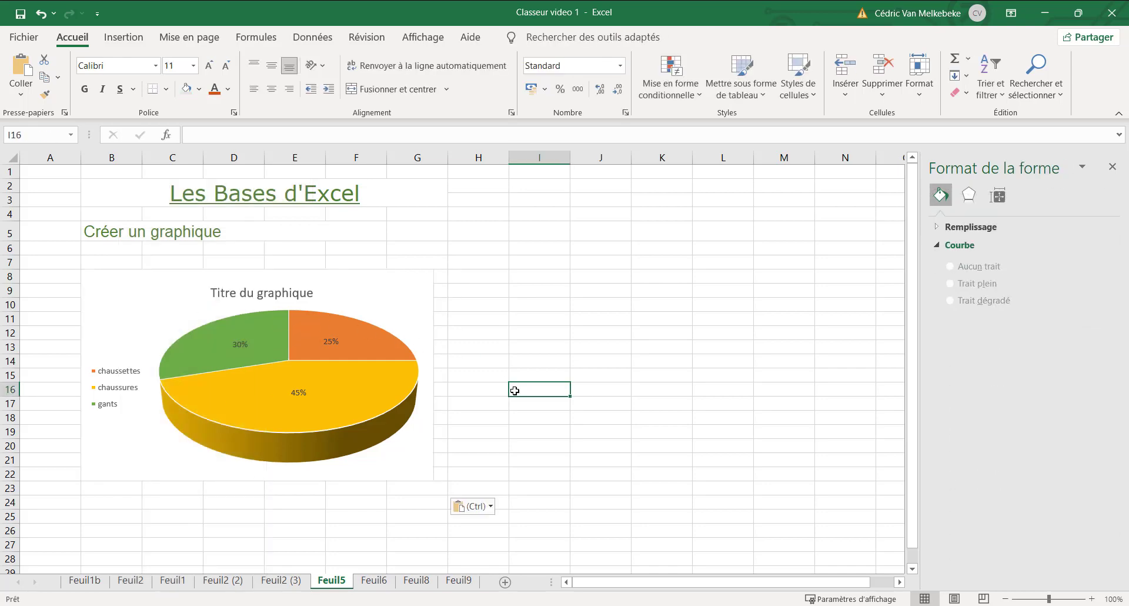
left_click(374, 580)
left_click(346, 581)
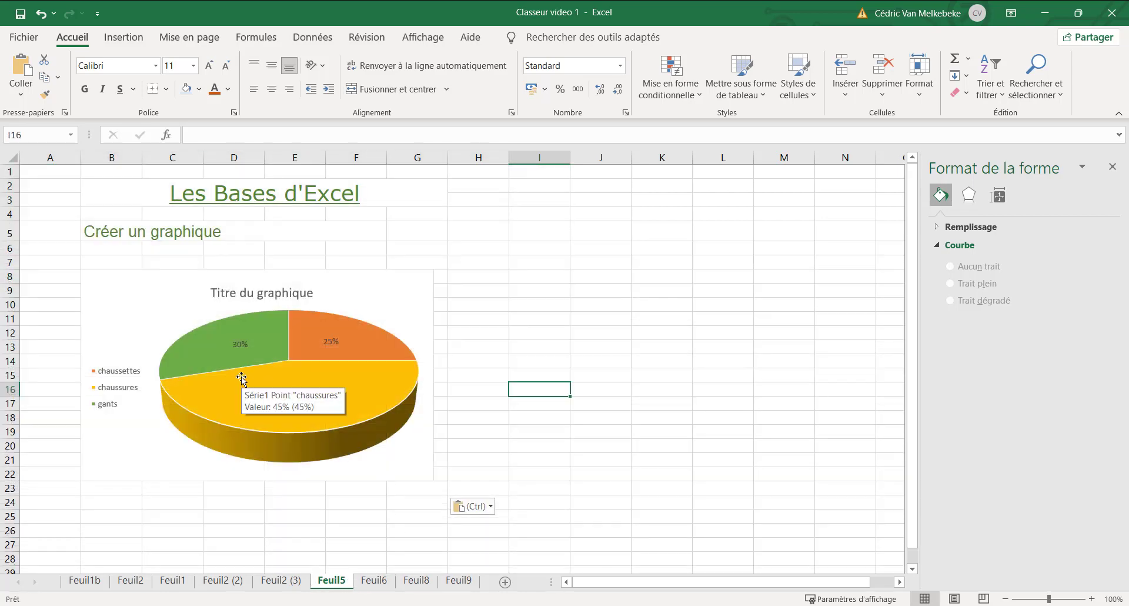